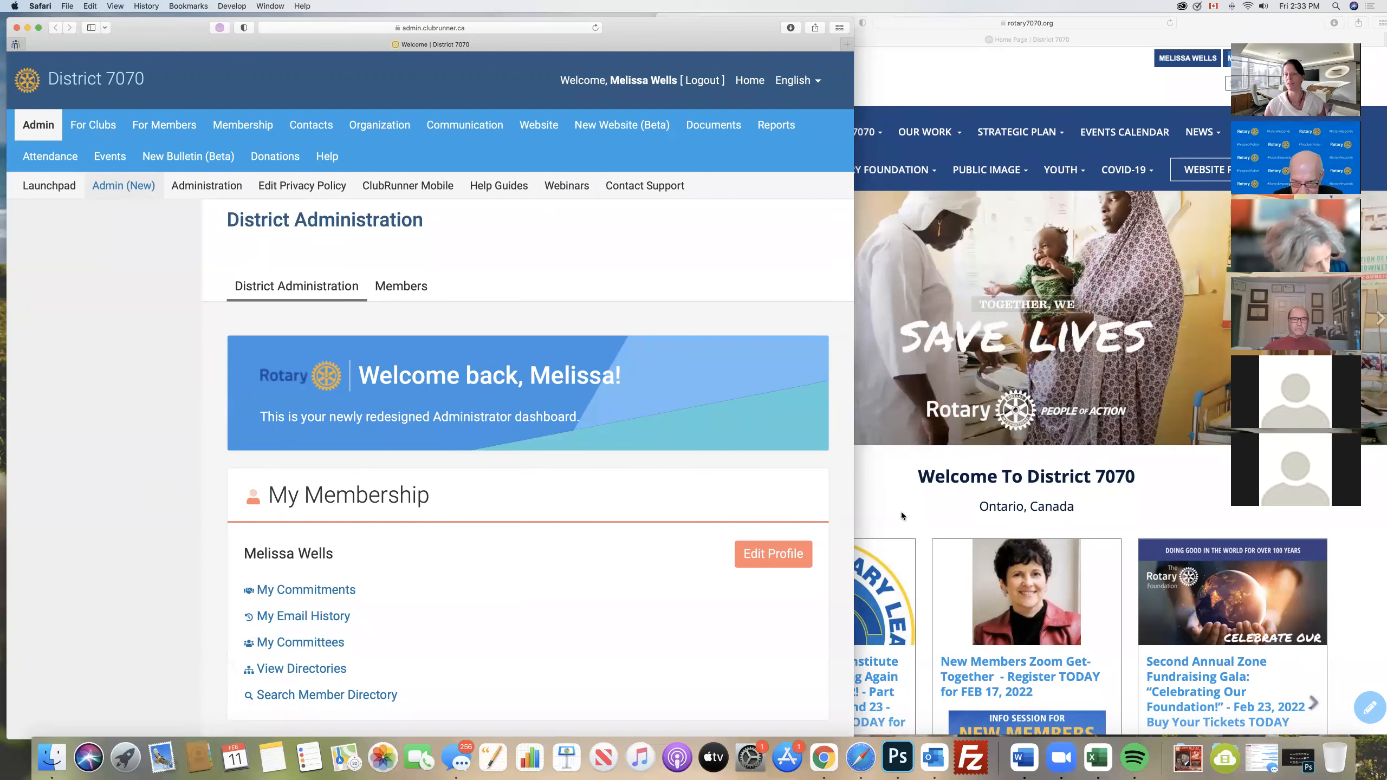
- Bring the public District 7070 website forward and look over its About 7070 and News submenus and the featured stories
{"action": "left_click", "coordinate": [886, 506]}
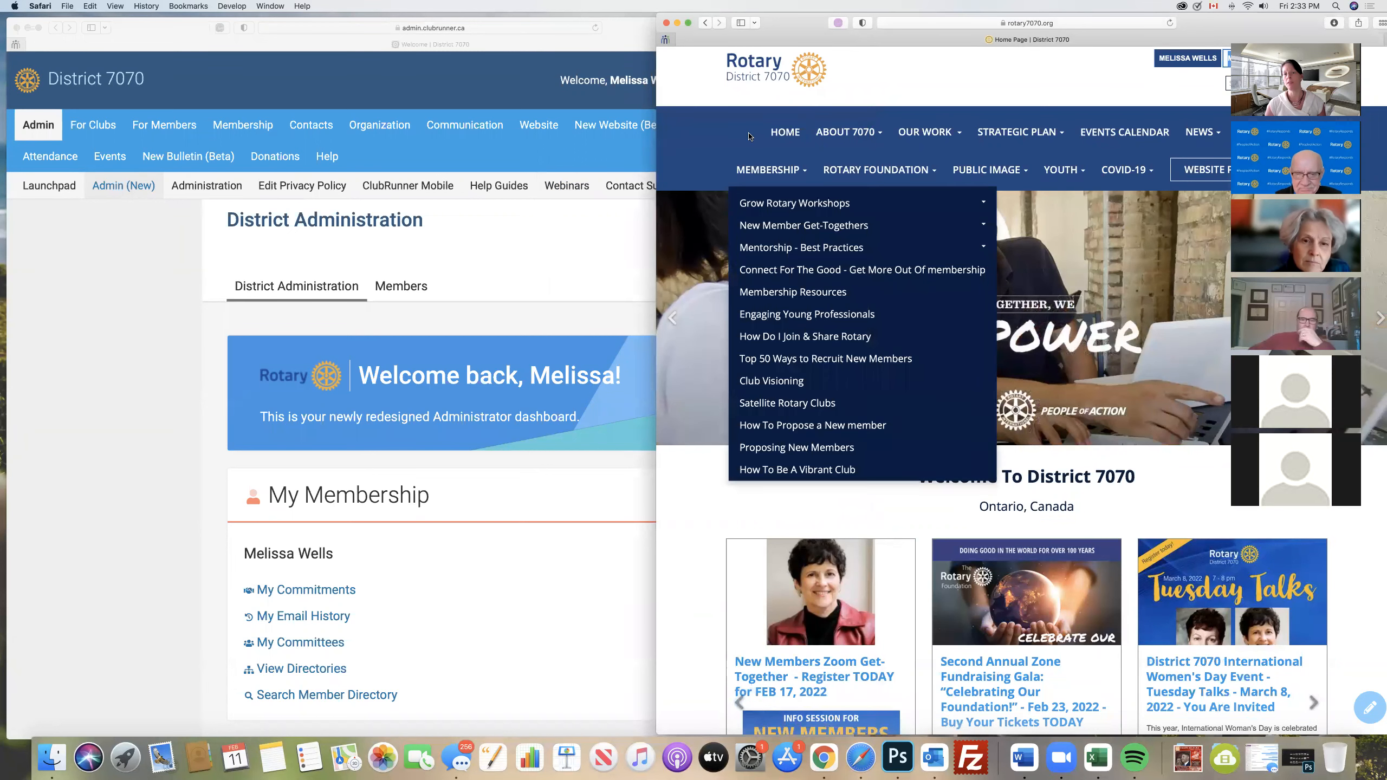
{"action": "mouse_move", "coordinate": [849, 134]}
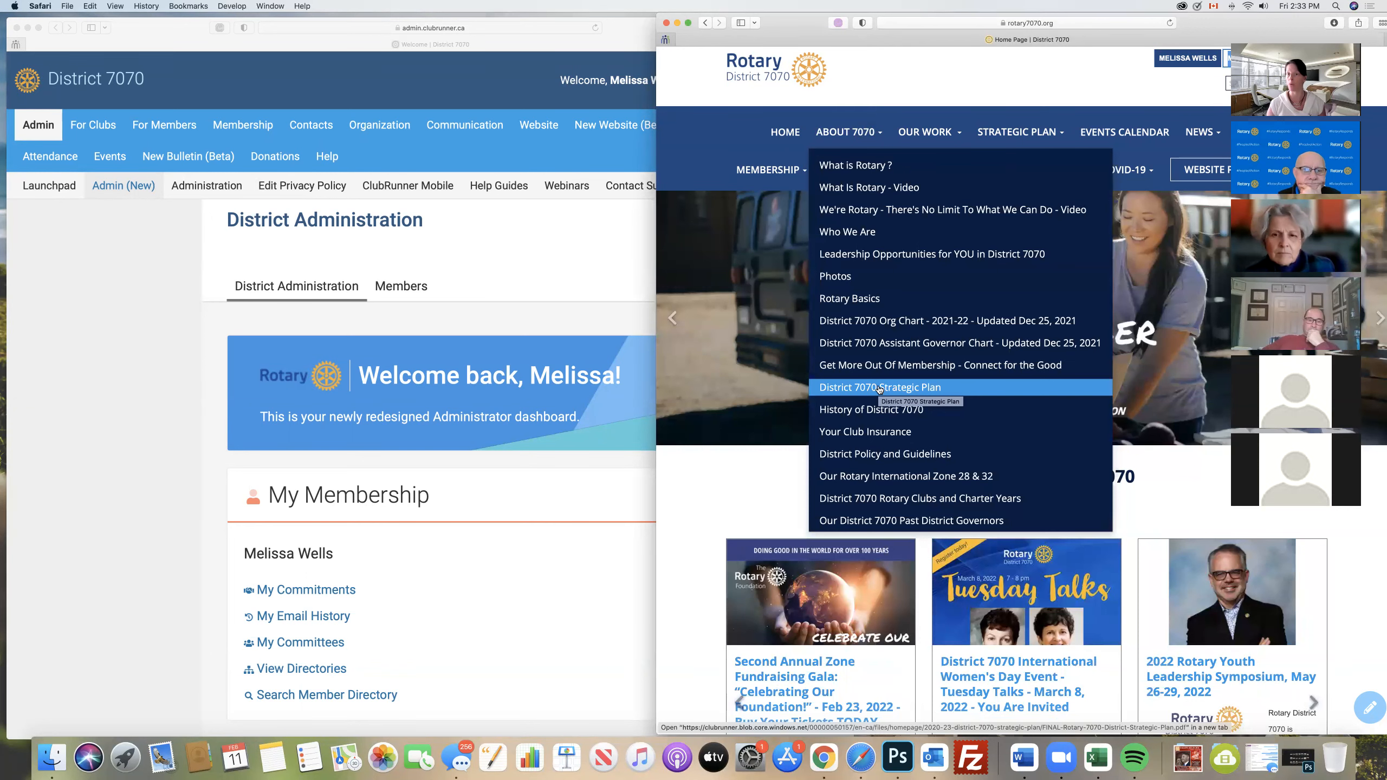
{"action": "left_click_drag", "start_coordinate": [1205, 24], "coordinate": [1122, 26]}
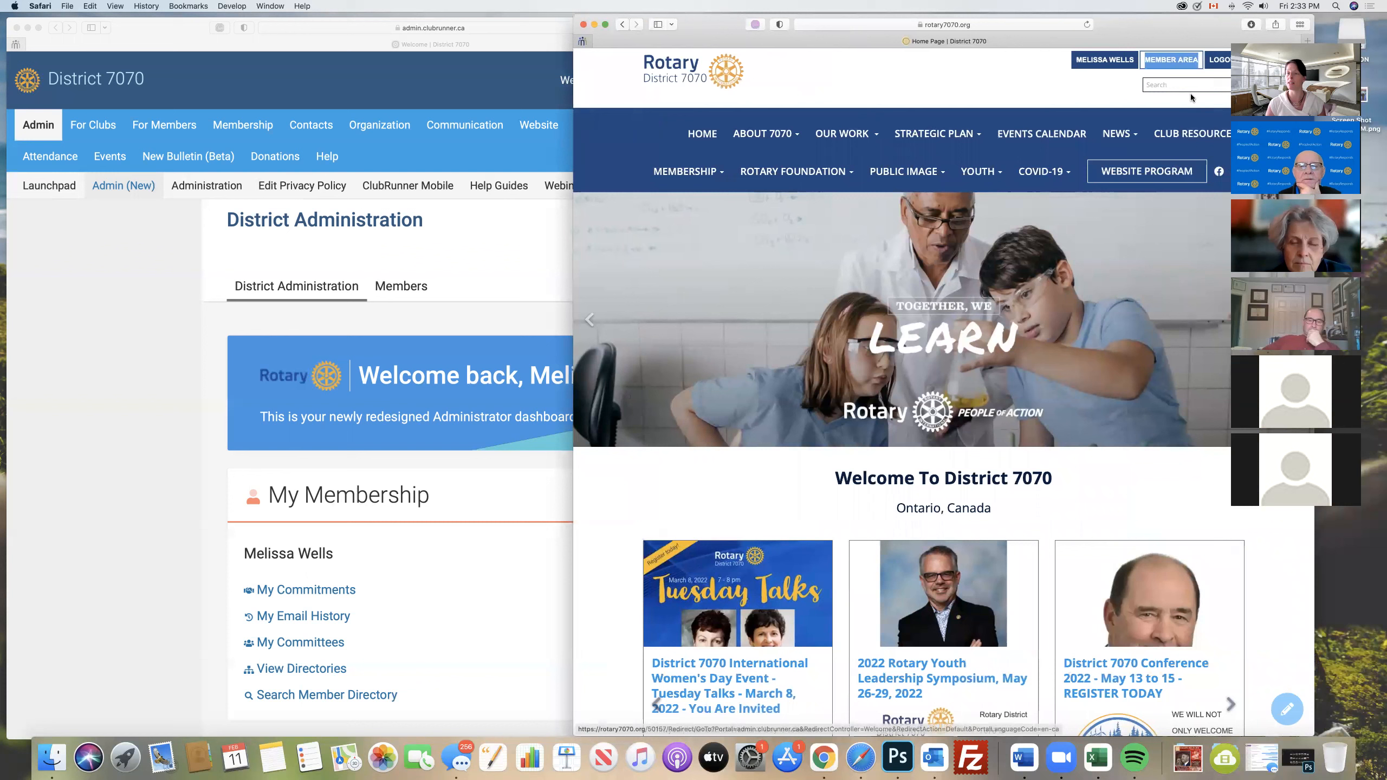
{"action": "mouse_move", "coordinate": [985, 152]}
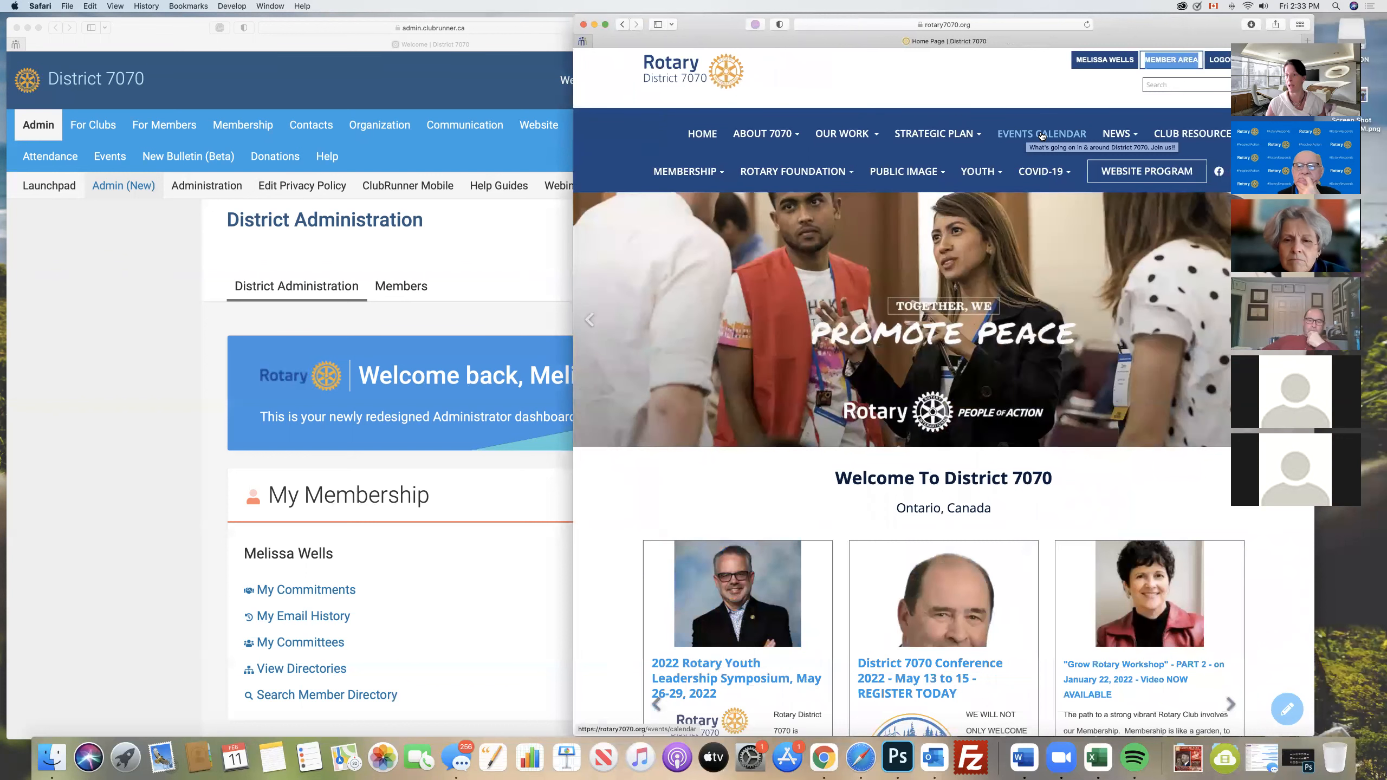
{"action": "mouse_move", "coordinate": [1116, 135]}
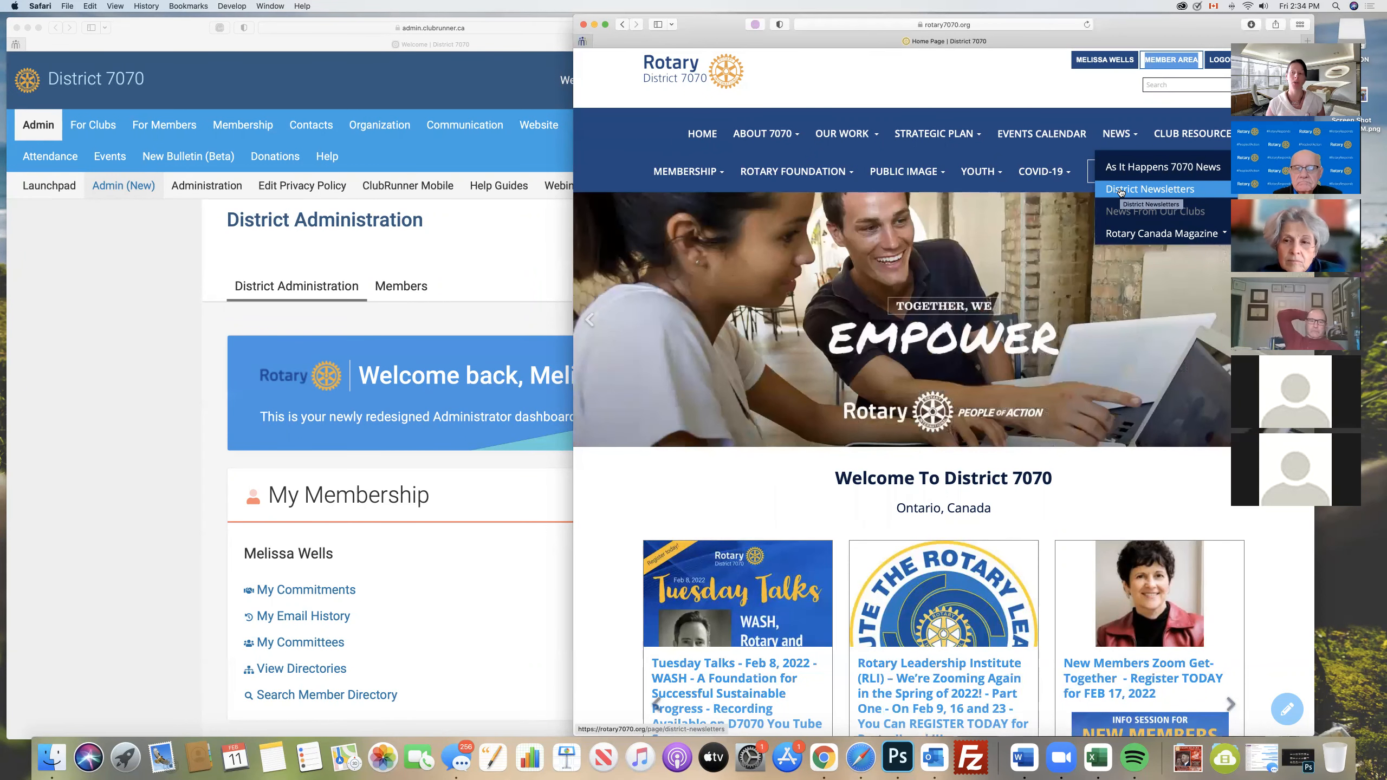
{"action": "scroll", "coordinate": [1120, 191], "scroll_direction": "down", "scroll_amount": 5}
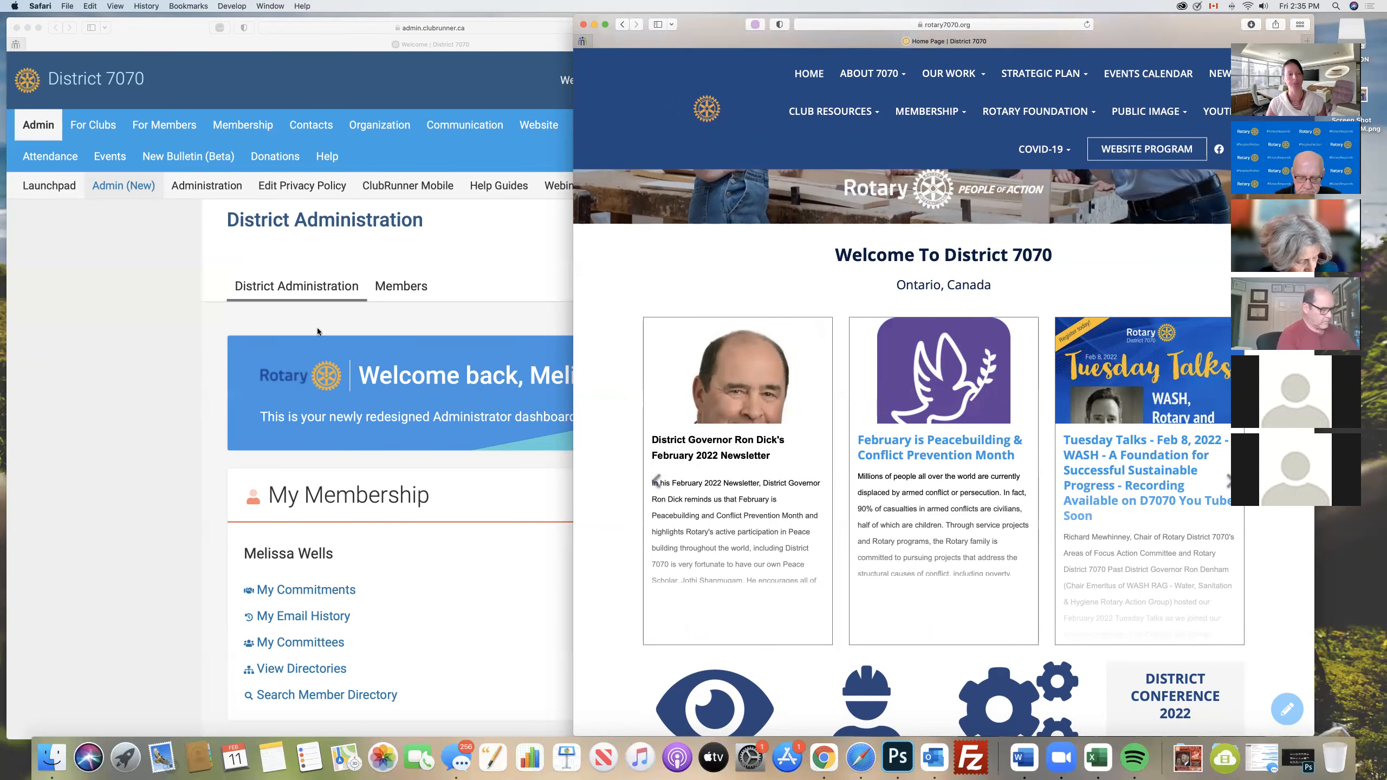
- Return to the ClubRunner admin site, open the Home Page Designer for the new website, and widen its window
{"action": "left_click", "coordinate": [124, 387]}
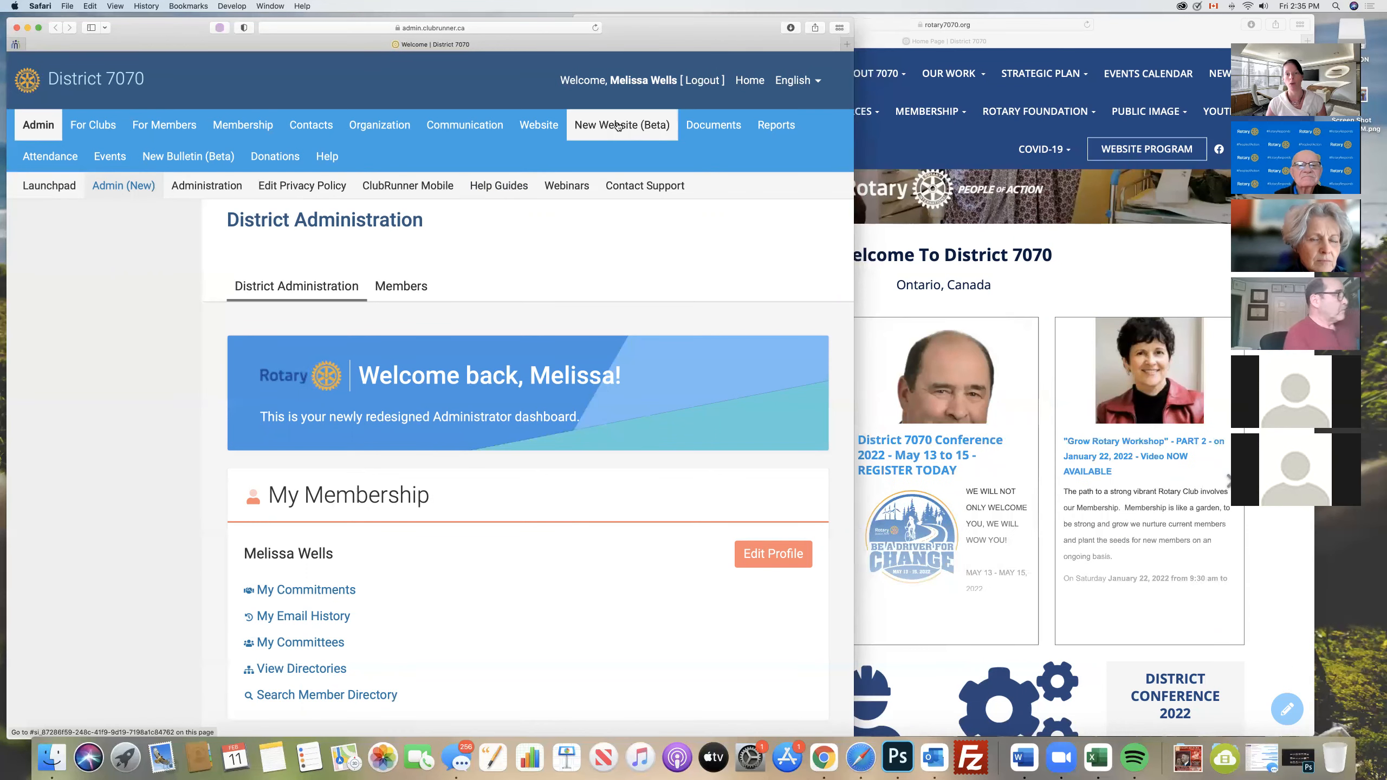
{"action": "left_click", "coordinate": [628, 126]}
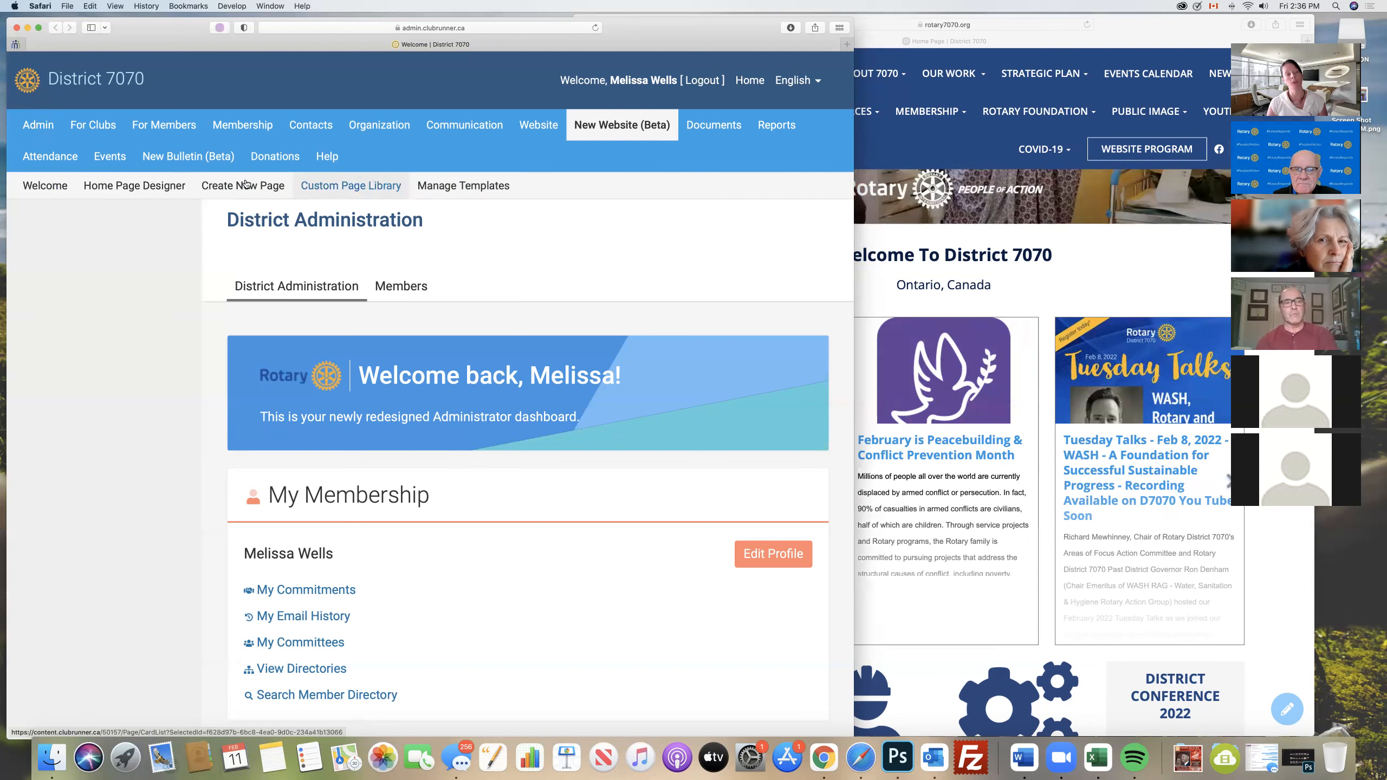
{"action": "left_click", "coordinate": [109, 187]}
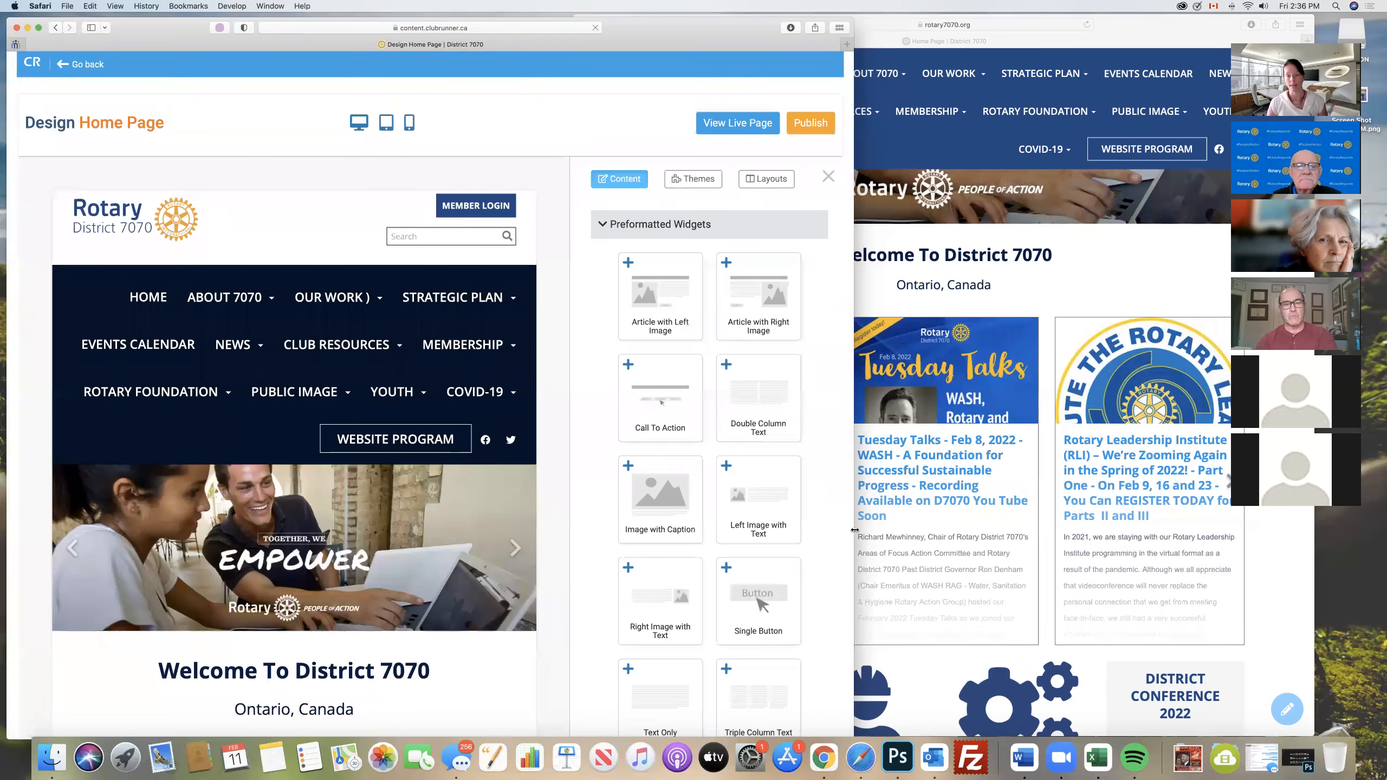
{"action": "left_click_drag", "start_coordinate": [853, 528], "coordinate": [1052, 526]}
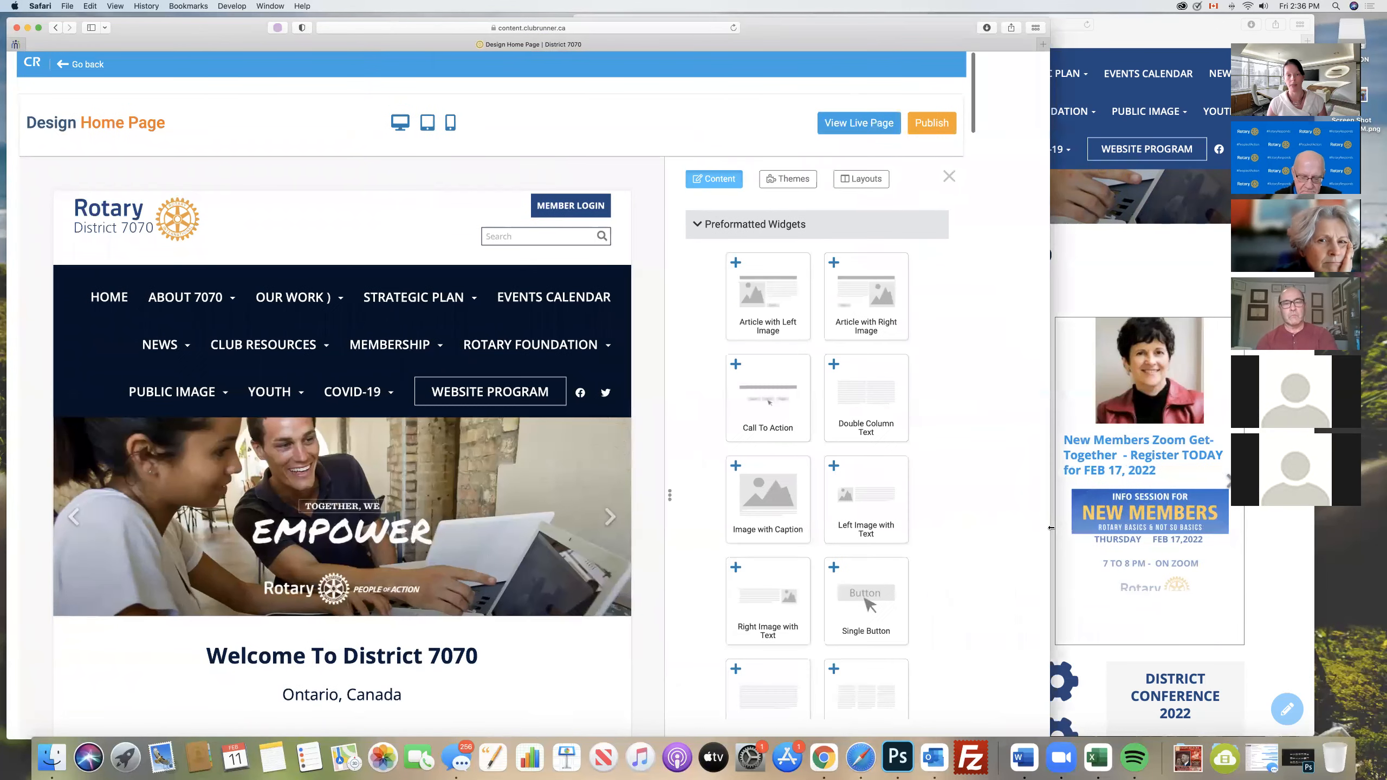
- Compare the designer's banner, news stories and icon sections with the same areas on the live home page
{"action": "mouse_move", "coordinate": [300, 548]}
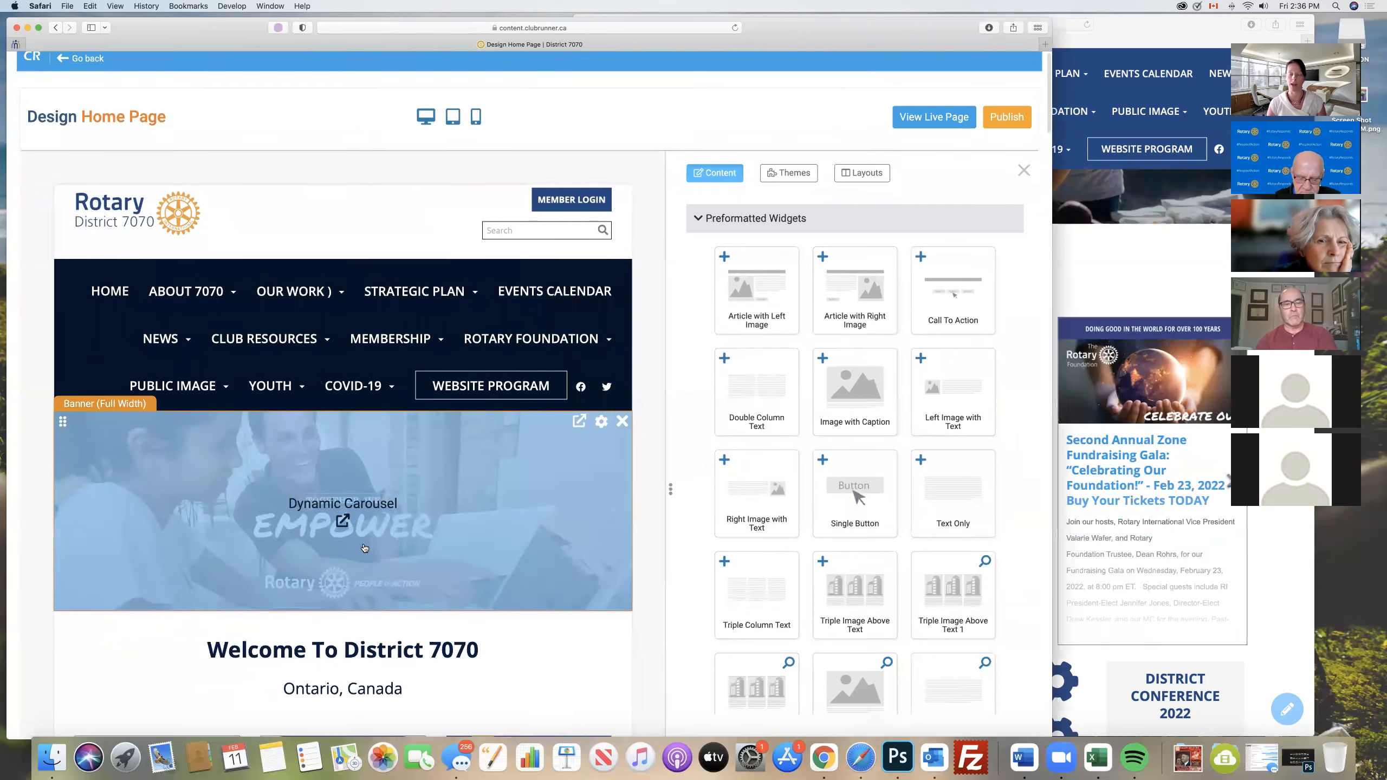
{"action": "scroll", "coordinate": [360, 548], "scroll_direction": "down", "scroll_amount": 3}
{"action": "scroll", "coordinate": [364, 548], "scroll_direction": "down", "scroll_amount": 10}
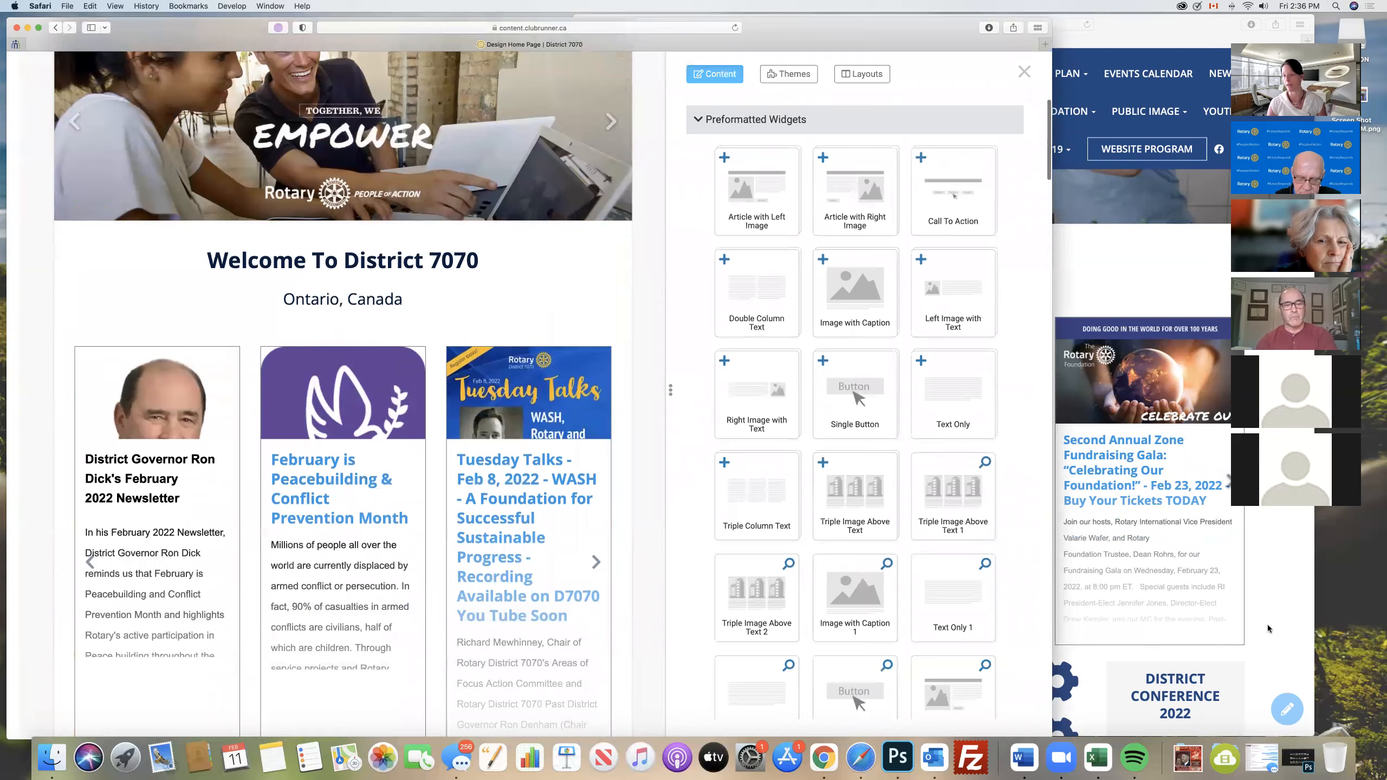
{"action": "left_click", "coordinate": [1266, 629]}
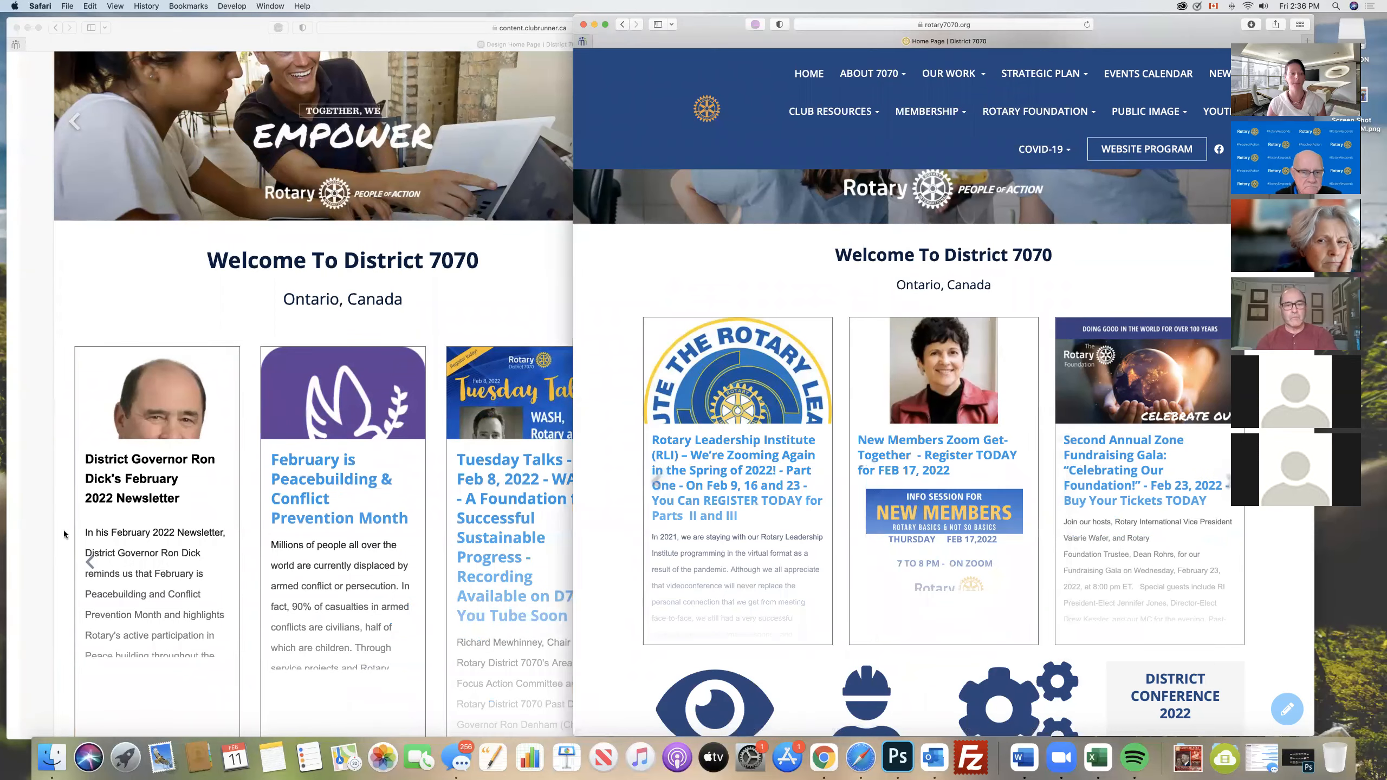
{"action": "left_click", "coordinate": [46, 535]}
{"action": "scroll", "coordinate": [331, 469], "scroll_direction": "down", "scroll_amount": 4}
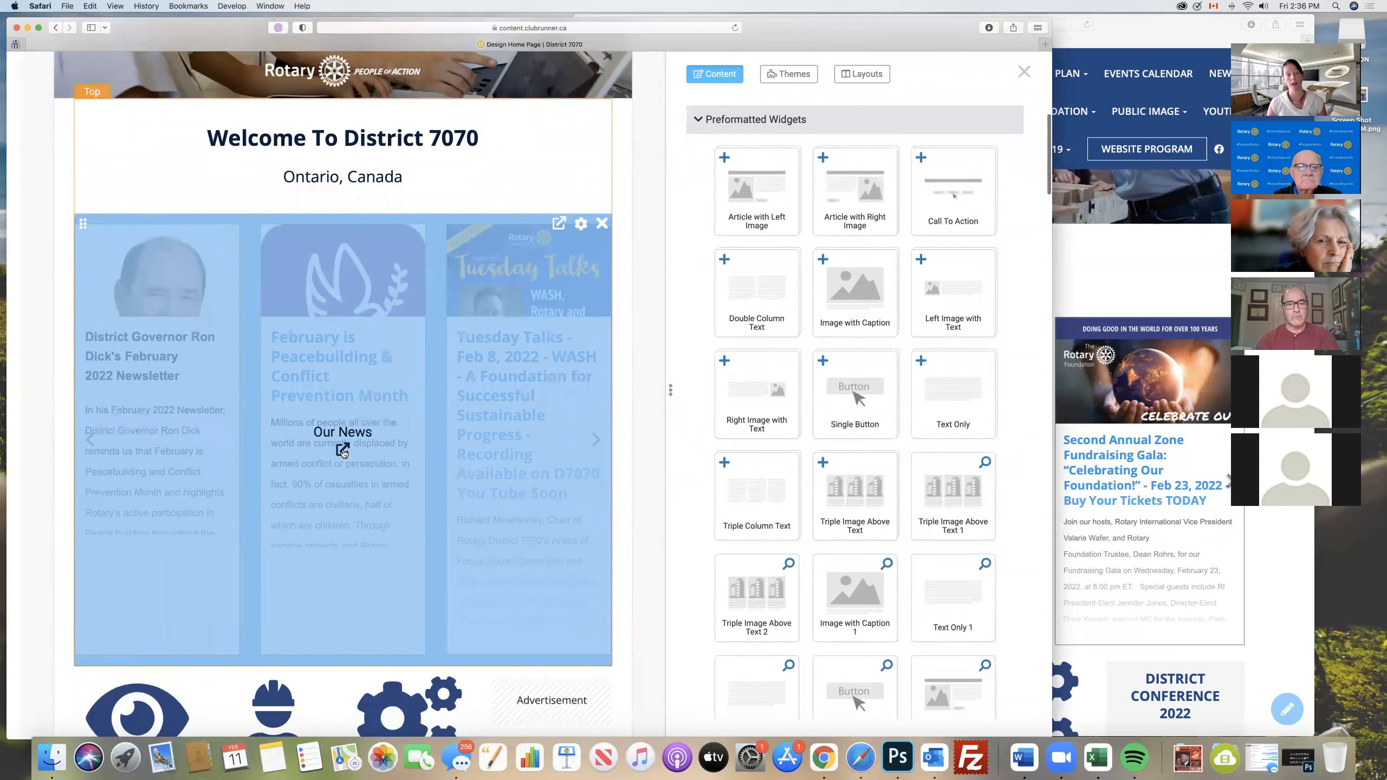
{"action": "scroll", "coordinate": [343, 451], "scroll_direction": "down", "scroll_amount": 12}
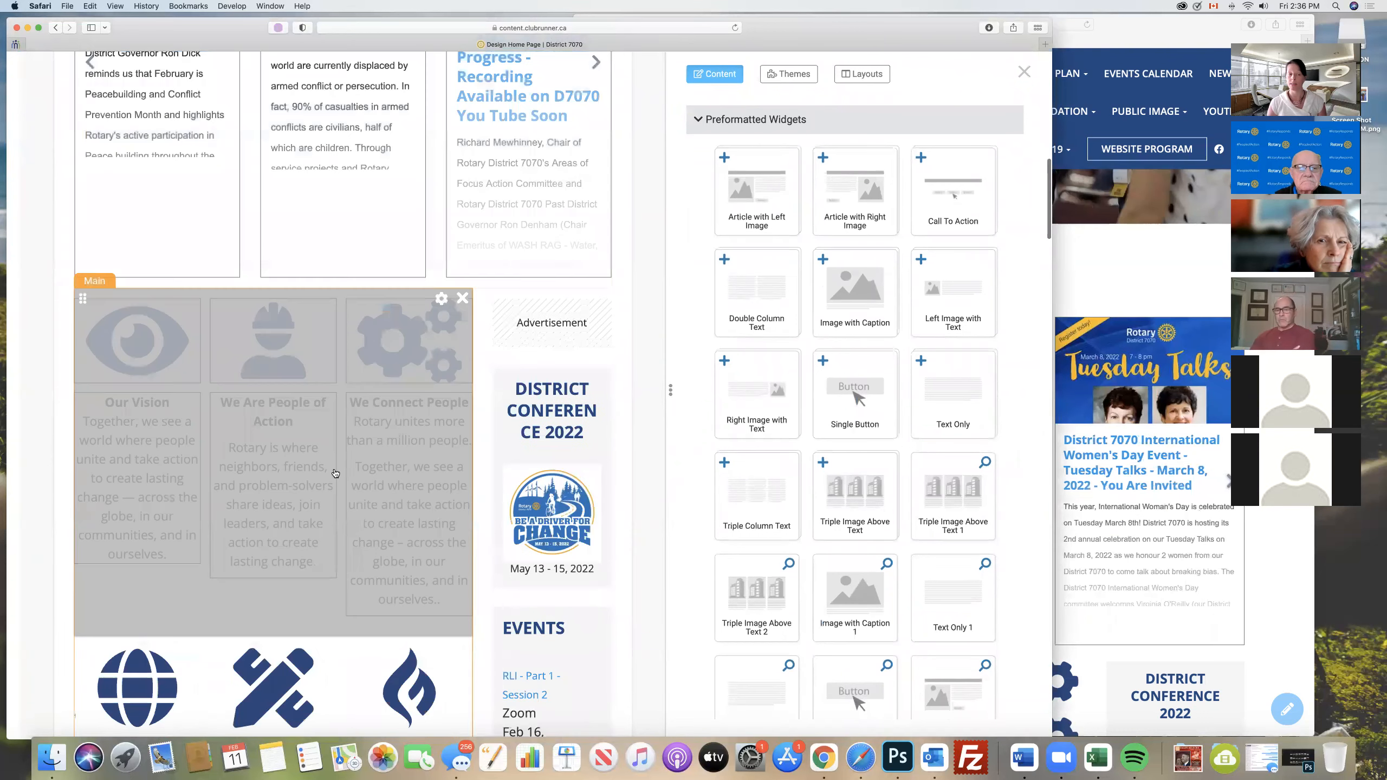
- Open the We Are People of Action text for inline editing, show its text colour choices, and leave it
{"action": "left_click", "coordinate": [271, 489]}
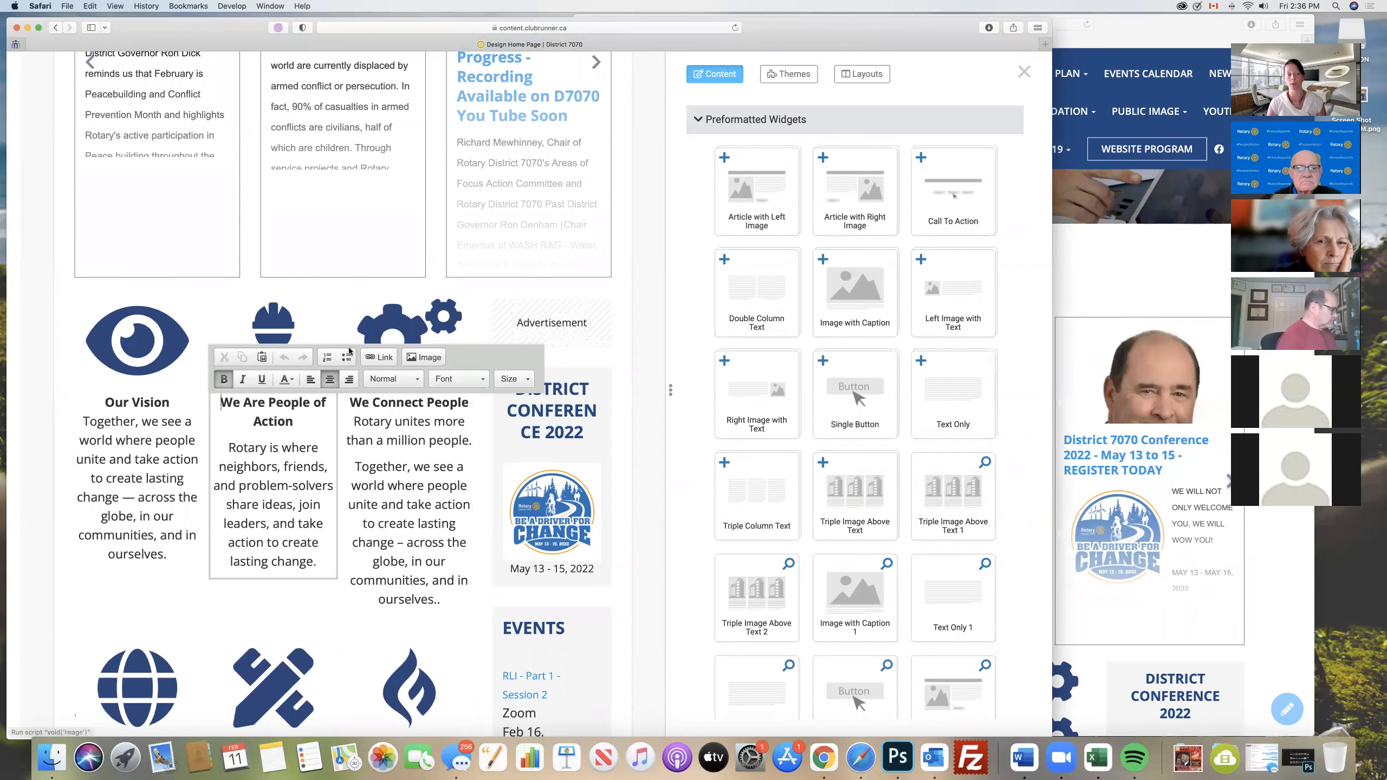
{"action": "left_click", "coordinate": [292, 382]}
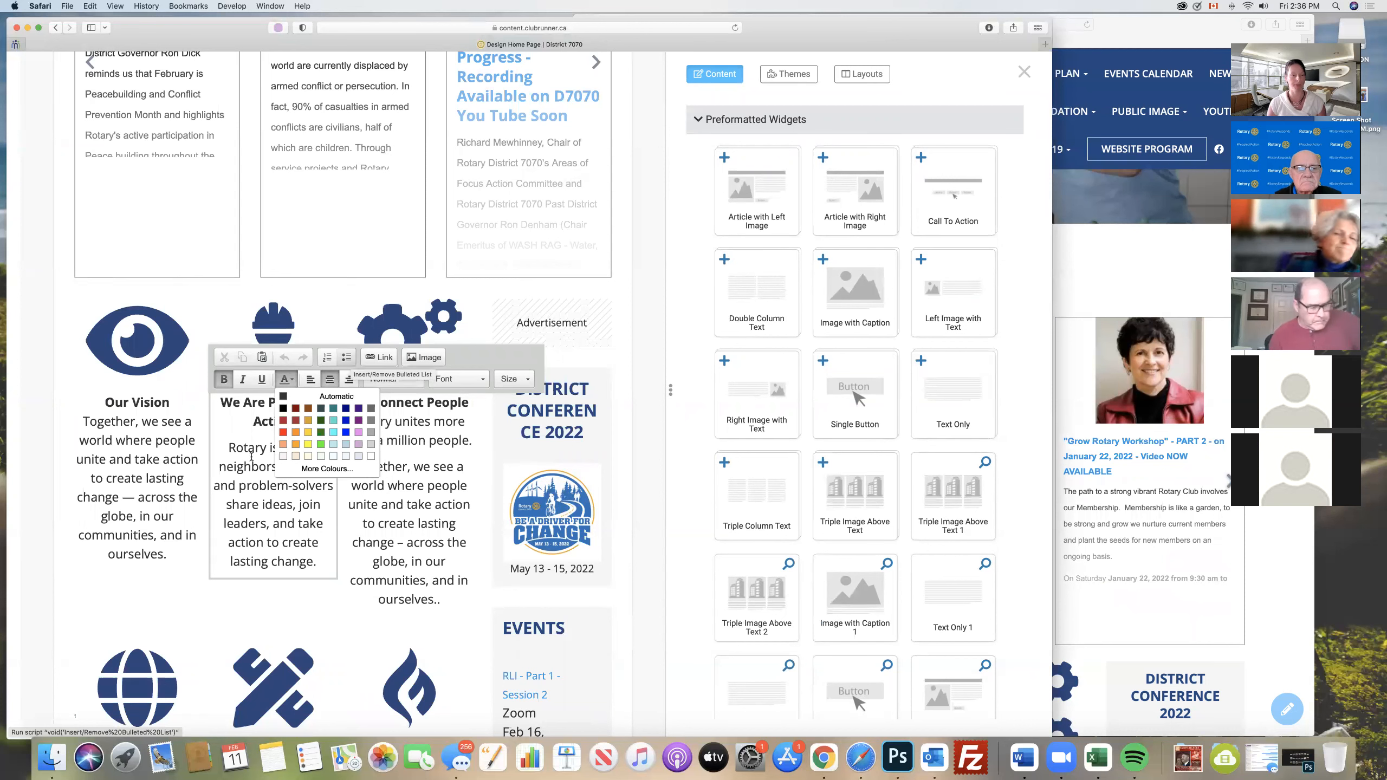
{"action": "left_click", "coordinate": [91, 580]}
- Open the District Conference 2022 widget for inline editing and leave it without making changes
{"action": "scroll", "coordinate": [273, 518], "scroll_direction": "down", "scroll_amount": 5}
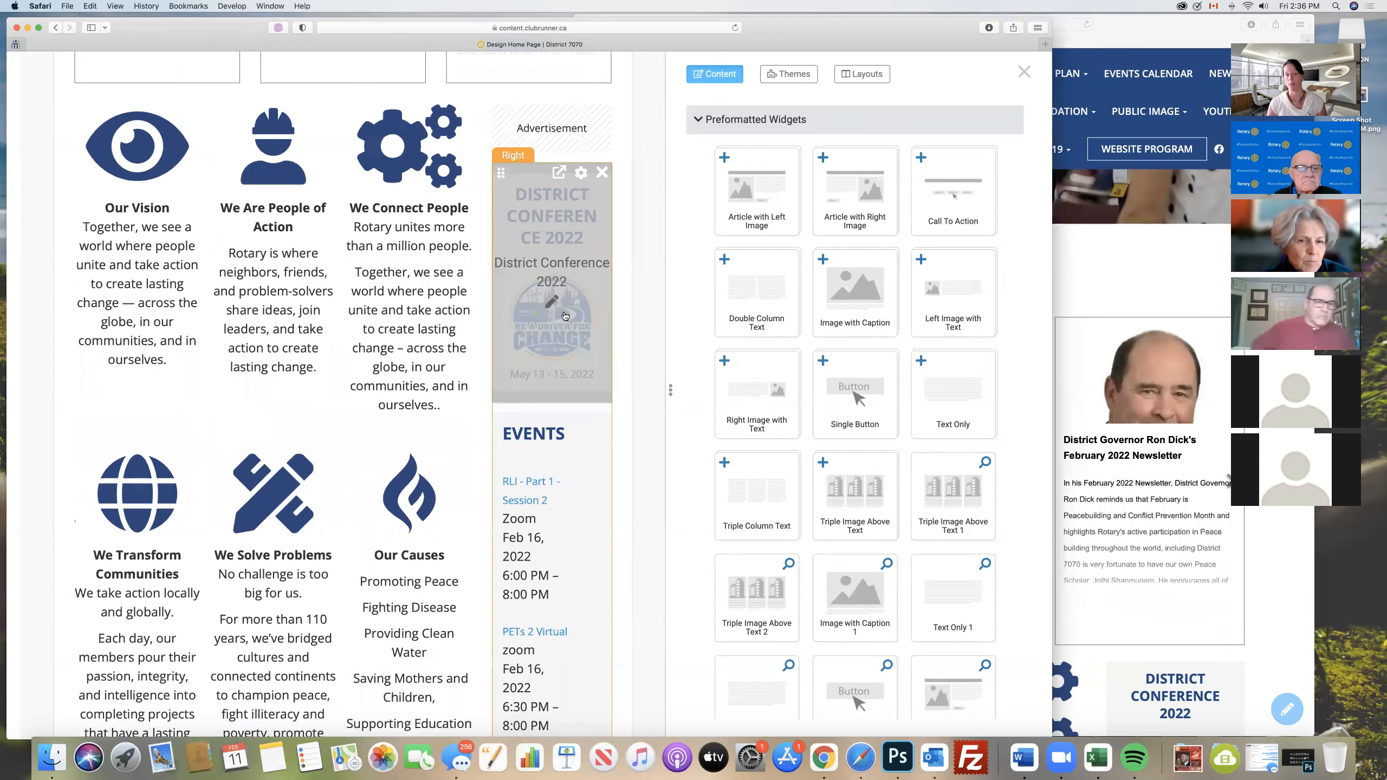
{"action": "left_click", "coordinate": [549, 299]}
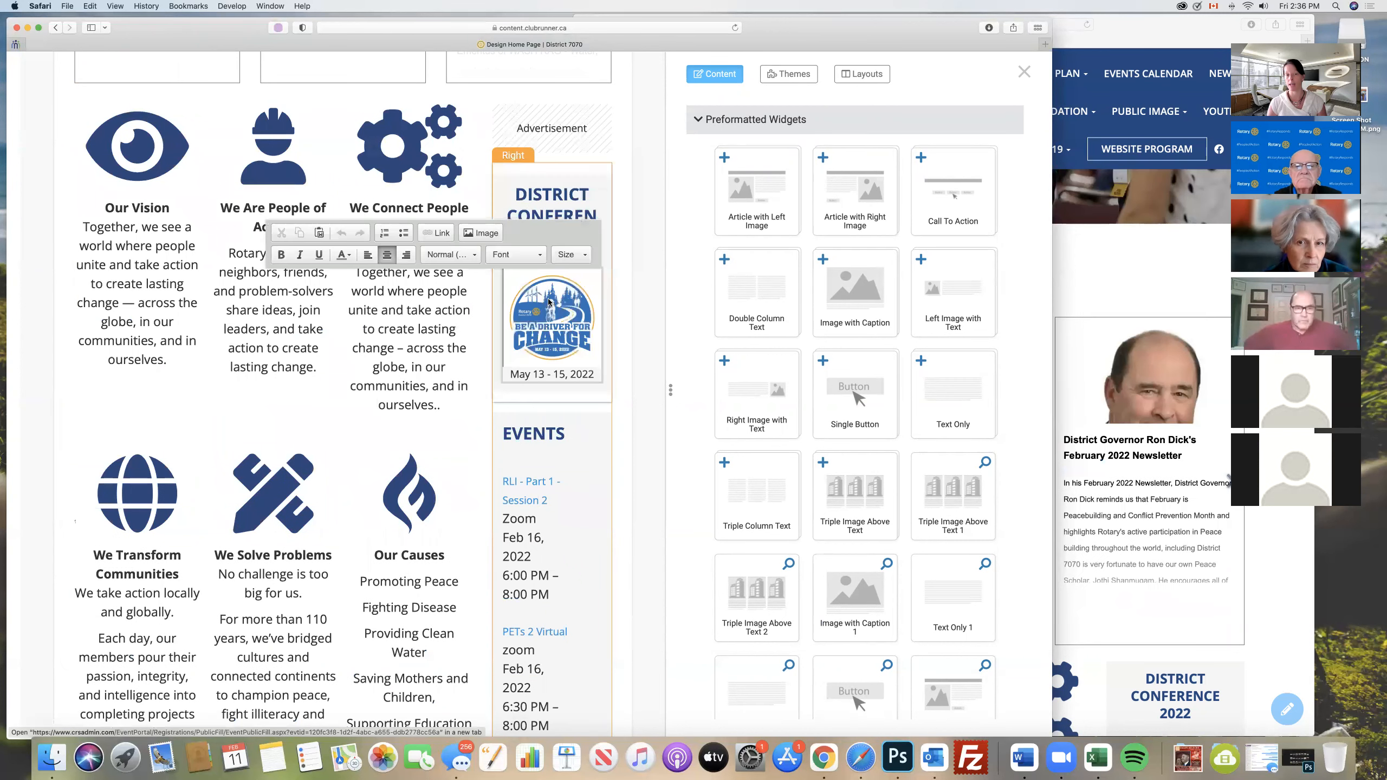
{"action": "left_click", "coordinate": [625, 377]}
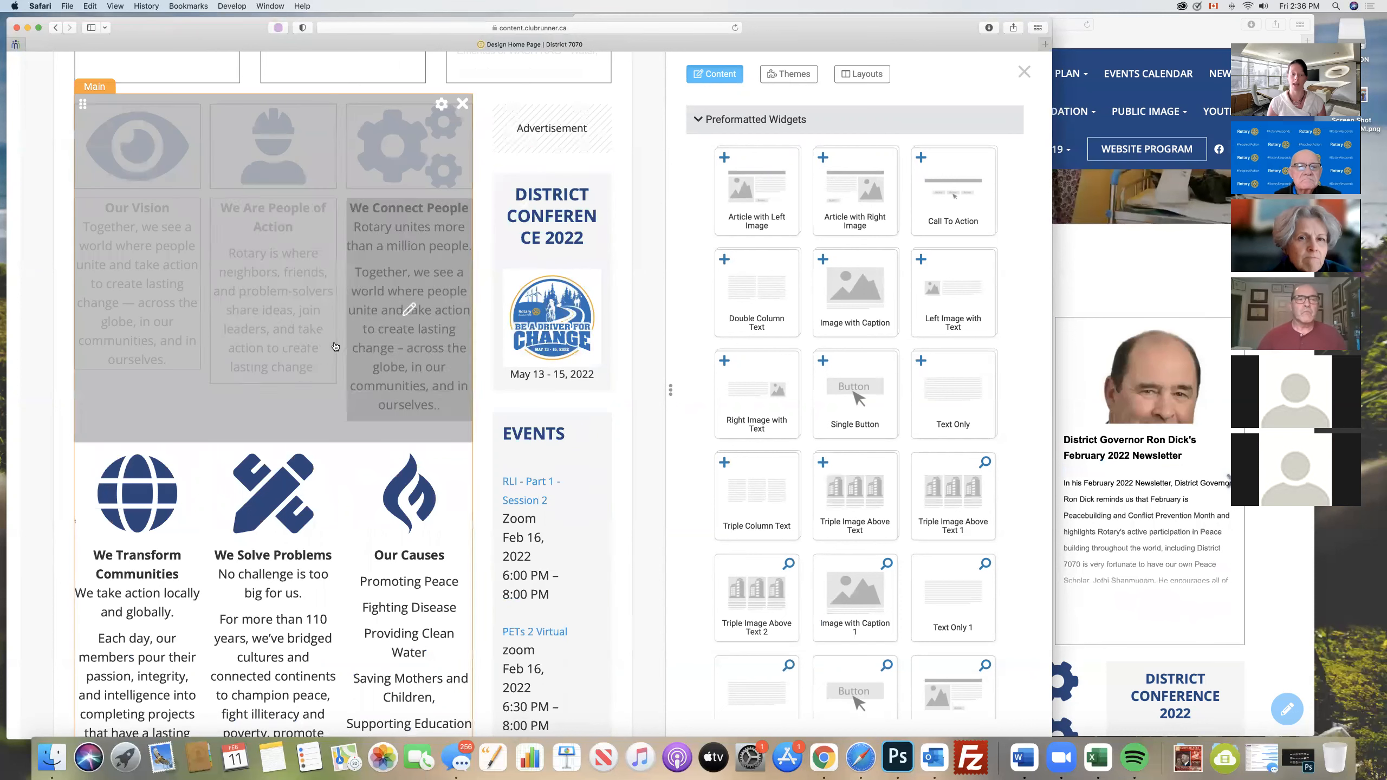
- Open the source page of the Events widget, look at the upcoming events list, and go back to the home page designer
{"action": "scroll", "coordinate": [460, 434], "scroll_direction": "down", "scroll_amount": 3}
{"action": "scroll", "coordinate": [460, 434], "scroll_direction": "down", "scroll_amount": 1}
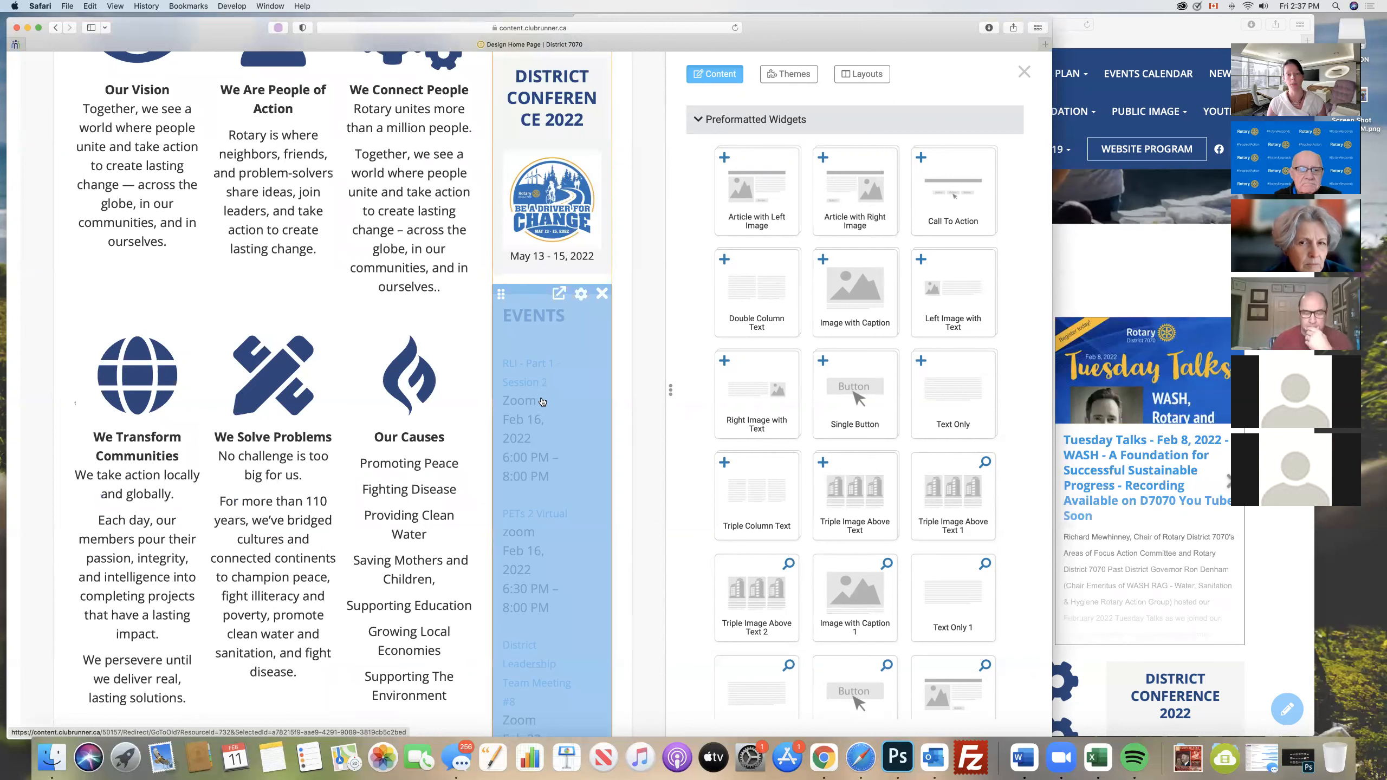
{"action": "left_click", "coordinate": [559, 296]}
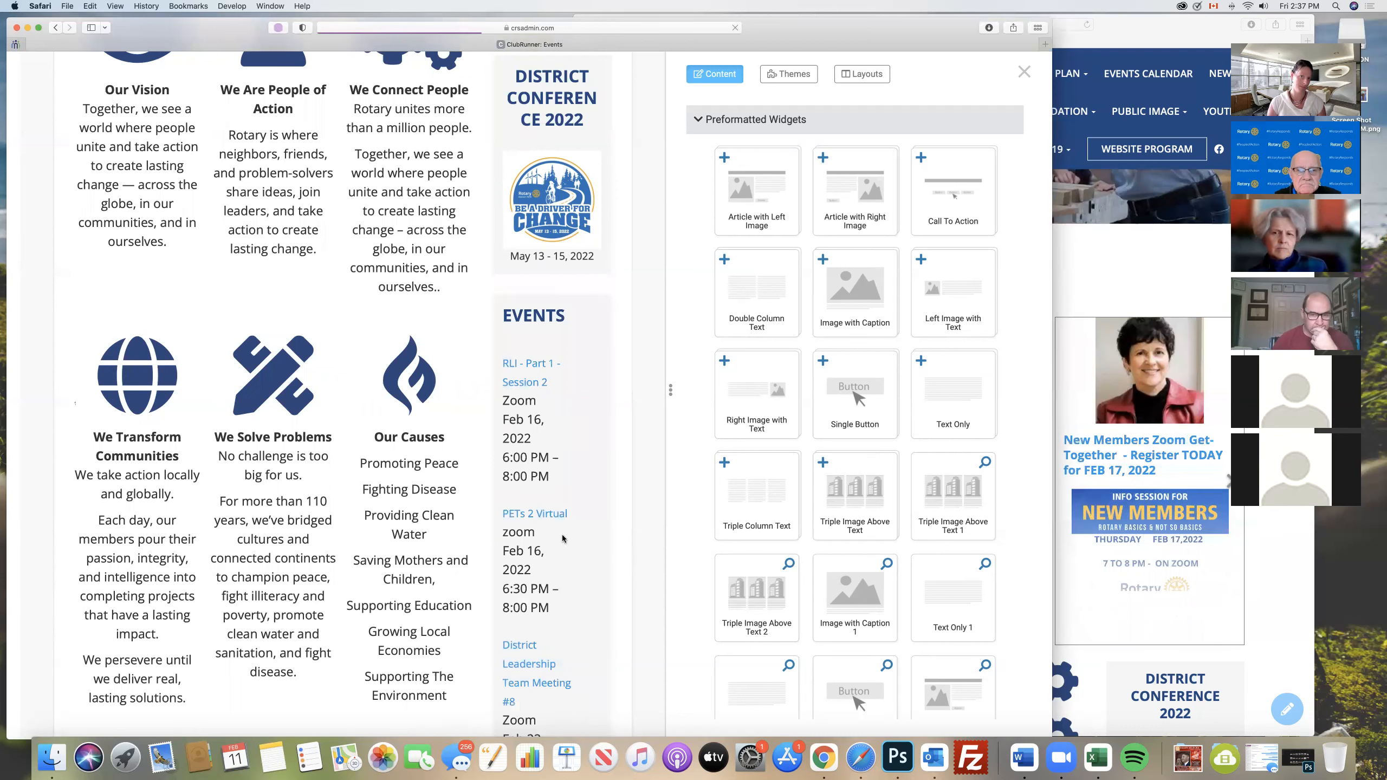
{"action": "mouse_move", "coordinate": [199, 25]}
{"action": "left_mouse_down"}
{"action": "mouse_move", "coordinate": [201, 53]}
{"action": "mouse_move", "coordinate": [208, 15]}
{"action": "left_mouse_up"}
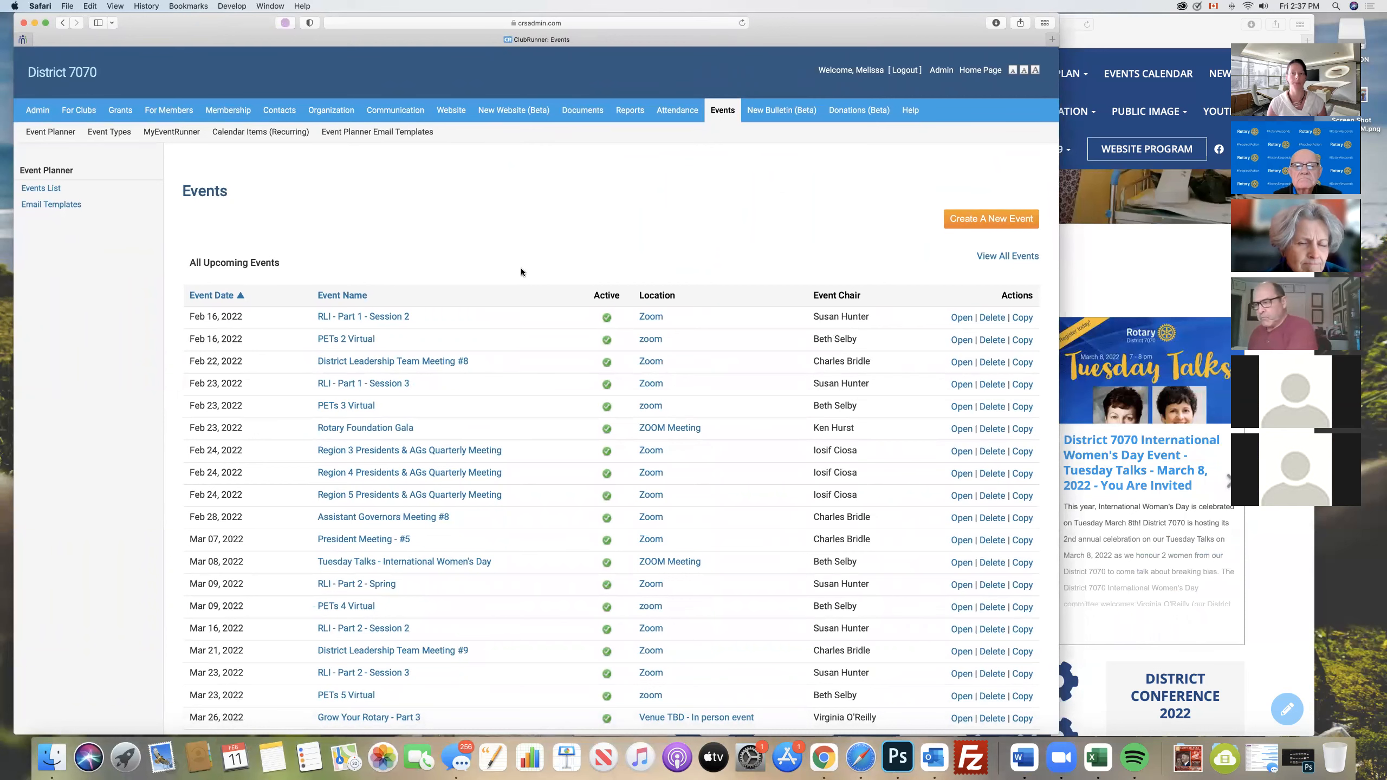
{"action": "left_click", "coordinate": [64, 23]}
- Try to reposition the 2018 Conference Video widget under the Rotary Serving Humanity heading
{"action": "scroll", "coordinate": [361, 334], "scroll_direction": "down", "scroll_amount": 3}
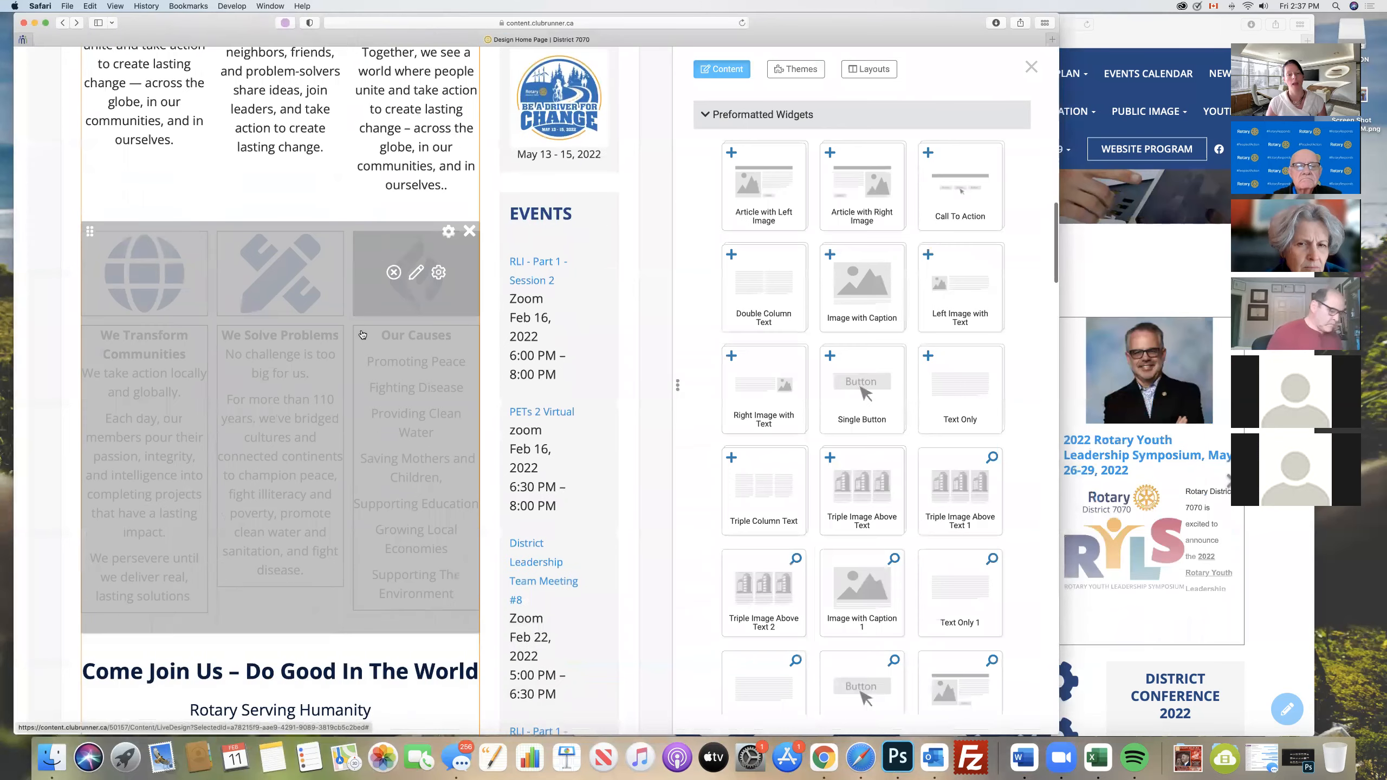
{"action": "scroll", "coordinate": [362, 334], "scroll_direction": "down", "scroll_amount": 10}
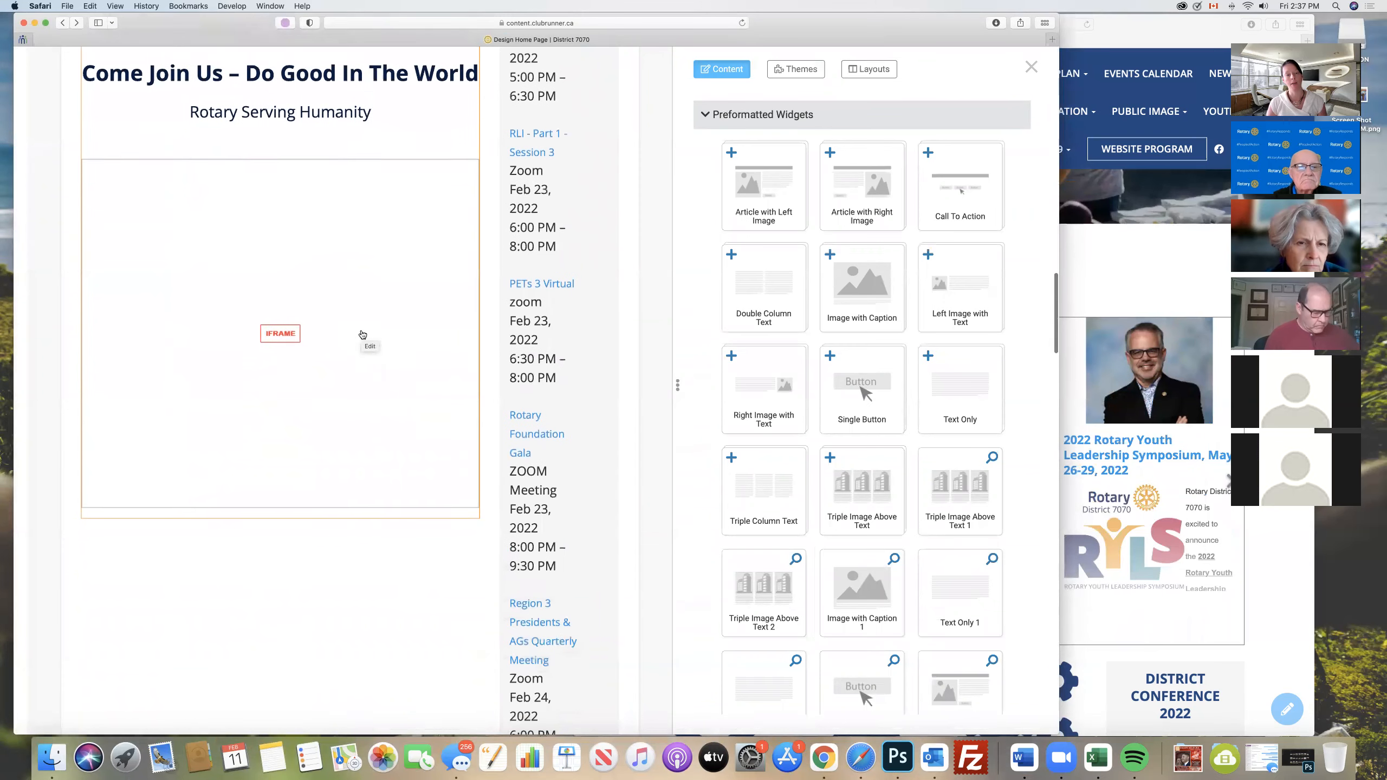
{"action": "mouse_move", "coordinate": [362, 334]}
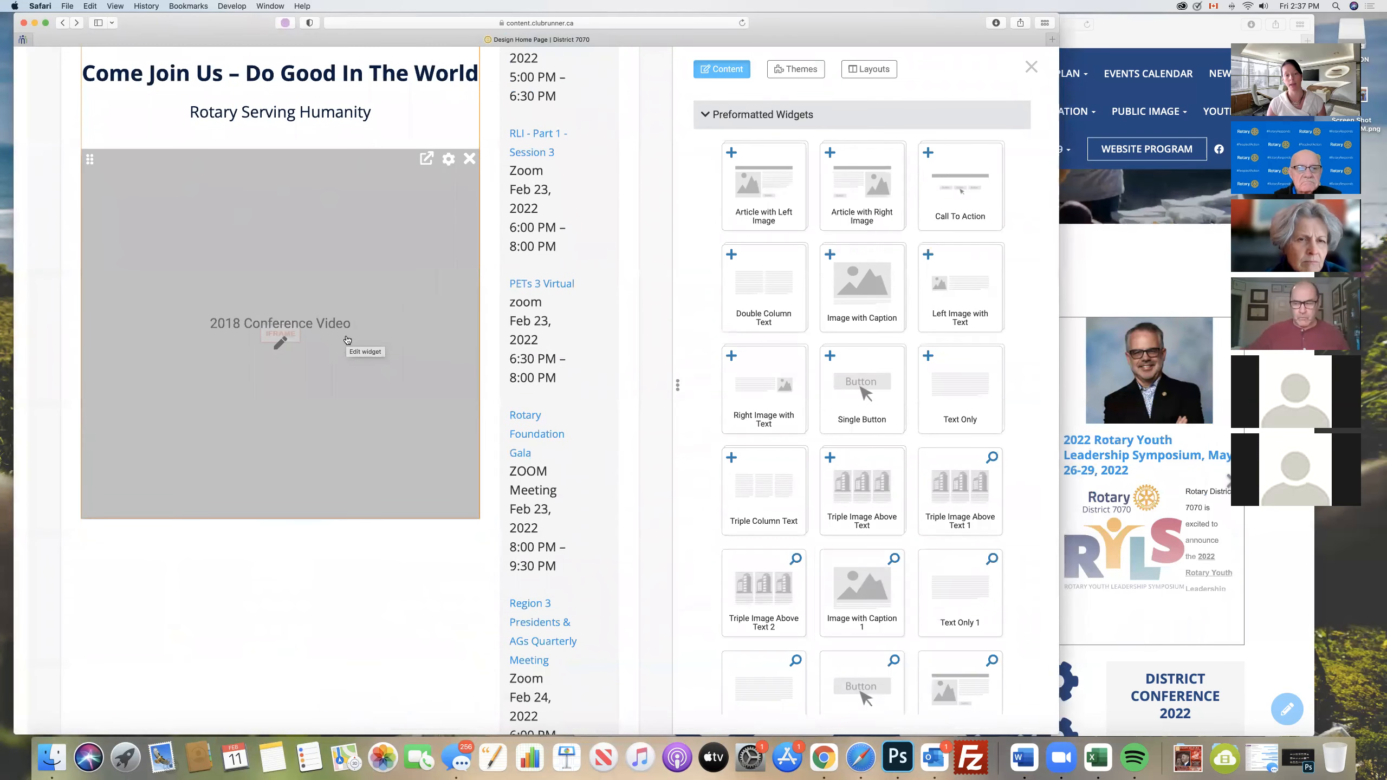
{"action": "scroll", "coordinate": [347, 339], "scroll_direction": "up", "scroll_amount": 4}
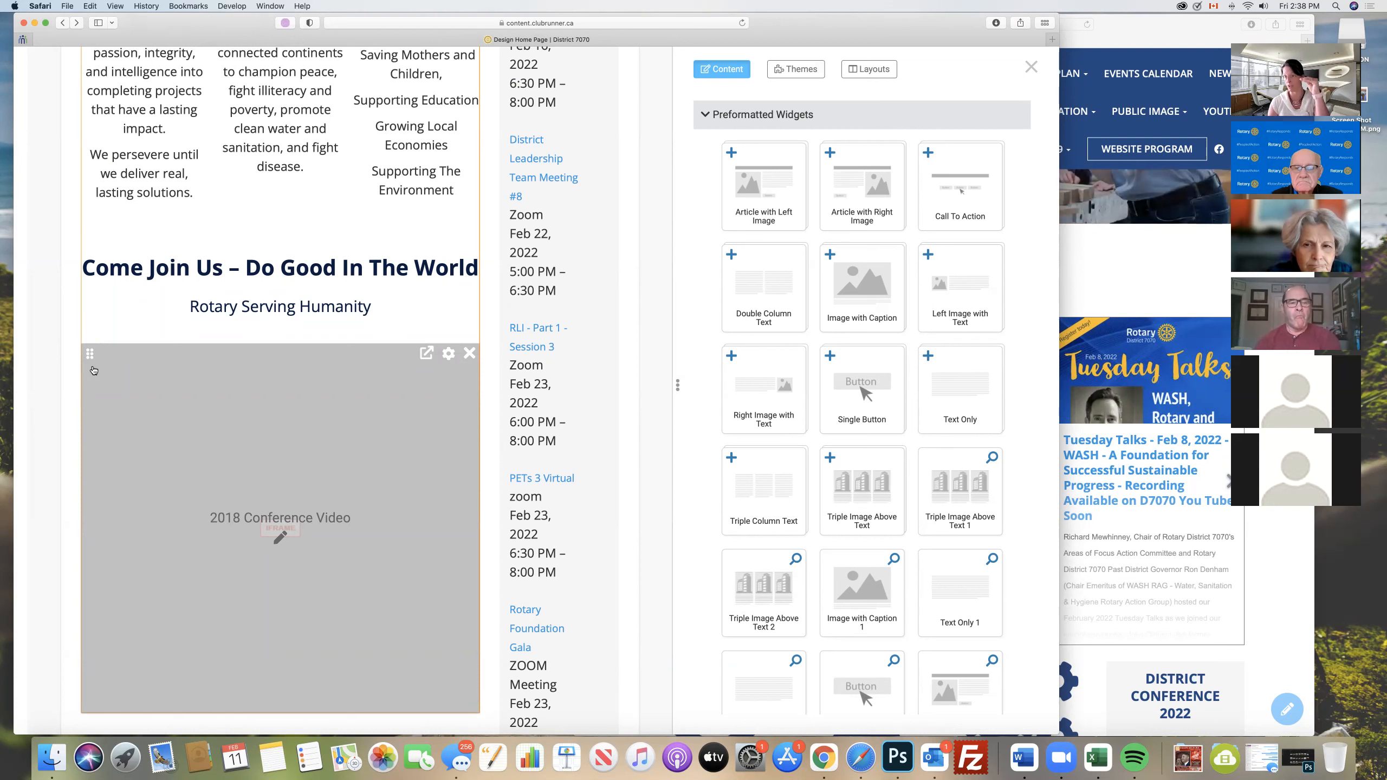
{"action": "scroll", "coordinate": [94, 370], "scroll_direction": "up", "scroll_amount": 1}
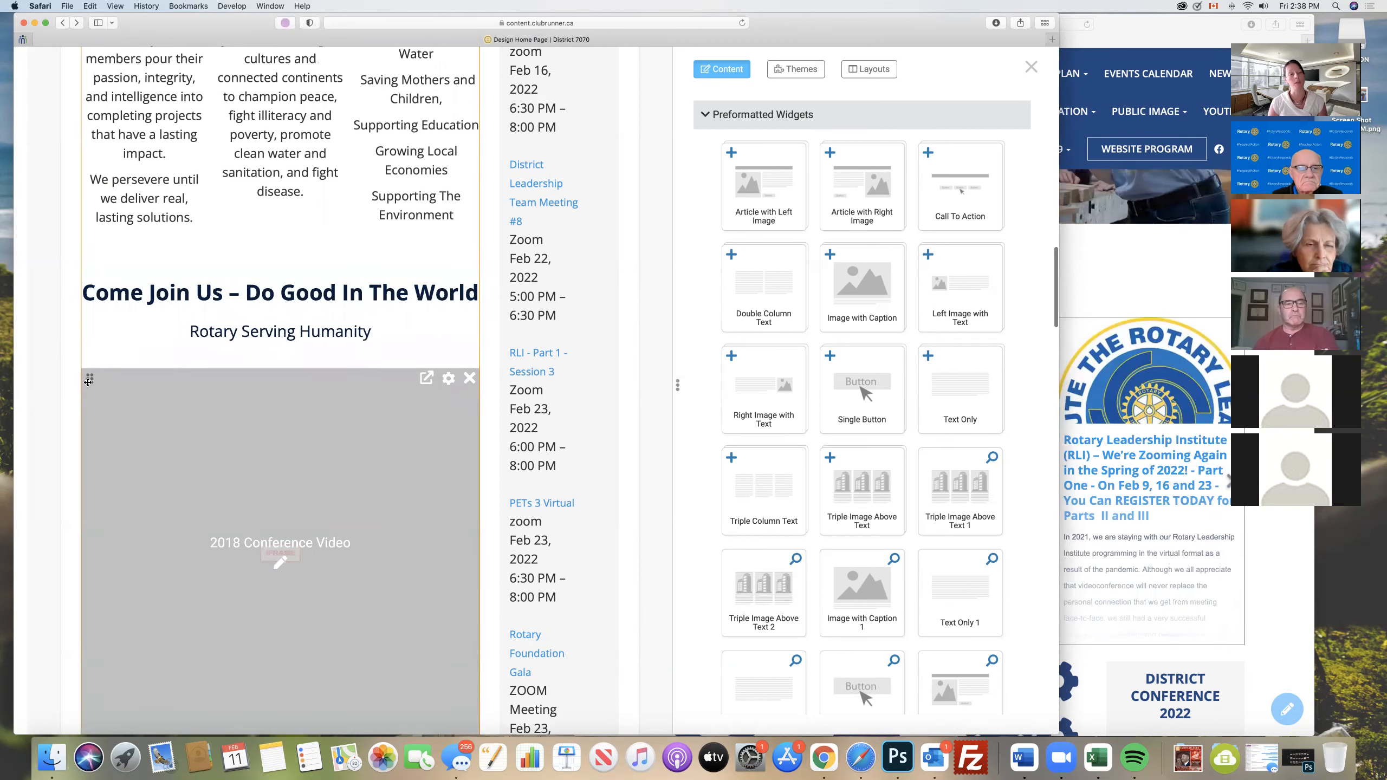
{"action": "left_click_drag", "start_coordinate": [90, 379], "coordinate": [150, 418]}
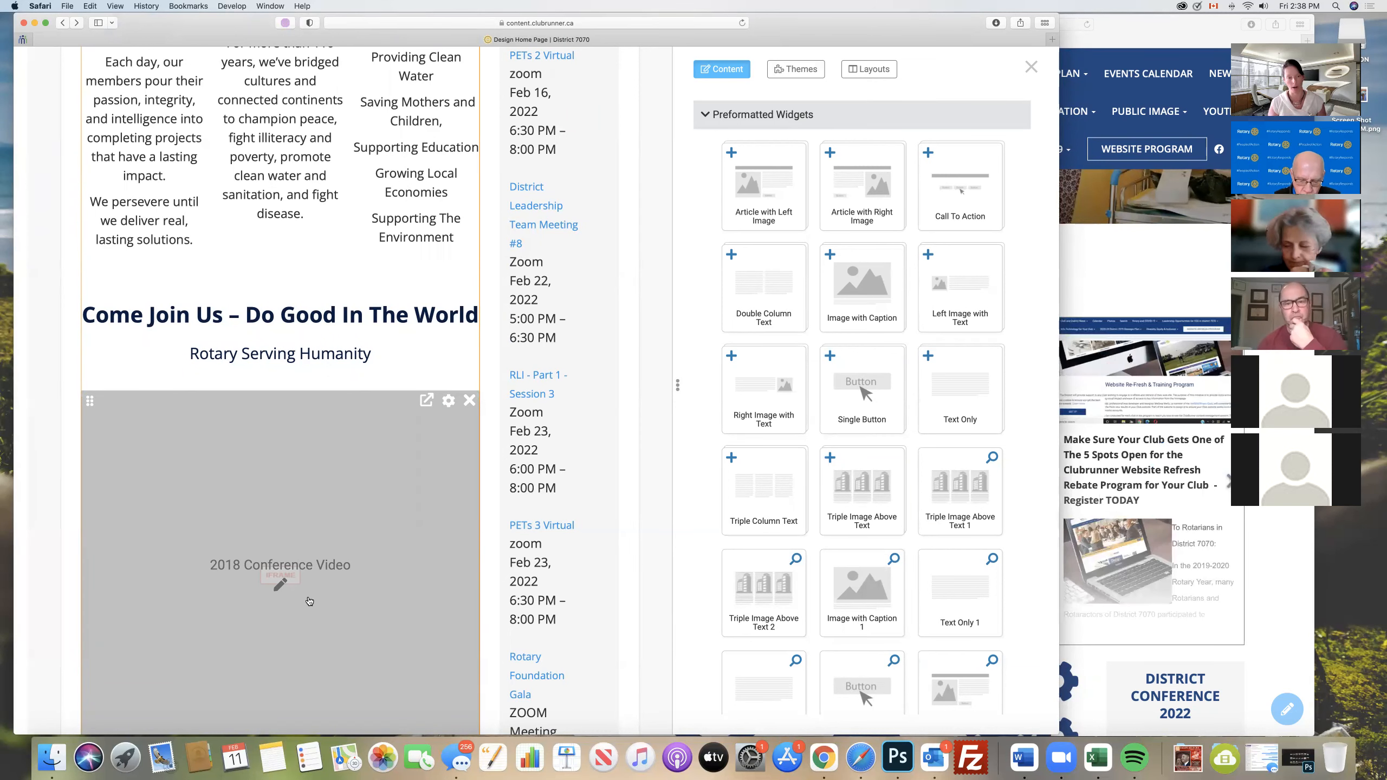
- Preview the home page in the tablet layout, check how the news and icon sections stack, and return to the designer
{"action": "scroll", "coordinate": [309, 601], "scroll_direction": "up", "scroll_amount": 15}
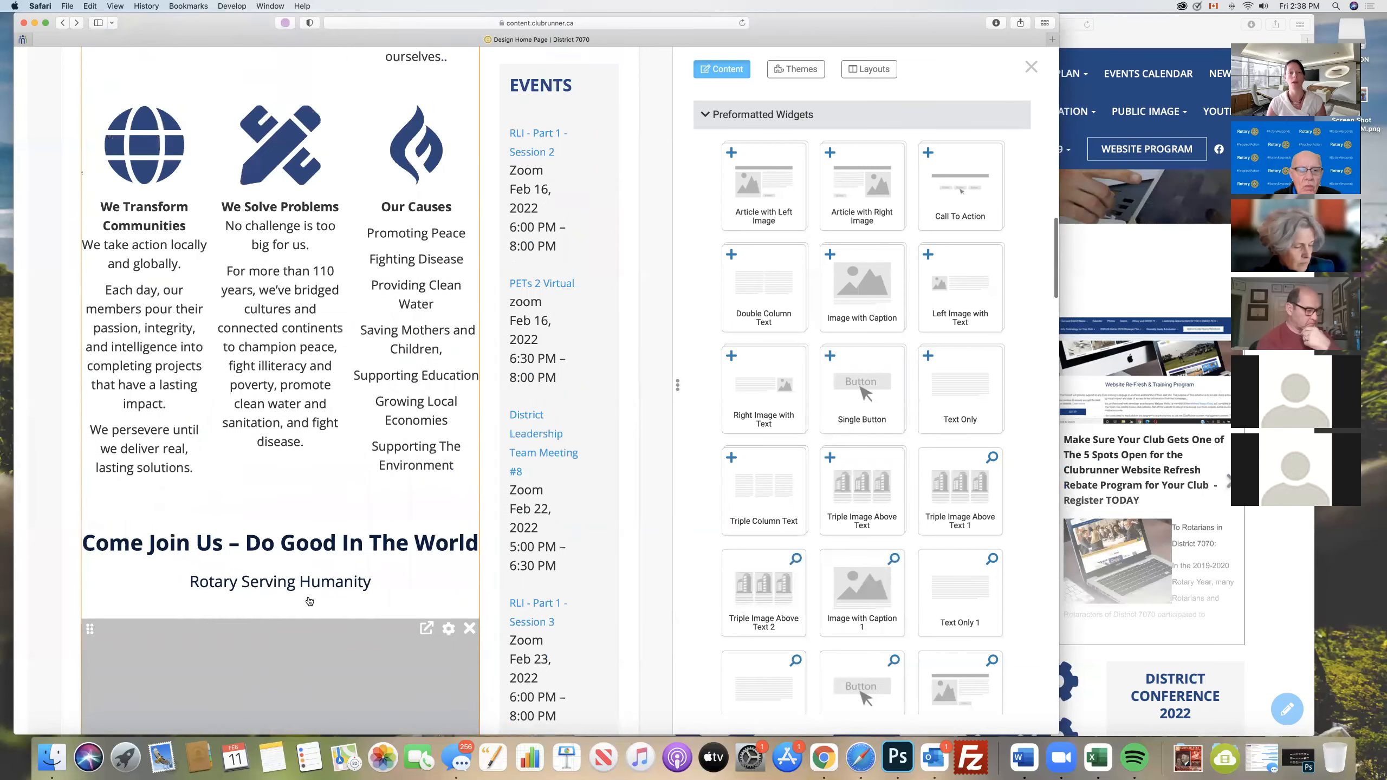
{"action": "scroll", "coordinate": [309, 600], "scroll_direction": "up", "scroll_amount": 6}
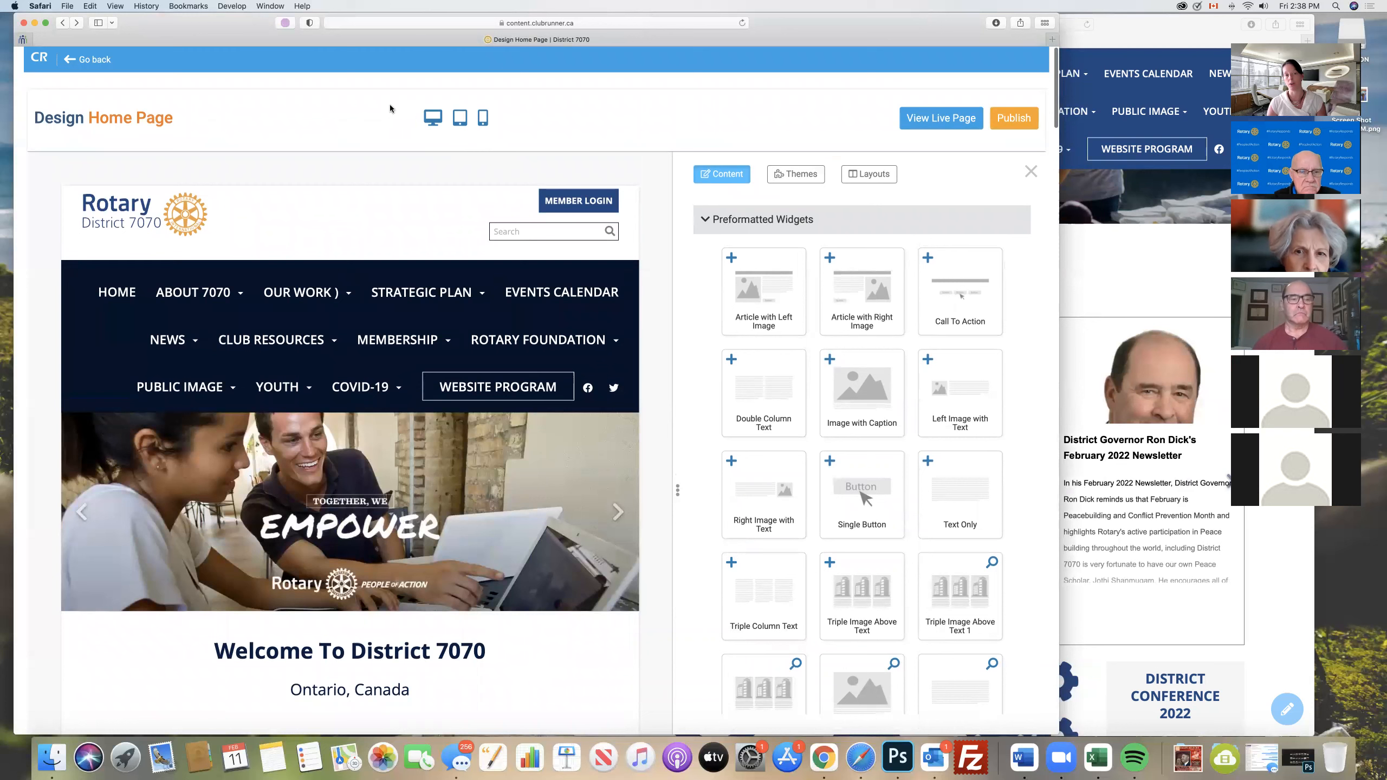
{"action": "left_click", "coordinate": [460, 120]}
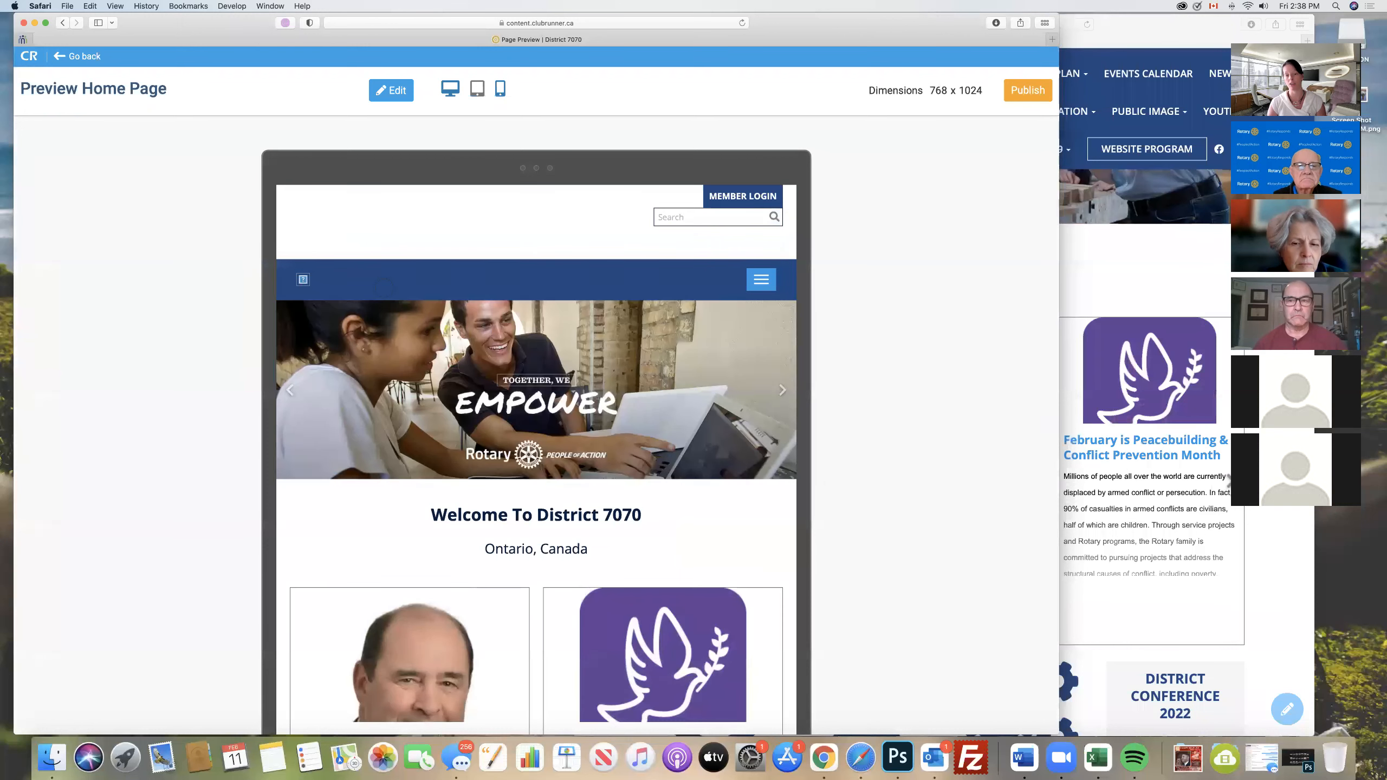
{"action": "scroll", "coordinate": [385, 287], "scroll_direction": "down", "scroll_amount": 10}
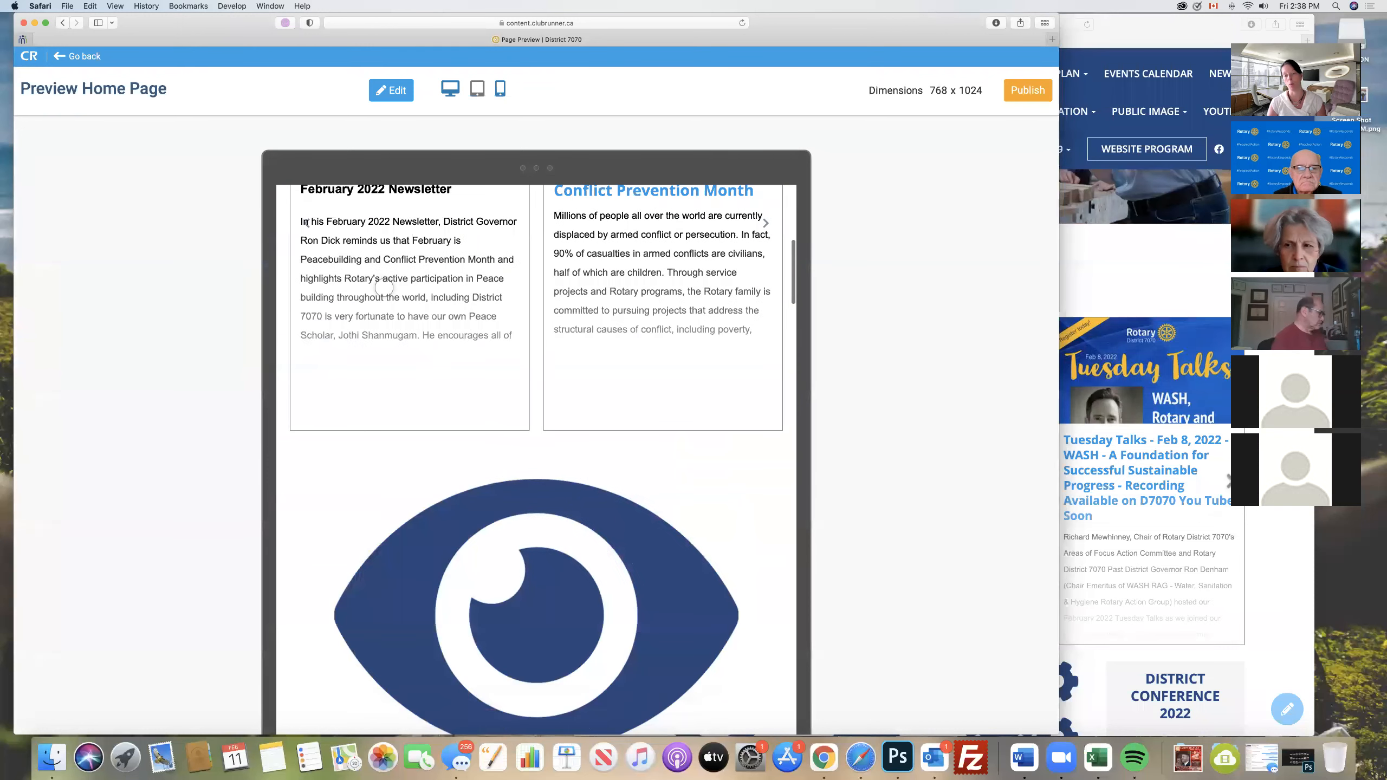
{"action": "scroll", "coordinate": [384, 288], "scroll_direction": "down", "scroll_amount": 7}
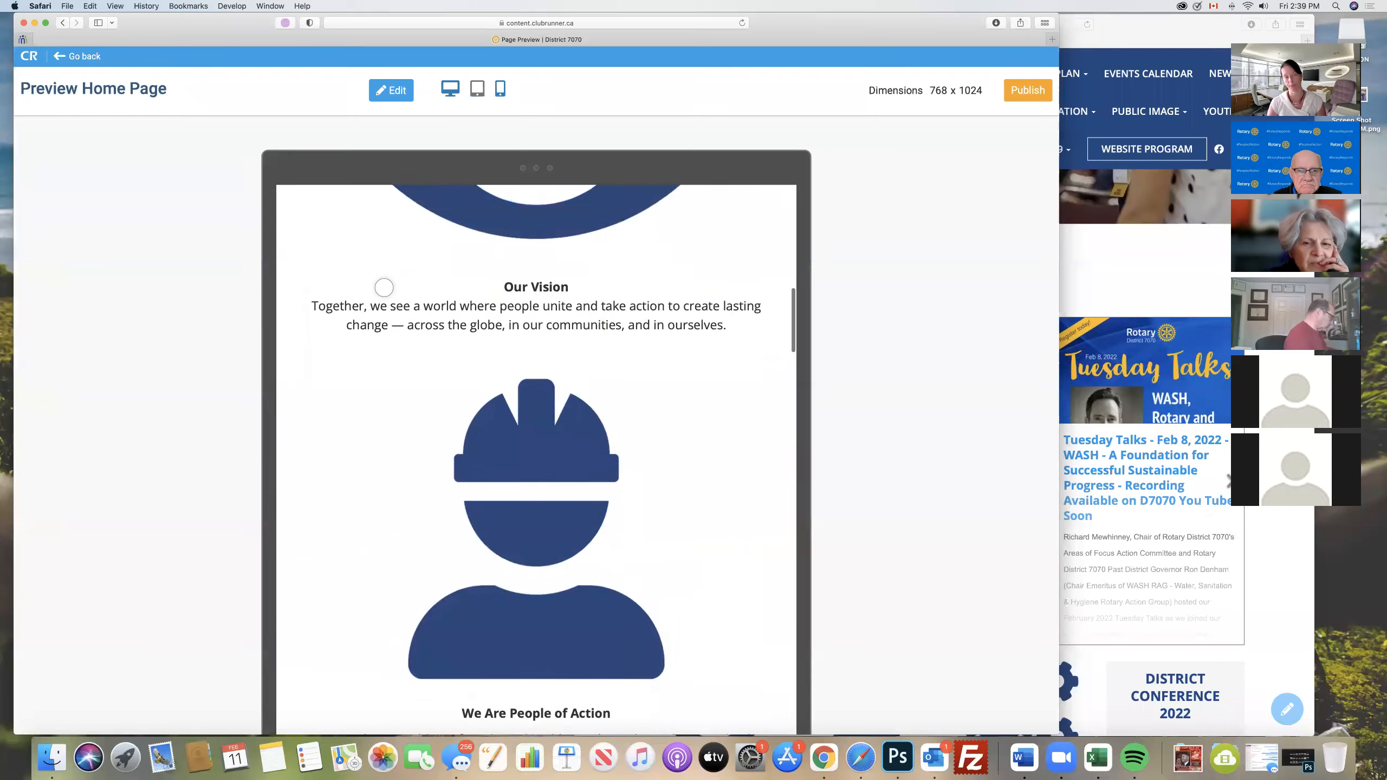
{"action": "scroll", "coordinate": [384, 287], "scroll_direction": "up", "scroll_amount": 12}
{"action": "scroll", "coordinate": [384, 287], "scroll_direction": "up", "scroll_amount": 8}
{"action": "left_click", "coordinate": [380, 97]}
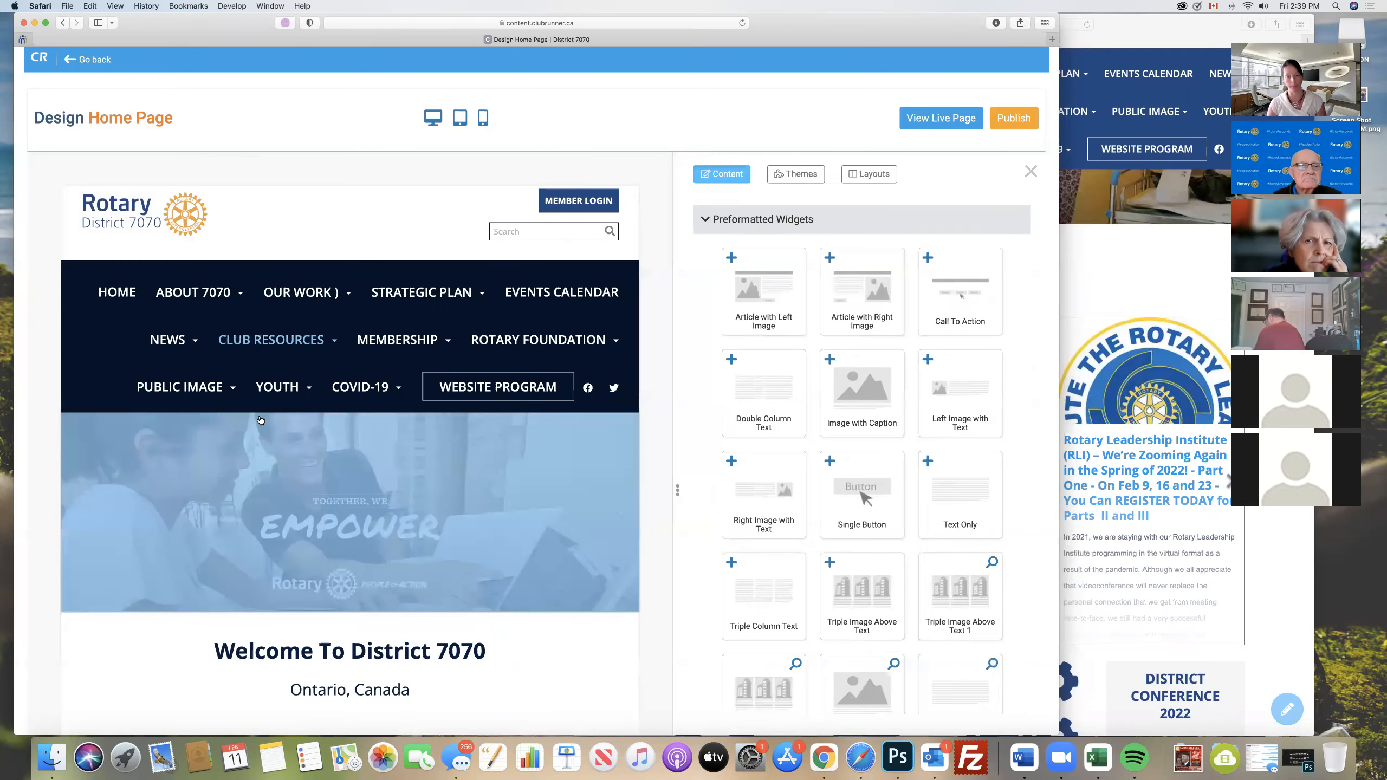
- Collapse the Preformatted Widgets group and display the list of available page layouts
{"action": "scroll", "coordinate": [229, 464], "scroll_direction": "down", "scroll_amount": 4}
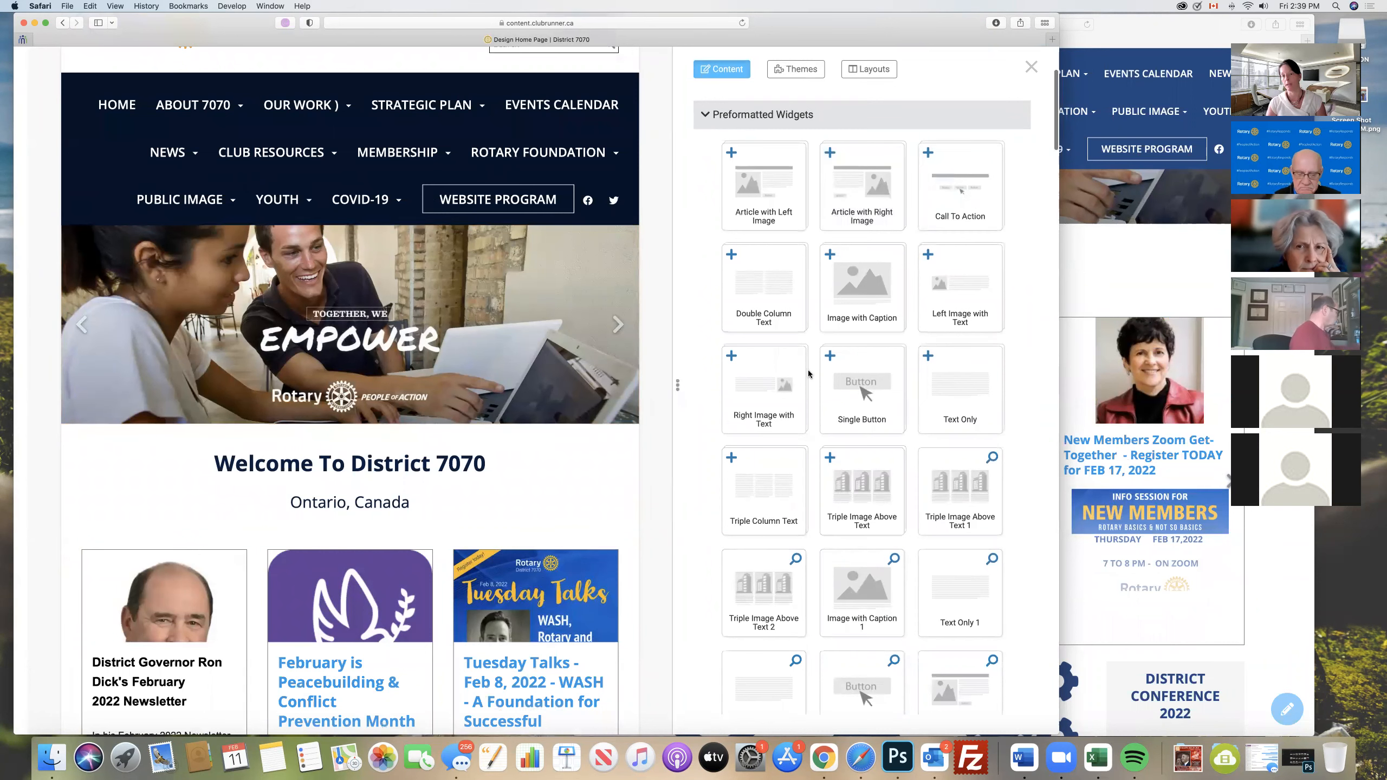
{"action": "scroll", "coordinate": [847, 372], "scroll_direction": "up", "scroll_amount": 1}
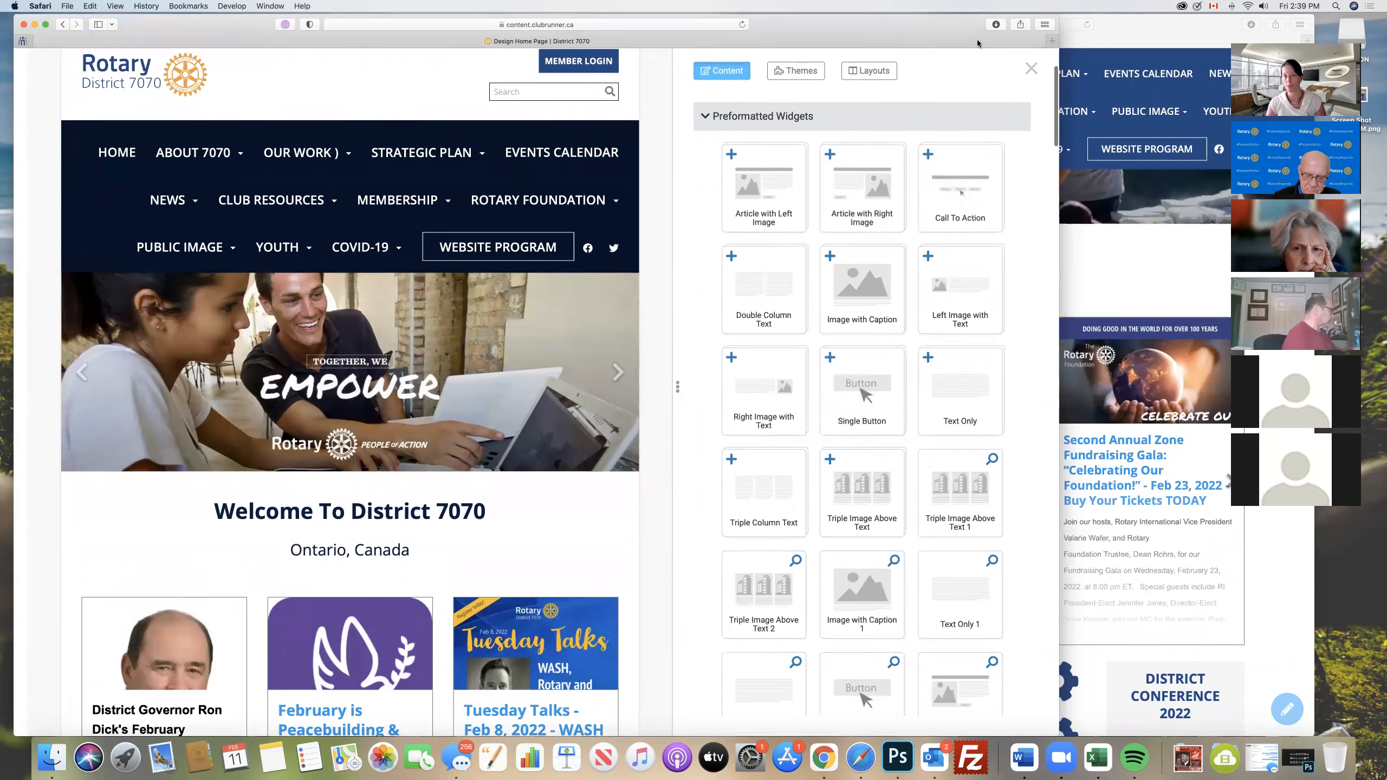
{"action": "left_click_drag", "start_coordinate": [973, 25], "coordinate": [978, 47]}
{"action": "left_click", "coordinate": [712, 138]}
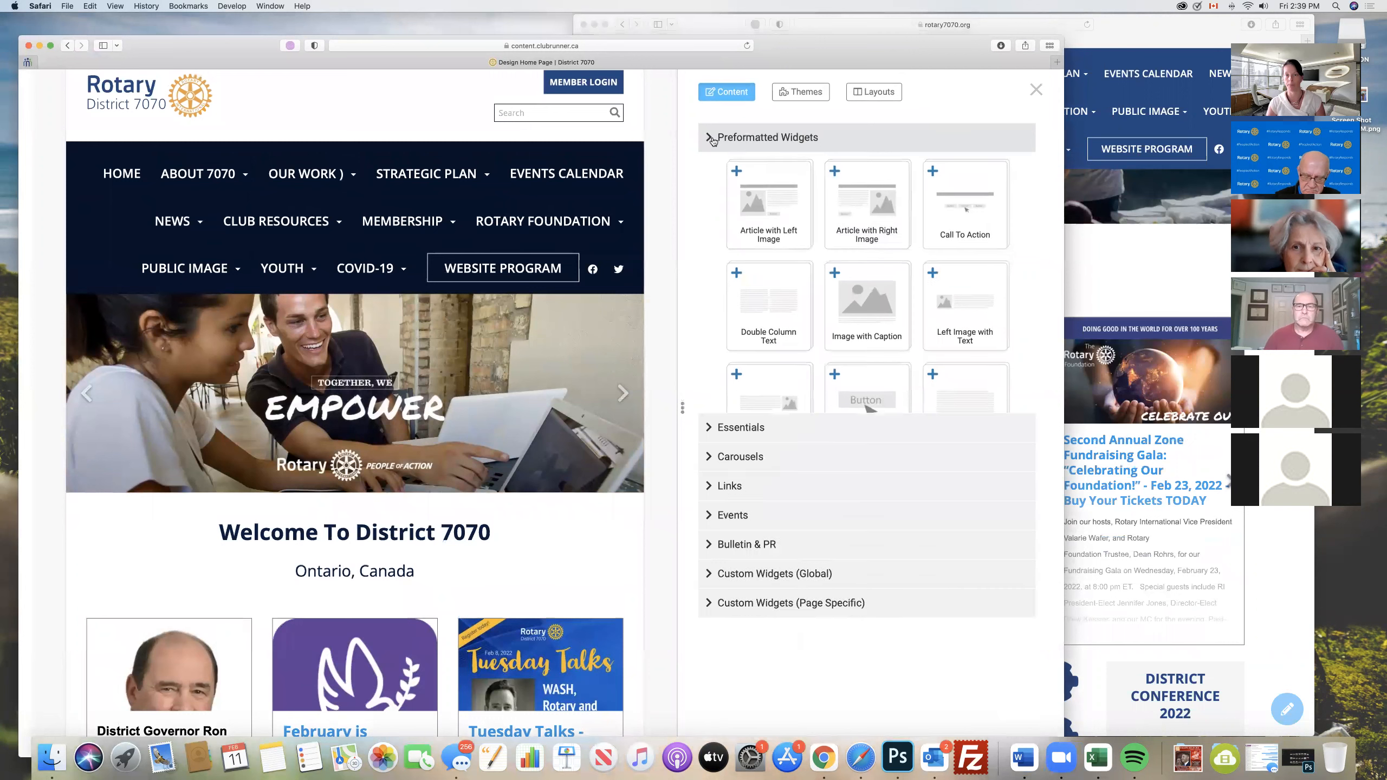
{"action": "left_click", "coordinate": [874, 92]}
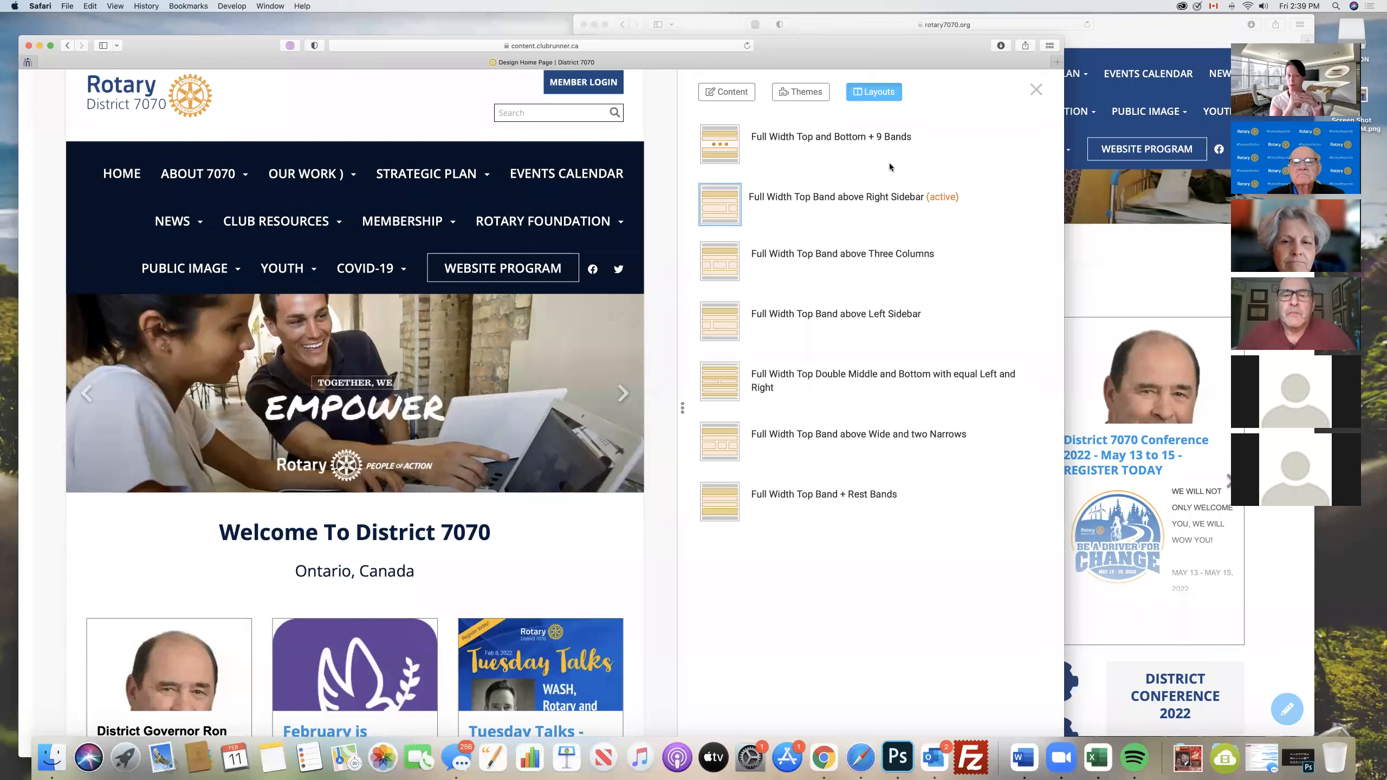
- Enlarge the page view and review the available home page layouts, including the three-column, left-sidebar and double-middle options
{"action": "left_click", "coordinate": [116, 7]}
{"action": "left_click", "coordinate": [110, 7]}
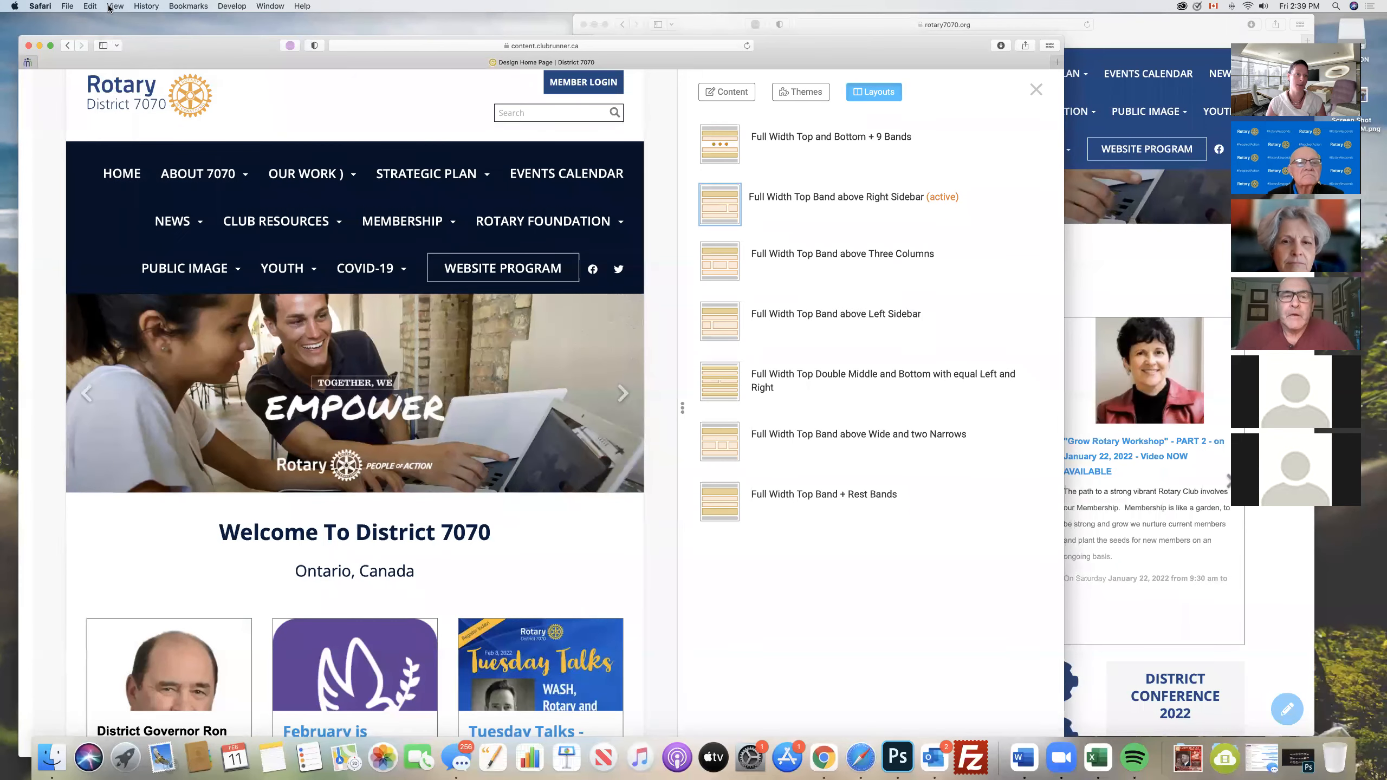
{"action": "left_click", "coordinate": [113, 7]}
{"action": "left_click", "coordinate": [140, 196]}
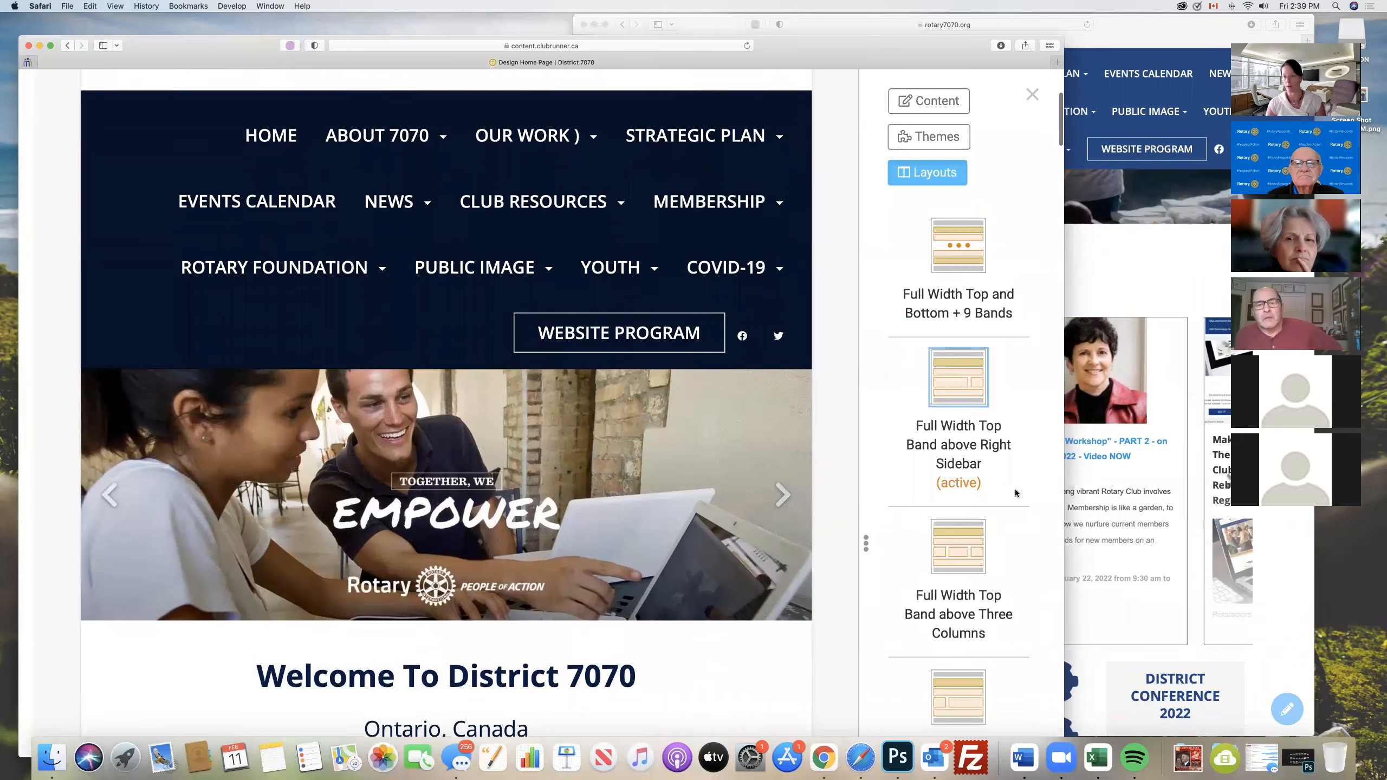
{"action": "scroll", "coordinate": [1013, 492], "scroll_direction": "down", "scroll_amount": 5}
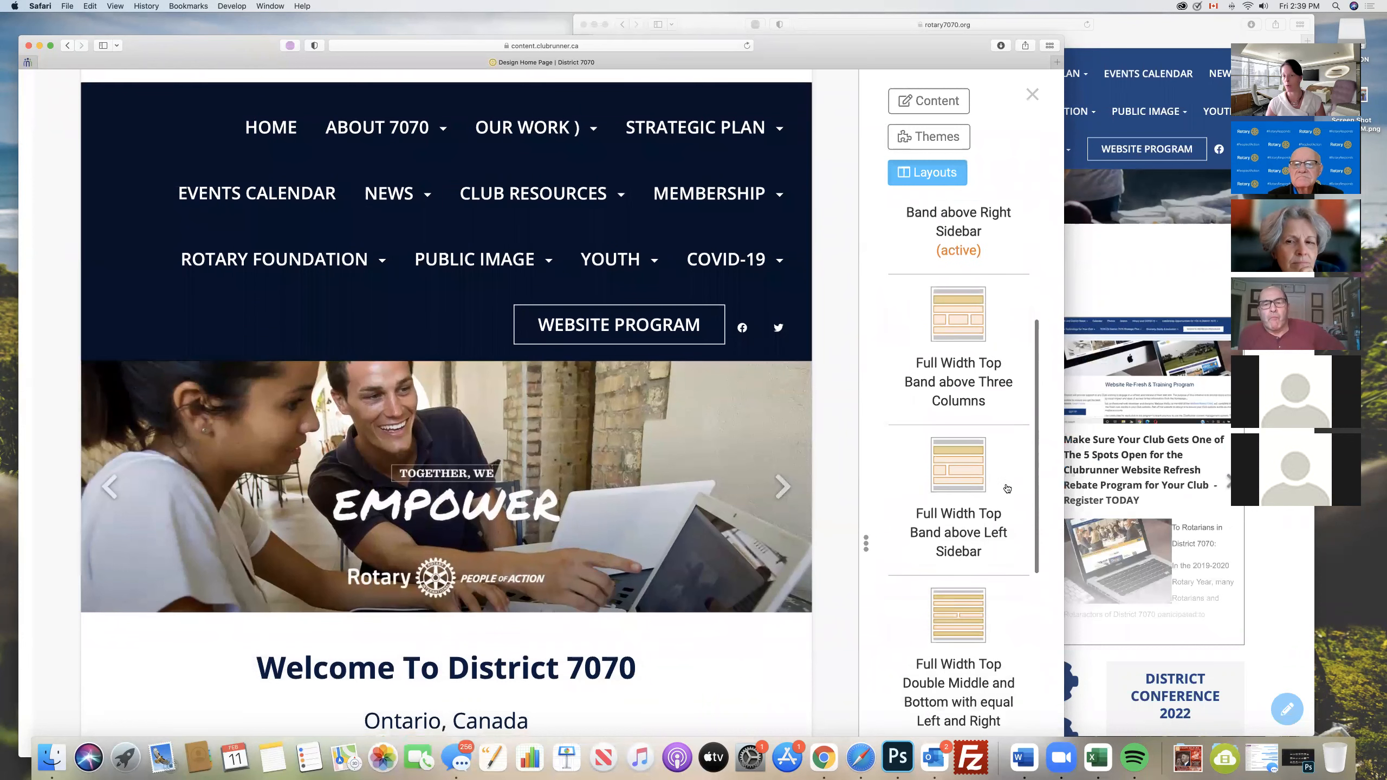
{"action": "scroll", "coordinate": [1007, 488], "scroll_direction": "down", "scroll_amount": 1}
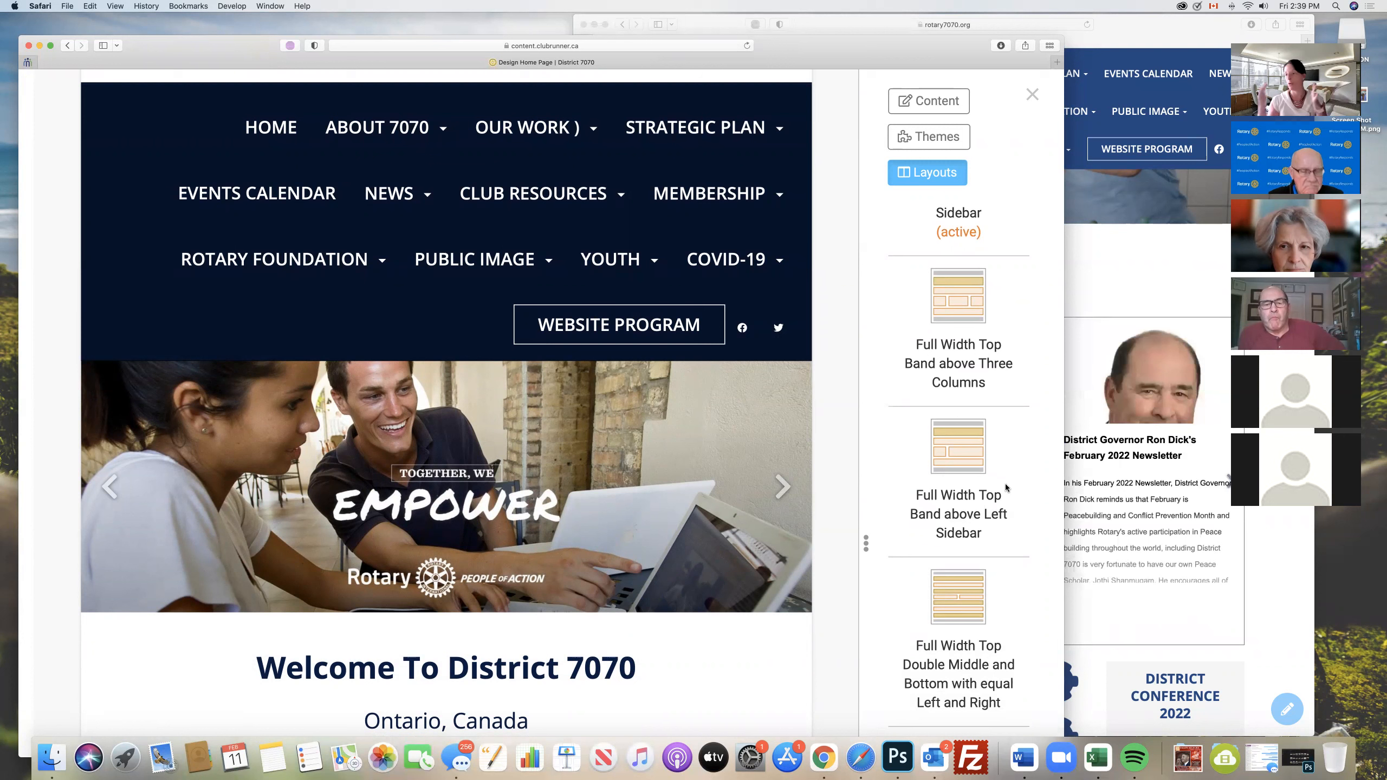
{"action": "scroll", "coordinate": [982, 491], "scroll_direction": "down", "scroll_amount": 3}
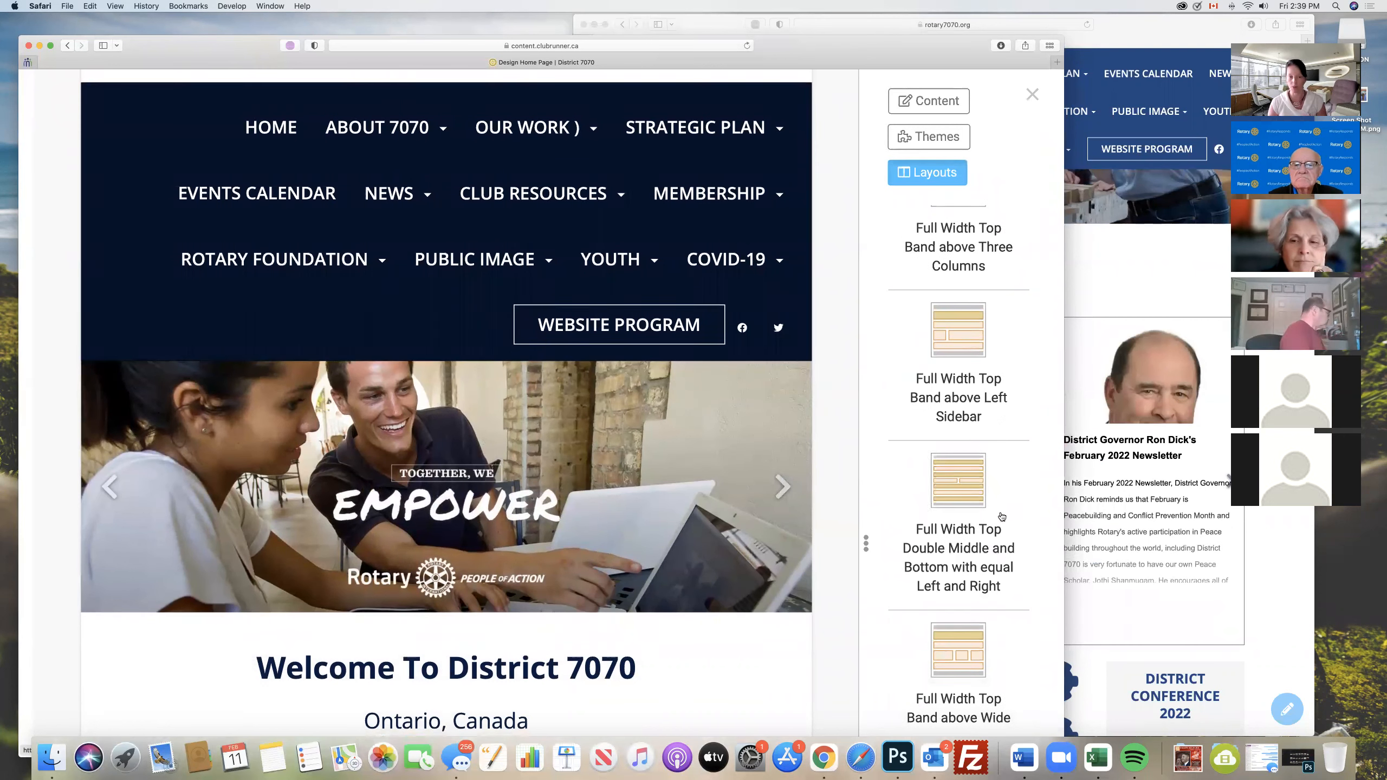
{"action": "scroll", "coordinate": [1002, 517], "scroll_direction": "up", "scroll_amount": 1}
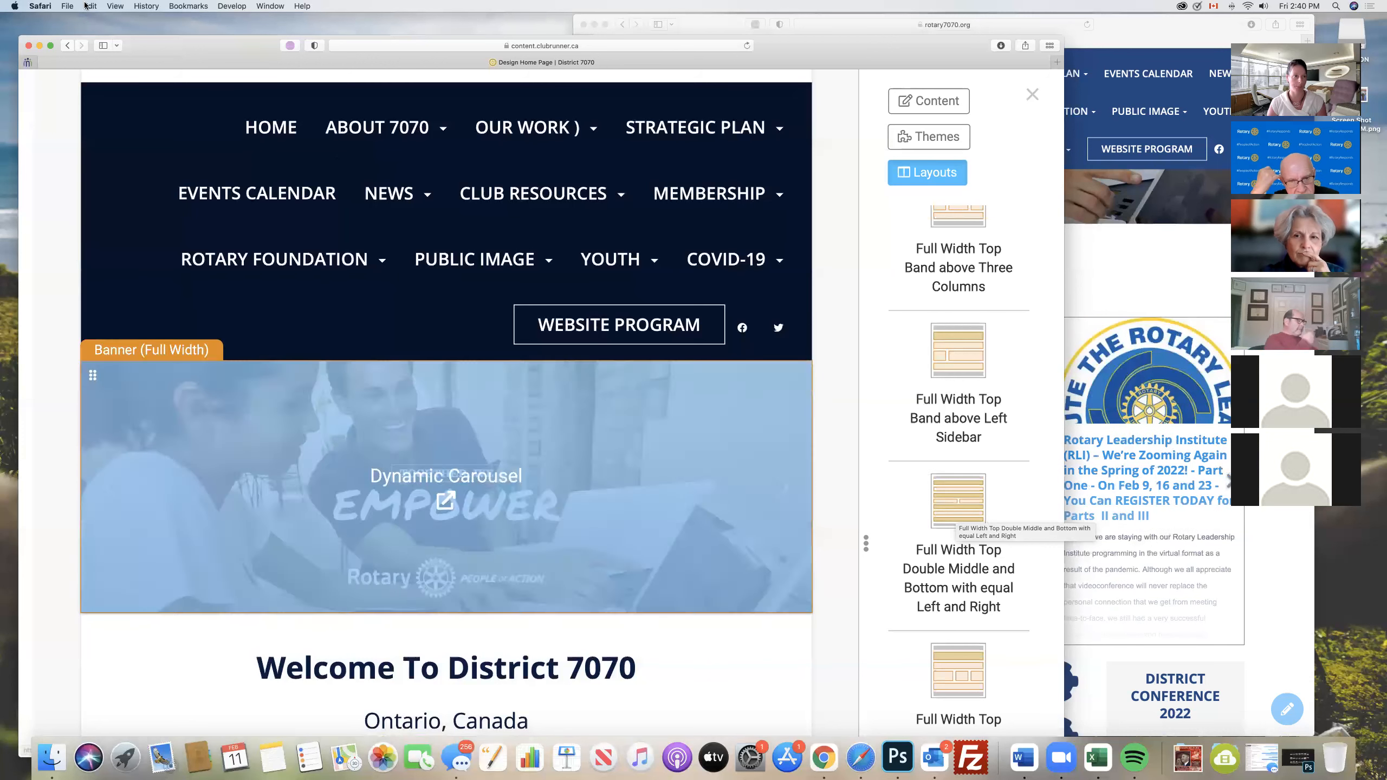
- Shrink the page view again to show the complete layout list beside the home page preview
{"action": "left_click", "coordinate": [113, 8]}
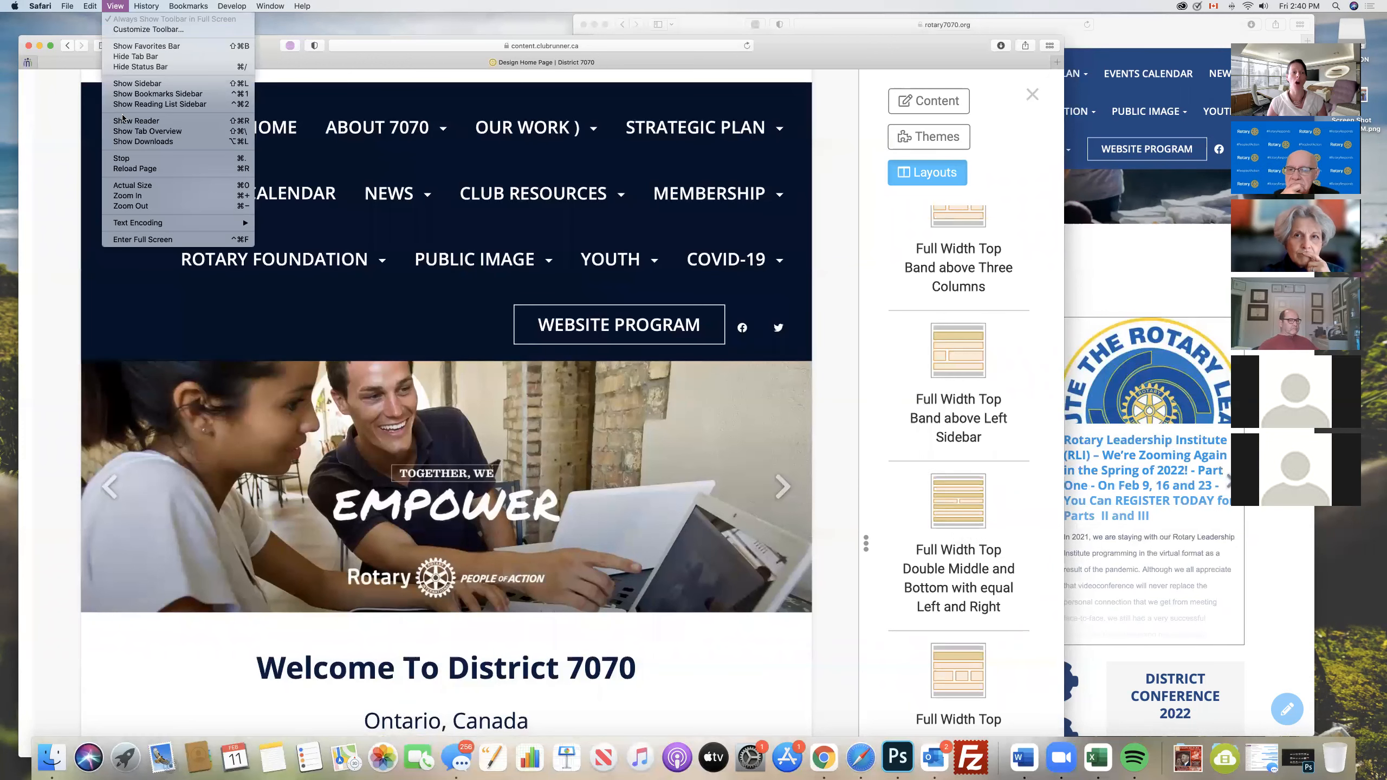
{"action": "left_click", "coordinate": [112, 12]}
{"action": "left_click", "coordinate": [112, 9]}
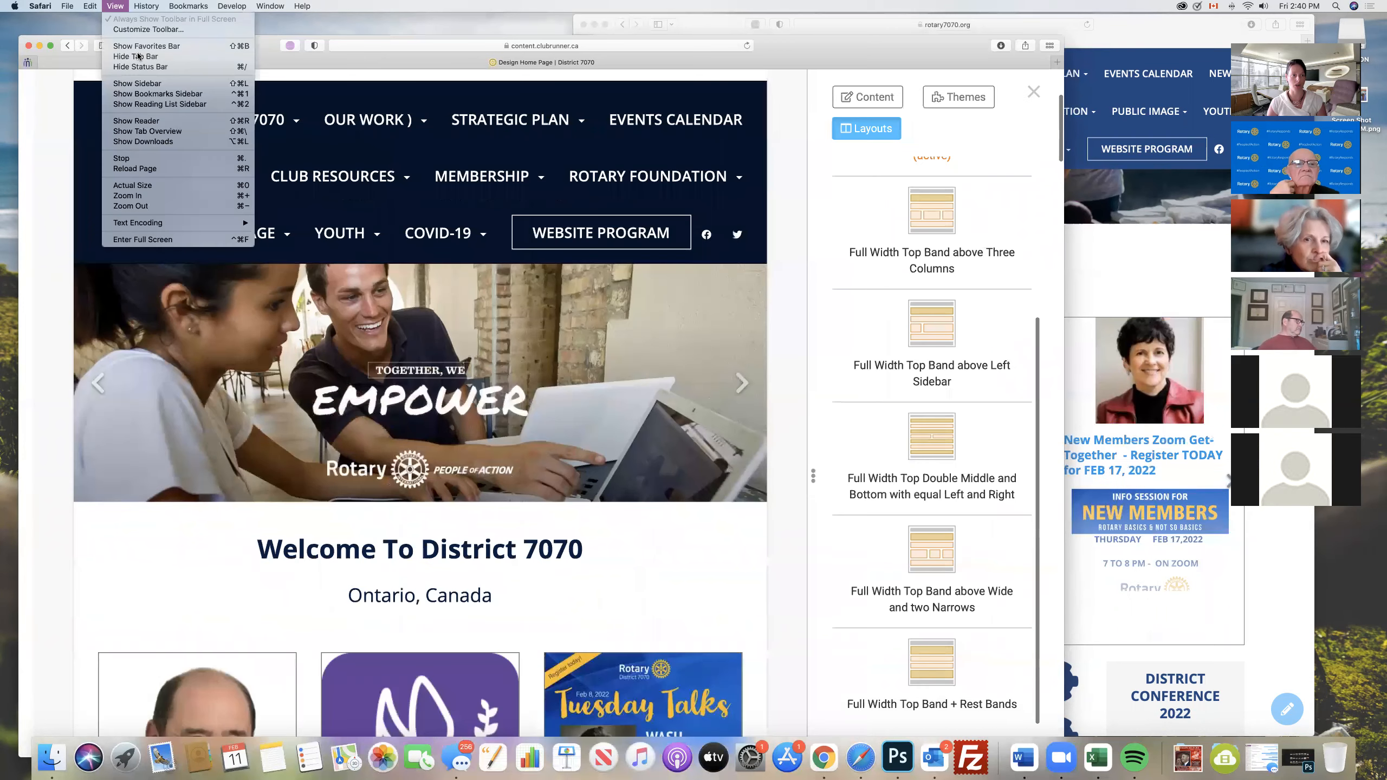
{"action": "left_click", "coordinate": [186, 205]}
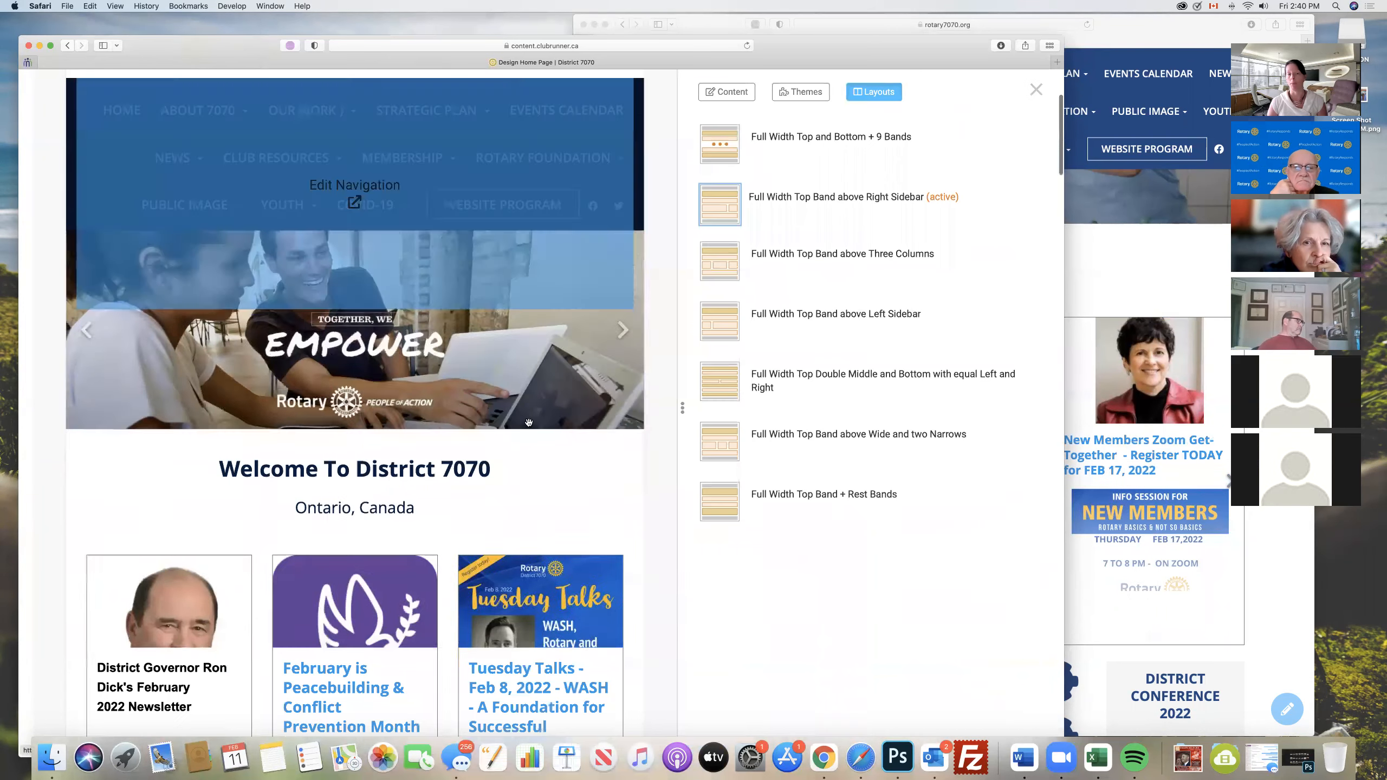
{"action": "scroll", "coordinate": [601, 382], "scroll_direction": "up", "scroll_amount": 2}
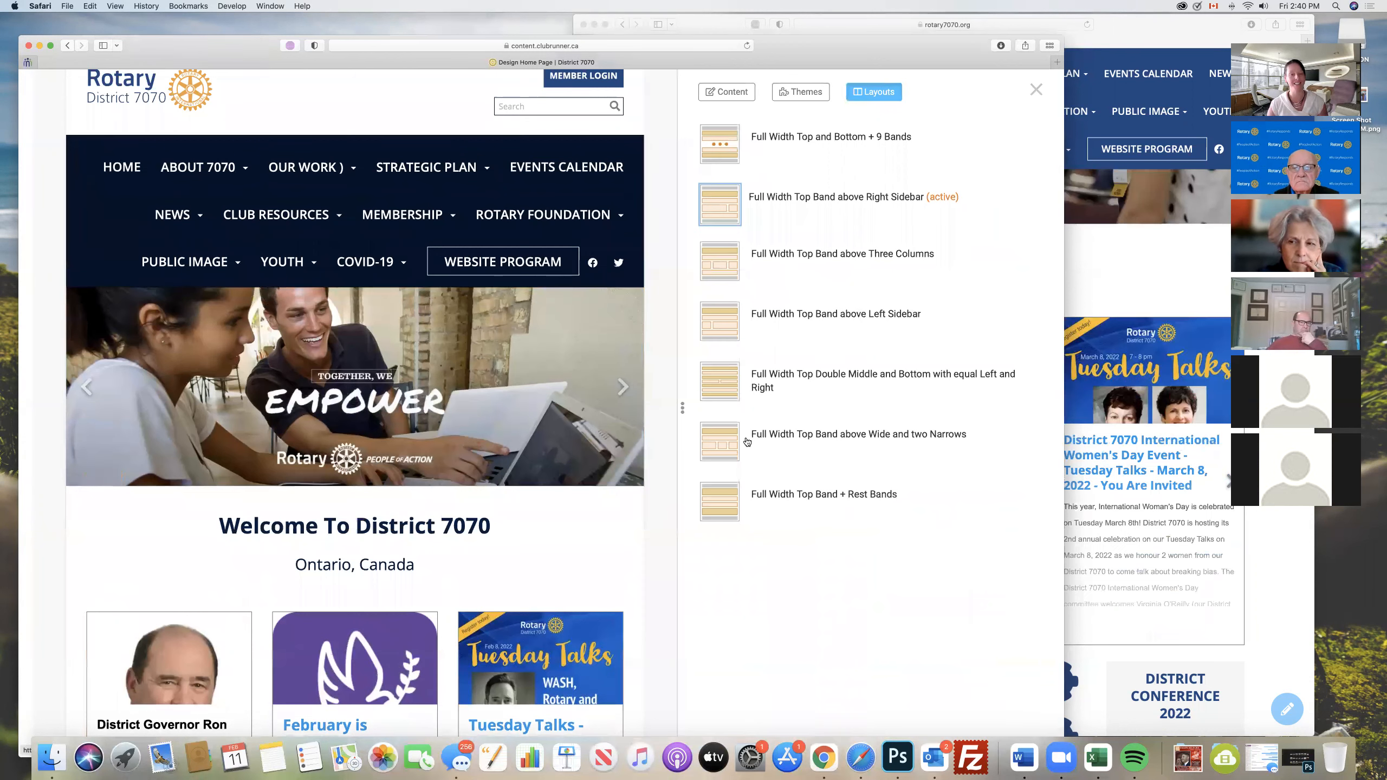
{"action": "scroll", "coordinate": [842, 348], "scroll_direction": "up", "scroll_amount": 5}
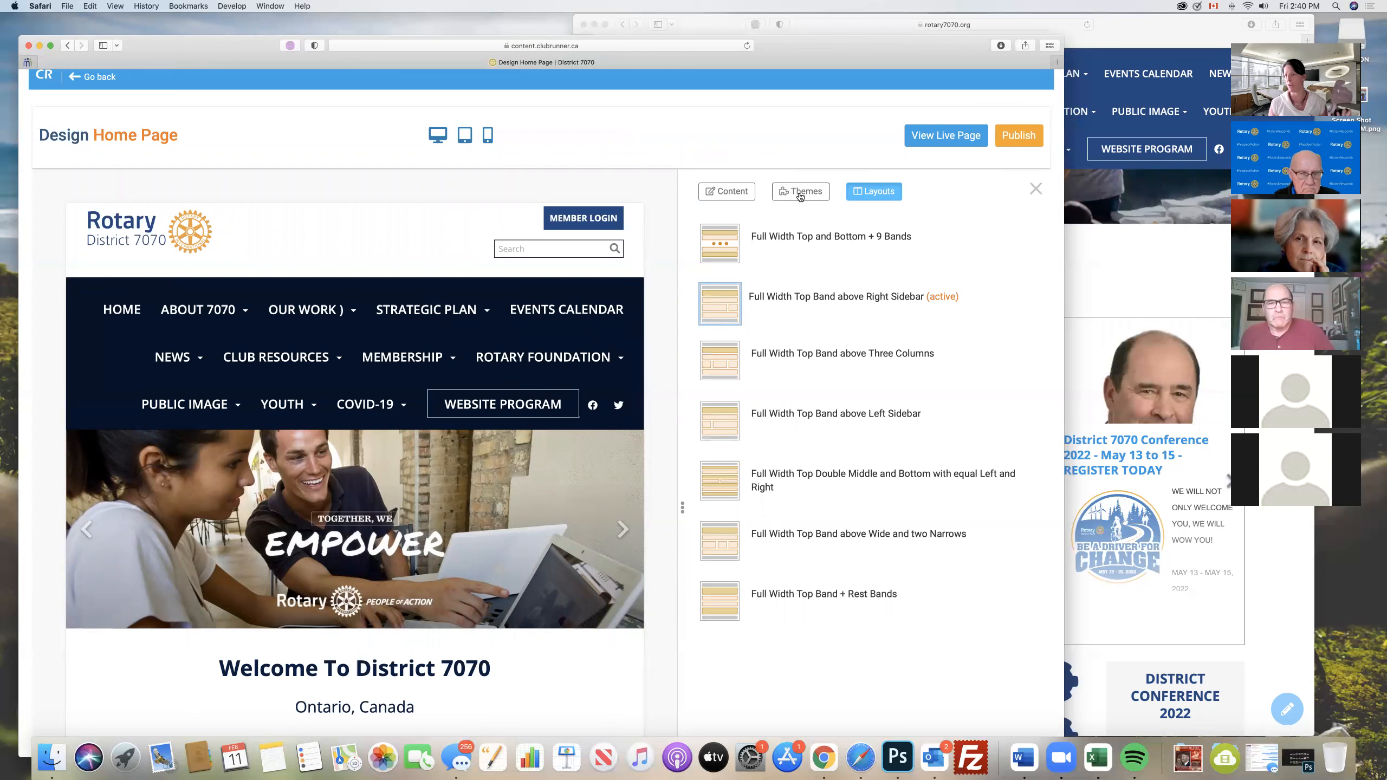
- Return to the content widgets, look through the Preformatted Widgets group, and collapse it
{"action": "left_click", "coordinate": [724, 198]}
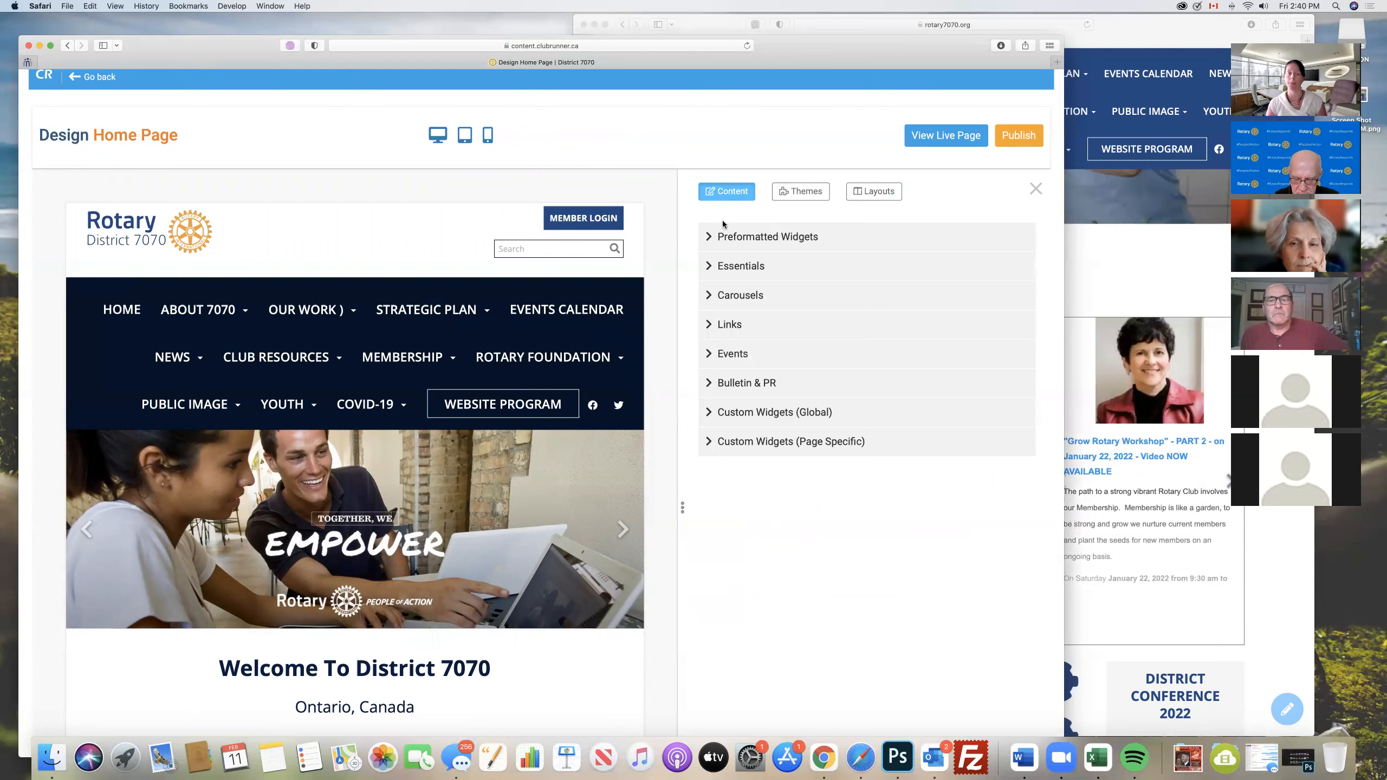
{"action": "mouse_move", "coordinate": [564, 324]}
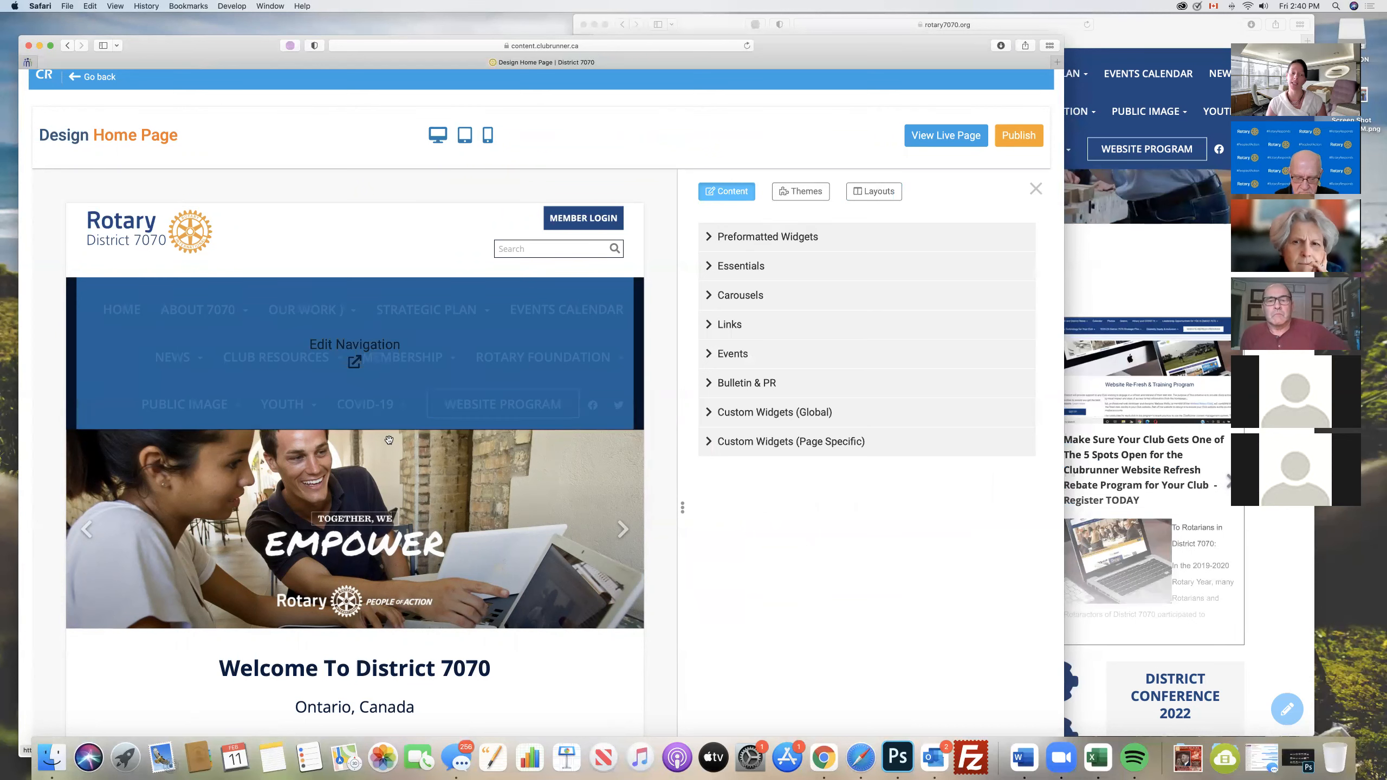
{"action": "scroll", "coordinate": [350, 508], "scroll_direction": "down", "scroll_amount": 2}
{"action": "scroll", "coordinate": [350, 509], "scroll_direction": "down", "scroll_amount": 3}
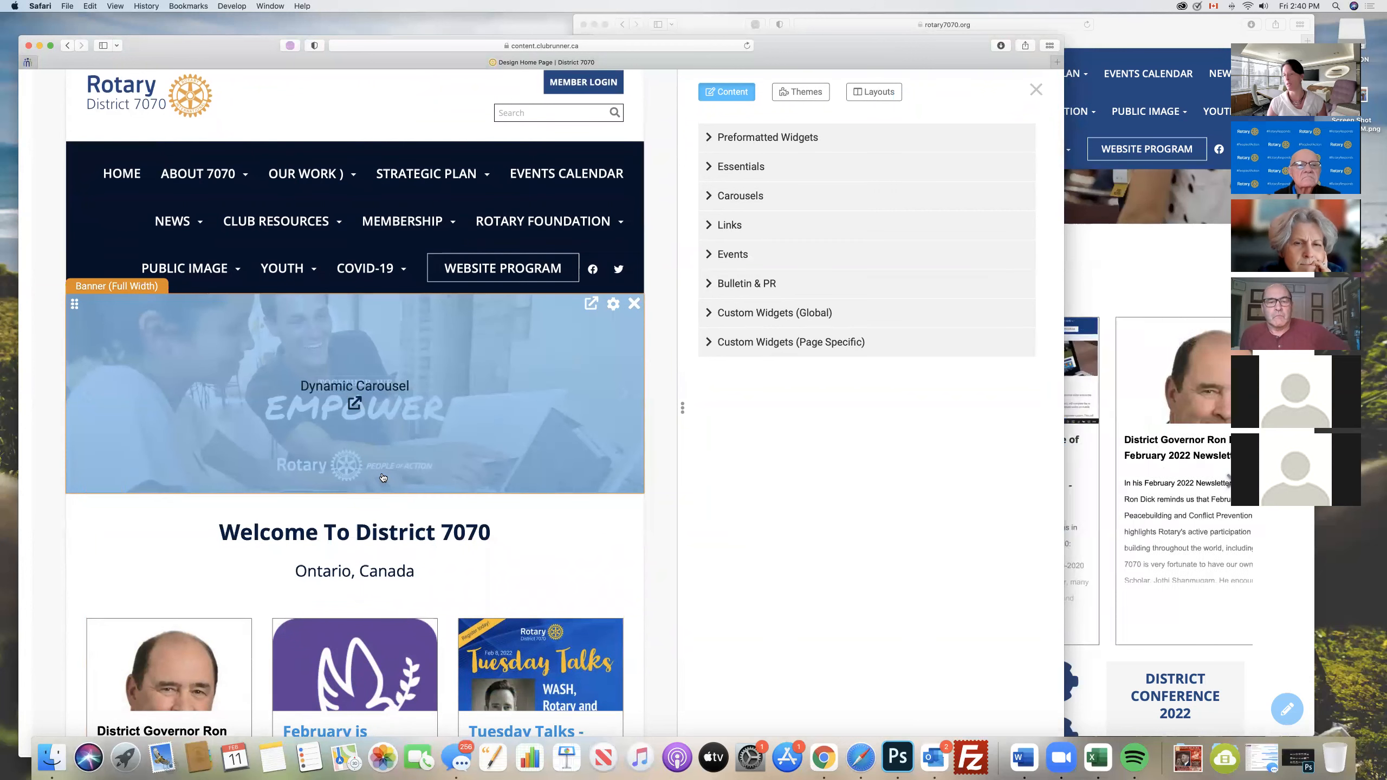
{"action": "scroll", "coordinate": [383, 477], "scroll_direction": "down", "scroll_amount": 2}
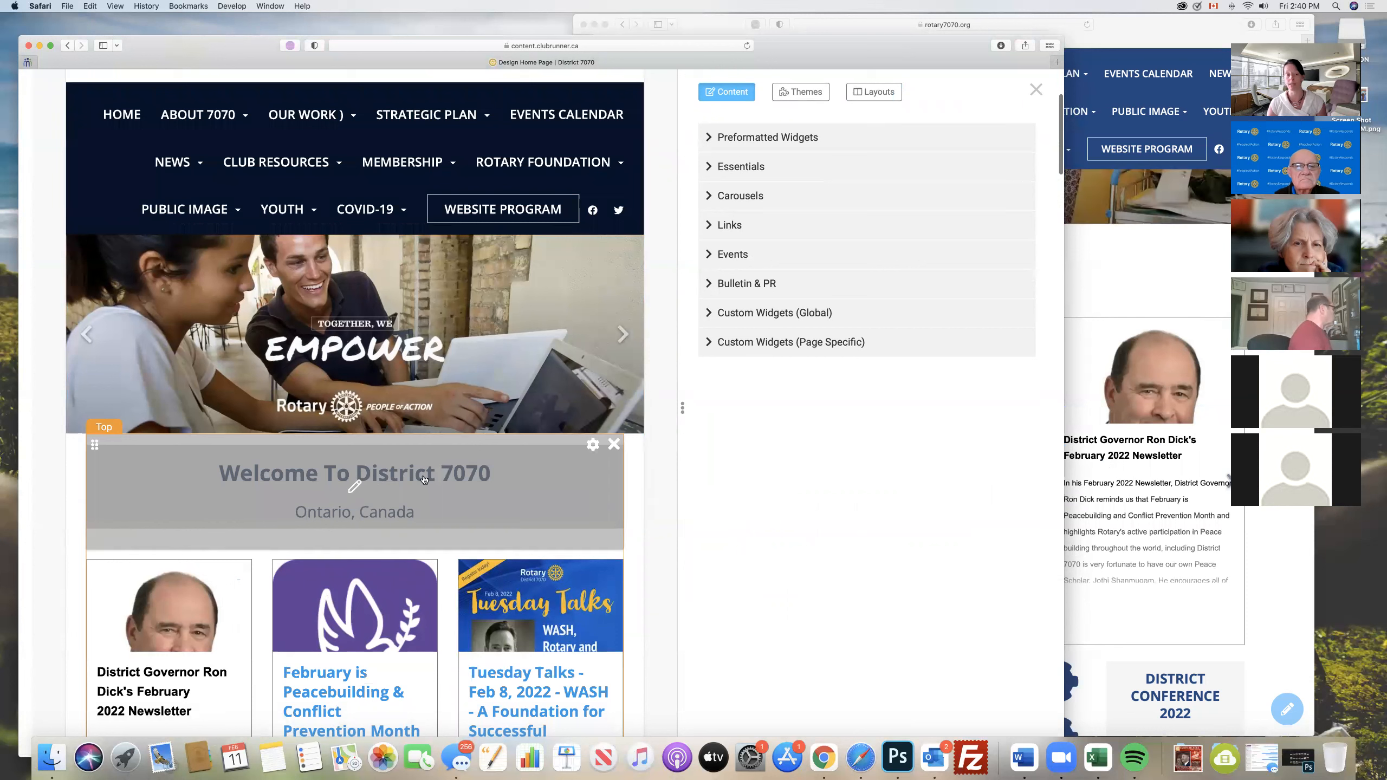
{"action": "left_click", "coordinate": [709, 138]}
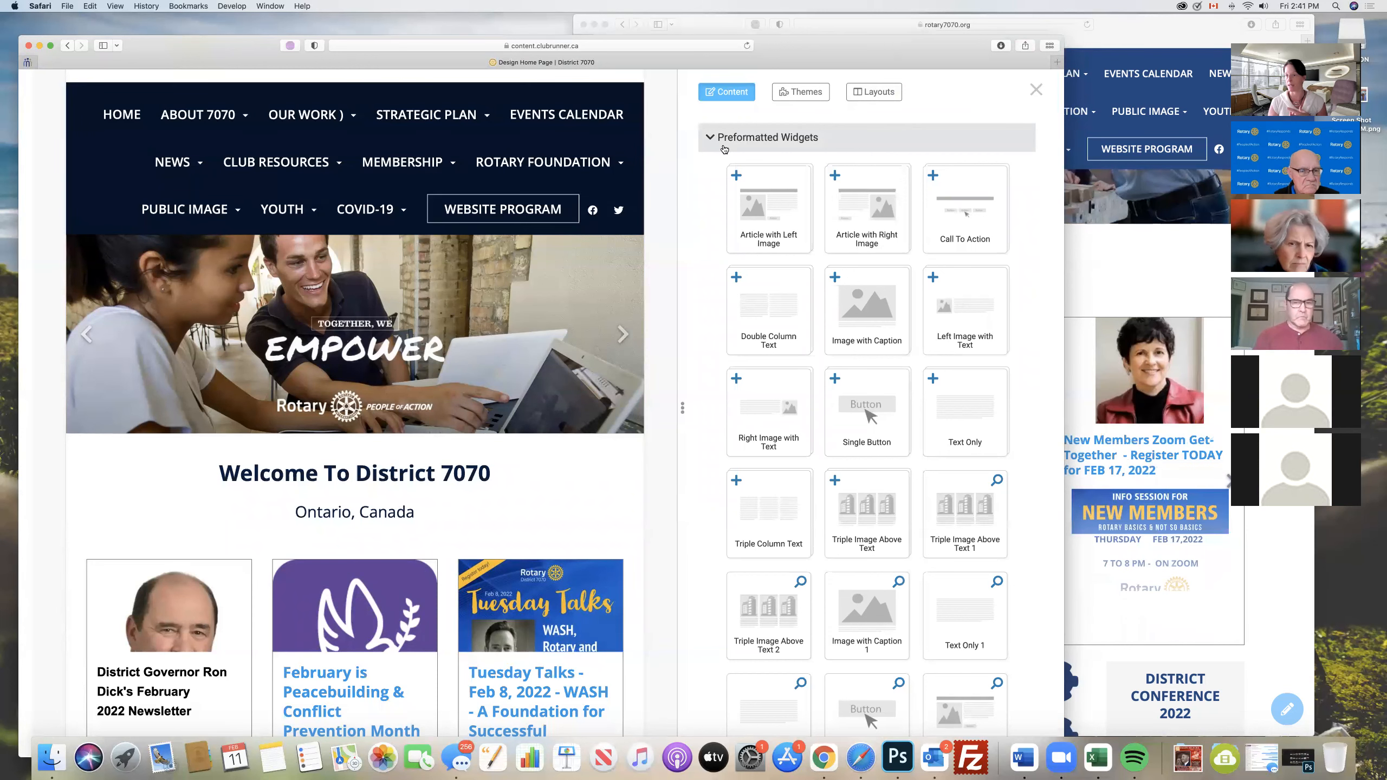
{"action": "scroll", "coordinate": [723, 164], "scroll_direction": "down", "scroll_amount": 3}
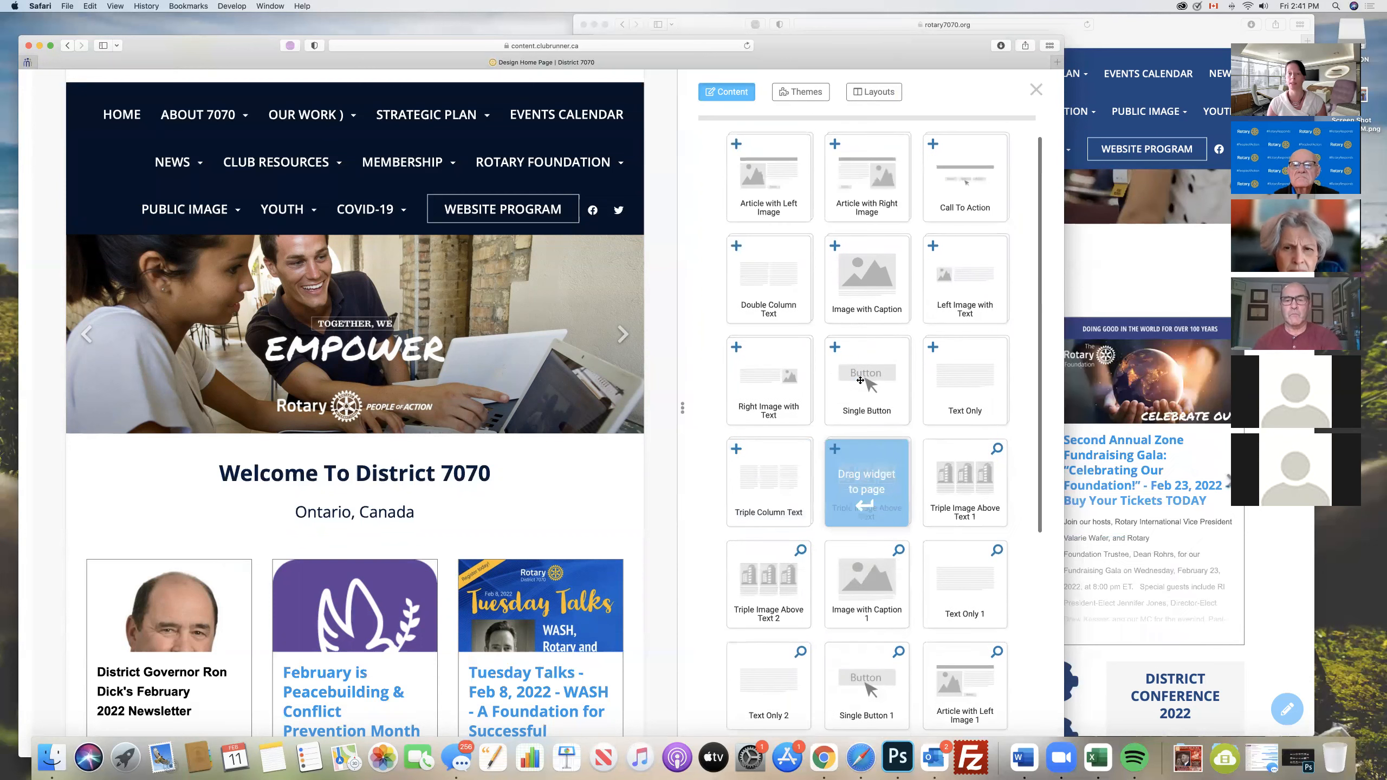
{"action": "scroll", "coordinate": [863, 382], "scroll_direction": "up", "scroll_amount": 3}
{"action": "left_click", "coordinate": [711, 139]}
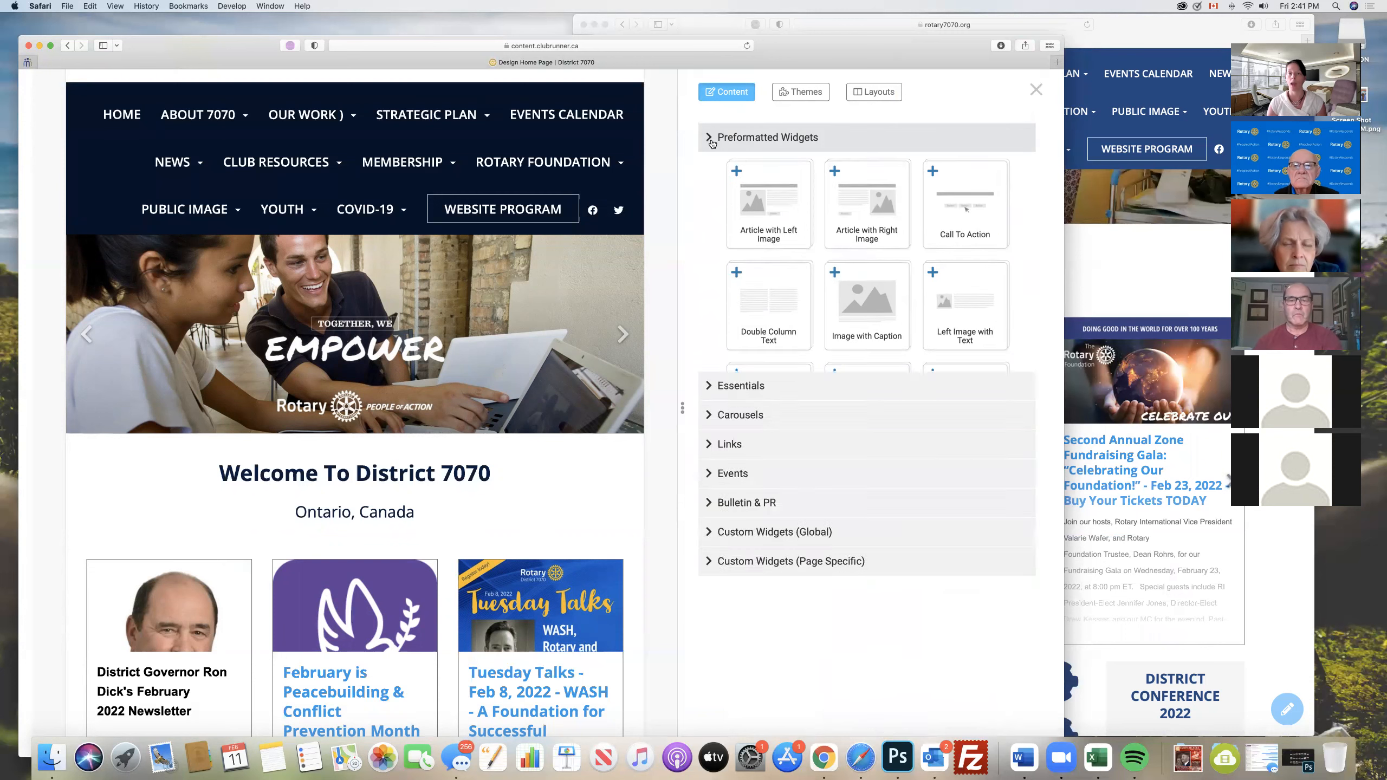
- Expand the Essentials widgets, try to place the President widget below the Welcome To District 7070 heading, and collapse the group
{"action": "left_click", "coordinate": [712, 169]}
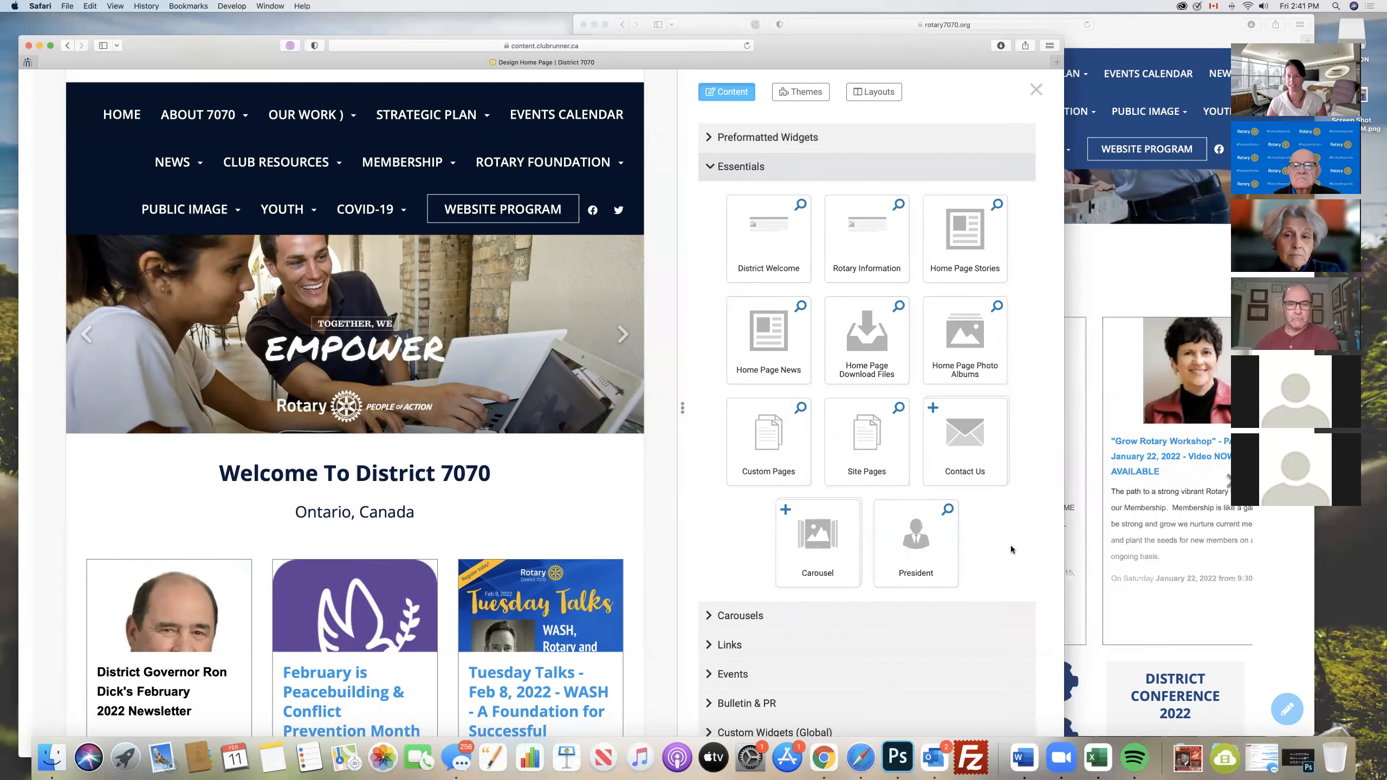
{"action": "scroll", "coordinate": [1011, 549], "scroll_direction": "down", "scroll_amount": 1}
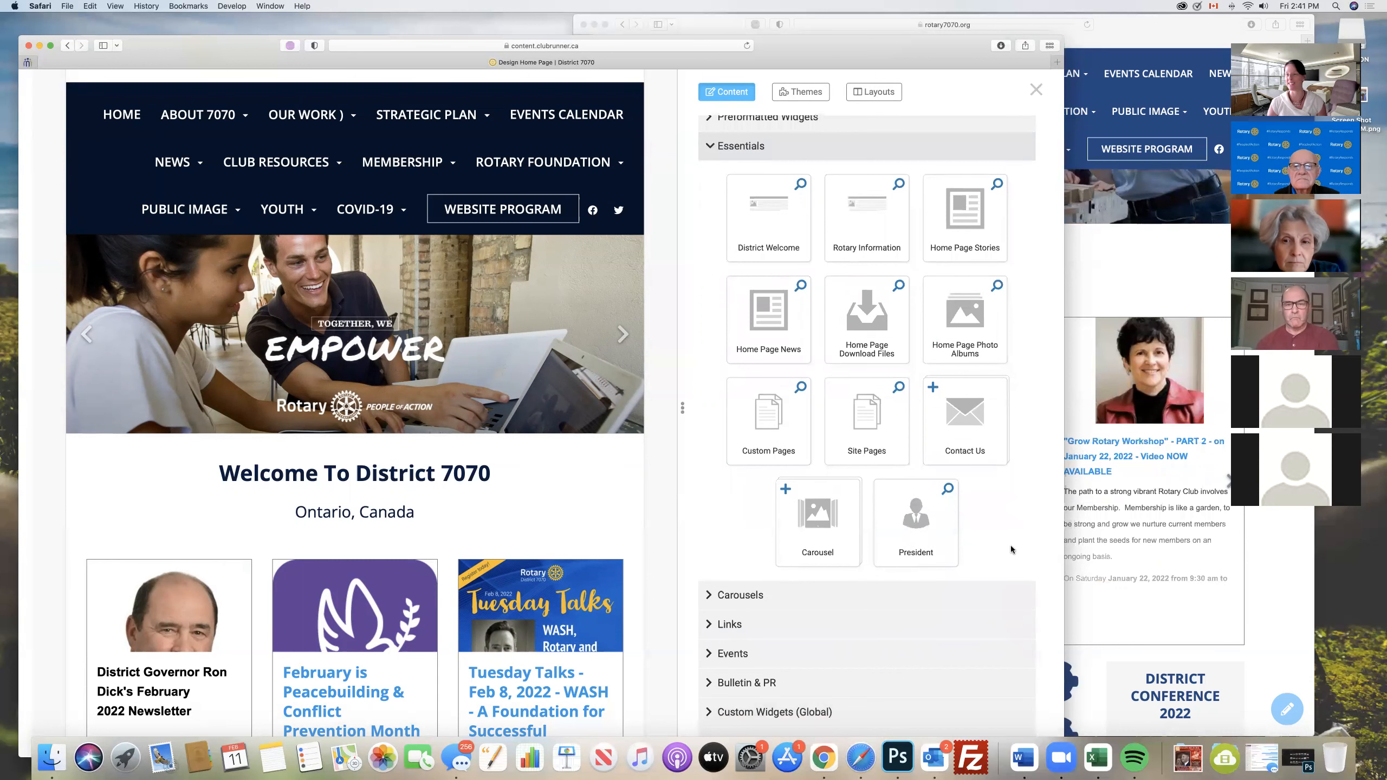
{"action": "scroll", "coordinate": [1009, 547], "scroll_direction": "down", "scroll_amount": 1}
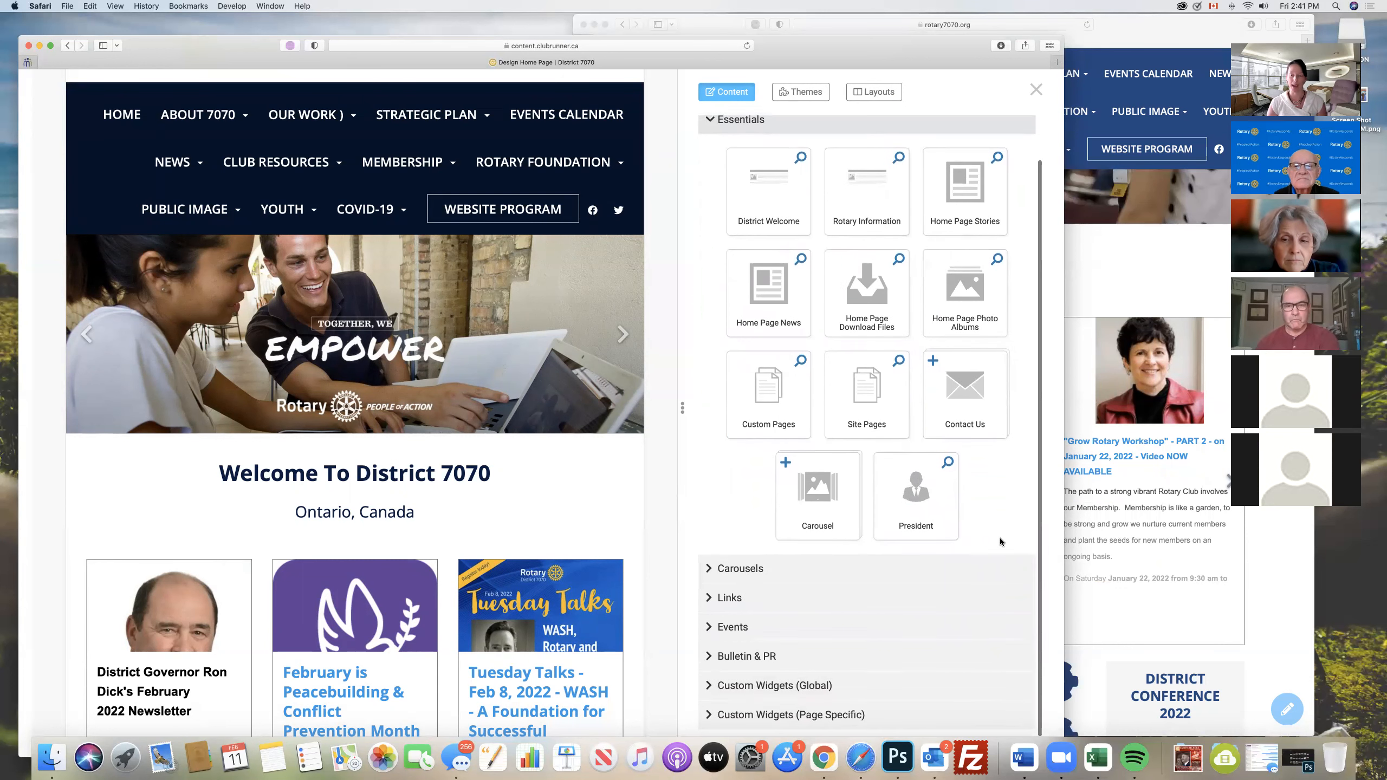
{"action": "left_click_drag", "start_coordinate": [928, 495], "coordinate": [414, 557]}
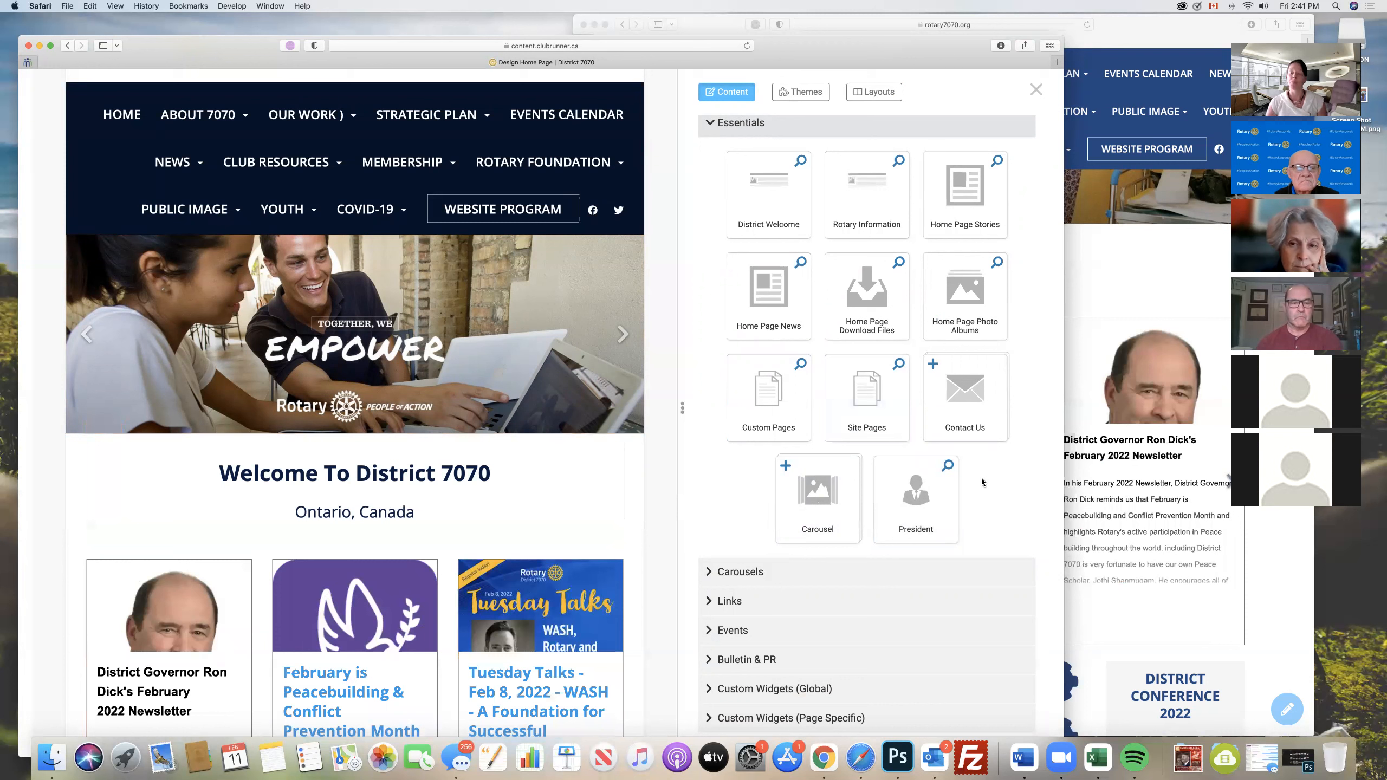
{"action": "scroll", "coordinate": [973, 472], "scroll_direction": "up", "scroll_amount": 2}
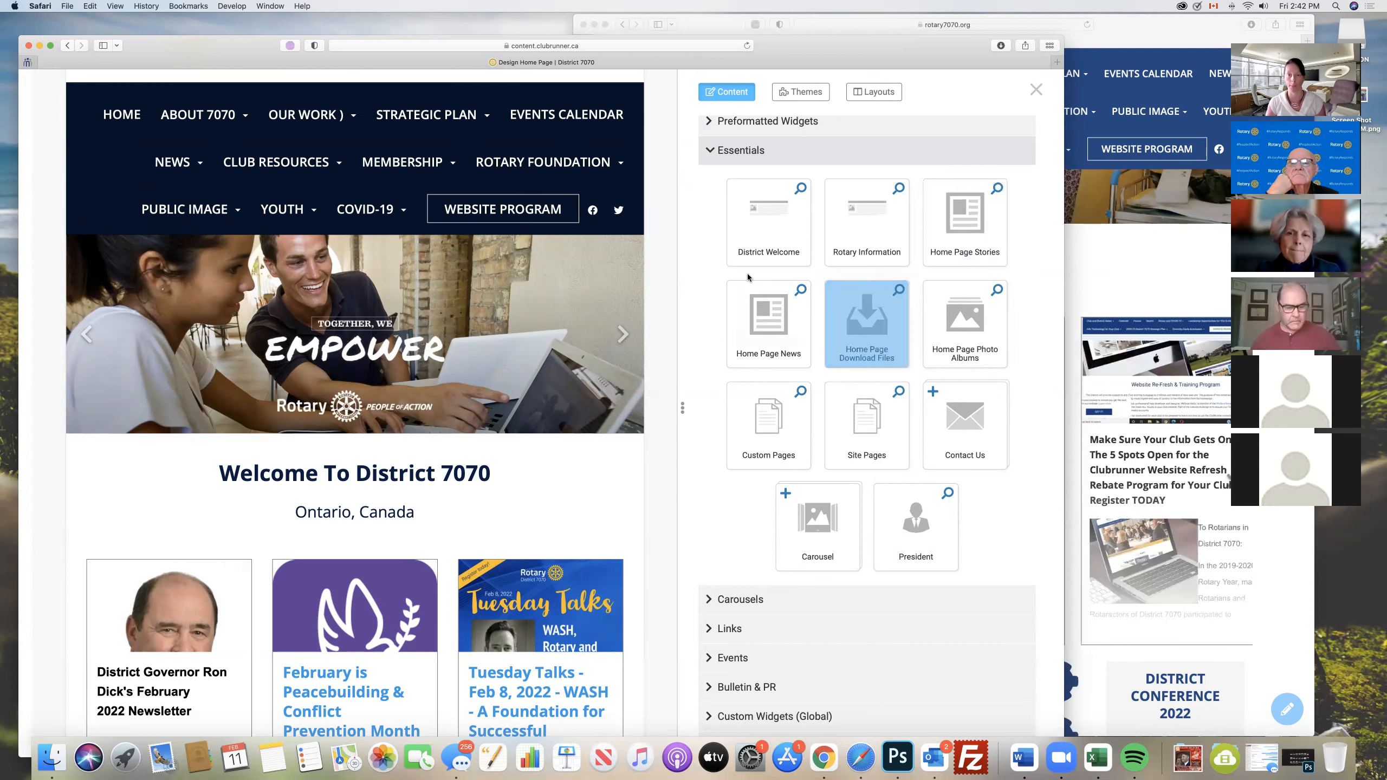
{"action": "left_click", "coordinate": [741, 151]}
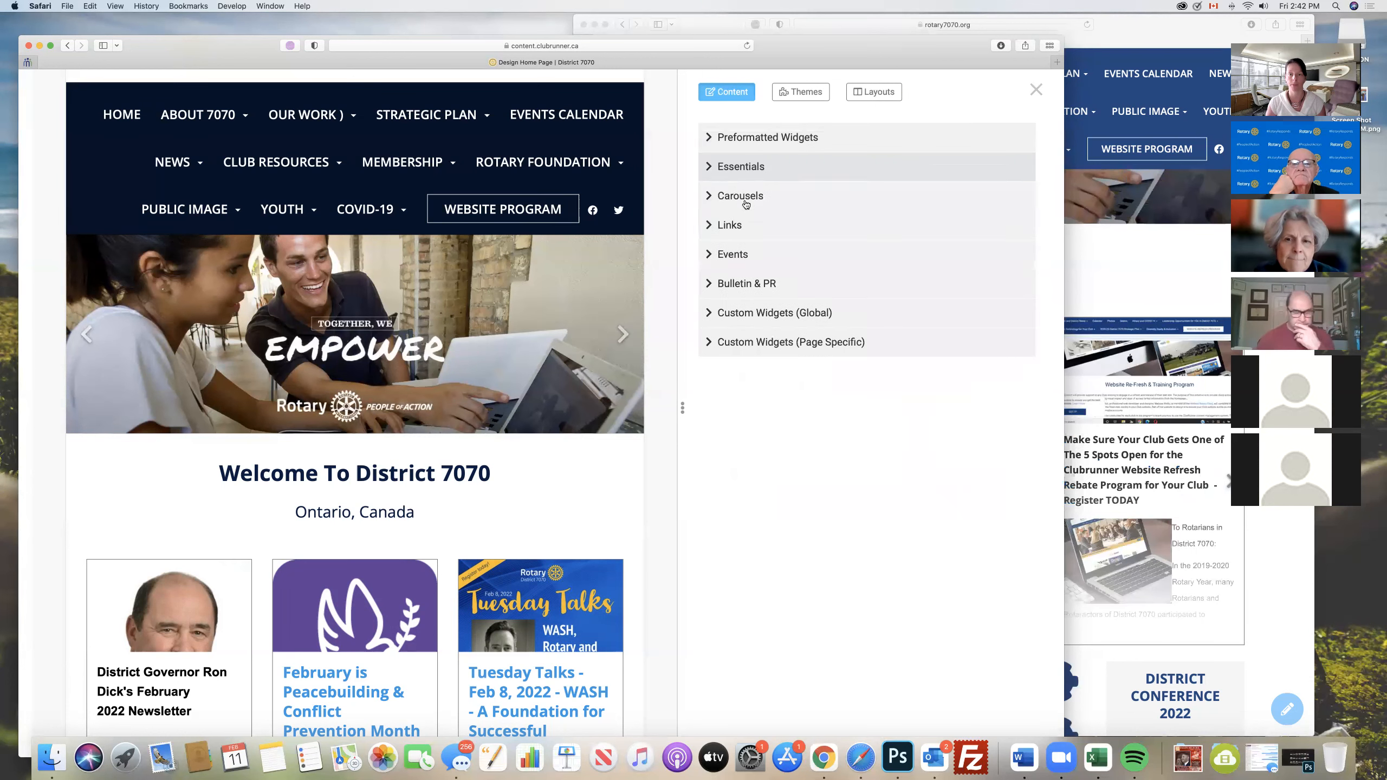
- Look at the widgets in the Carousels group, collapse it, and expand the Bulletin & PR group
{"action": "left_click", "coordinate": [709, 198]}
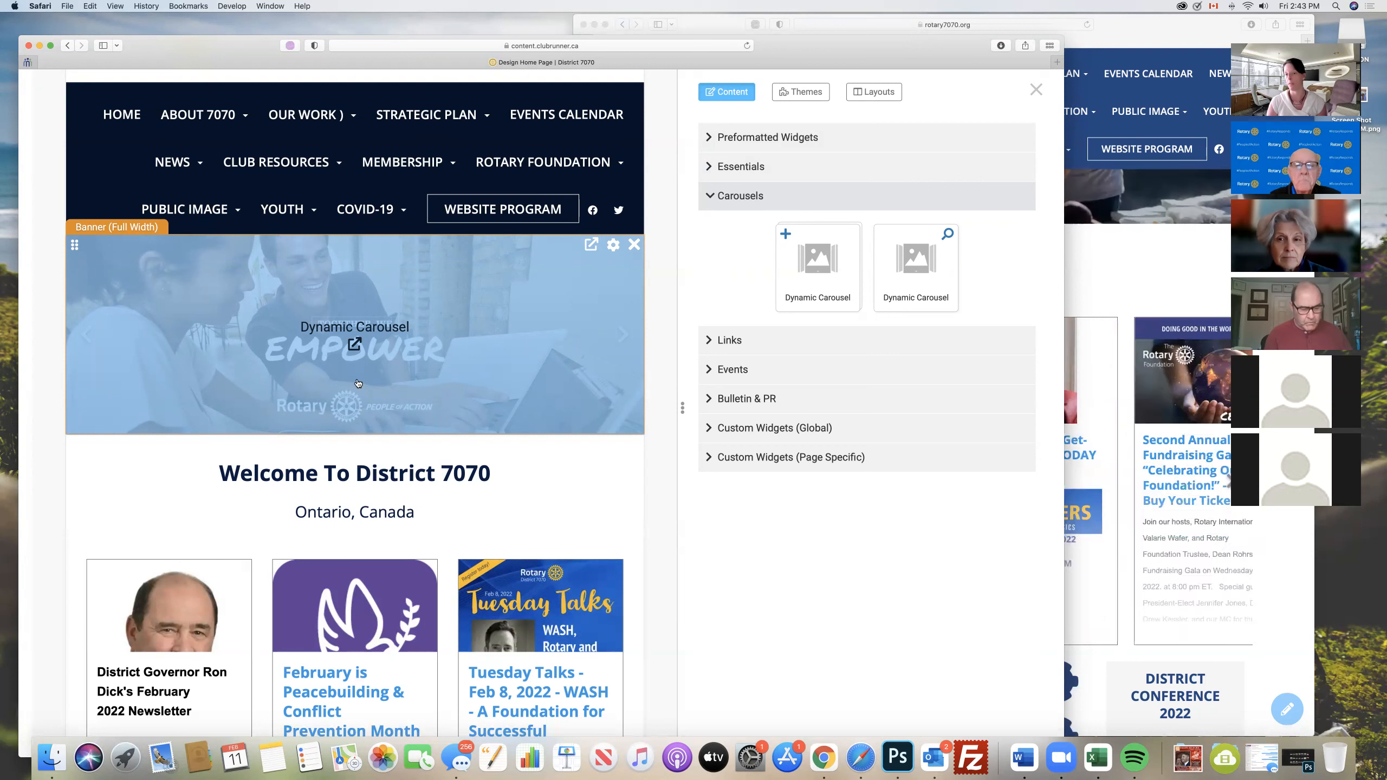
{"action": "left_click", "coordinate": [721, 196]}
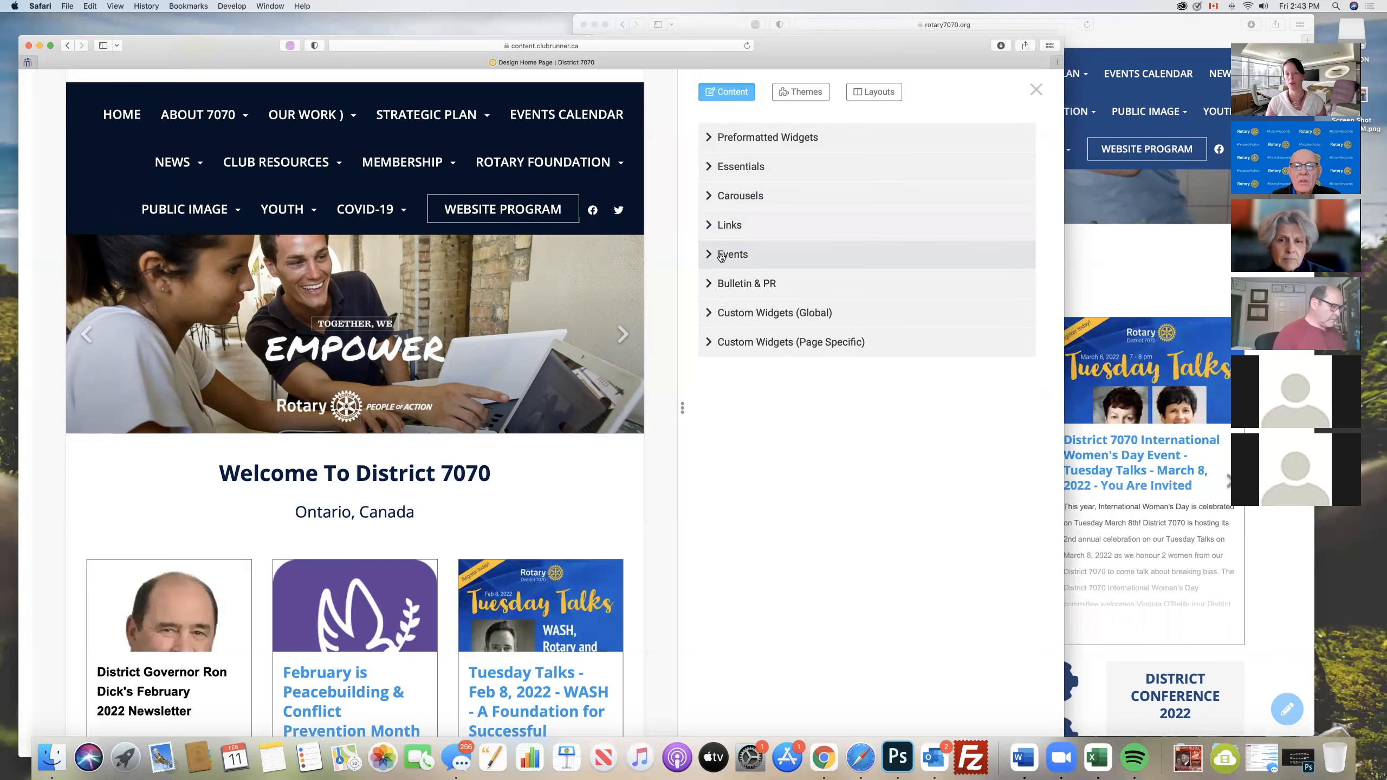
{"action": "left_click", "coordinate": [716, 285]}
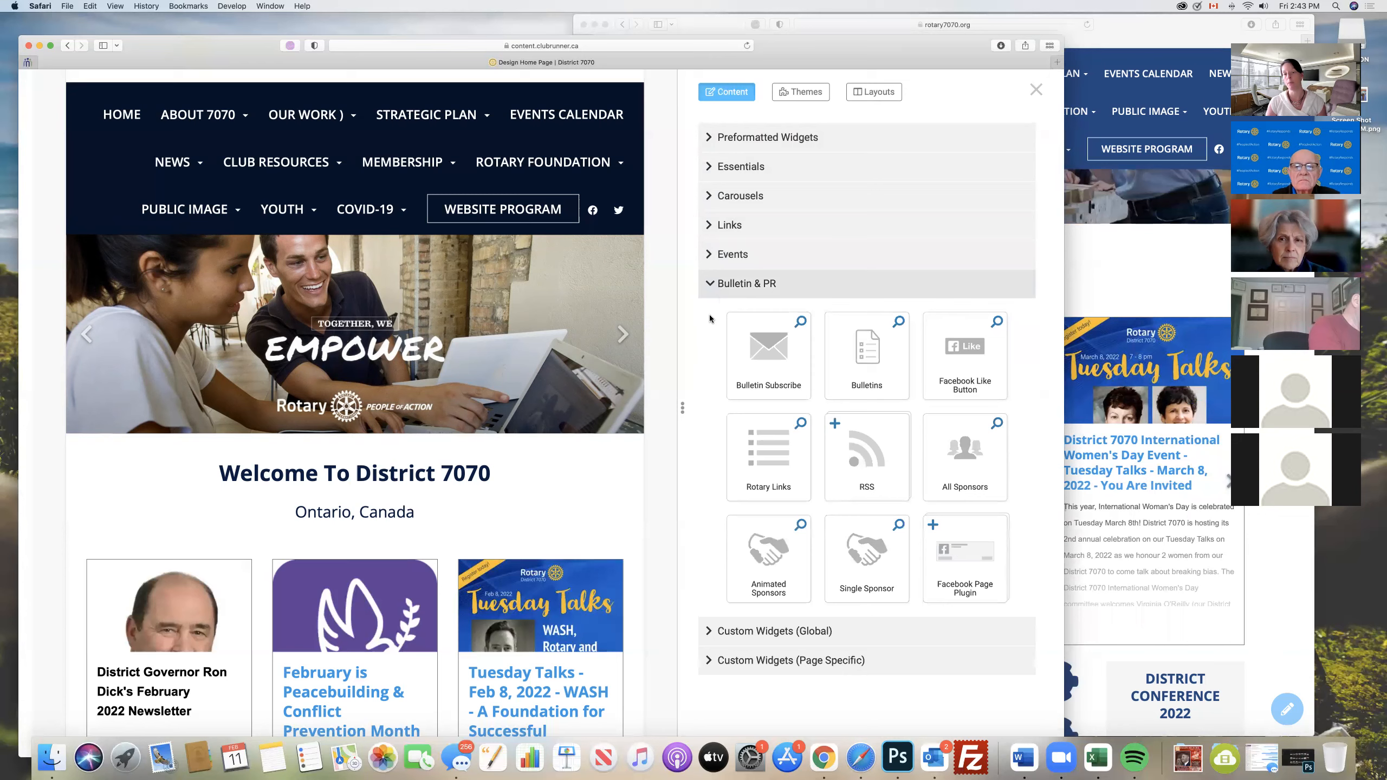
- Try to place the RSS widget on the home page, look over the page's sections, and collapse the Bulletin & PR group
{"action": "scroll", "coordinate": [712, 322], "scroll_direction": "down", "scroll_amount": 3}
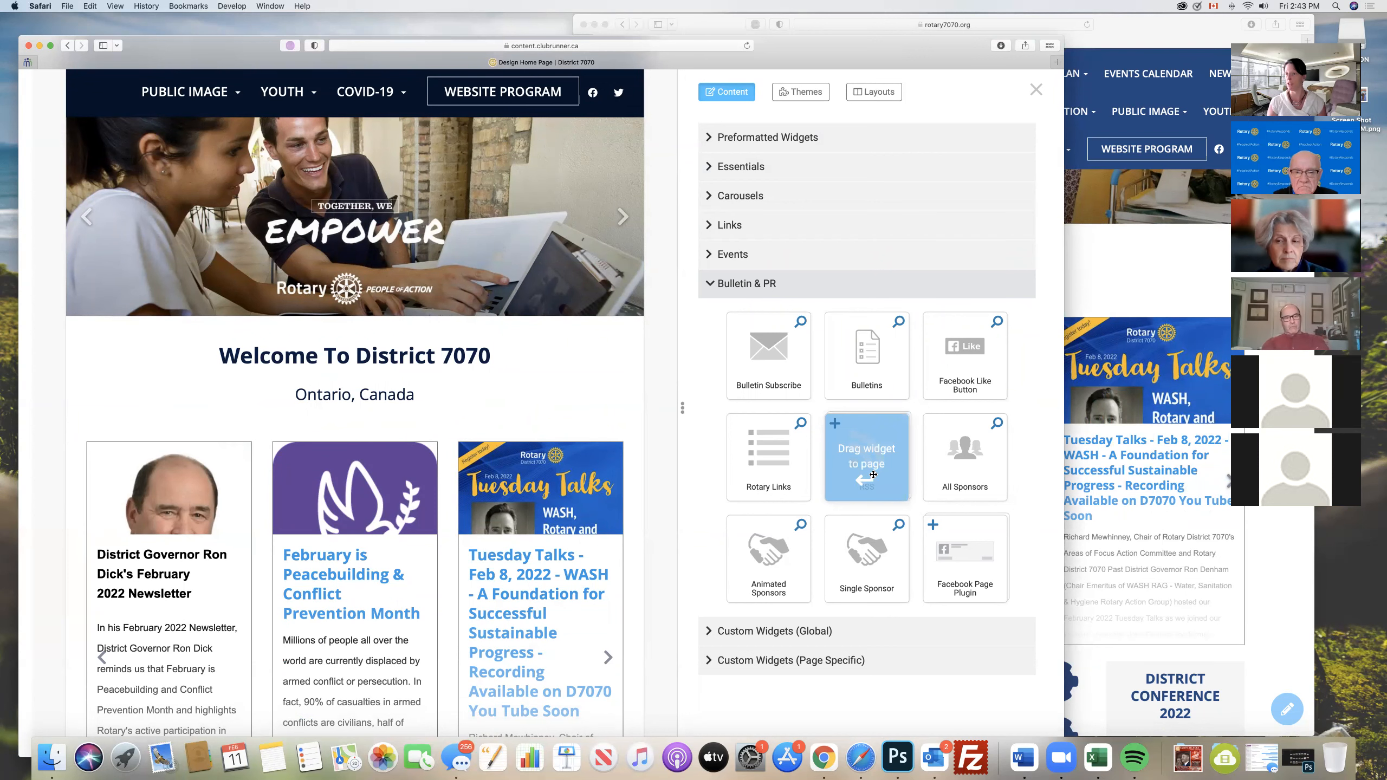
{"action": "left_click_drag", "start_coordinate": [874, 475], "coordinate": [435, 484]}
{"action": "scroll", "coordinate": [435, 485], "scroll_direction": "down", "scroll_amount": 20}
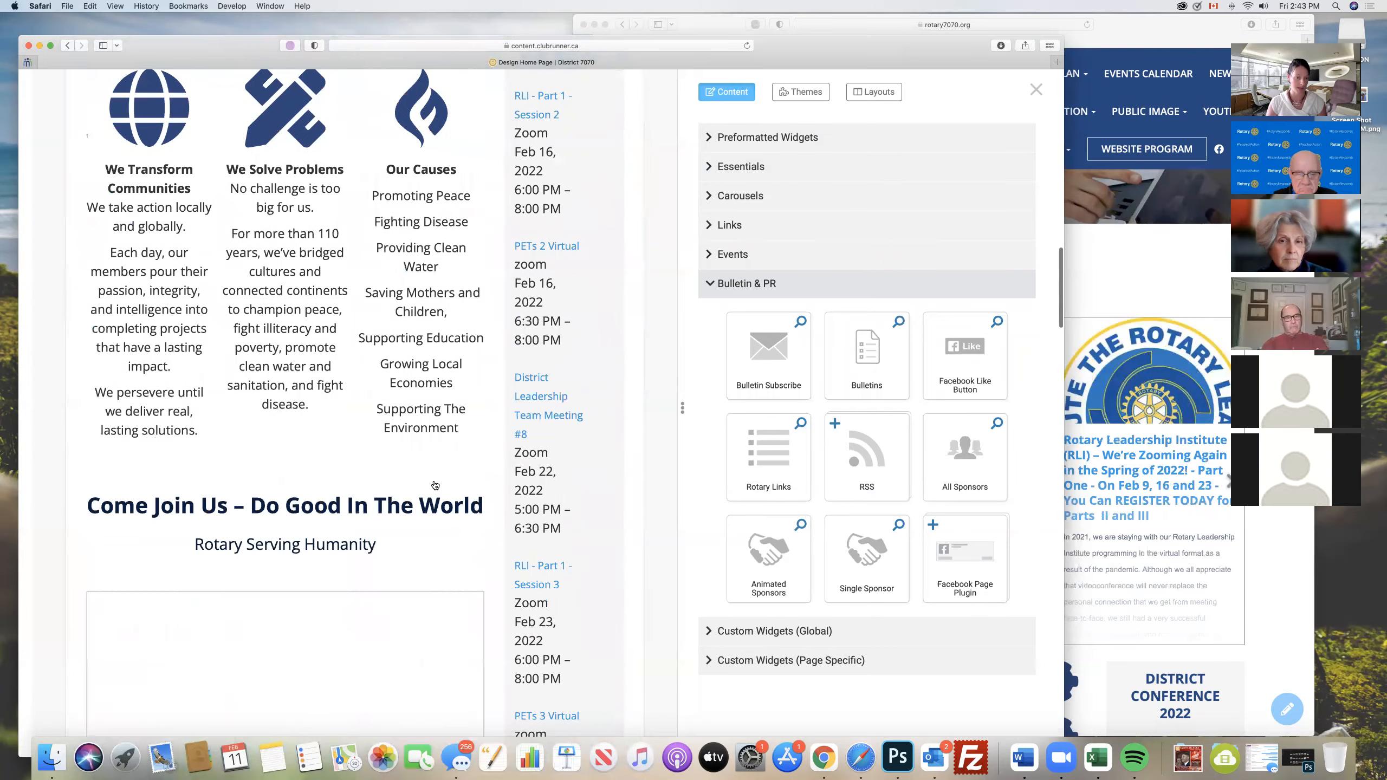
{"action": "scroll", "coordinate": [435, 485], "scroll_direction": "down", "scroll_amount": 5}
{"action": "scroll", "coordinate": [435, 484], "scroll_direction": "up", "scroll_amount": 15}
{"action": "scroll", "coordinate": [435, 485], "scroll_direction": "up", "scroll_amount": 10}
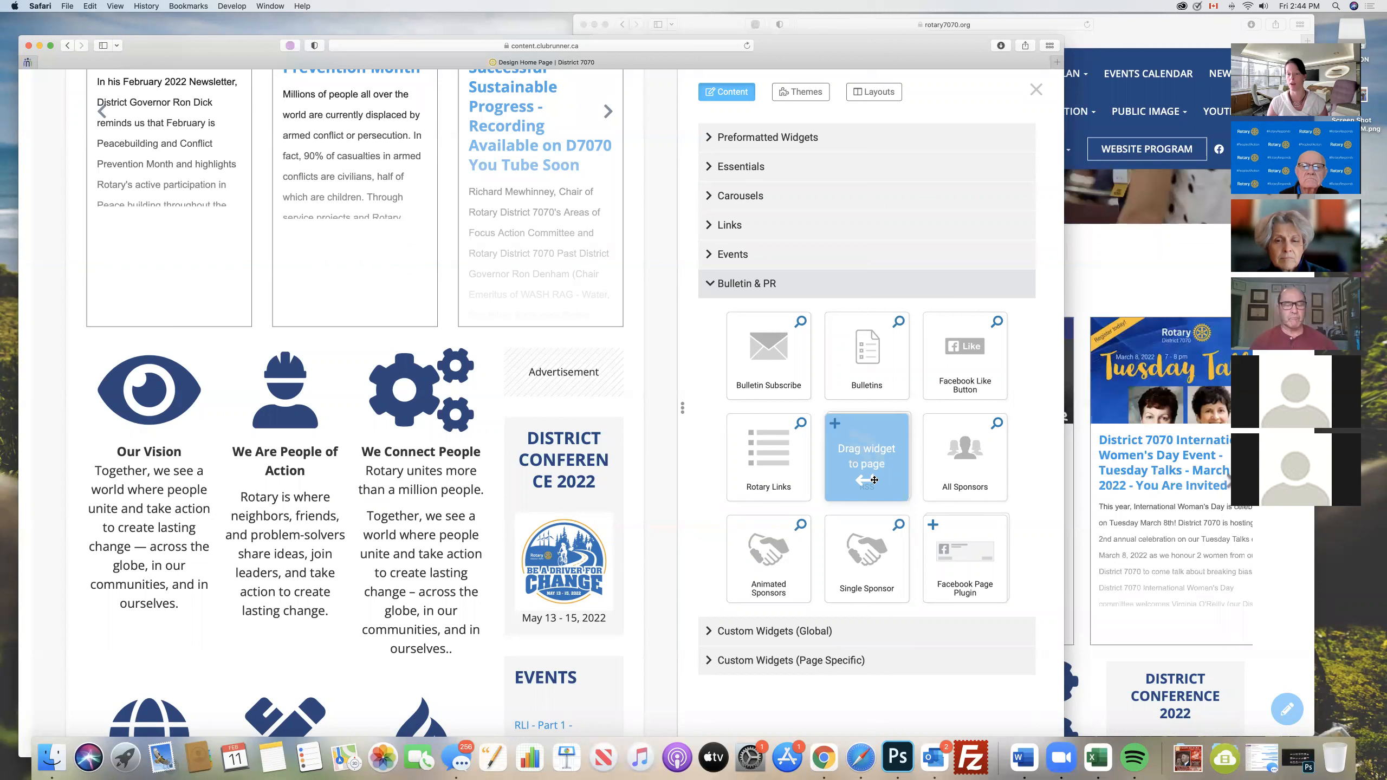
{"action": "left_click", "coordinate": [711, 286]}
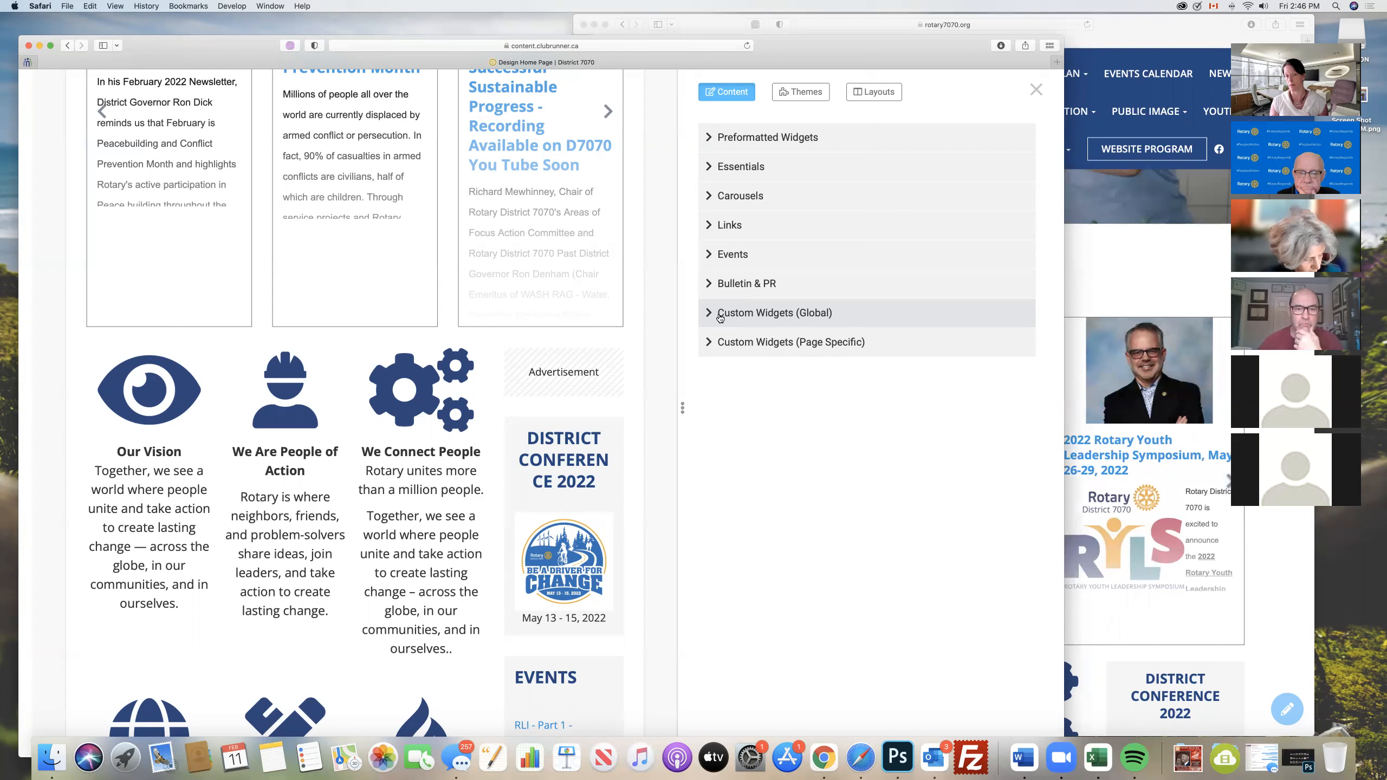
- Look through the global custom widgets, then try to place the page-specific Welcome to Rotary District 7070 widget among the page's icon blocks
{"action": "left_click", "coordinate": [719, 318]}
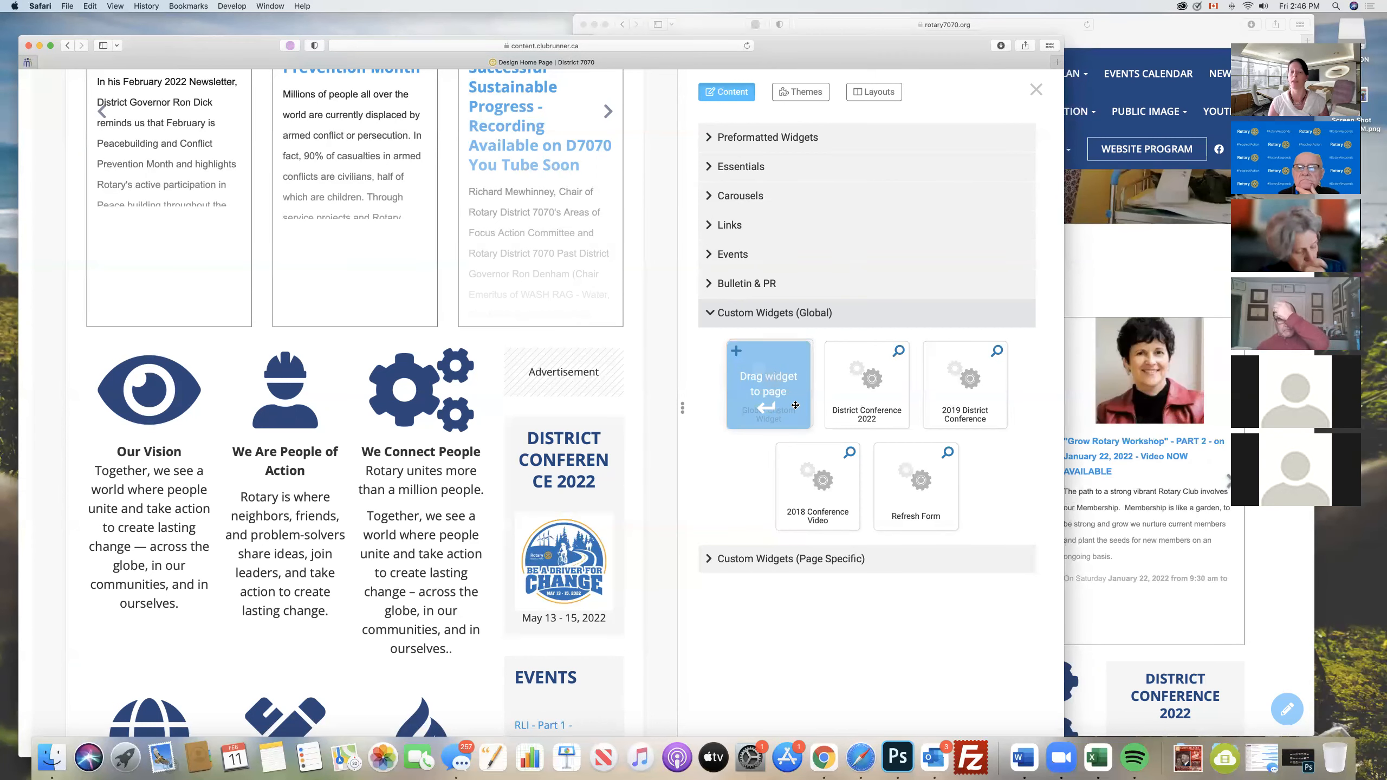
{"action": "left_click", "coordinate": [836, 313]}
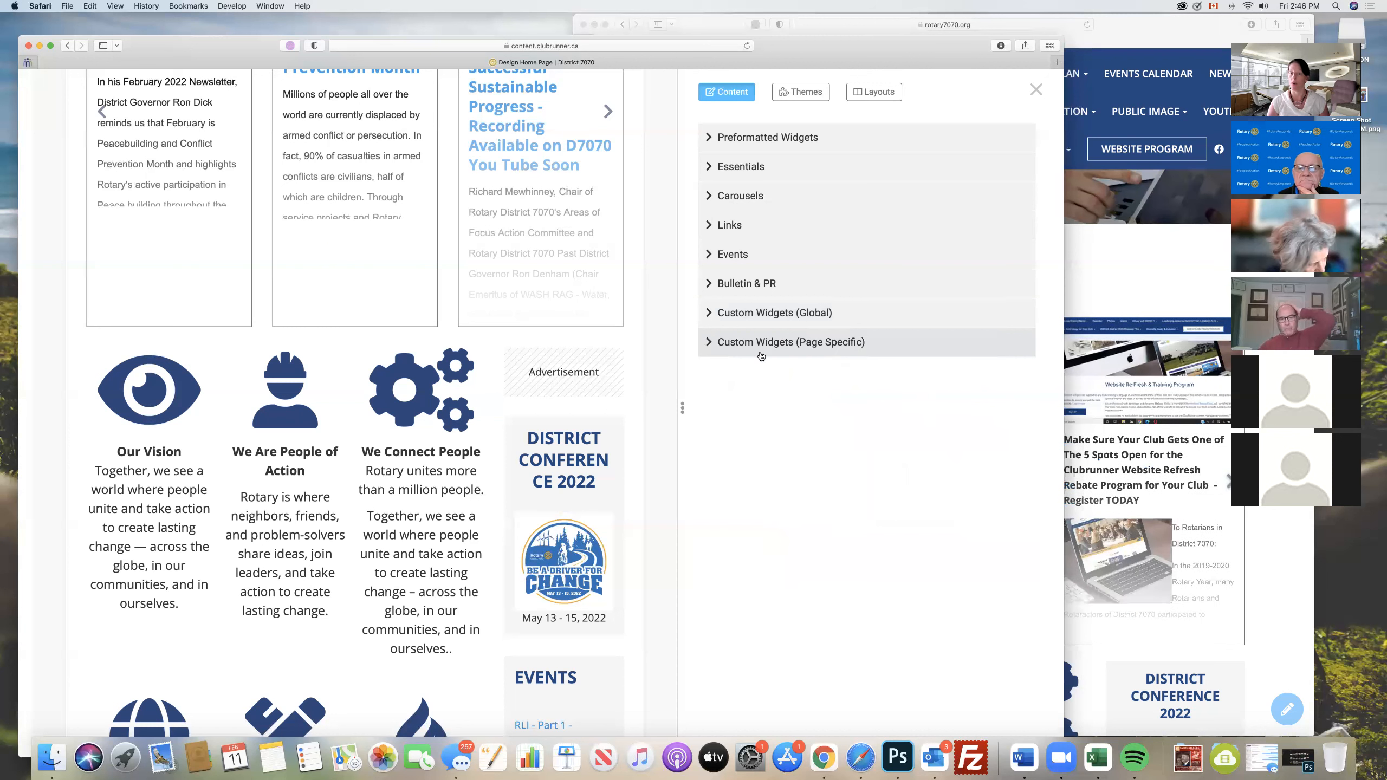
{"action": "left_click", "coordinate": [713, 345]}
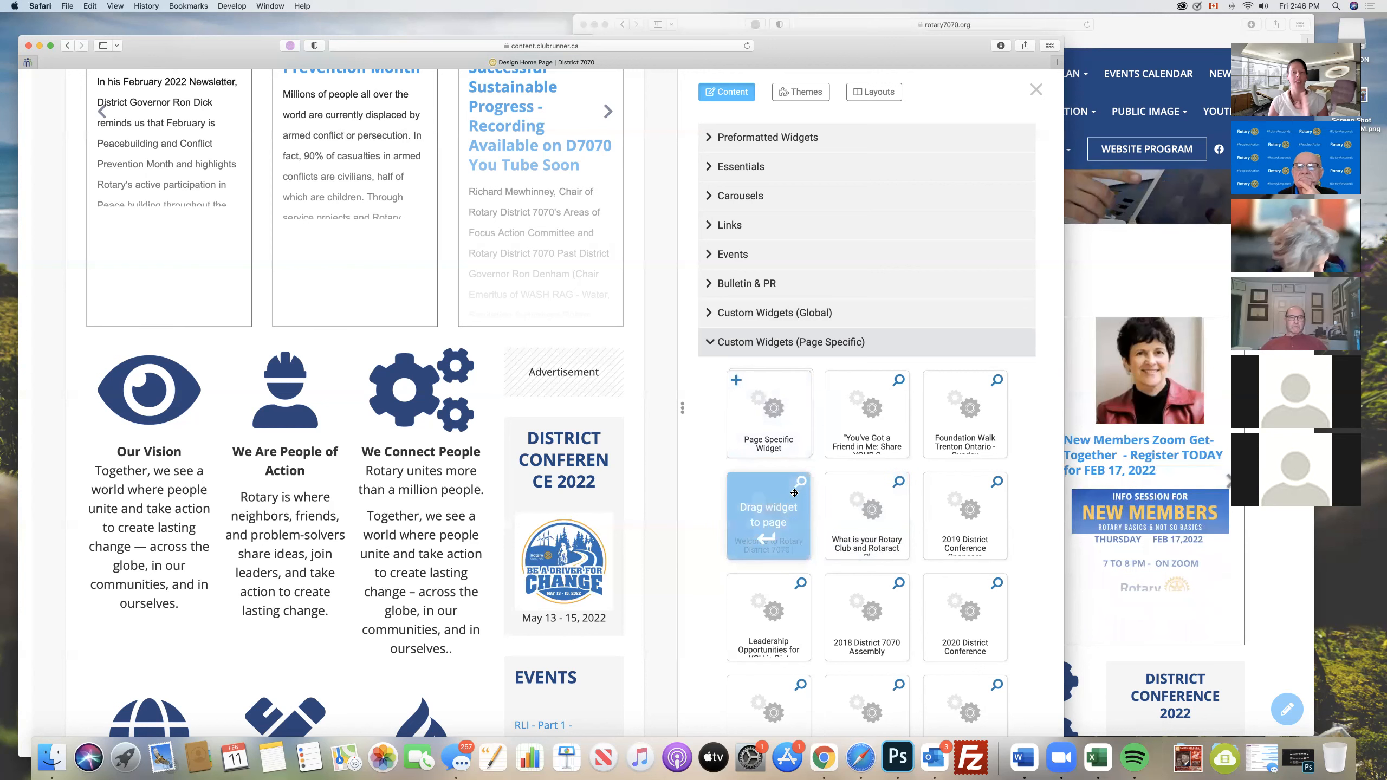
{"action": "left_click_drag", "start_coordinate": [794, 494], "coordinate": [423, 526]}
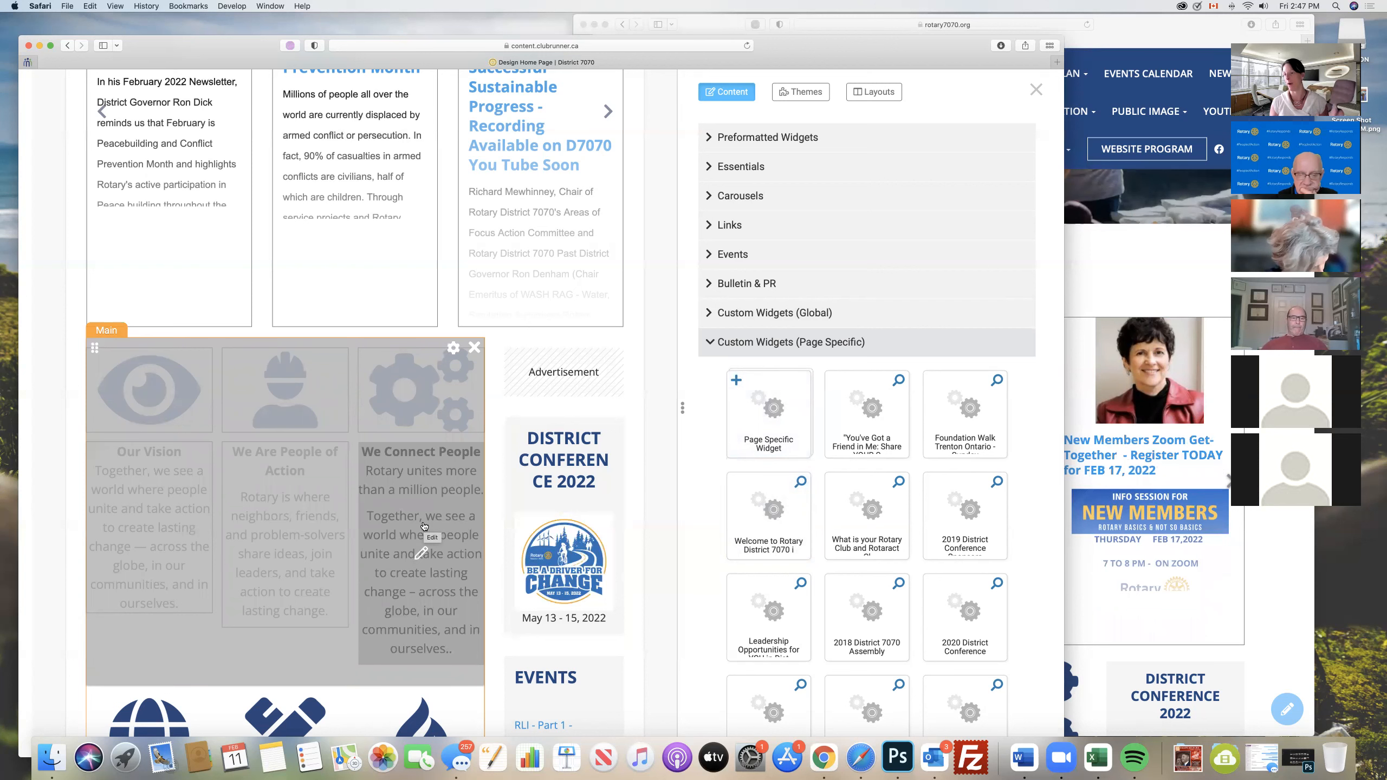
{"action": "left_click", "coordinate": [707, 344]}
- Open the home page footer for editing, look at its text, and return to the Home Page Designer without saving
{"action": "scroll", "coordinate": [493, 410], "scroll_direction": "up", "scroll_amount": 1}
{"action": "scroll", "coordinate": [492, 409], "scroll_direction": "up", "scroll_amount": 10}
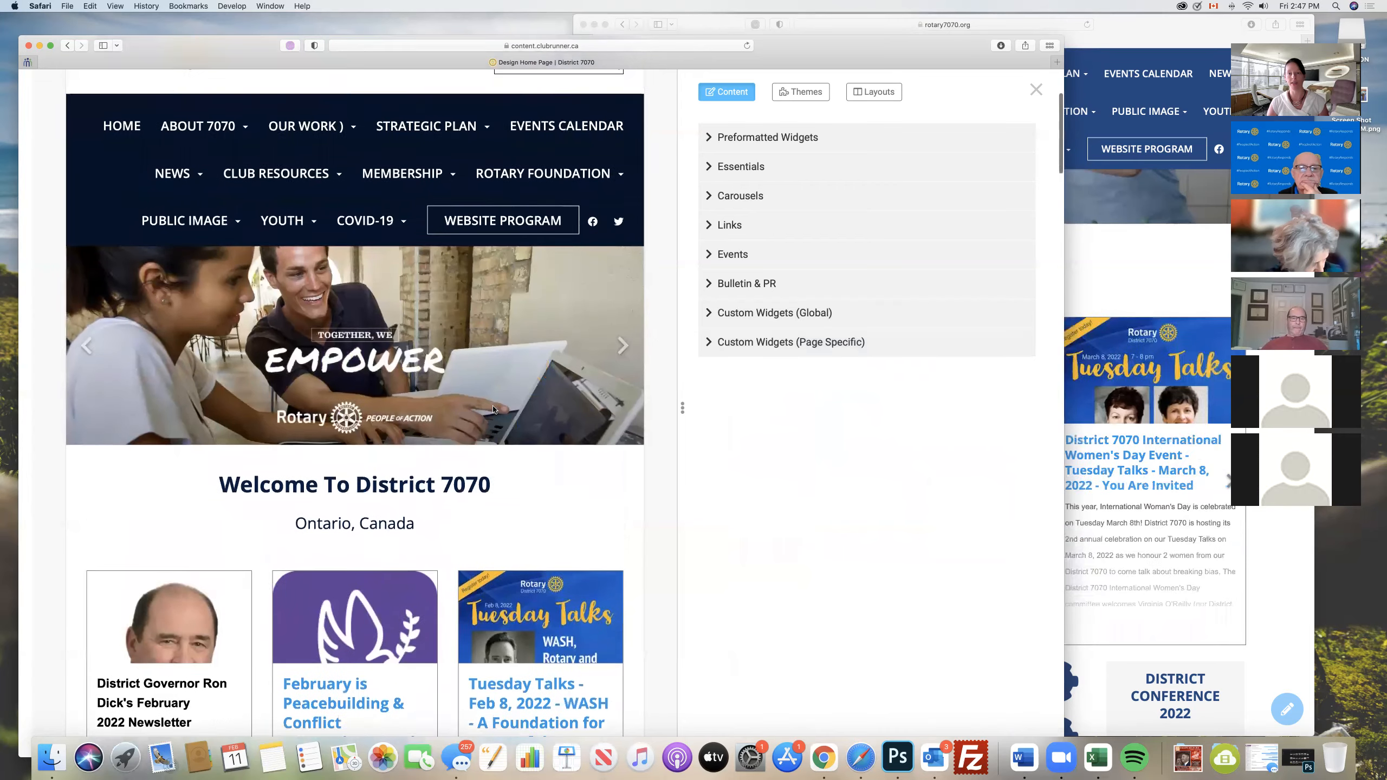
{"action": "scroll", "coordinate": [493, 408], "scroll_direction": "up", "scroll_amount": 3}
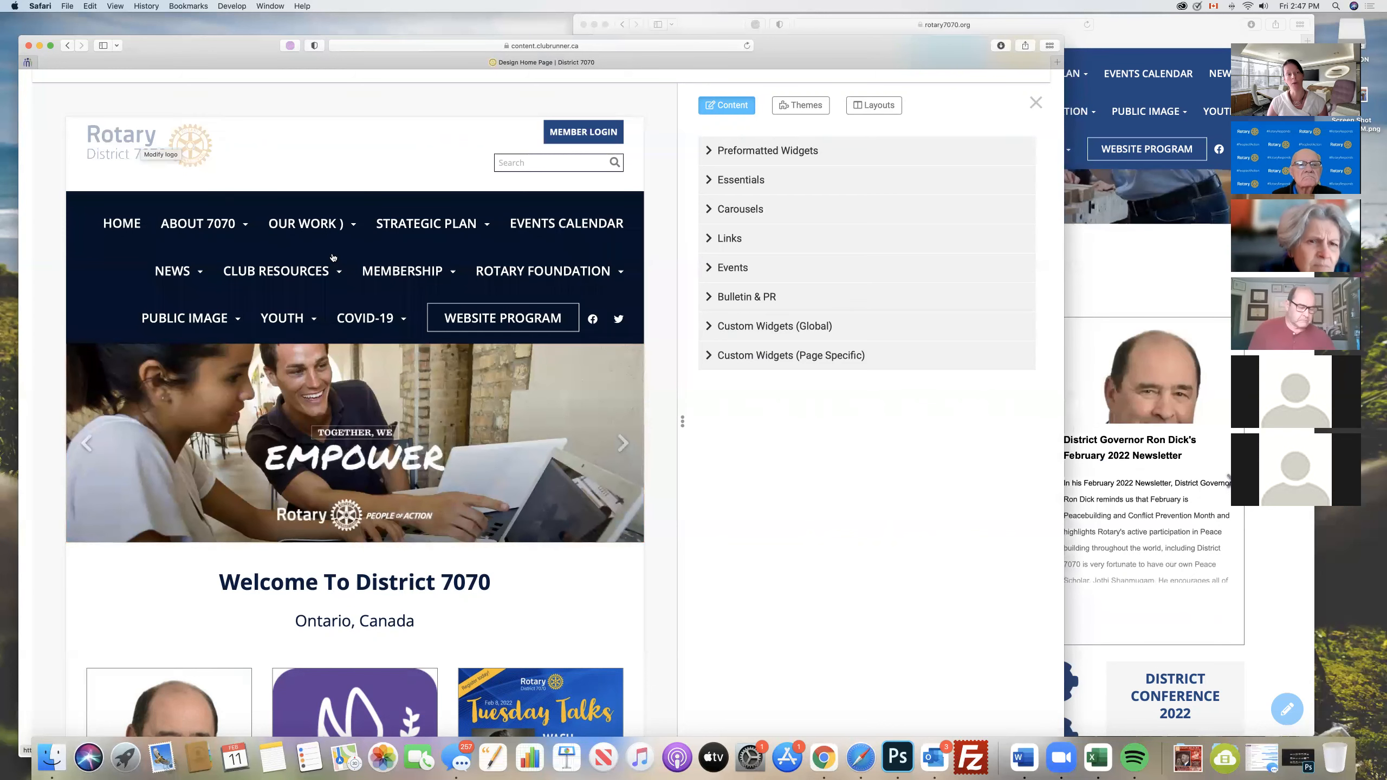
{"action": "scroll", "coordinate": [333, 258], "scroll_direction": "down", "scroll_amount": 20}
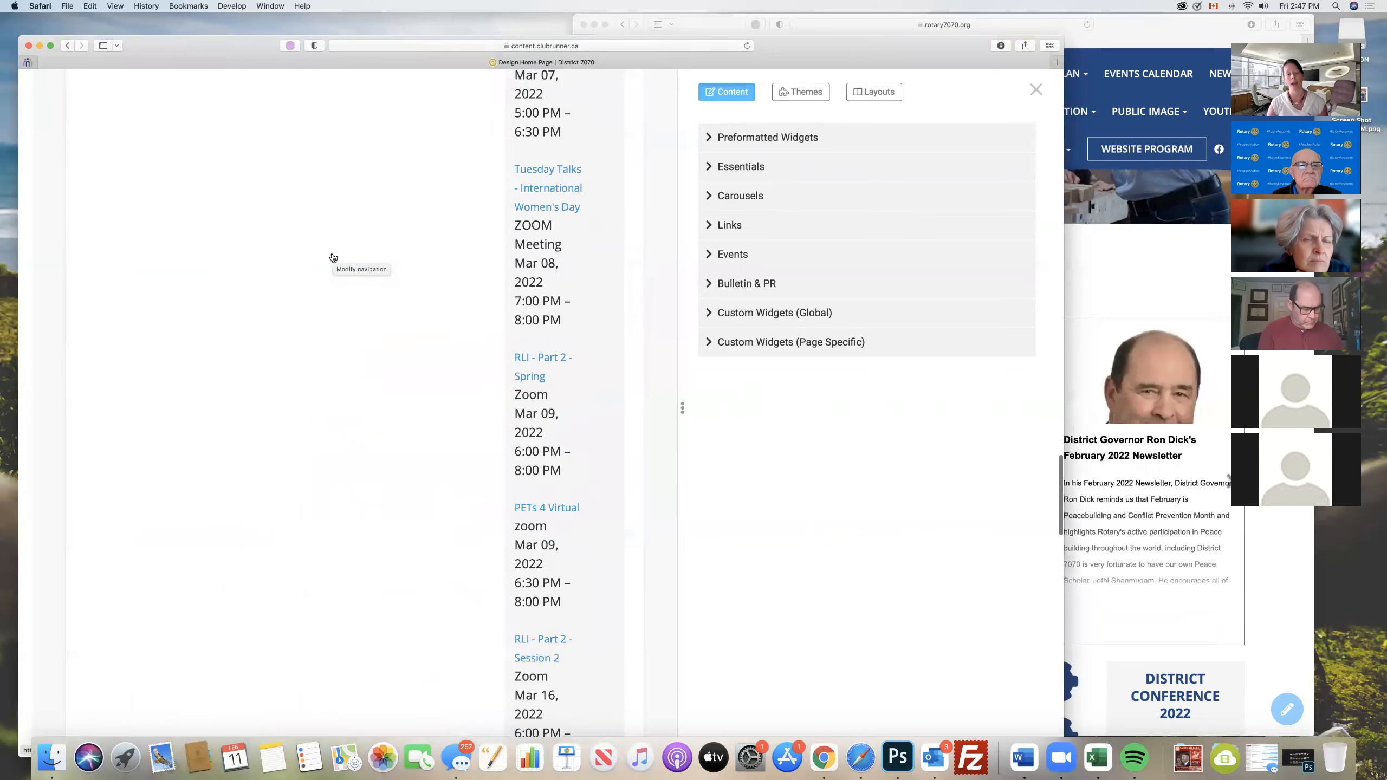
{"action": "scroll", "coordinate": [332, 258], "scroll_direction": "down", "scroll_amount": 10}
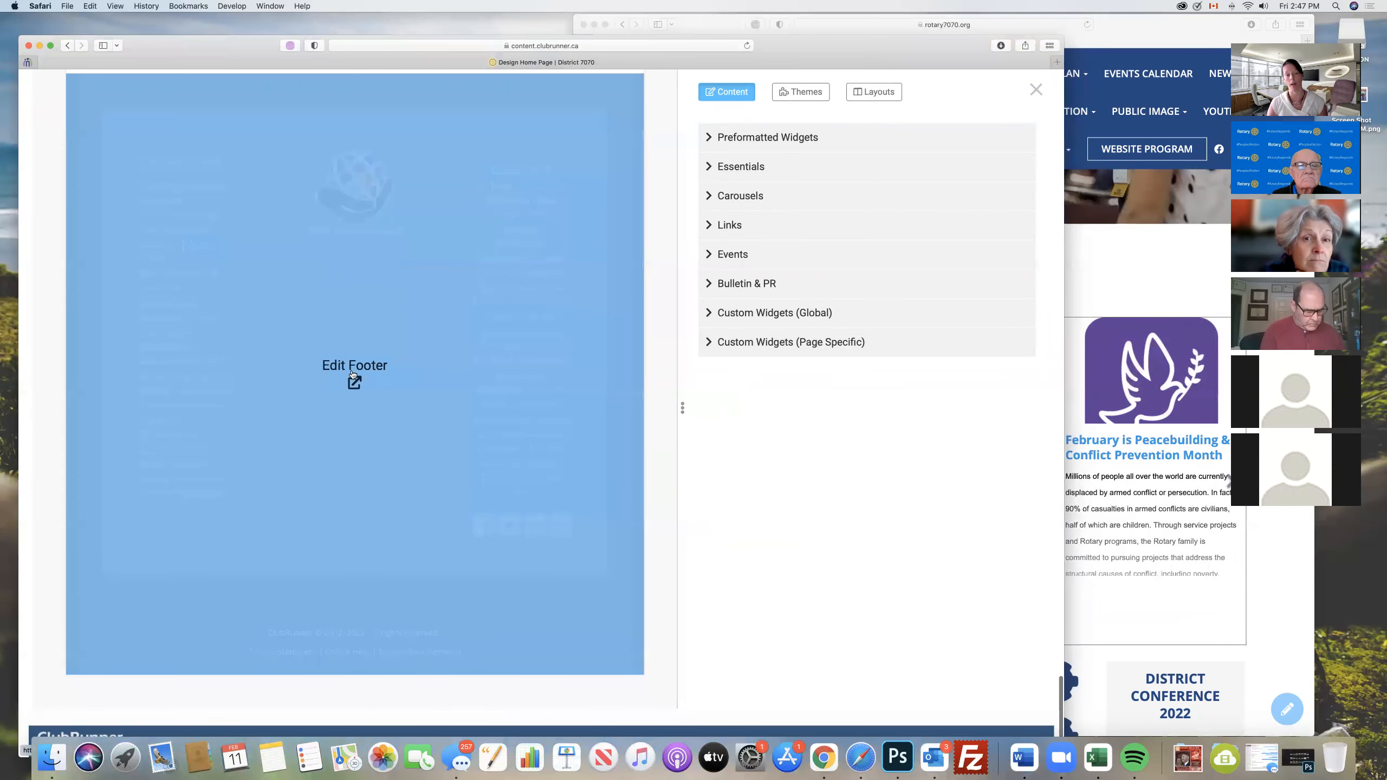
{"action": "left_click", "coordinate": [355, 382]}
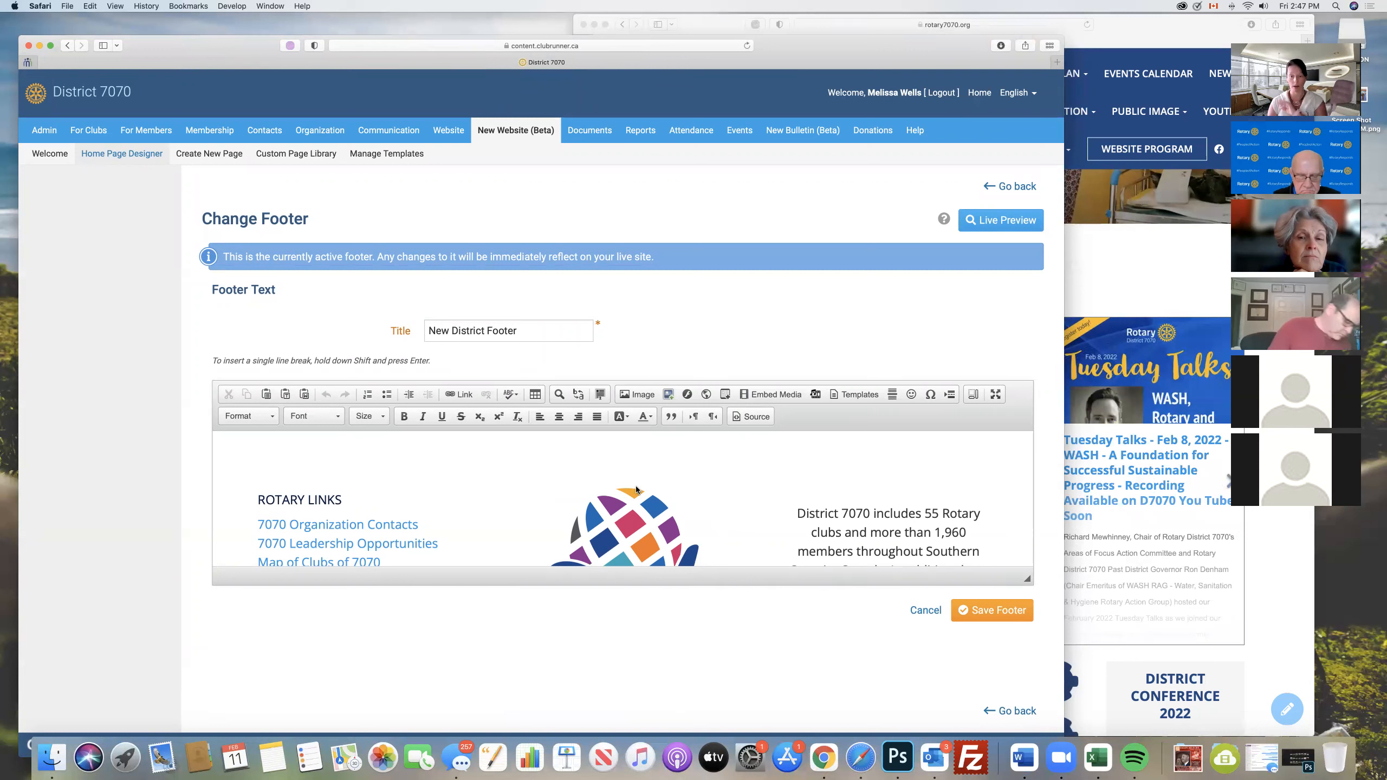
{"action": "left_click", "coordinate": [1016, 187]}
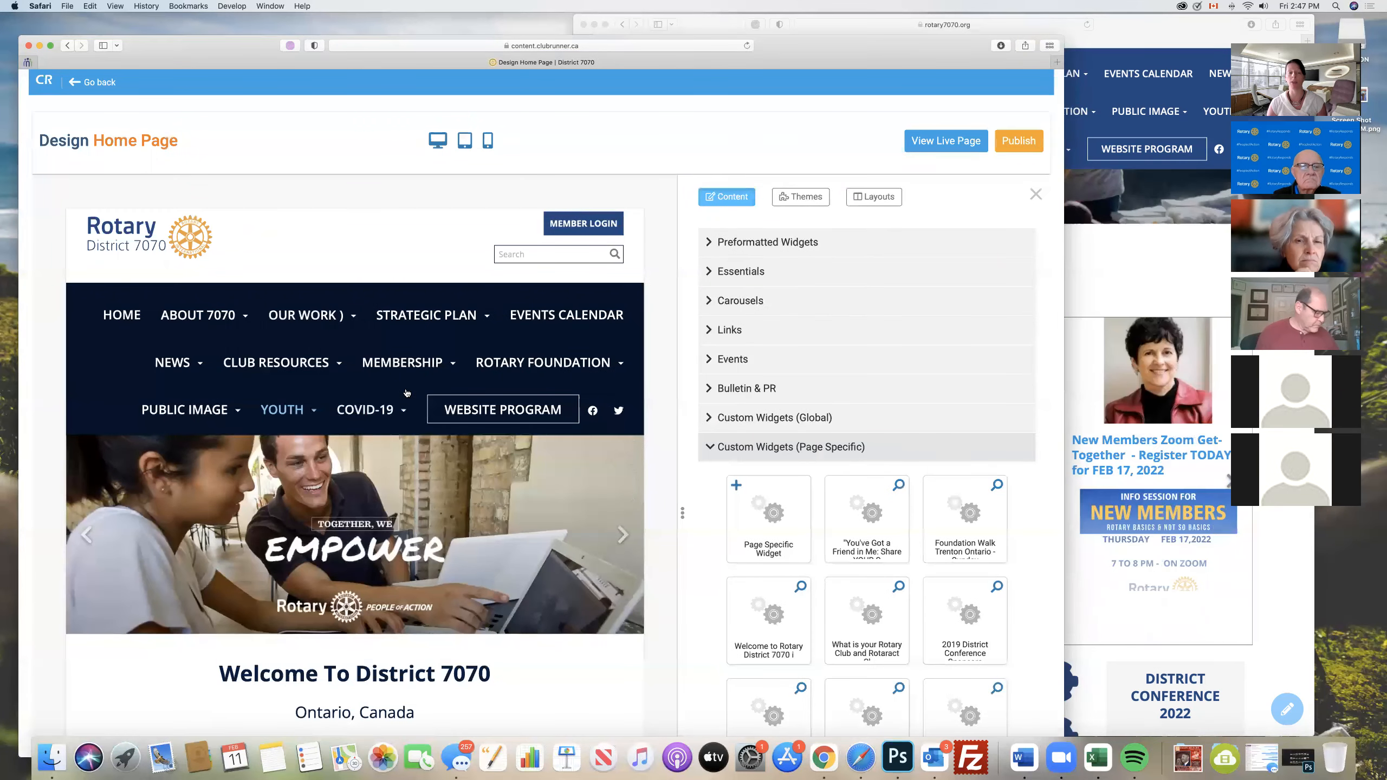
- Open the home page navigation for editing, compare its items with the live site's About 7070 menu, and return to the designer
{"action": "mouse_move", "coordinate": [342, 363]}
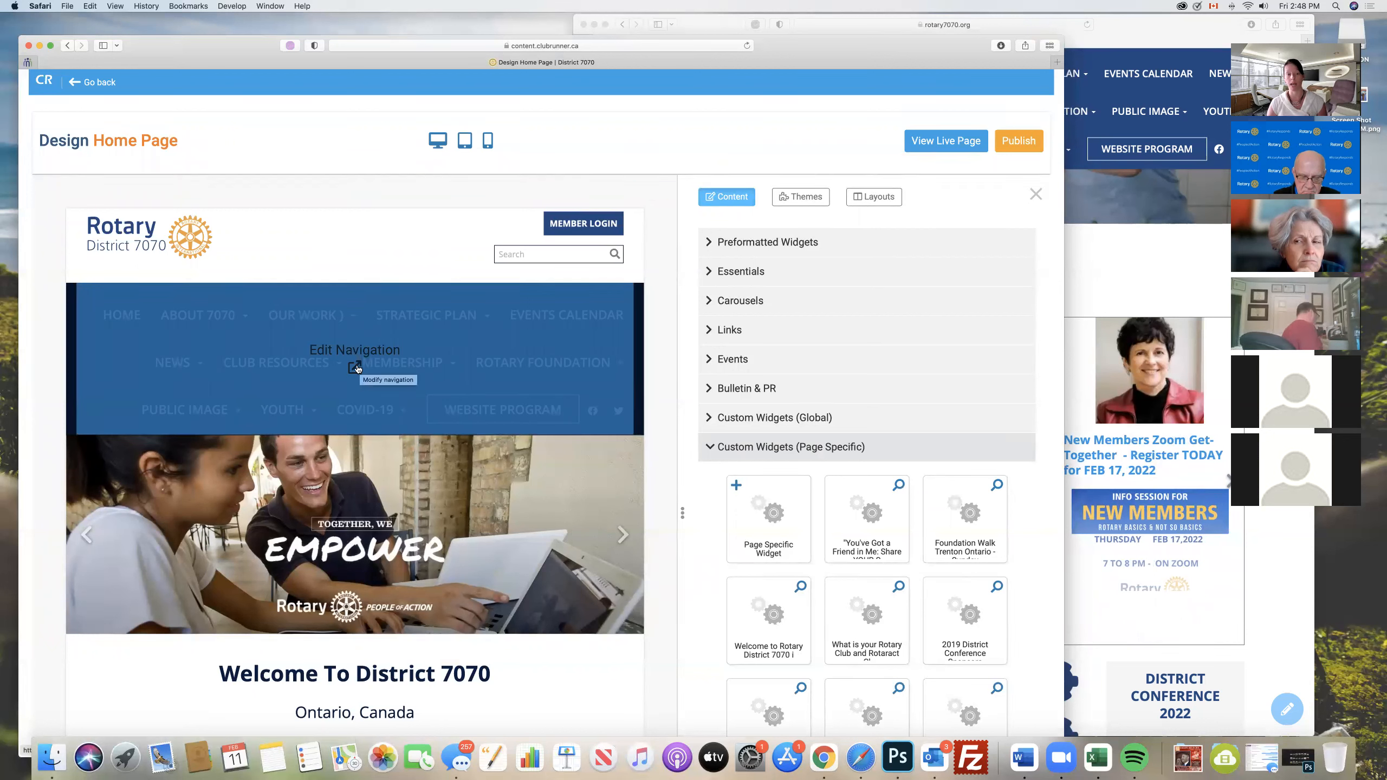
{"action": "left_click", "coordinate": [356, 370]}
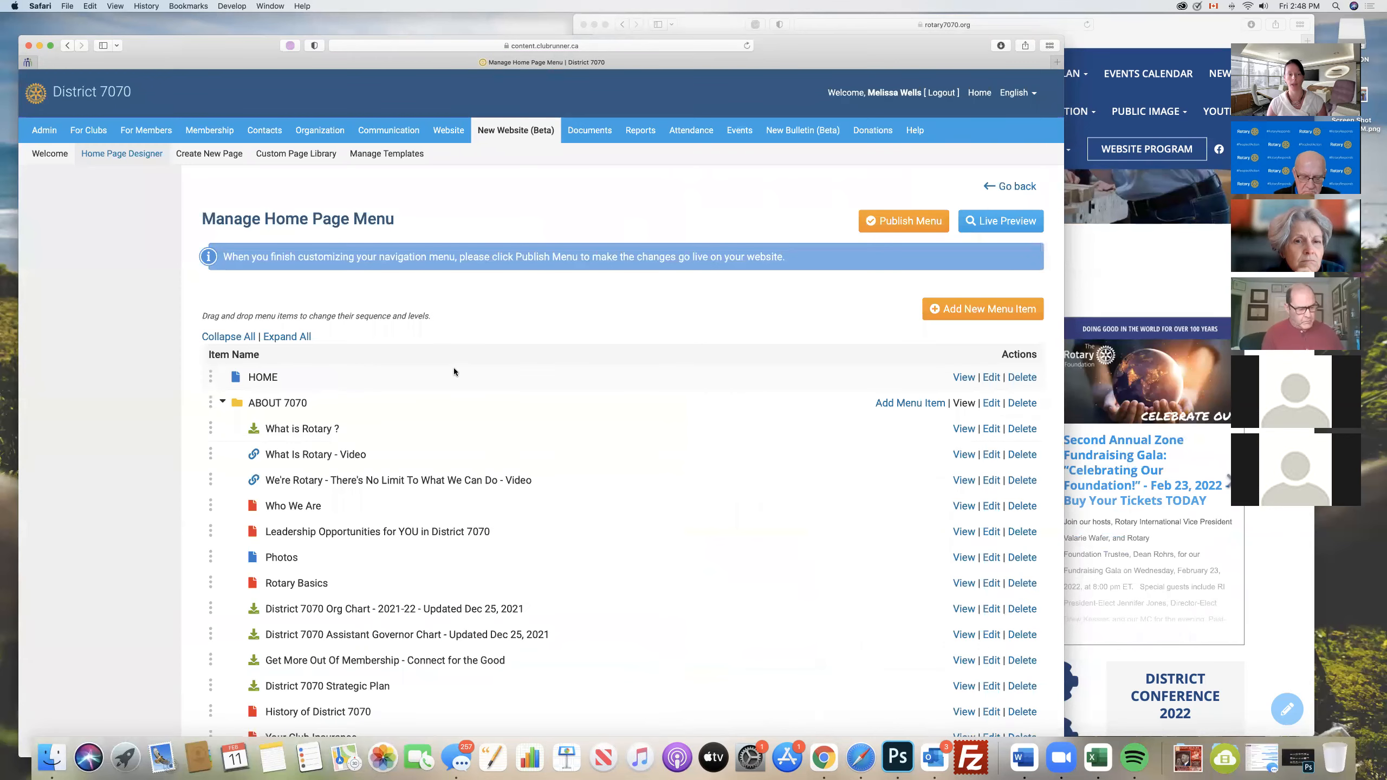
{"action": "scroll", "coordinate": [538, 354], "scroll_direction": "down", "scroll_amount": 3}
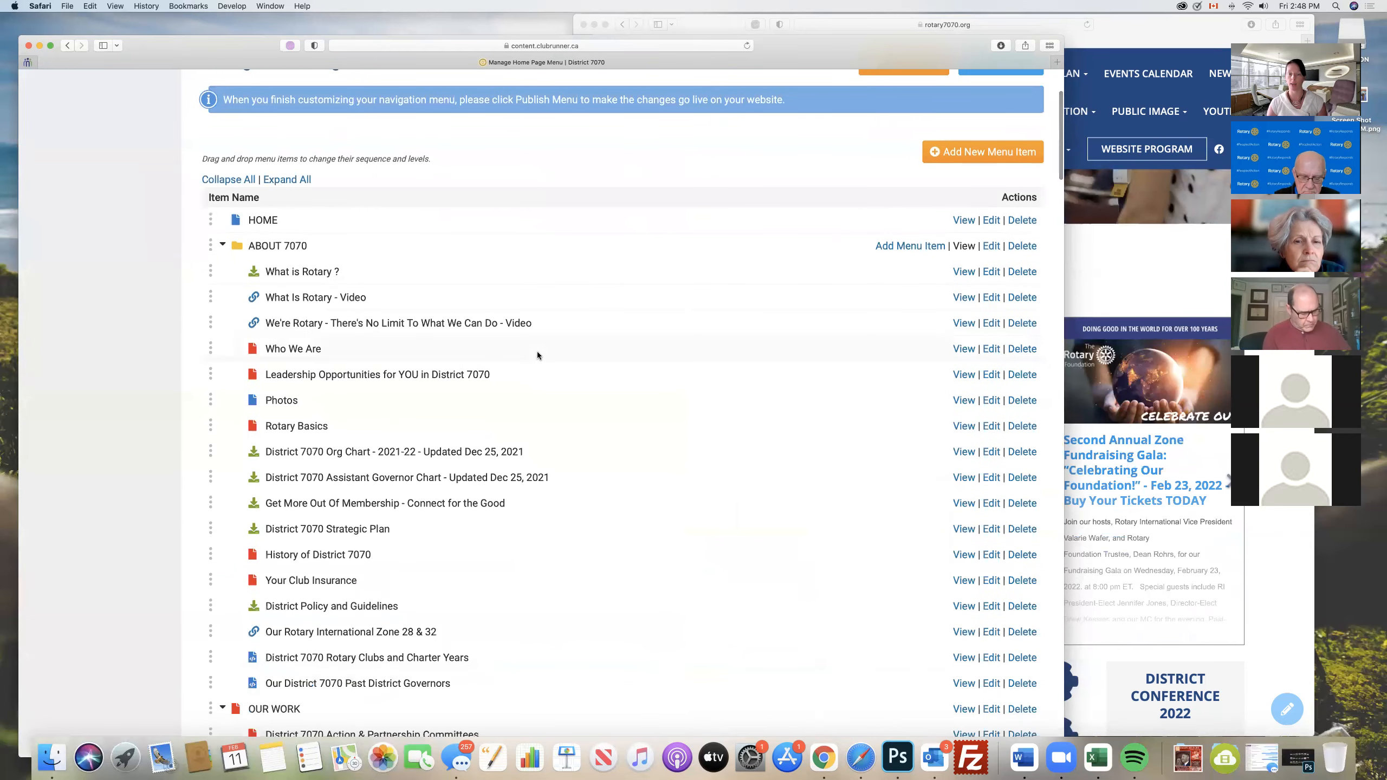
{"action": "left_click", "coordinate": [1278, 556]}
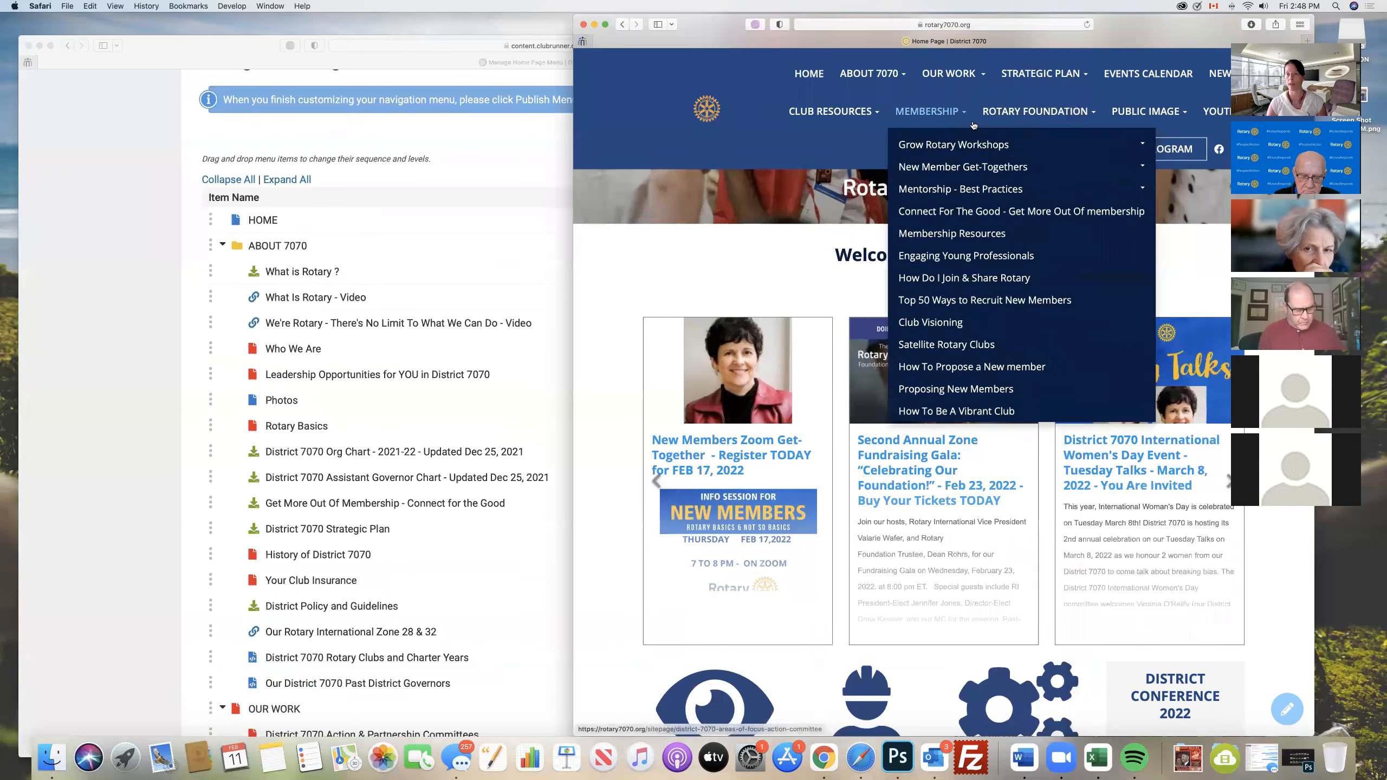
{"action": "mouse_move", "coordinate": [872, 73]}
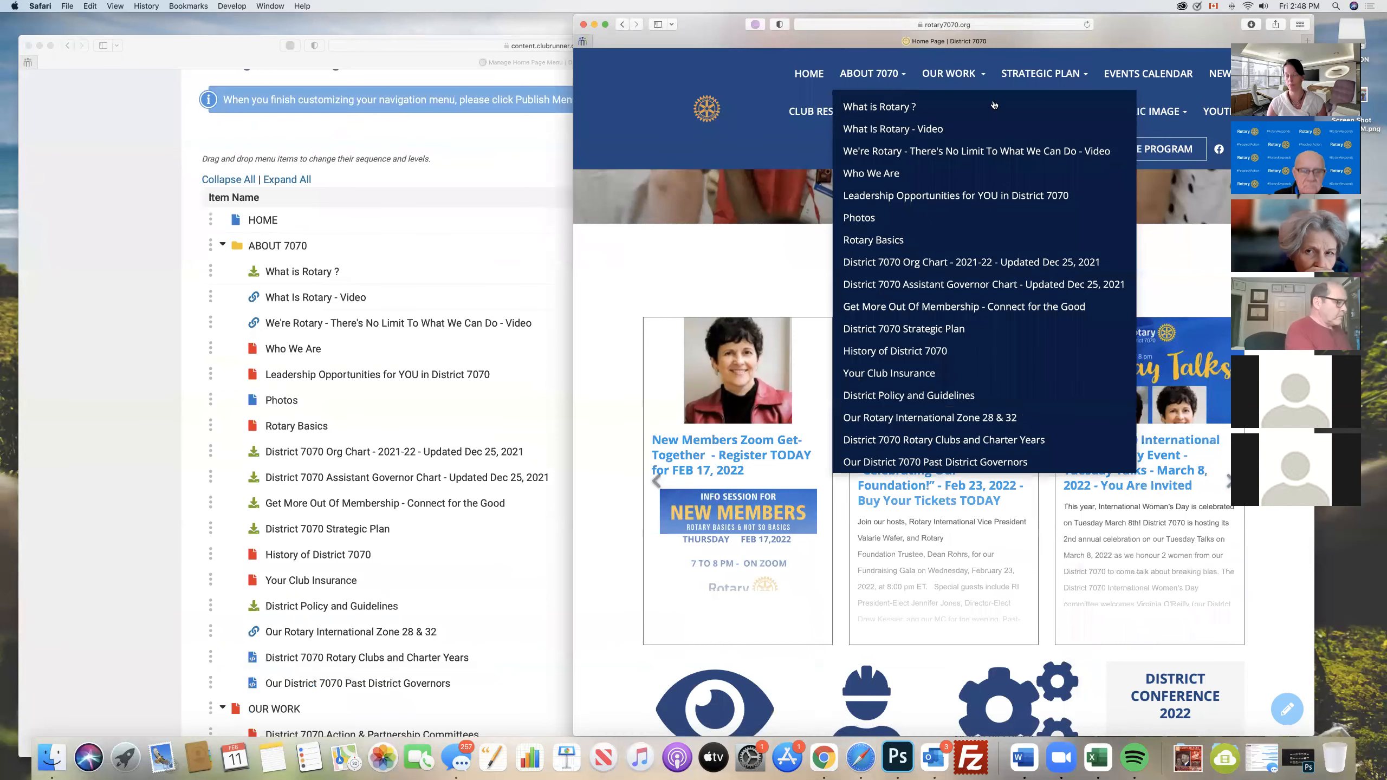
{"action": "left_click", "coordinate": [121, 409]}
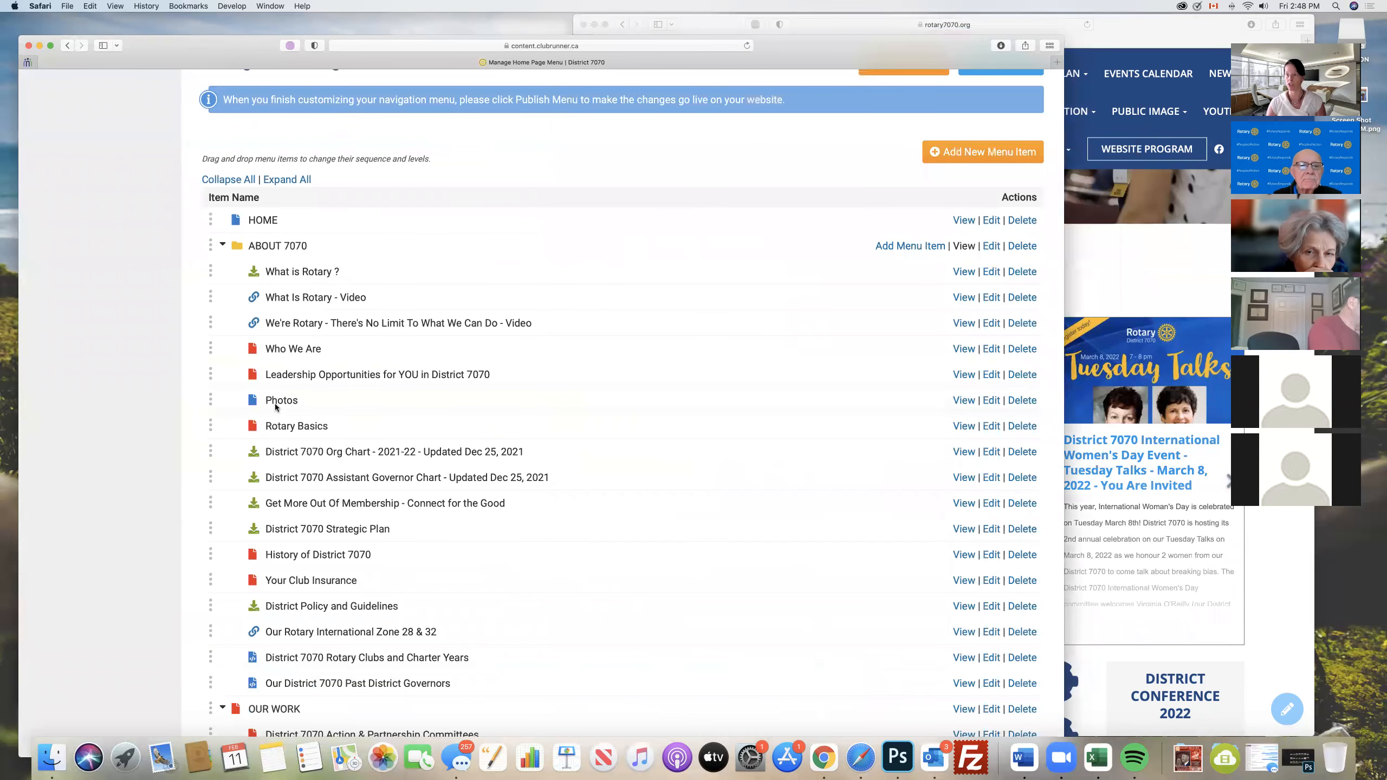
{"action": "scroll", "coordinate": [453, 401], "scroll_direction": "up", "scroll_amount": 3}
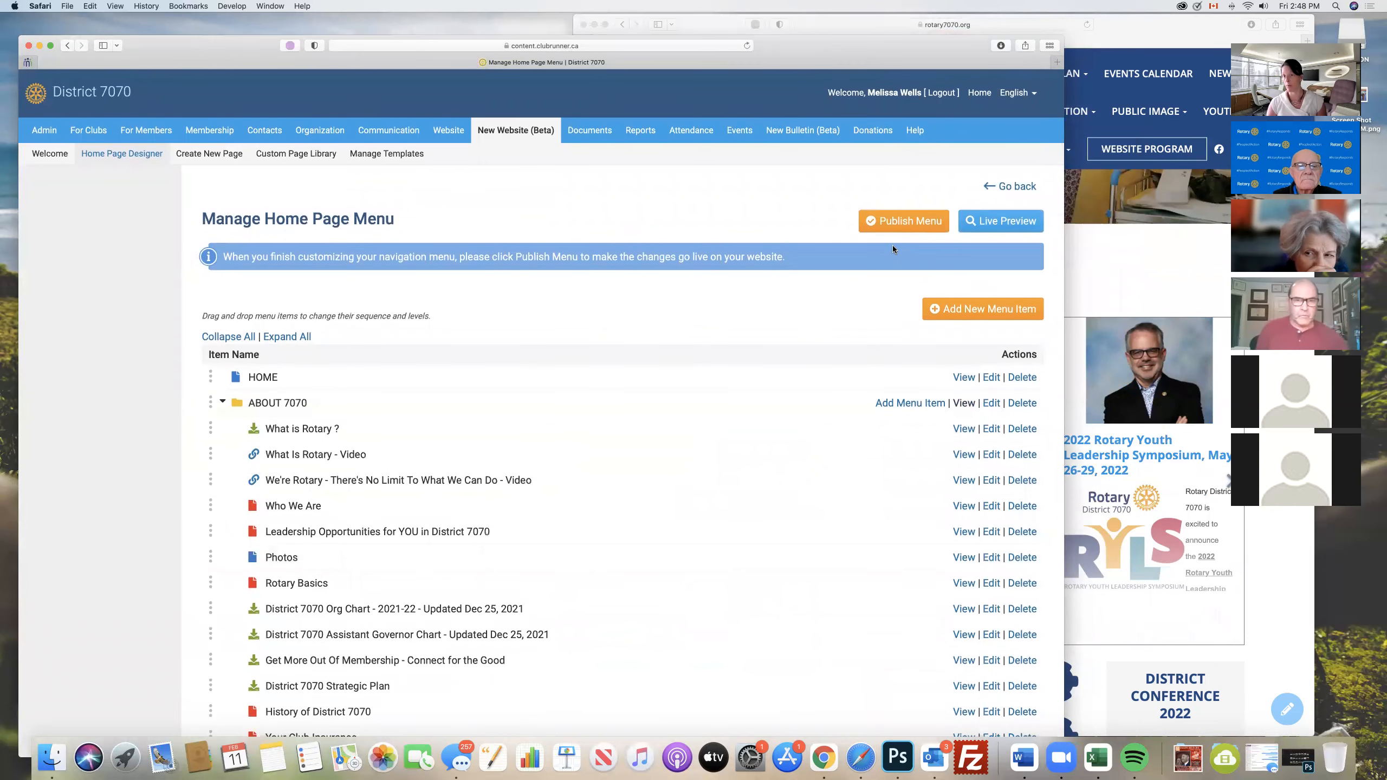
{"action": "left_click", "coordinate": [1013, 187]}
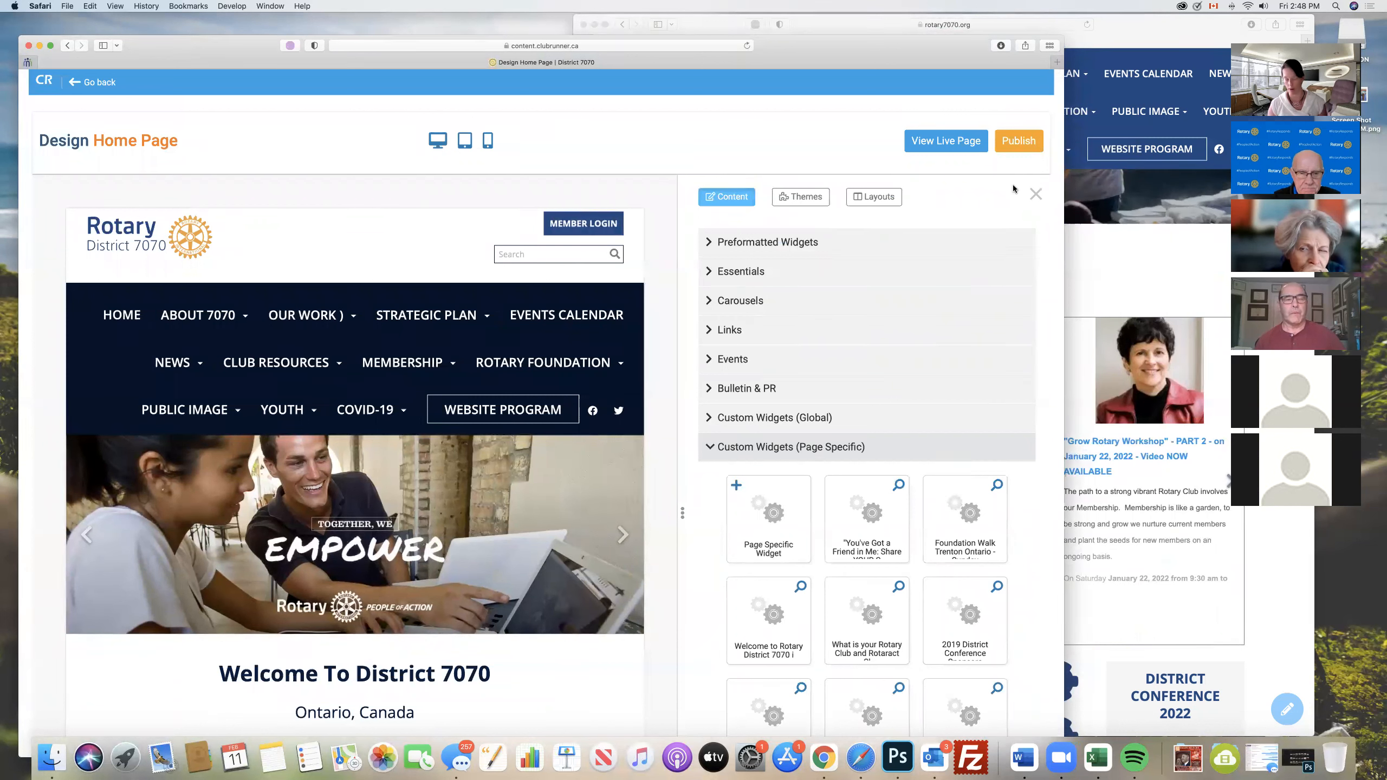
- Leave the Home Page Designer and return to the District Administration dashboard
{"action": "left_click", "coordinate": [79, 84]}
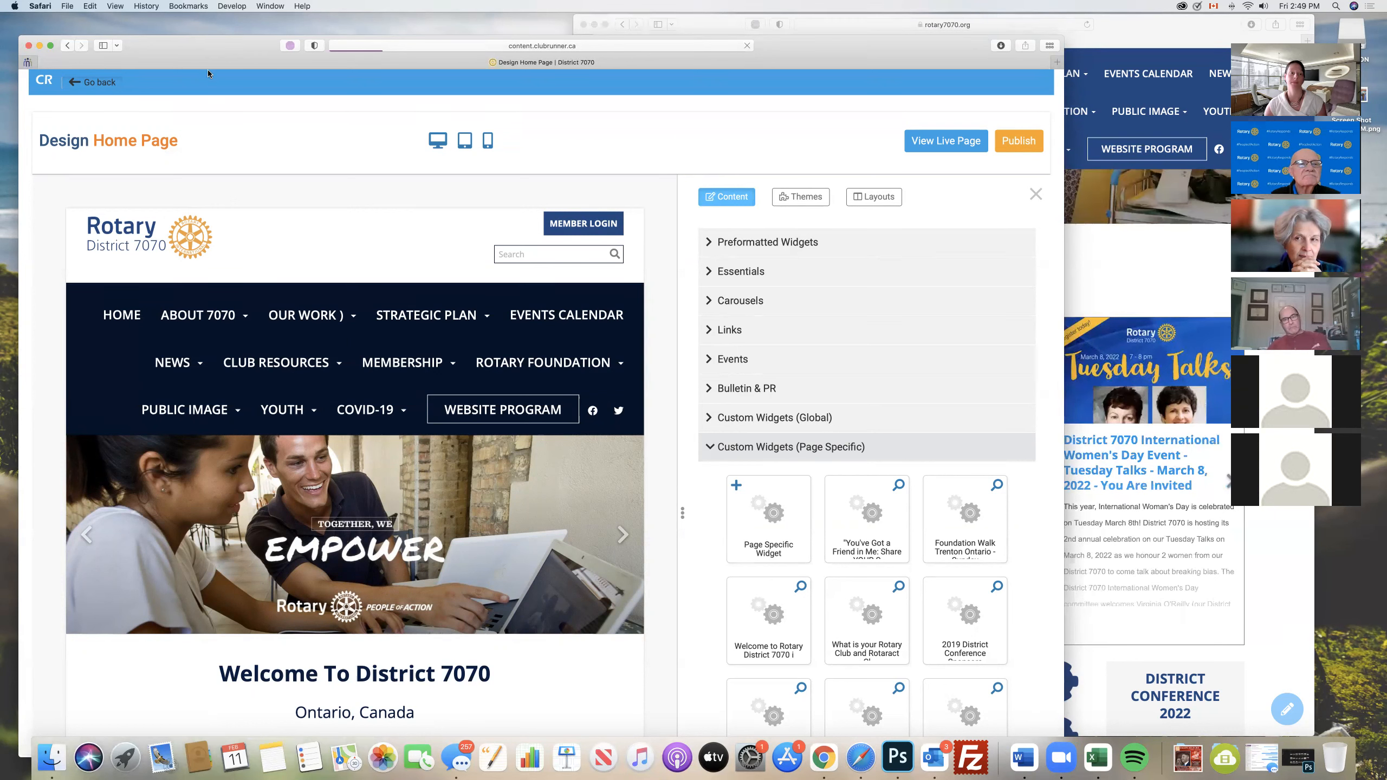
{"action": "left_click_drag", "start_coordinate": [204, 51], "coordinate": [202, 86]}
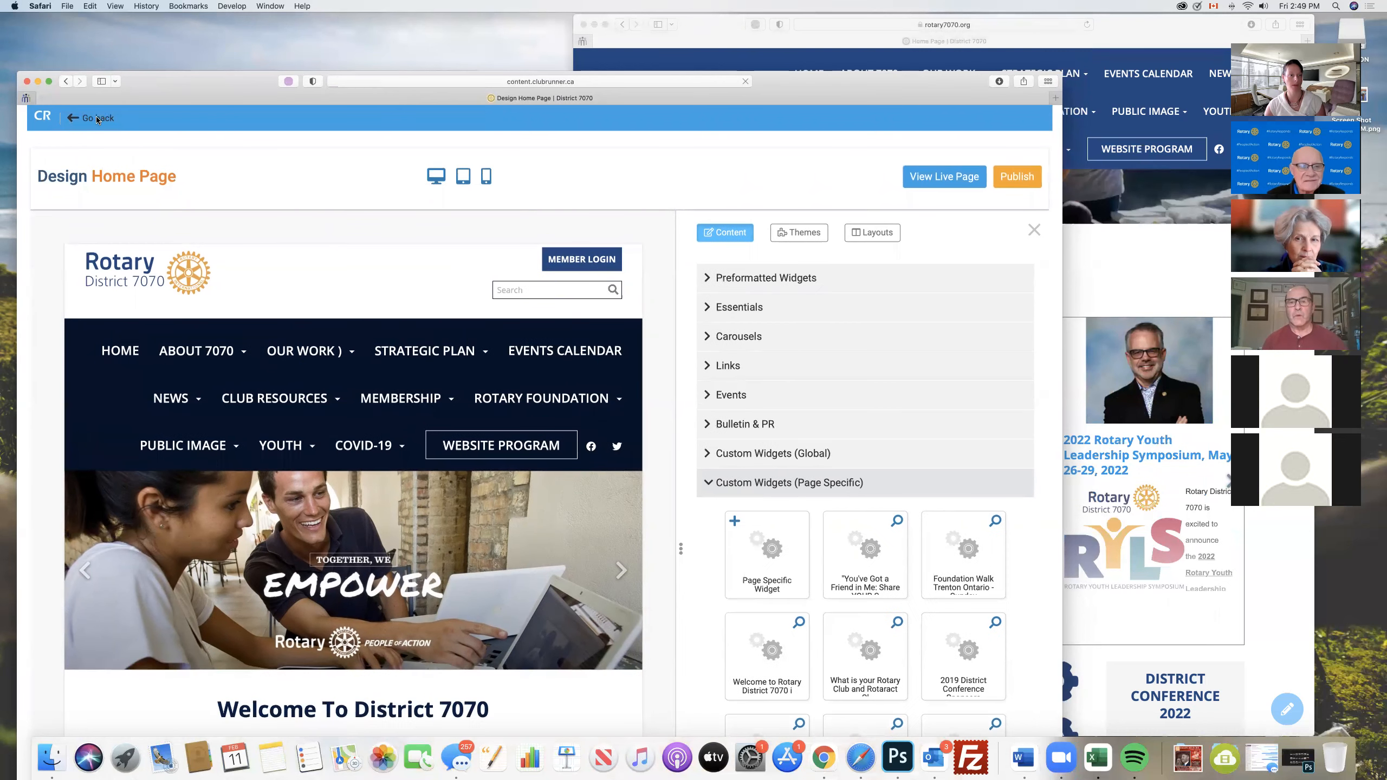
{"action": "left_click", "coordinate": [123, 119]}
{"action": "left_click_drag", "start_coordinate": [175, 84], "coordinate": [179, 43]}
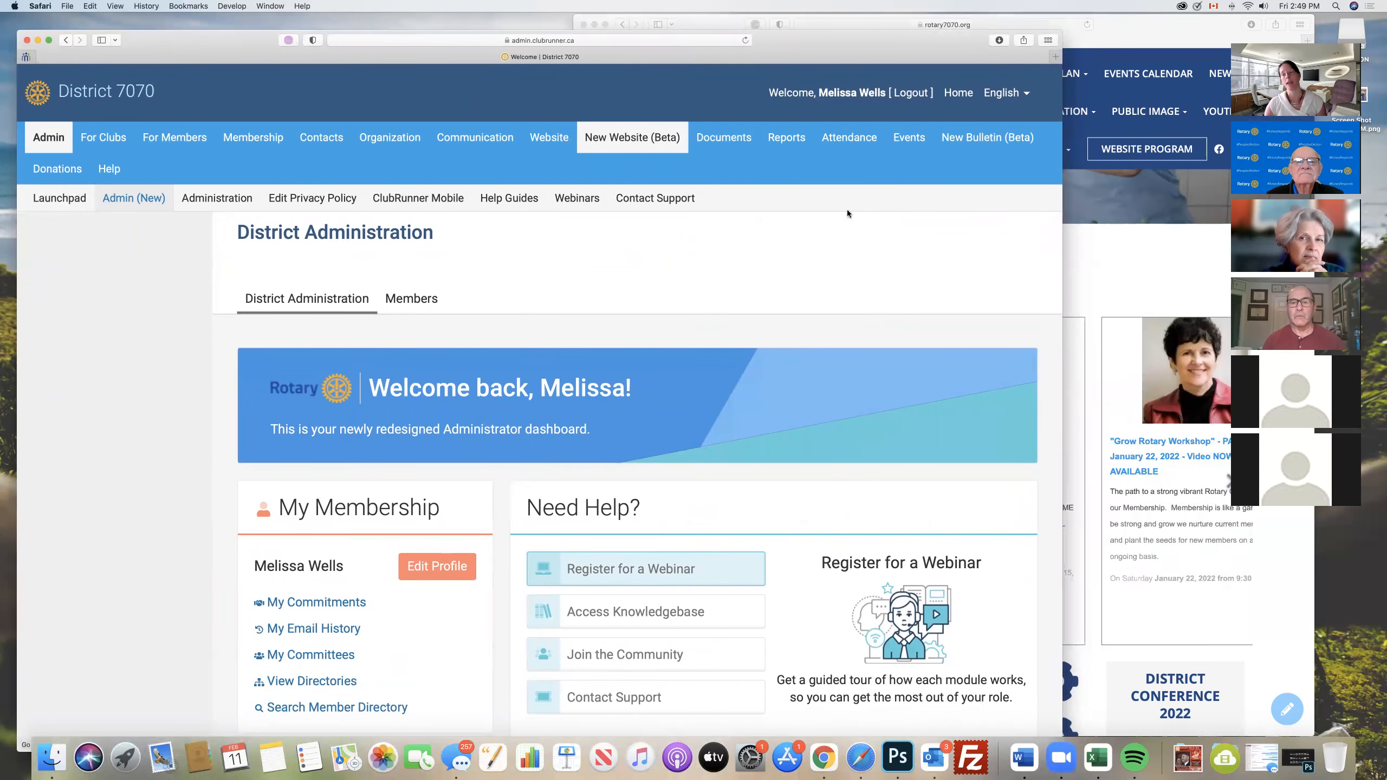
- Examine the Strategic Plan, Our Work and About 7070 menus on the live District 7070 site, then return to the dashboard
{"action": "left_click", "coordinate": [1135, 242]}
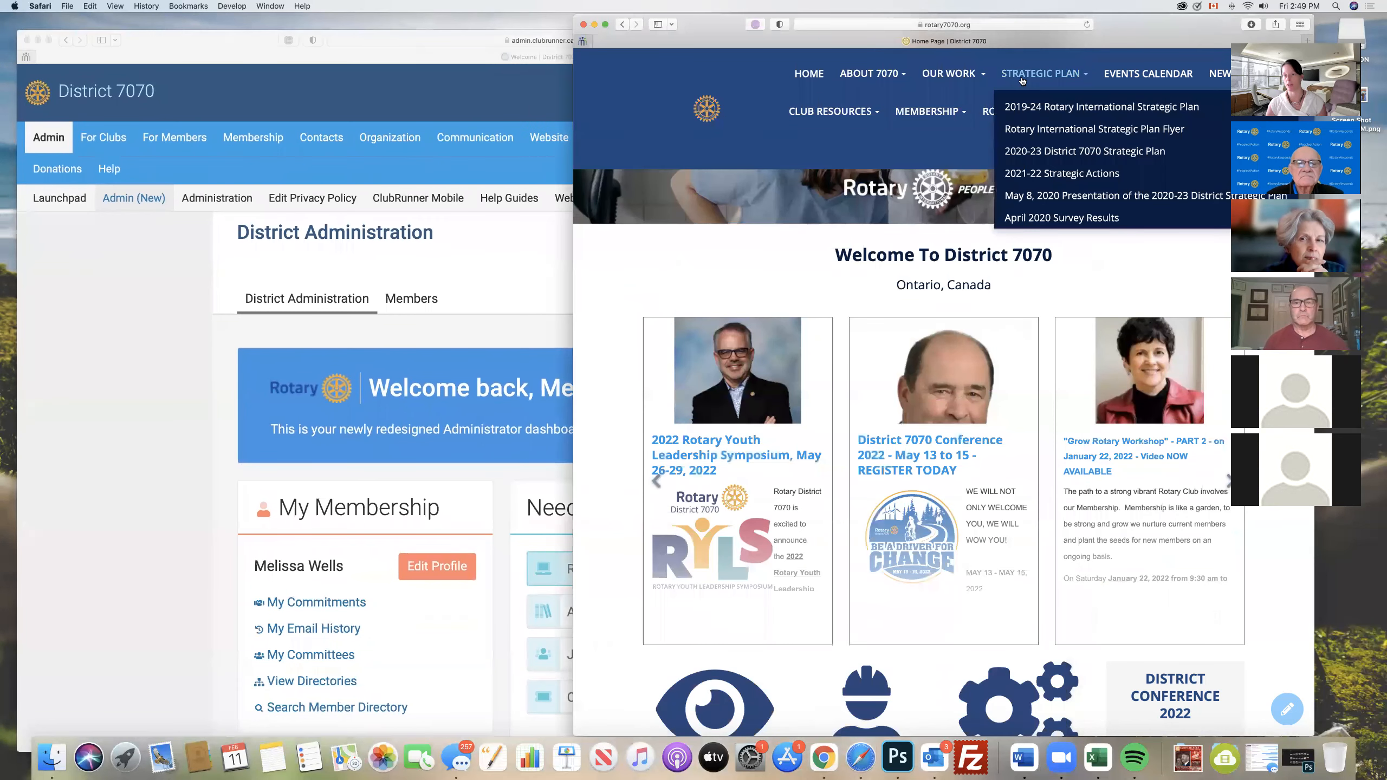
{"action": "mouse_move", "coordinate": [935, 77]}
{"action": "mouse_move", "coordinate": [872, 73]}
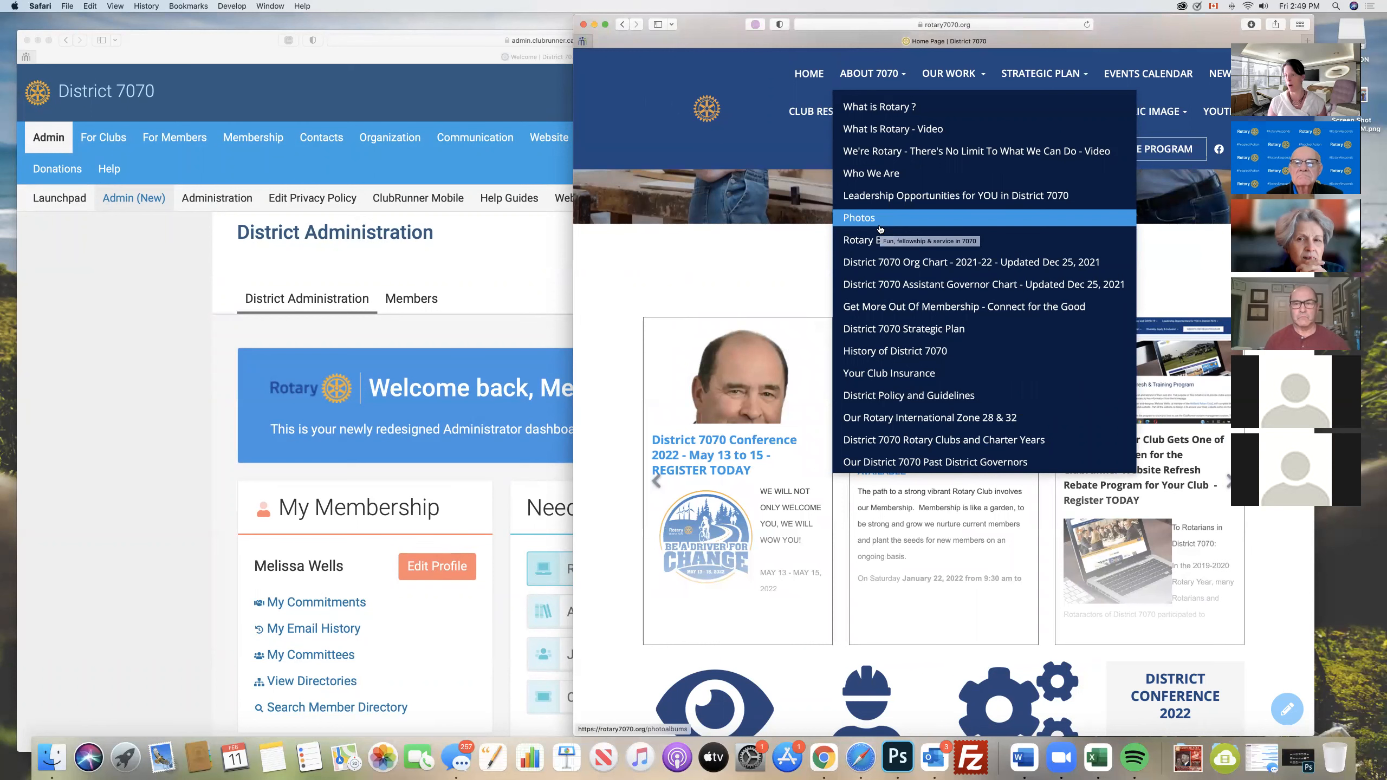
{"action": "left_click", "coordinate": [98, 348]}
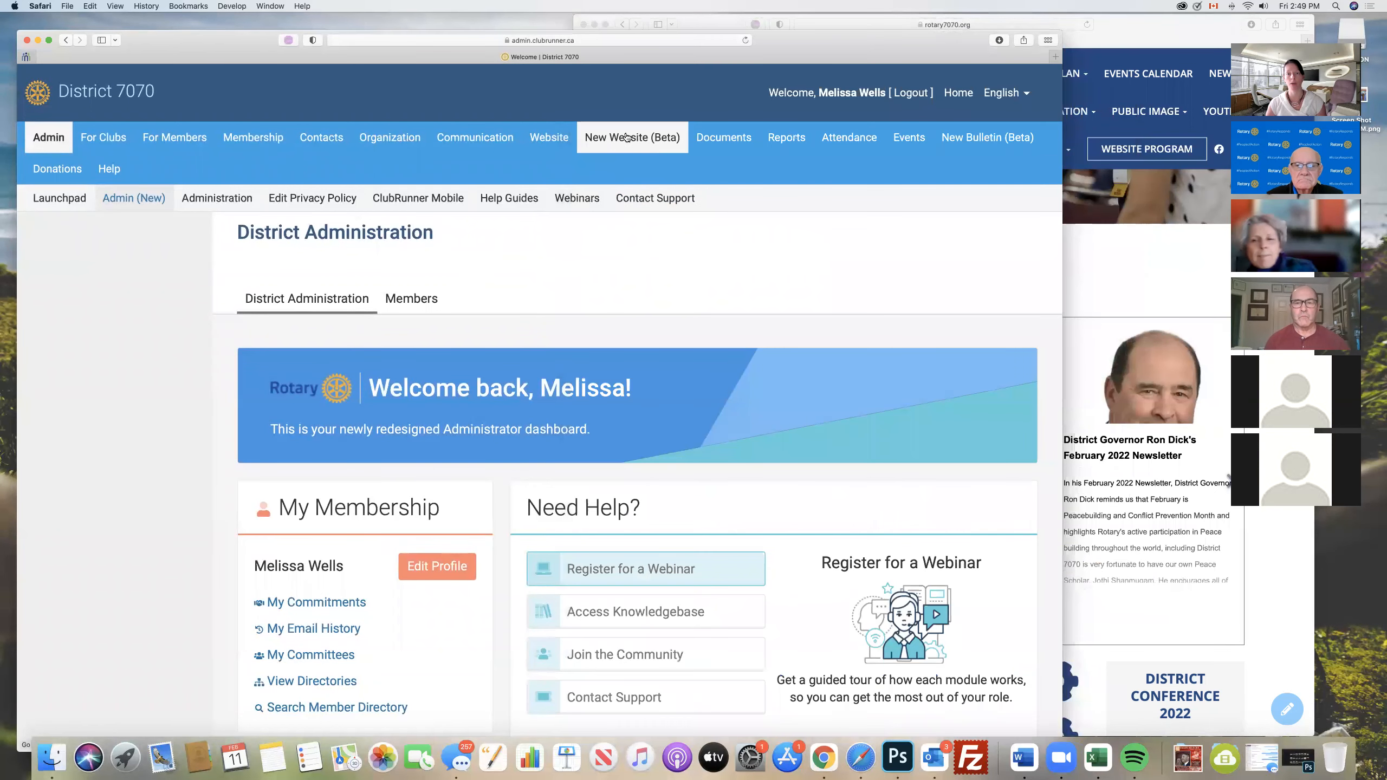
- Open the new website's Custom Page Library and look over the pages in the entire library
{"action": "mouse_move", "coordinate": [626, 137]}
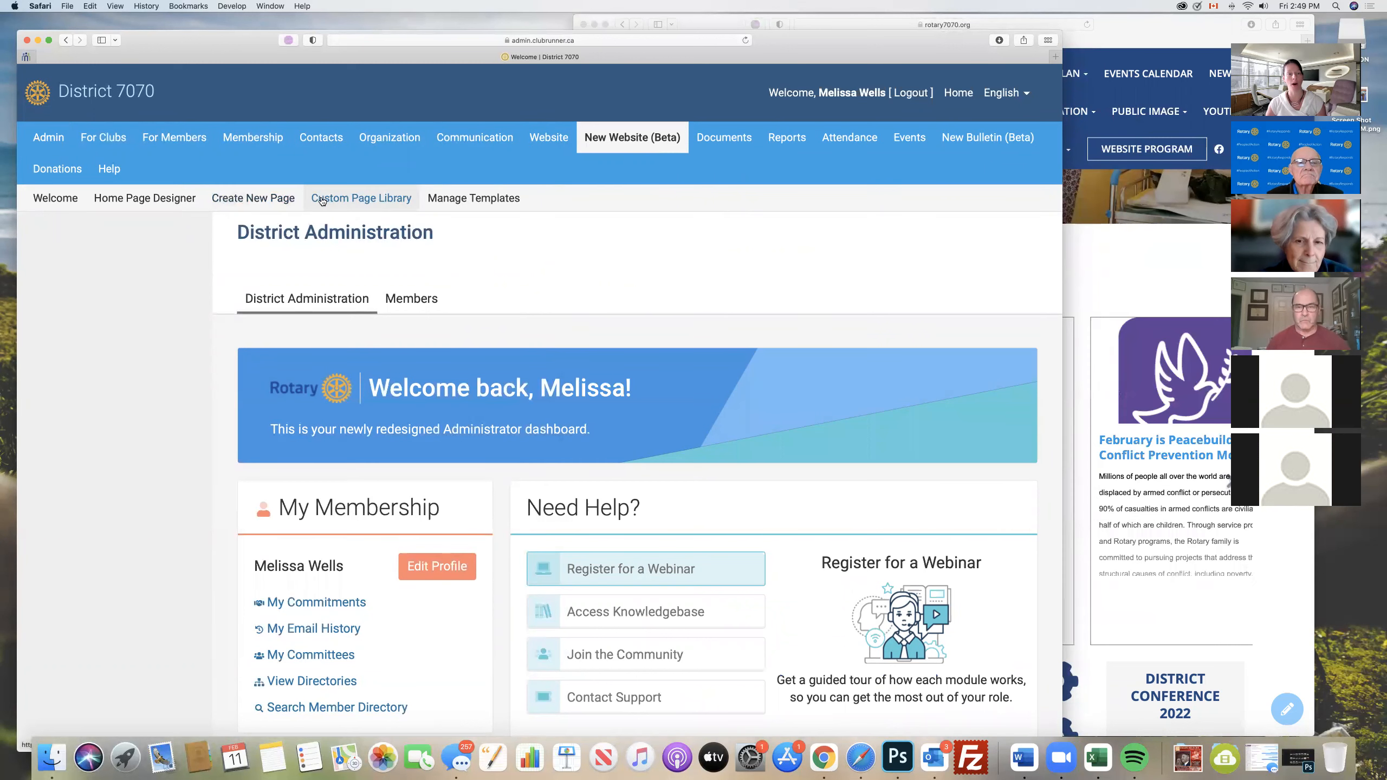
{"action": "left_click", "coordinate": [359, 199]}
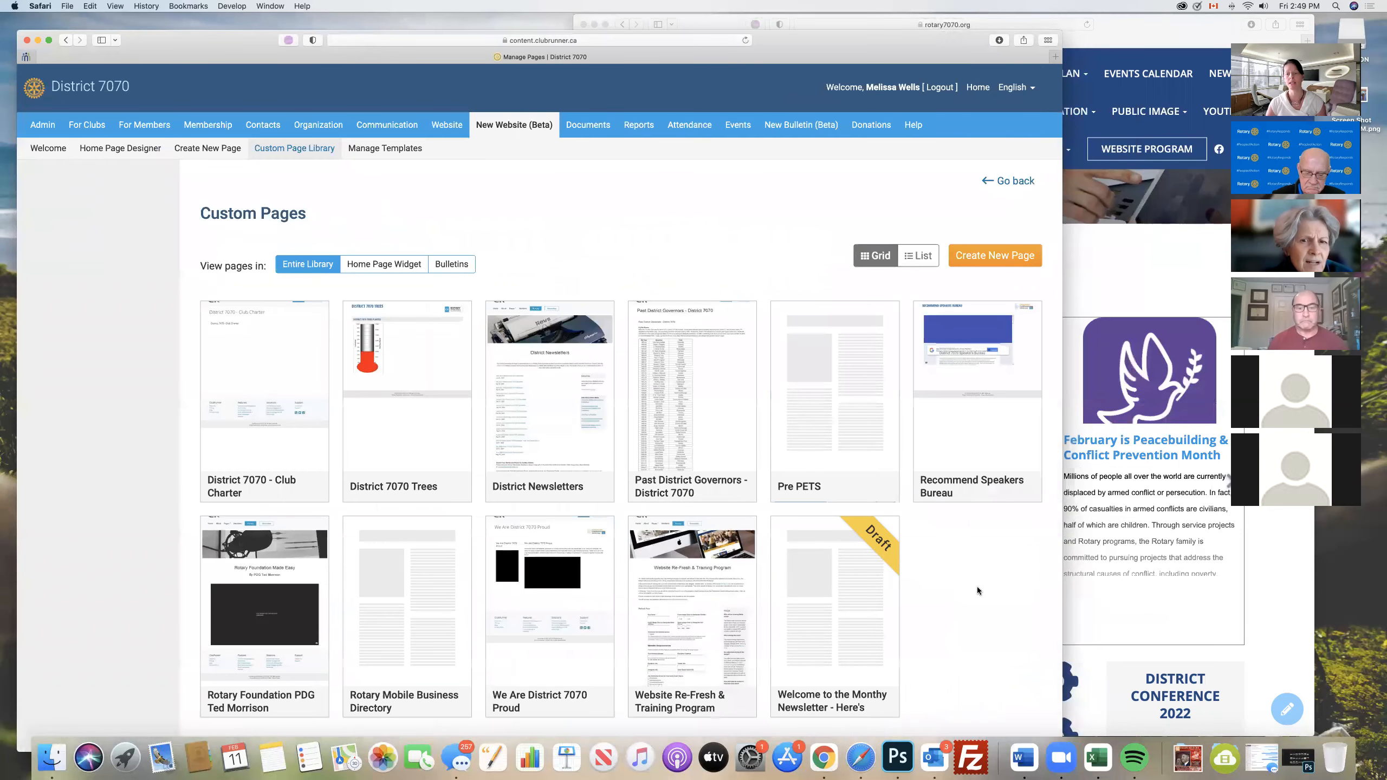
{"action": "scroll", "coordinate": [977, 588], "scroll_direction": "down", "scroll_amount": 2}
{"action": "scroll", "coordinate": [977, 590], "scroll_direction": "up", "scroll_amount": 2}
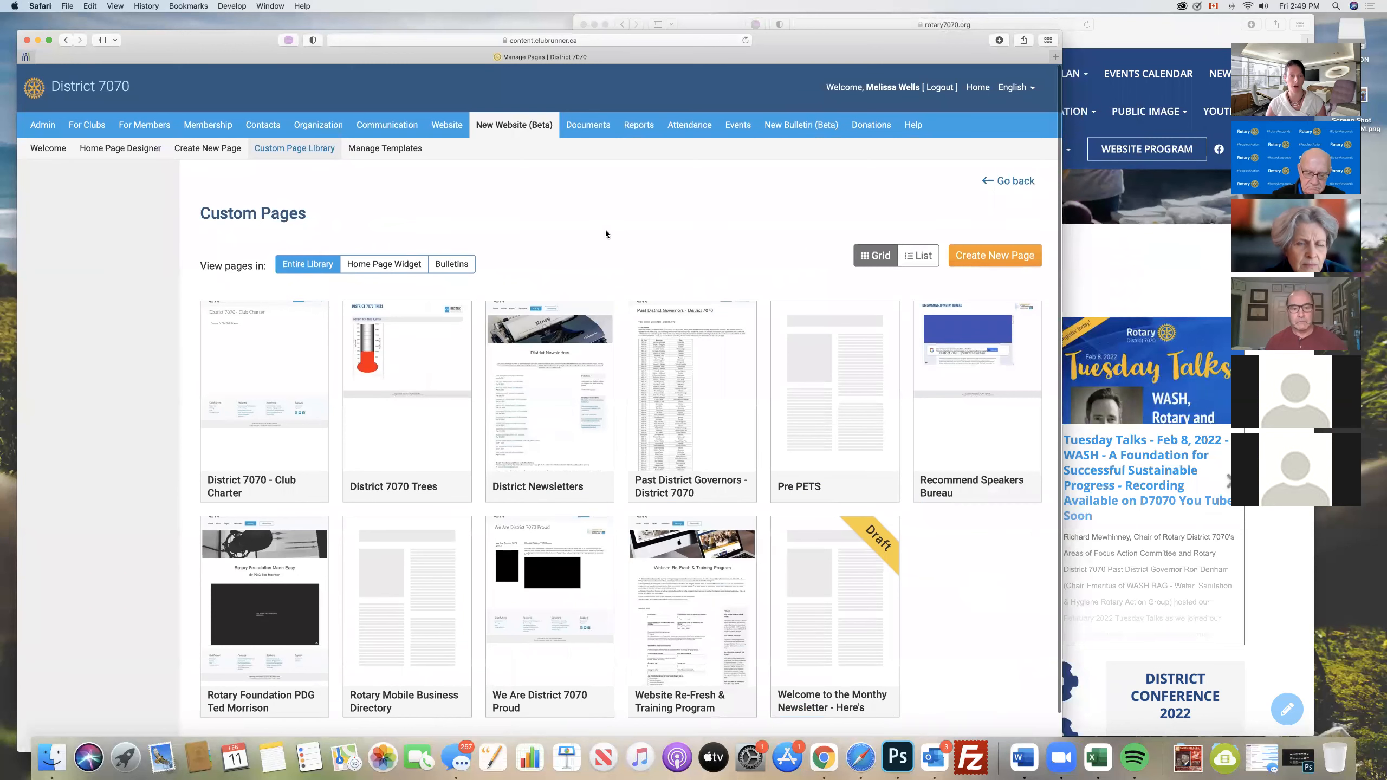
{"action": "scroll", "coordinate": [602, 233], "scroll_direction": "down", "scroll_amount": 1}
{"action": "scroll", "coordinate": [348, 251], "scroll_direction": "down", "scroll_amount": 2}
{"action": "mouse_move", "coordinate": [274, 454]}
{"action": "mouse_move", "coordinate": [268, 587]}
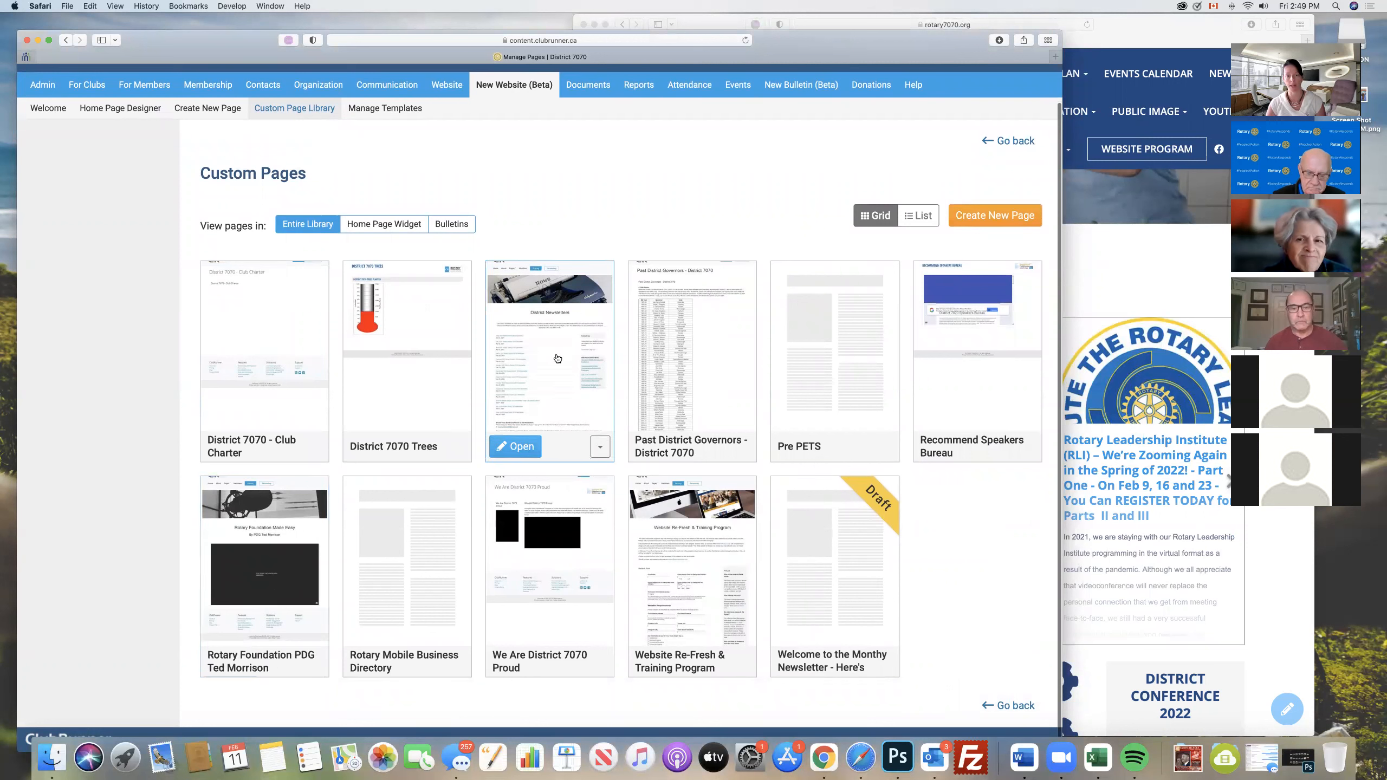
- Show the District Newsletters page's options, open the page in the designer, and look over its newsletter list
{"action": "left_click", "coordinate": [599, 447]}
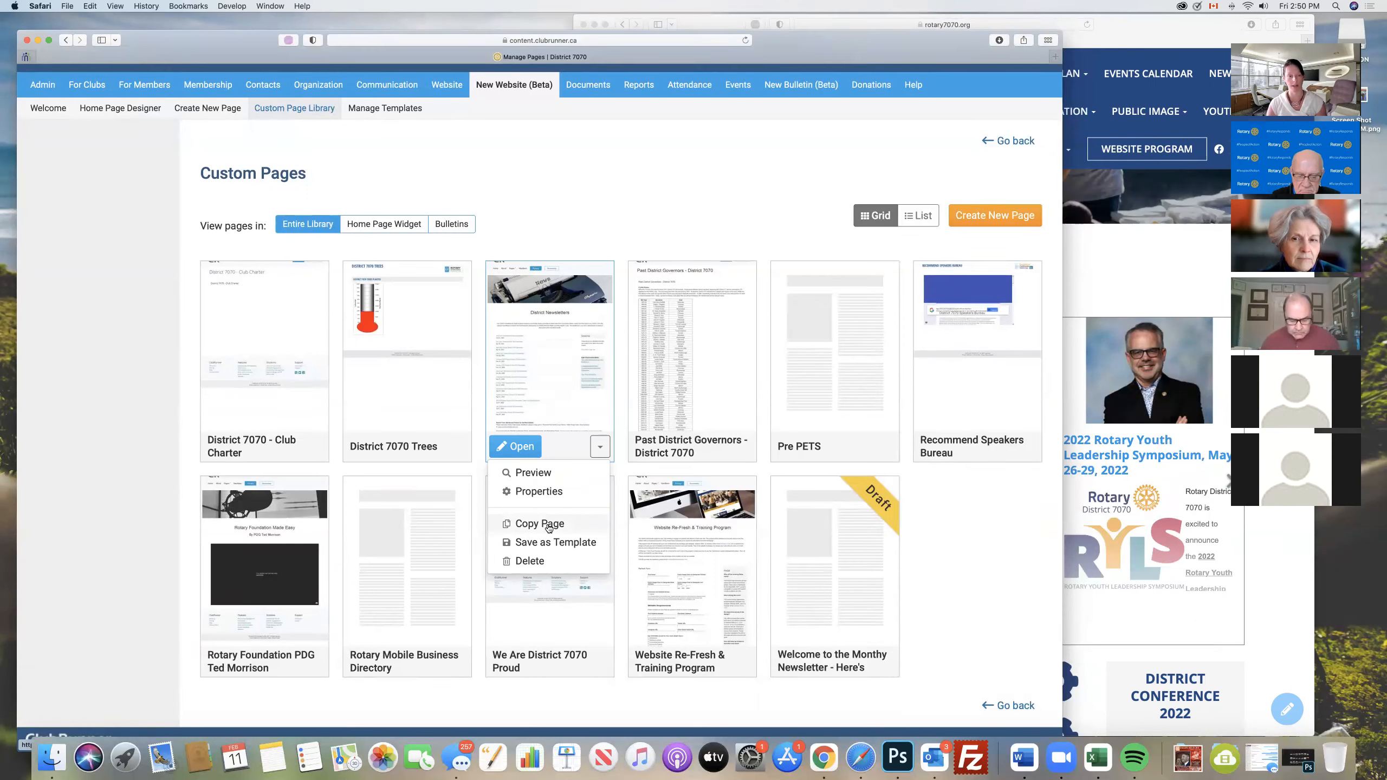
{"action": "left_click", "coordinate": [521, 448]}
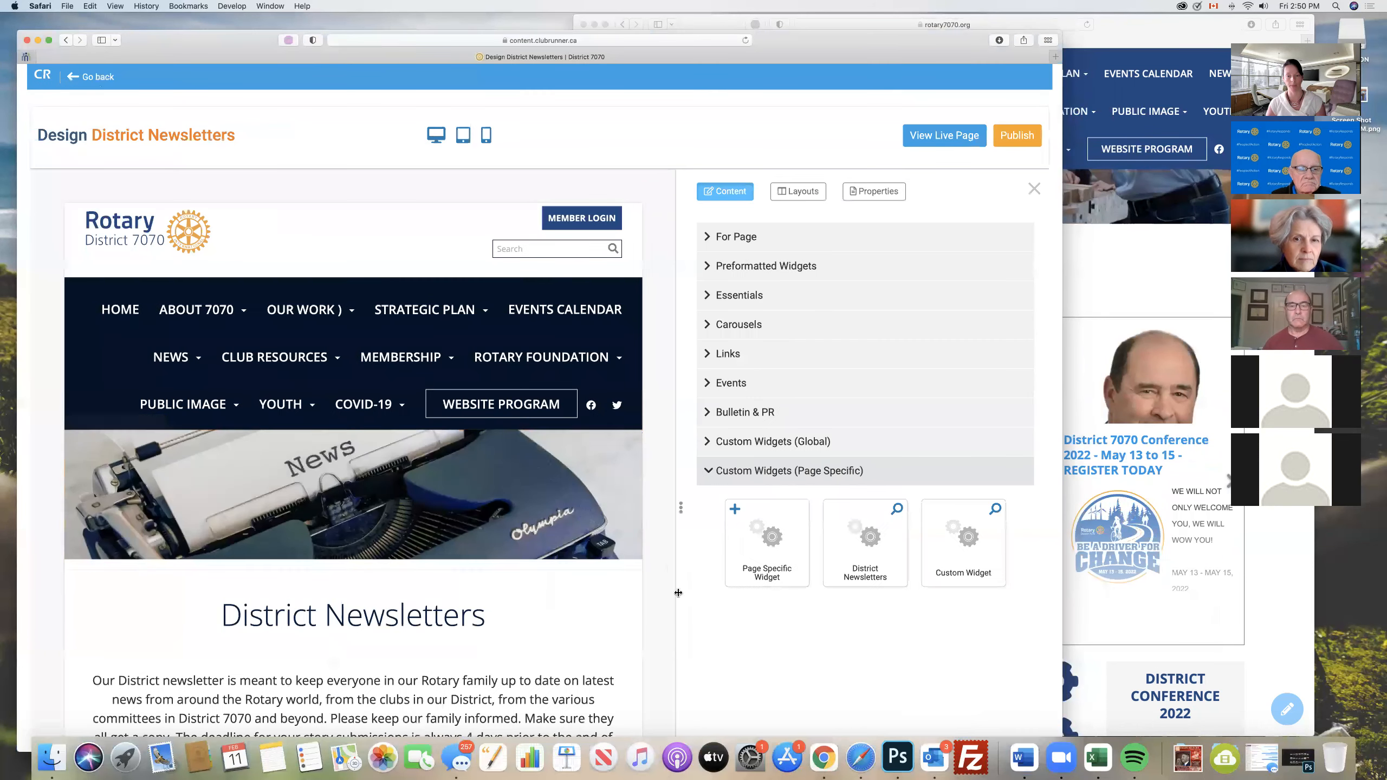
{"action": "scroll", "coordinate": [667, 592], "scroll_direction": "down", "scroll_amount": 6}
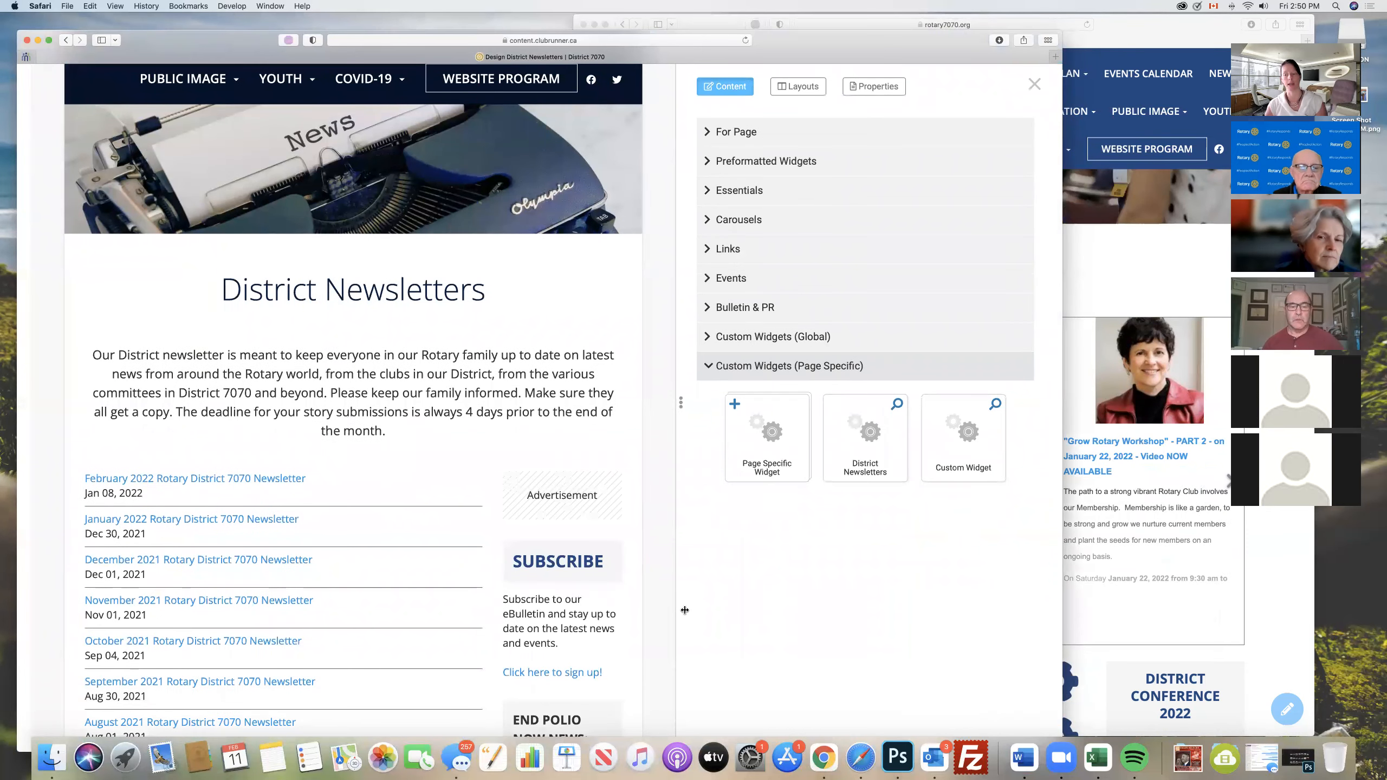
{"action": "scroll", "coordinate": [574, 568], "scroll_direction": "up", "scroll_amount": 3}
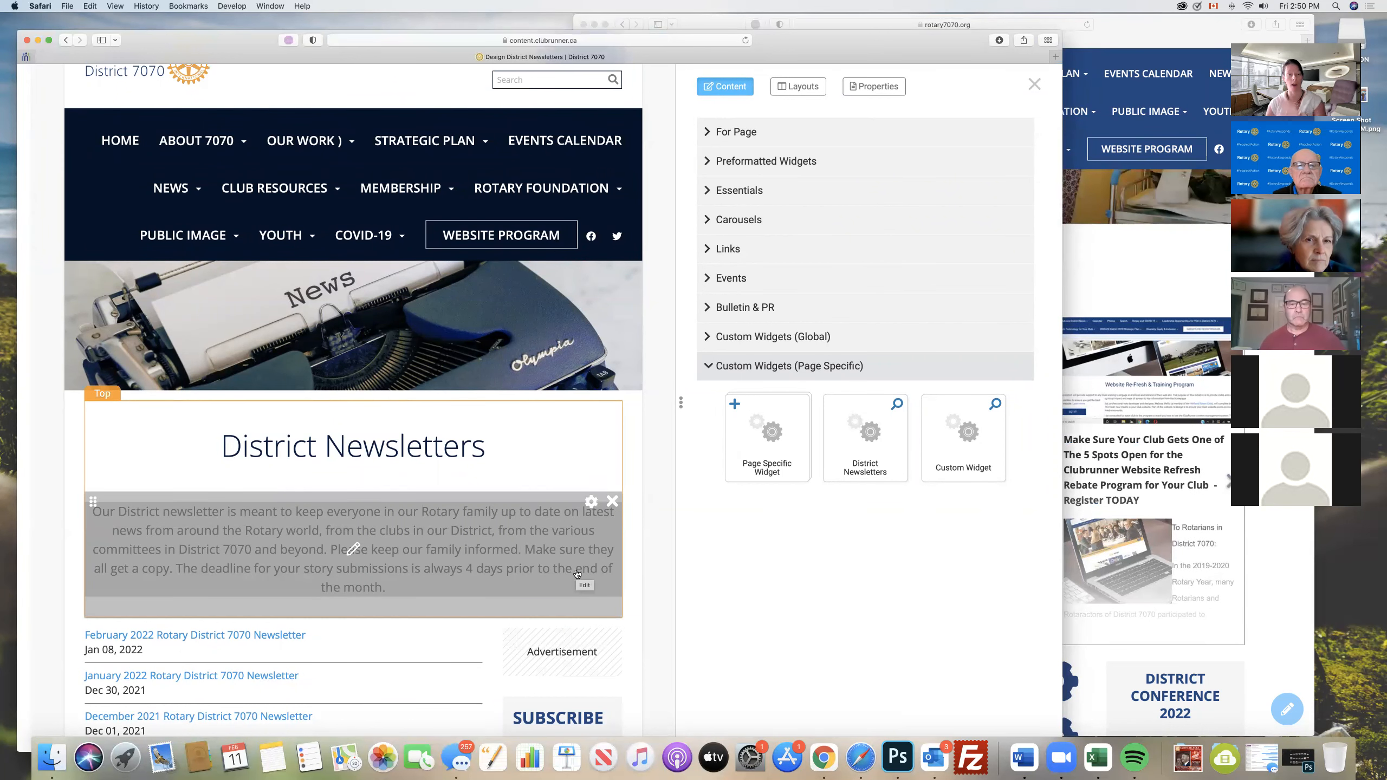
- Look at the widgets in the Links group for the District Newsletters page and collapse the group
{"action": "scroll", "coordinate": [522, 598], "scroll_direction": "up", "scroll_amount": 1}
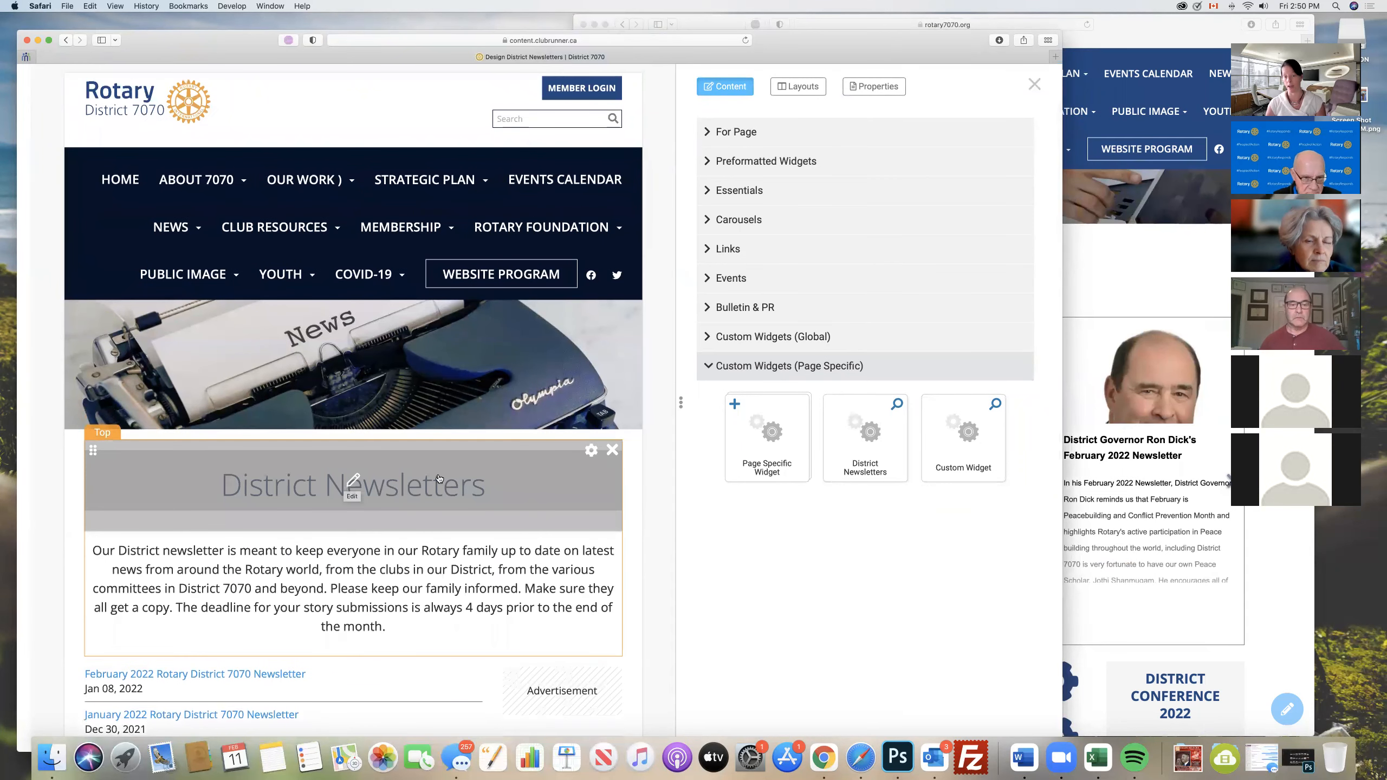
{"action": "left_click", "coordinate": [717, 249]}
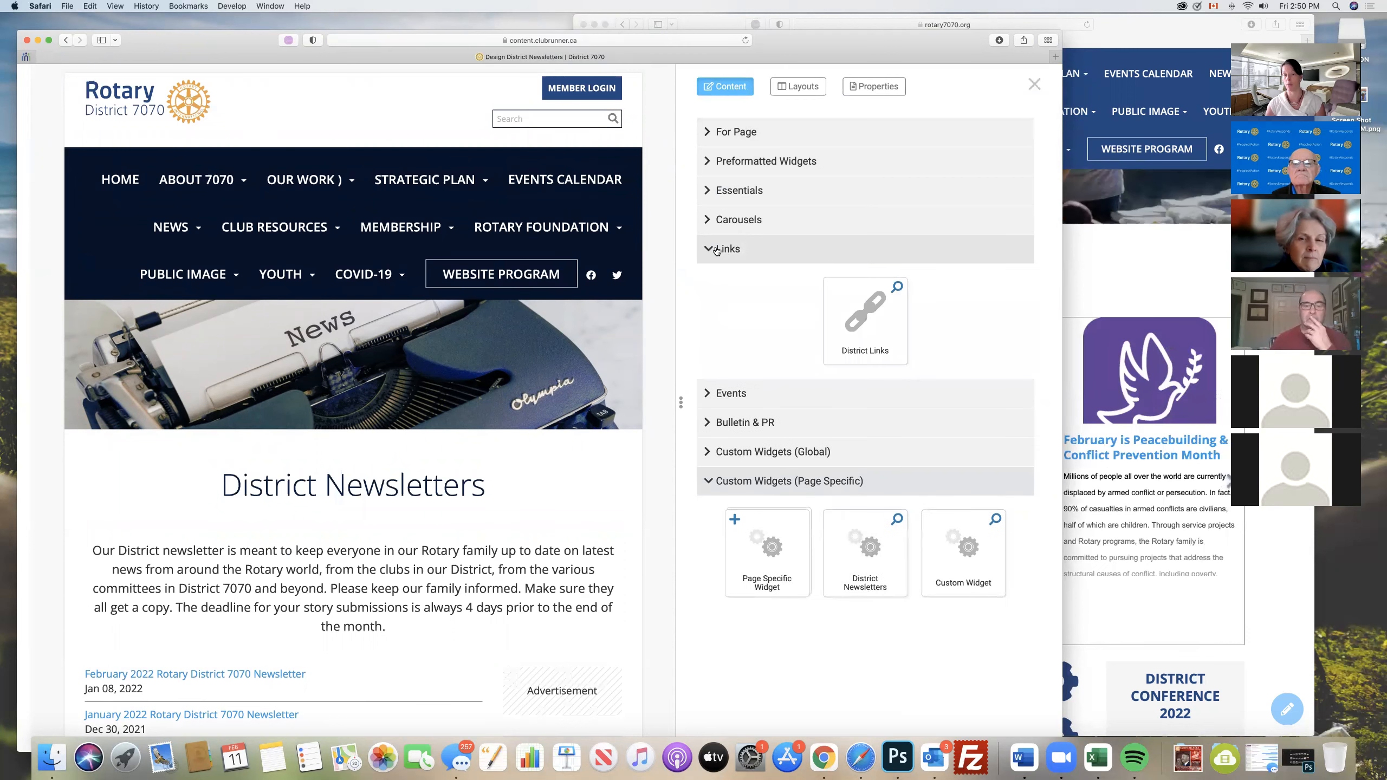
{"action": "left_click", "coordinate": [716, 249]}
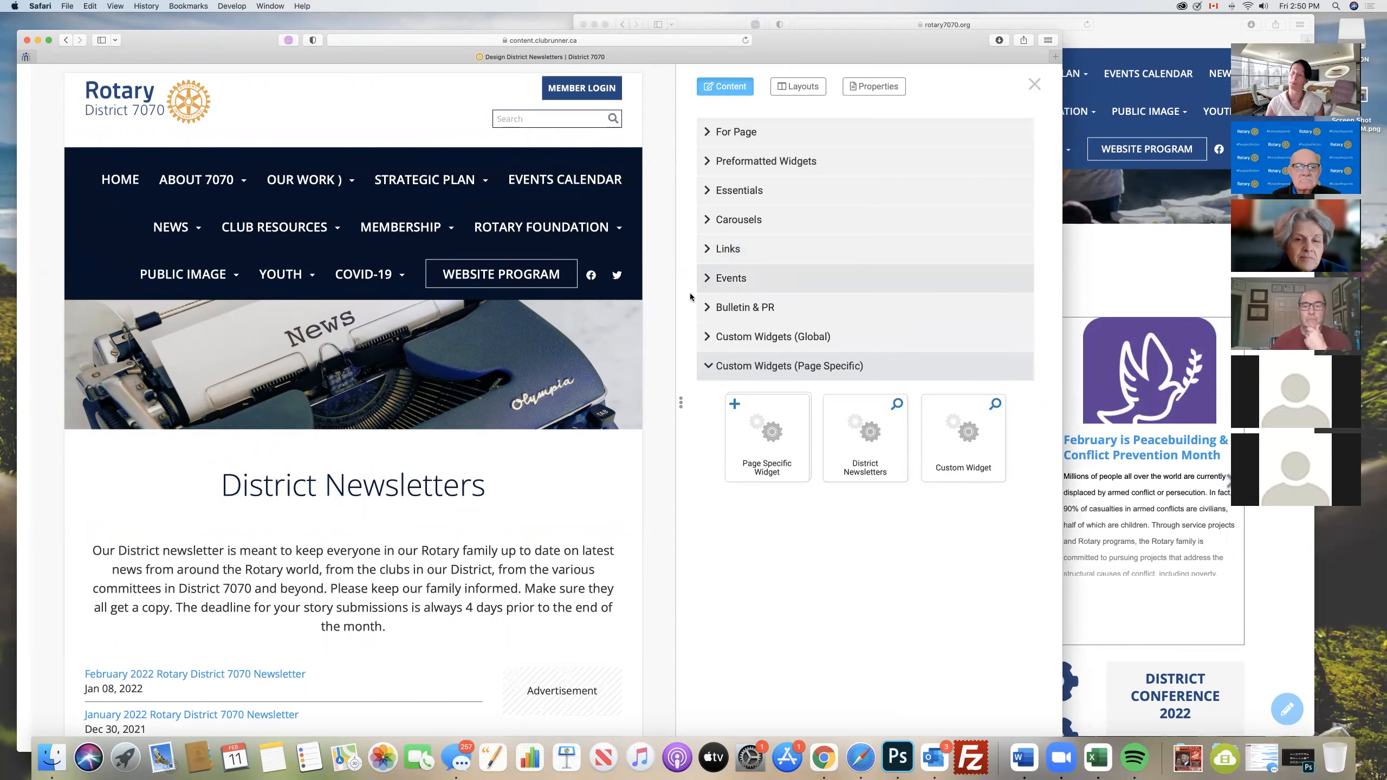
- Look over the District Newsletters page and the Essentials widgets, then show the page-specific custom widgets
{"action": "mouse_move", "coordinate": [507, 421]}
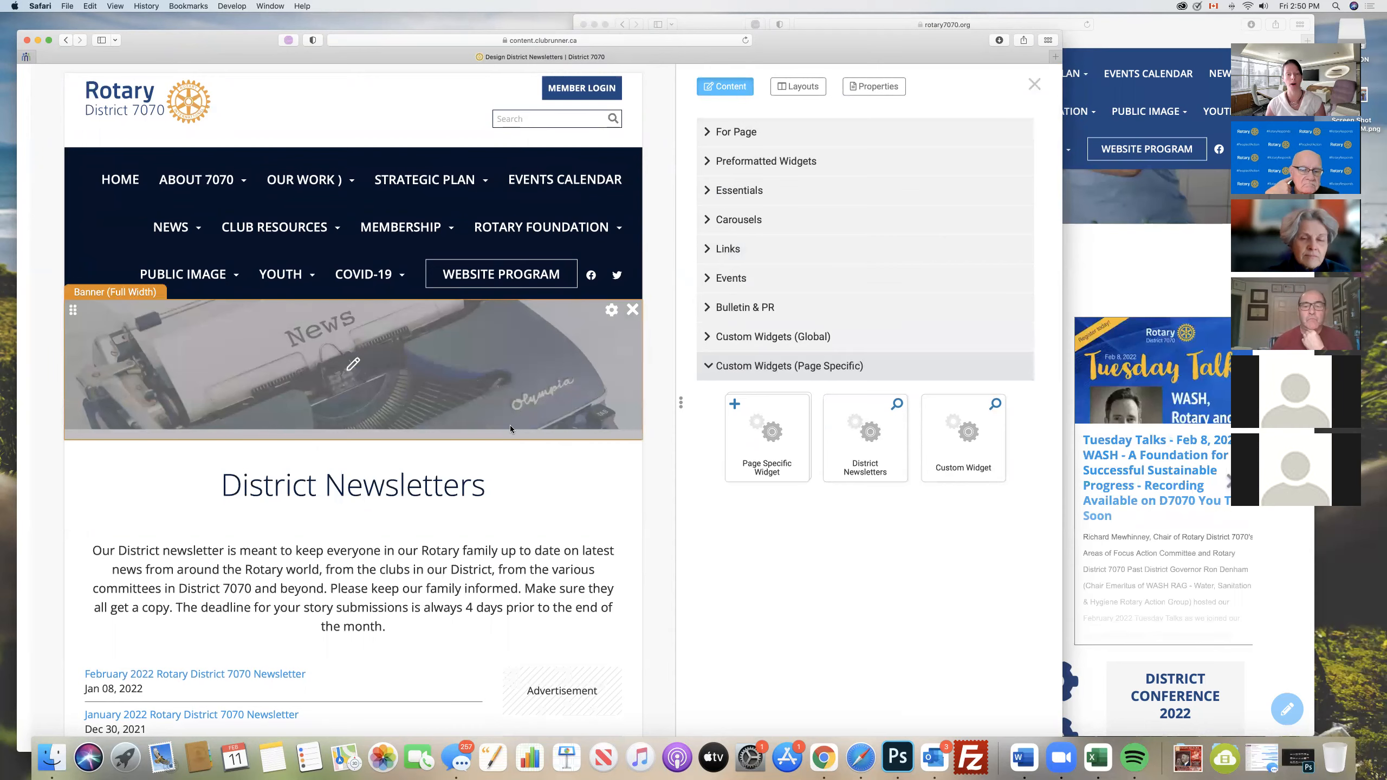
{"action": "scroll", "coordinate": [509, 425], "scroll_direction": "down", "scroll_amount": 7}
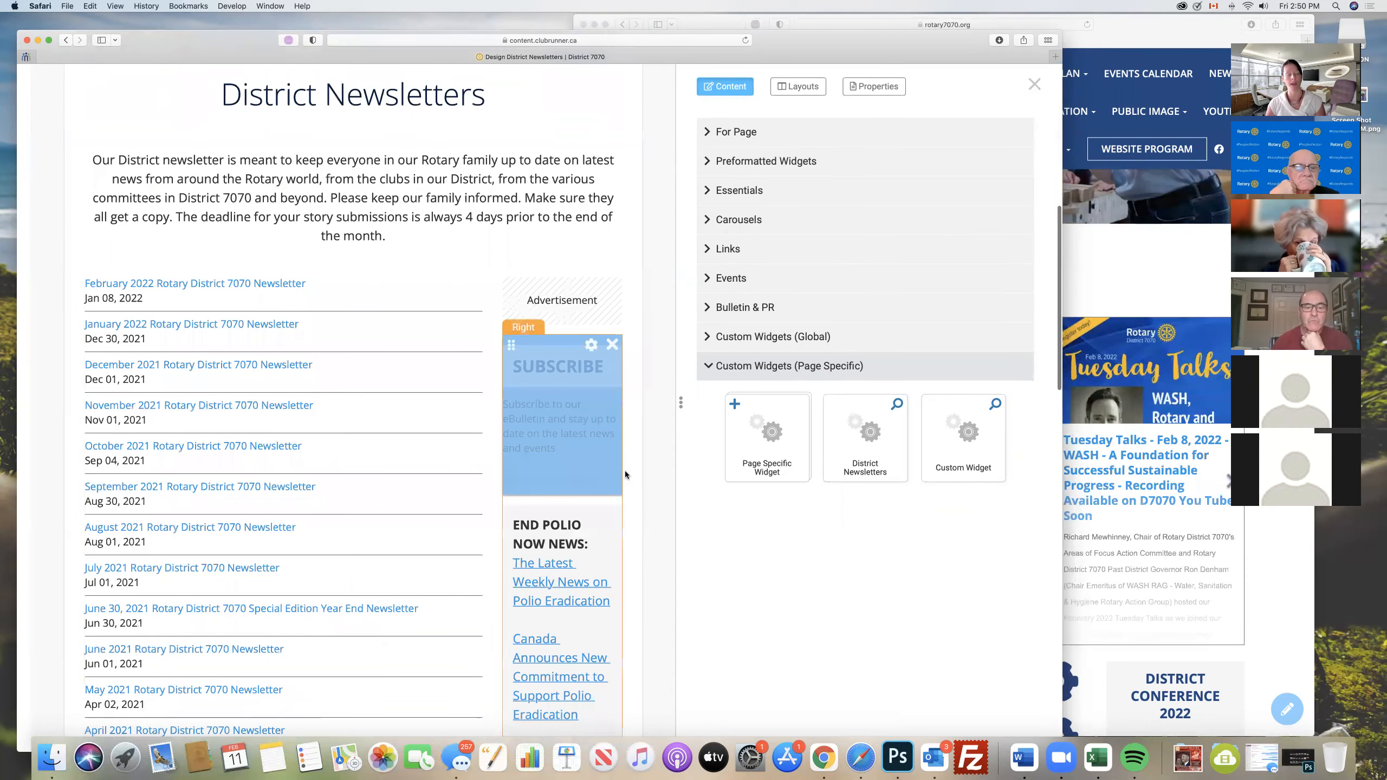
{"action": "left_click", "coordinate": [720, 192]}
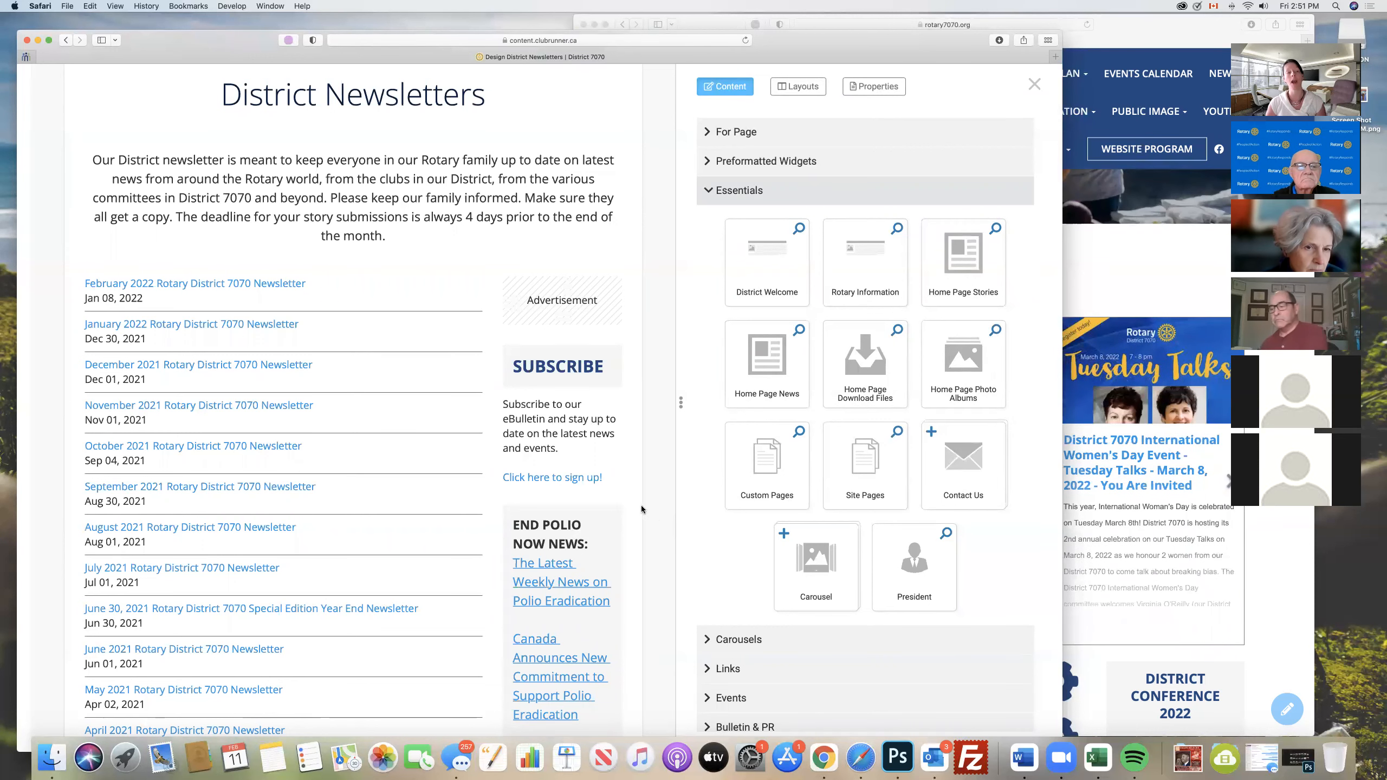
{"action": "mouse_move", "coordinate": [164, 403]}
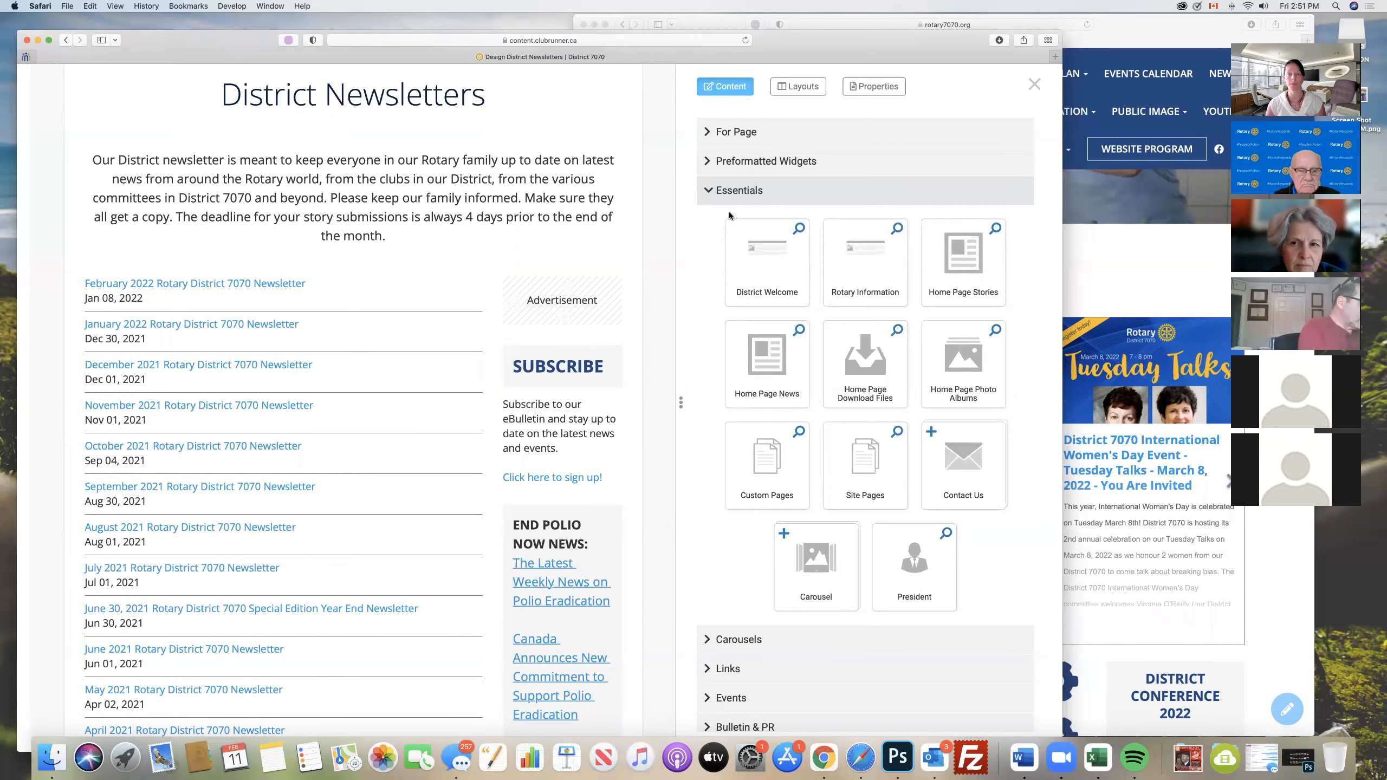
{"action": "left_click", "coordinate": [732, 191]}
{"action": "left_click", "coordinate": [775, 365]}
- Open the District Newsletters page's properties and review the owner name field and the Requires Login option, leaving the access level at Public
{"action": "scroll", "coordinate": [576, 235], "scroll_direction": "up", "scroll_amount": 3}
{"action": "scroll", "coordinate": [576, 235], "scroll_direction": "up", "scroll_amount": 10}
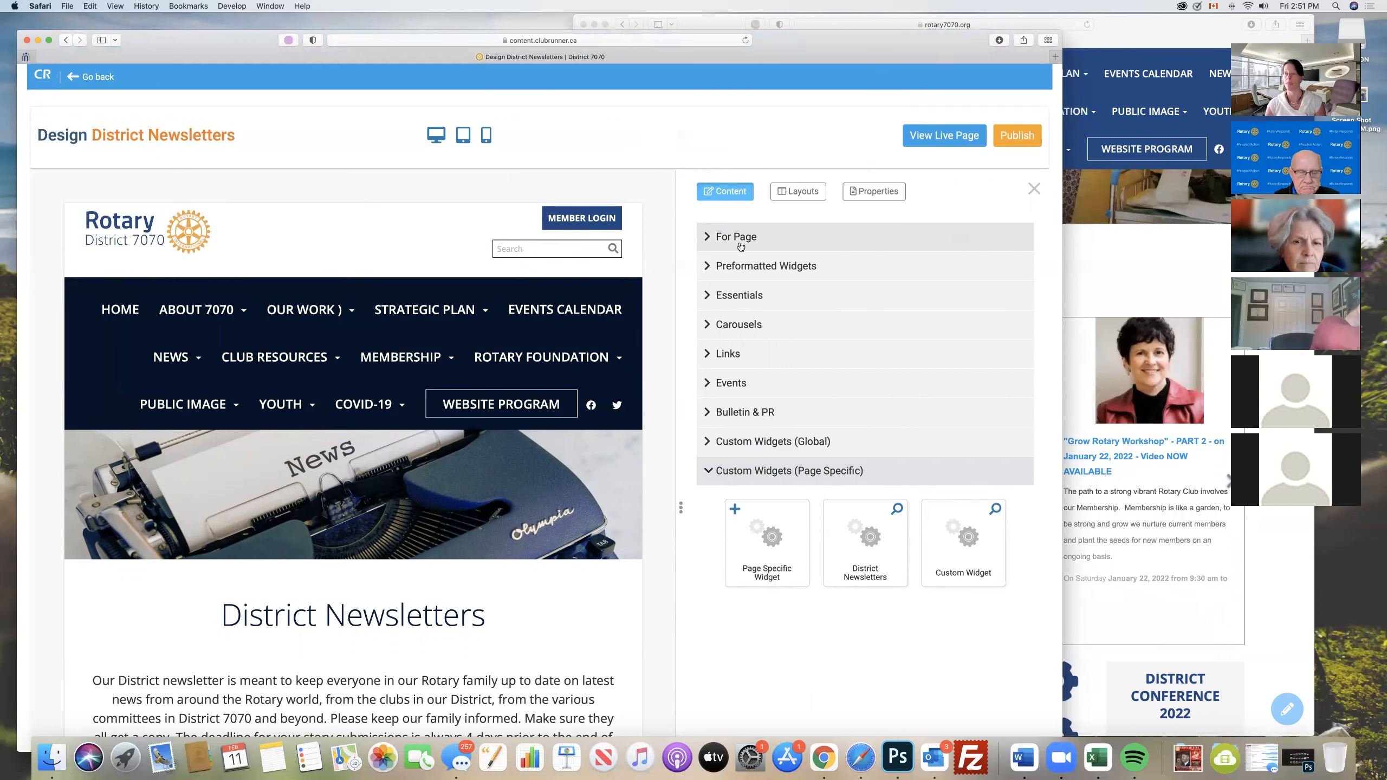
{"action": "left_click", "coordinate": [872, 192]}
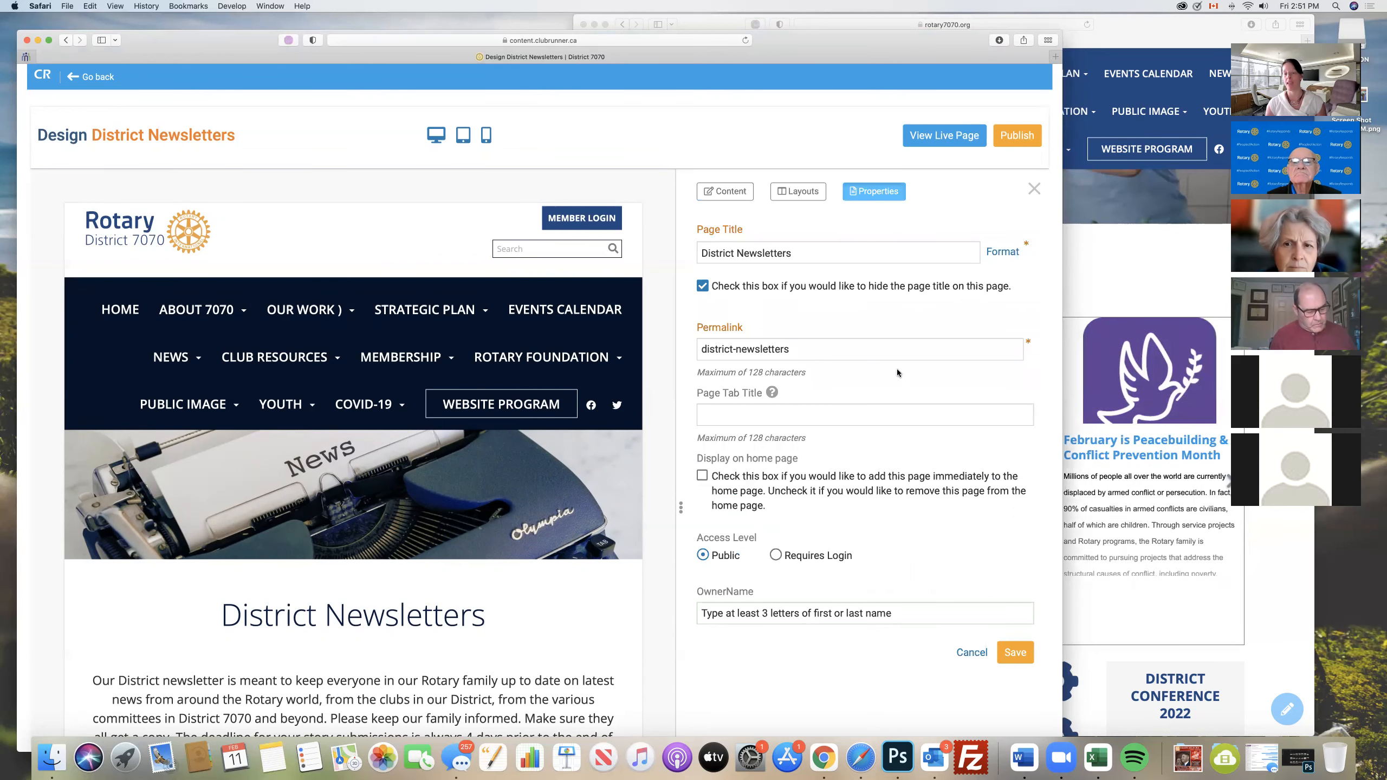
{"action": "scroll", "coordinate": [897, 369], "scroll_direction": "down", "scroll_amount": 4}
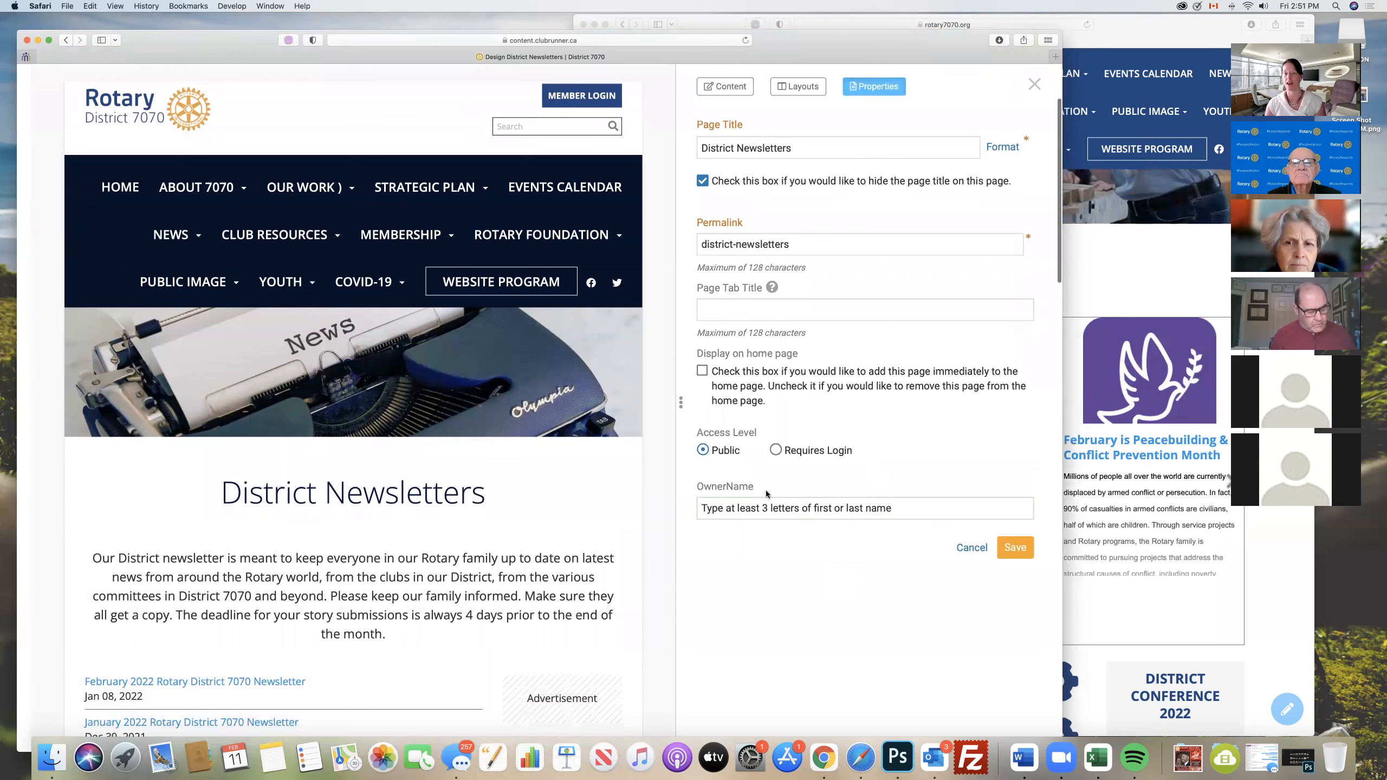
{"action": "left_click_drag", "start_coordinate": [694, 486], "coordinate": [753, 483]}
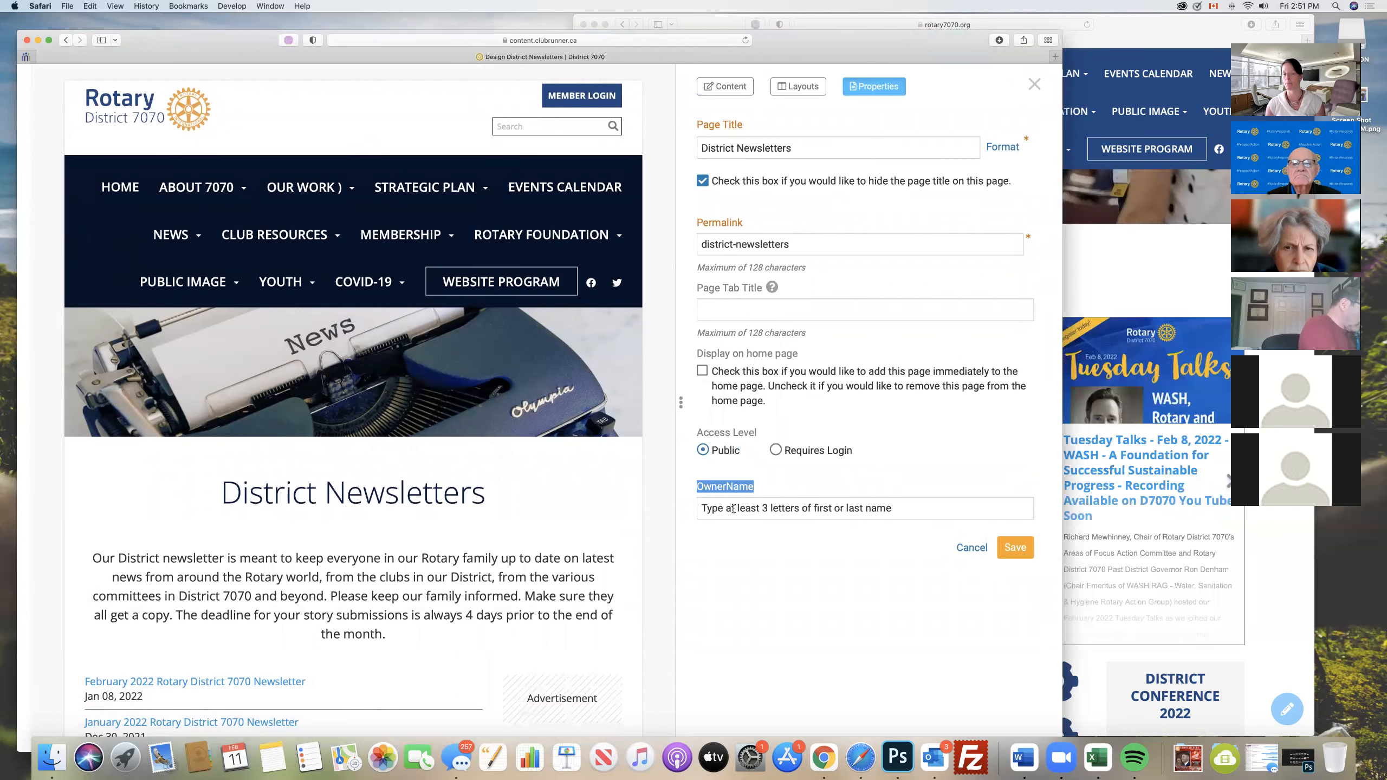
{"action": "left_click", "coordinate": [767, 514]}
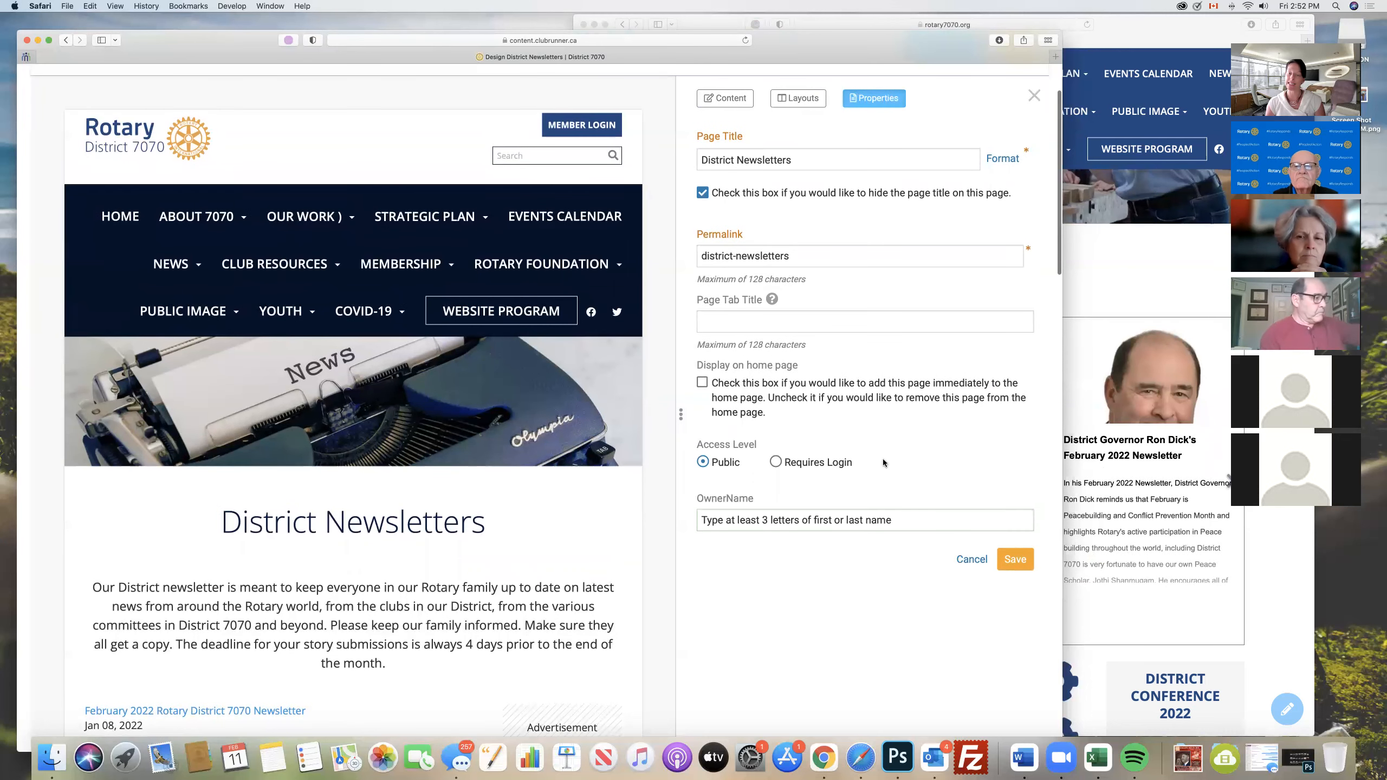
{"action": "left_click", "coordinate": [775, 463]}
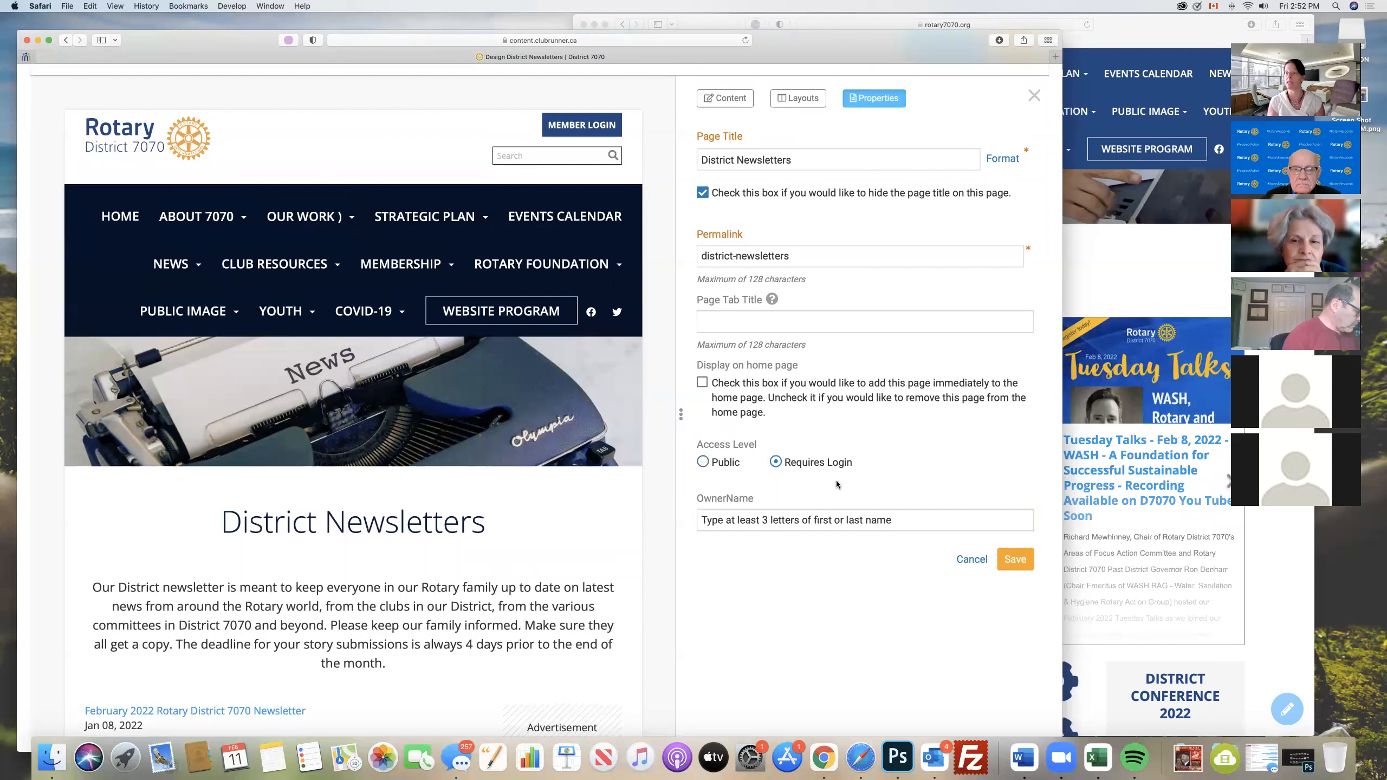
{"action": "left_click", "coordinate": [702, 461]}
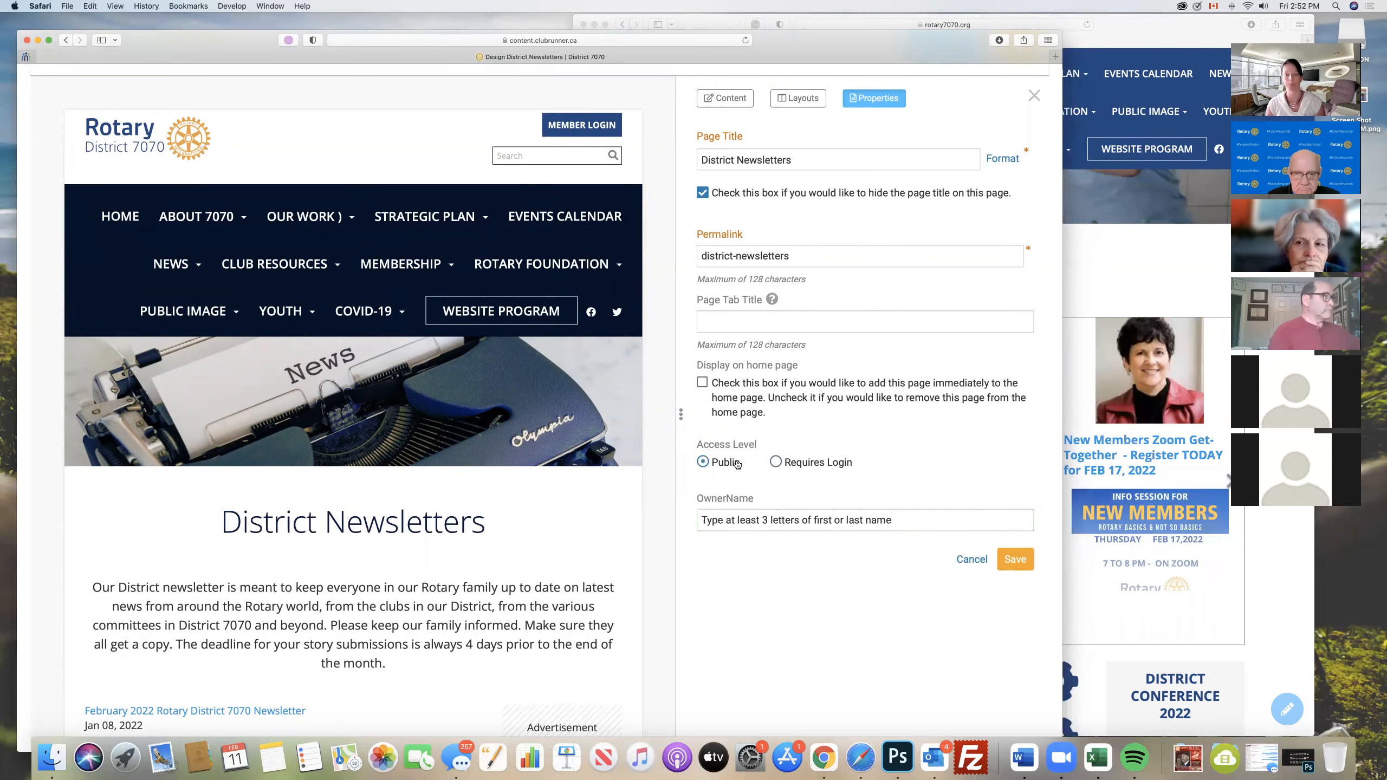
- Try showing the page title on the District Newsletters page by saving it unhidden, then hide the title again and save
{"action": "scroll", "coordinate": [792, 475], "scroll_direction": "up", "scroll_amount": 3}
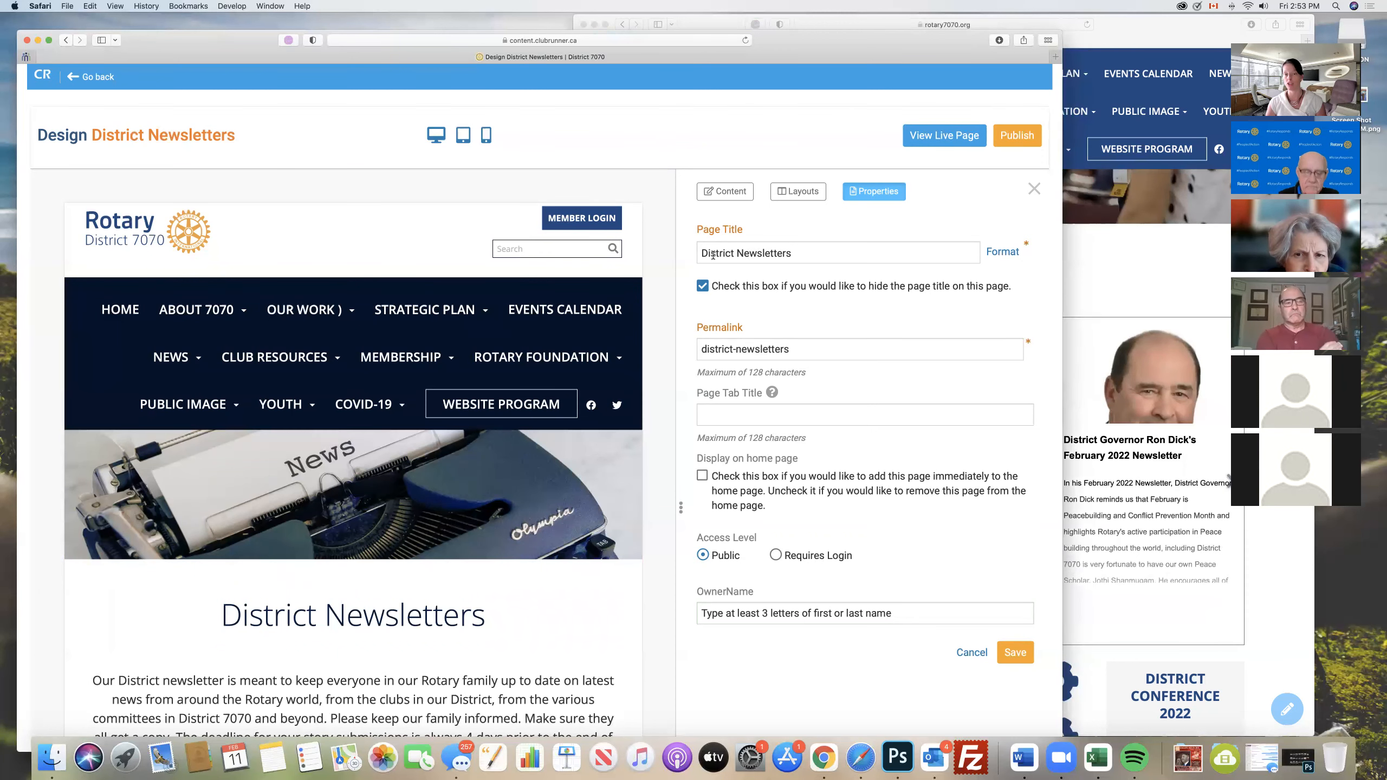
{"action": "left_click", "coordinate": [703, 286]}
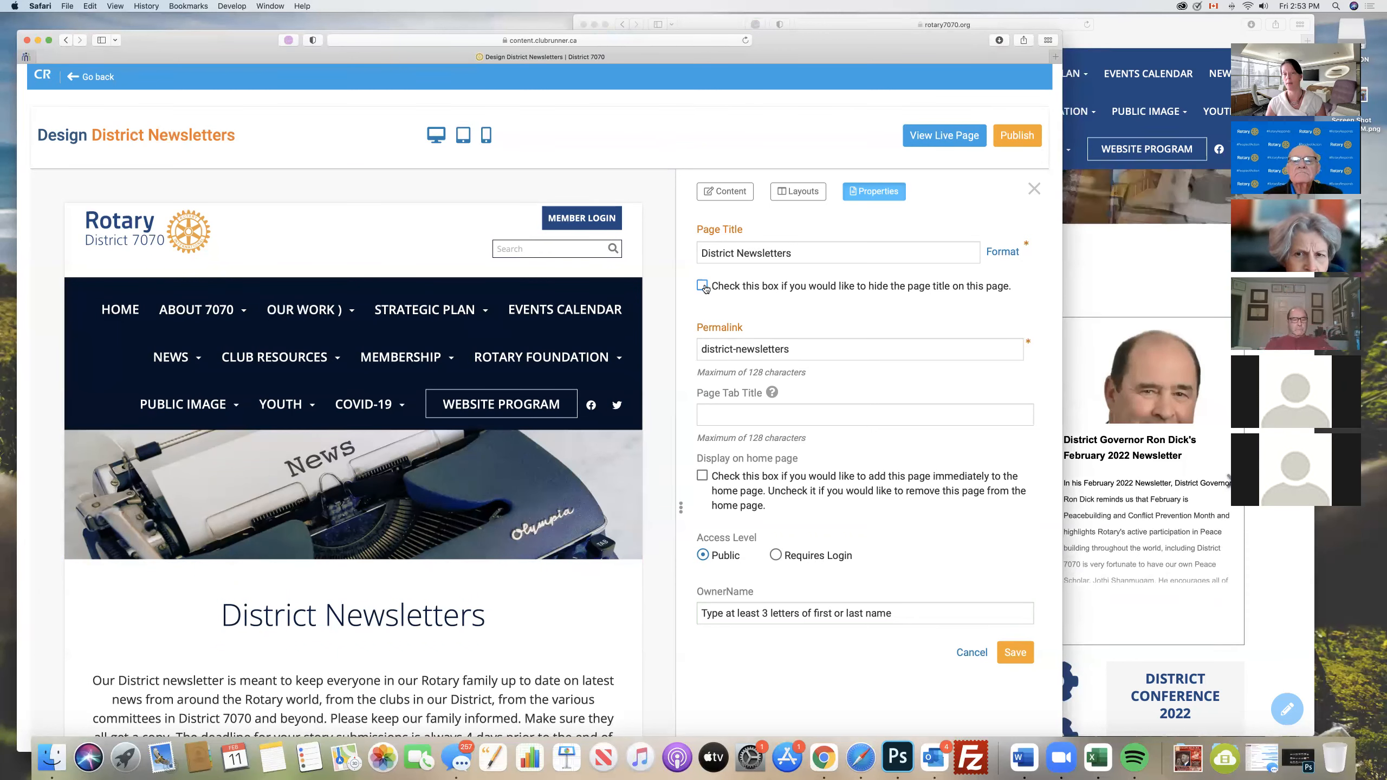
{"action": "left_click", "coordinate": [1014, 653]}
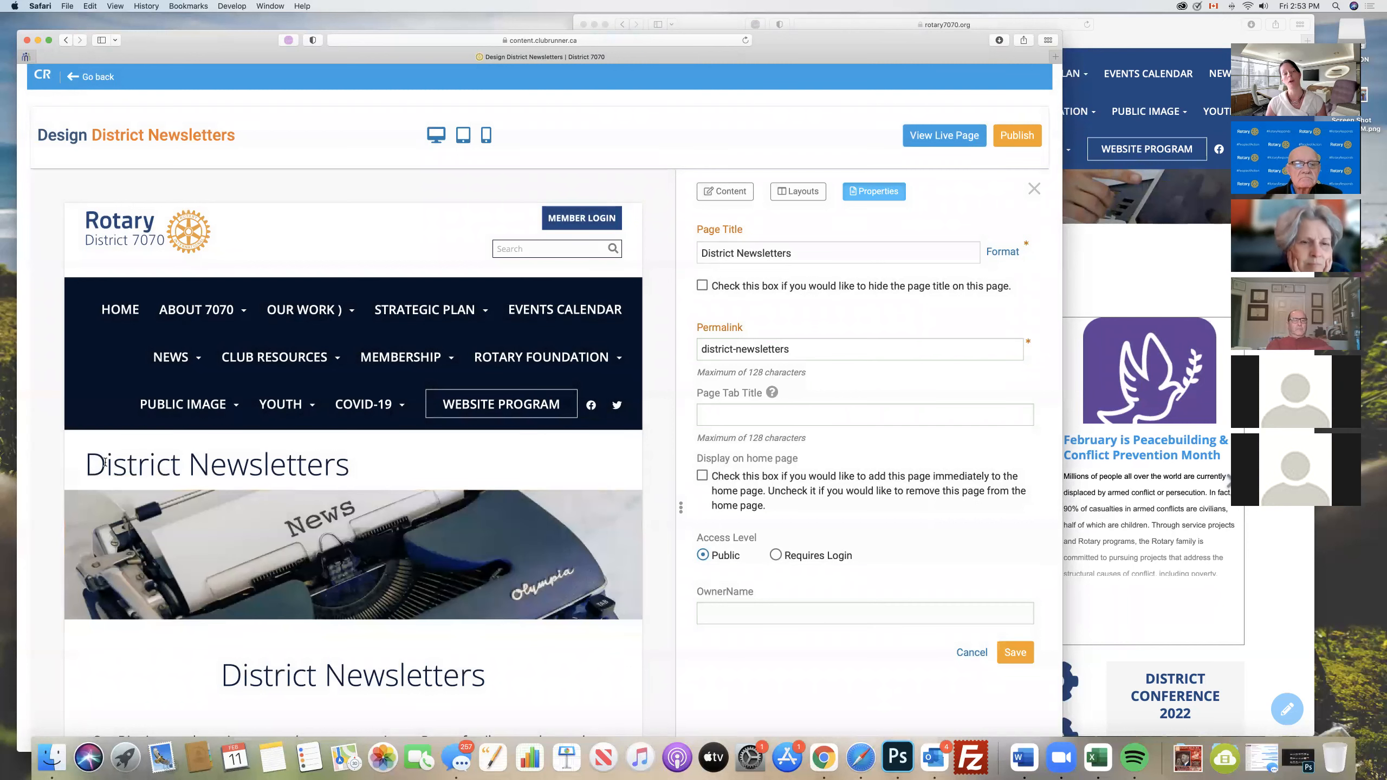
{"action": "left_click_drag", "start_coordinate": [86, 464], "coordinate": [360, 469]}
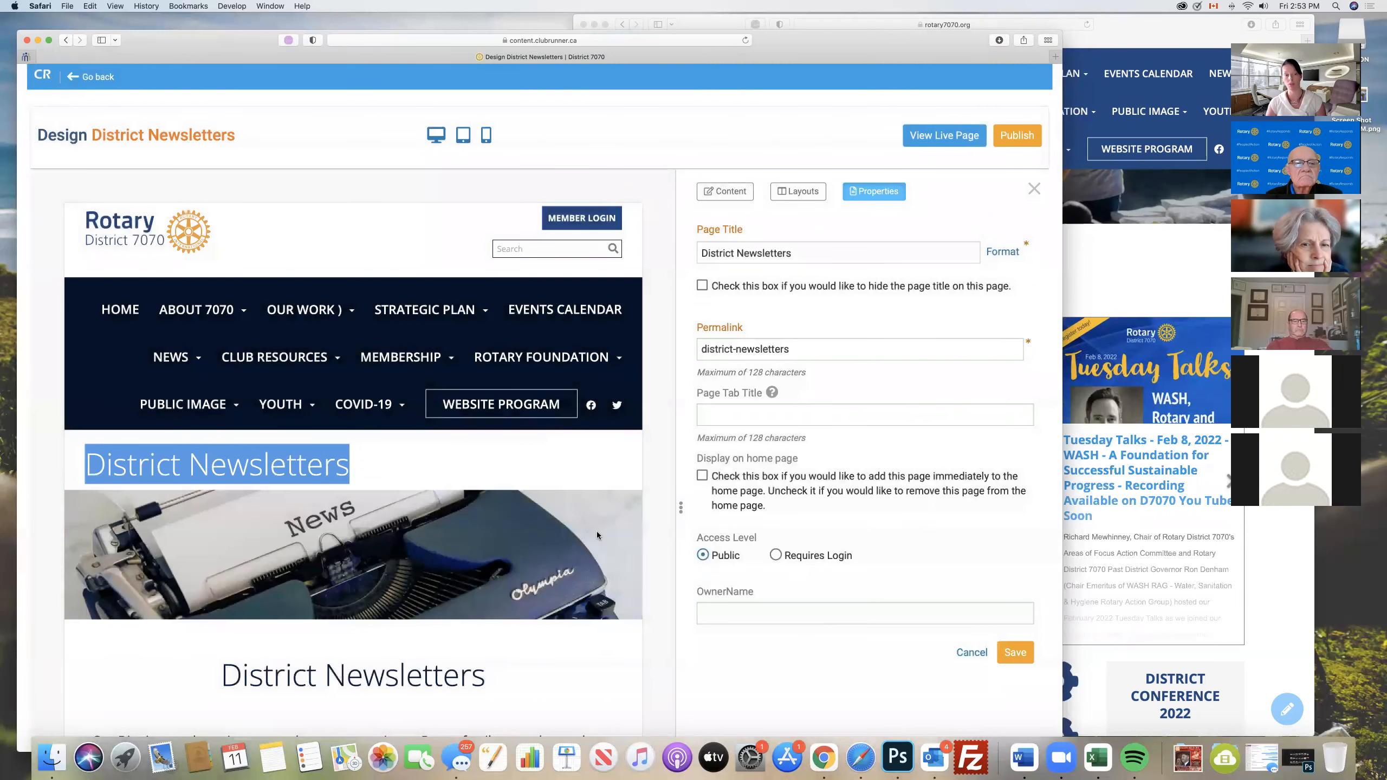
{"action": "left_click", "coordinate": [819, 660]}
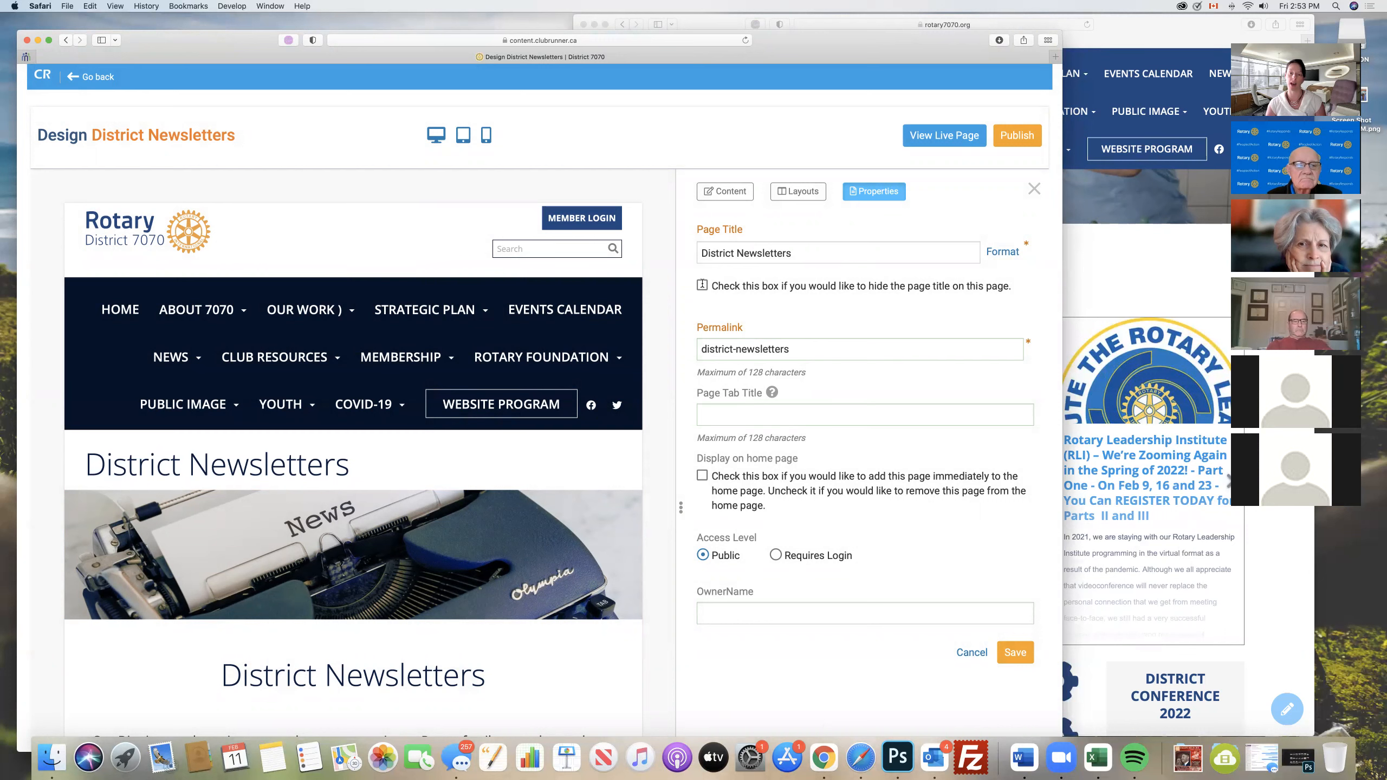
{"action": "left_click", "coordinate": [992, 660]}
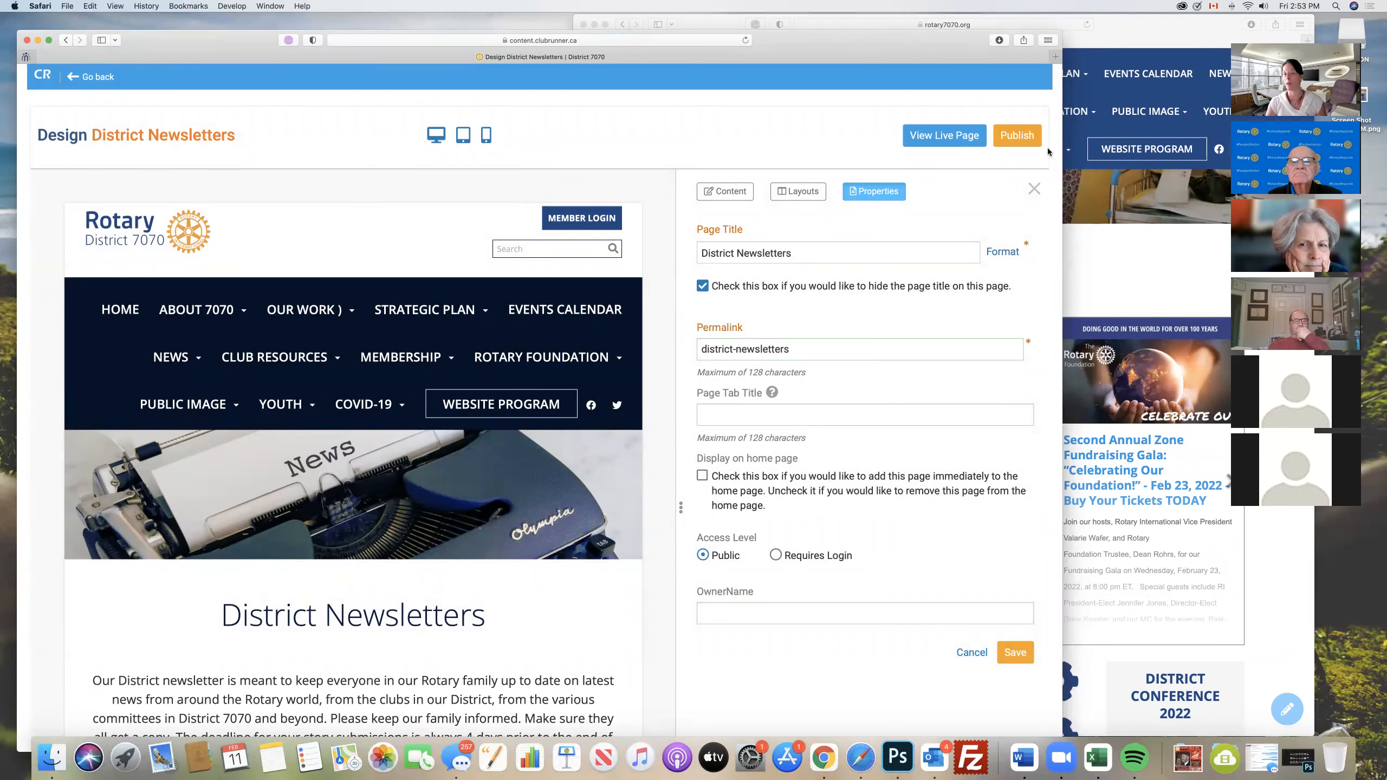
- Return to the custom page library, start creating a new page, and look over the available templates
{"action": "left_click", "coordinate": [1002, 142]}
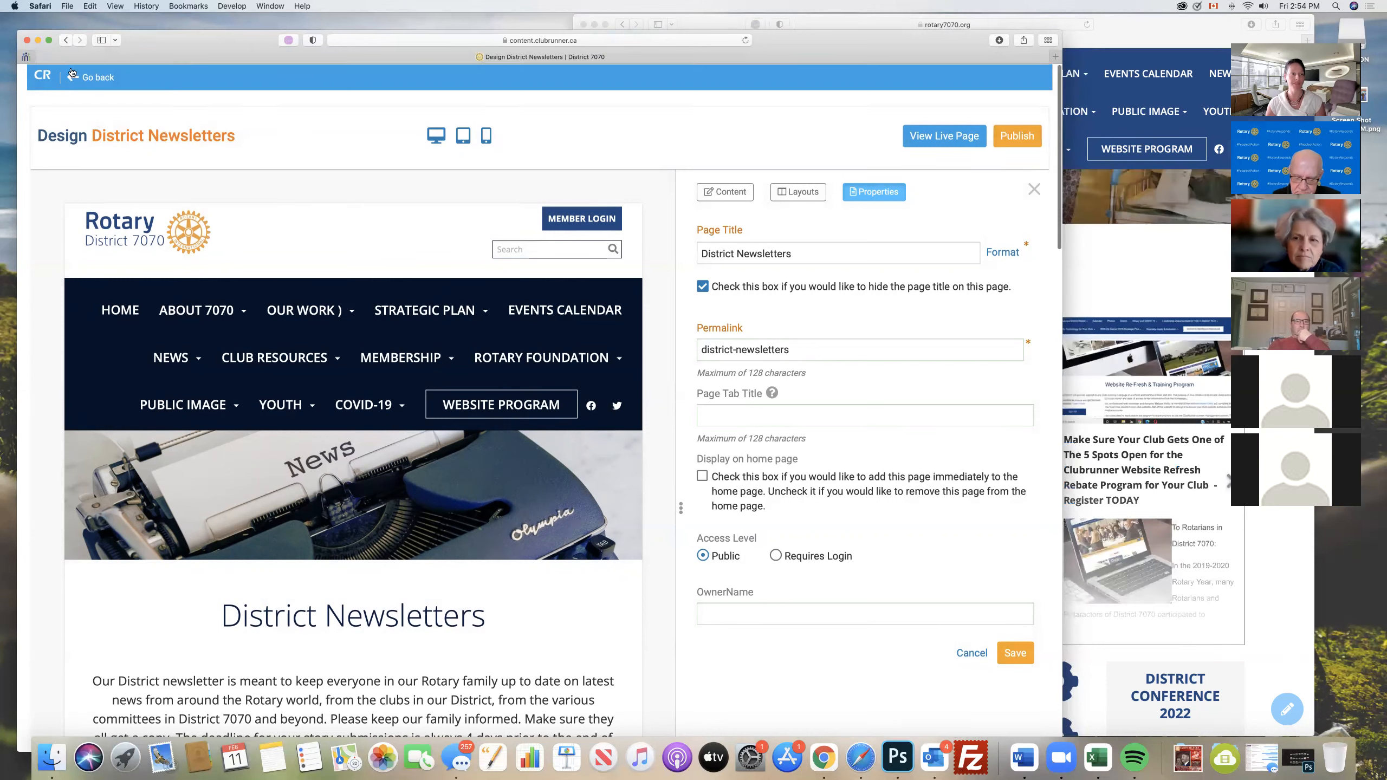
{"action": "left_click", "coordinate": [99, 77]}
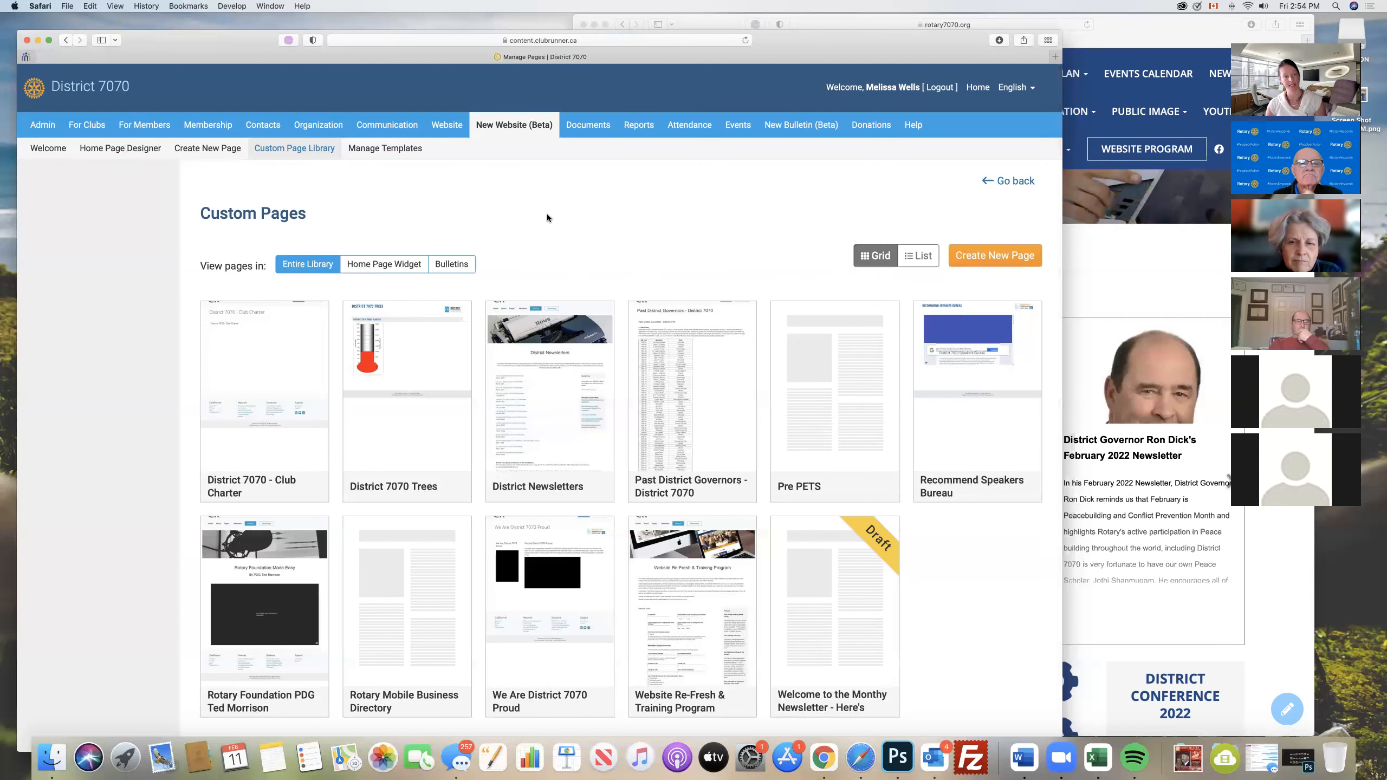
{"action": "left_click", "coordinate": [199, 149]}
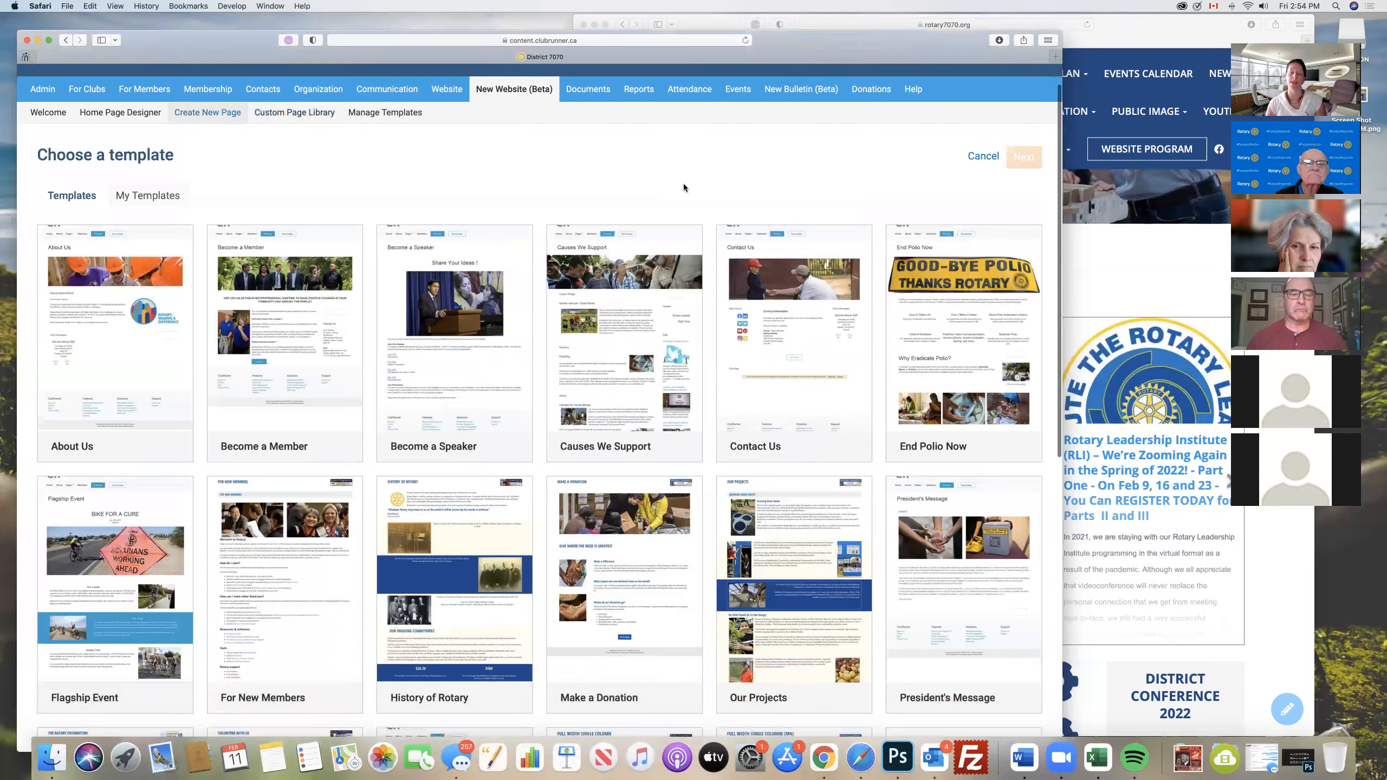
{"action": "scroll", "coordinate": [684, 187], "scroll_direction": "down", "scroll_amount": 5}
{"action": "scroll", "coordinate": [685, 188], "scroll_direction": "down", "scroll_amount": 5}
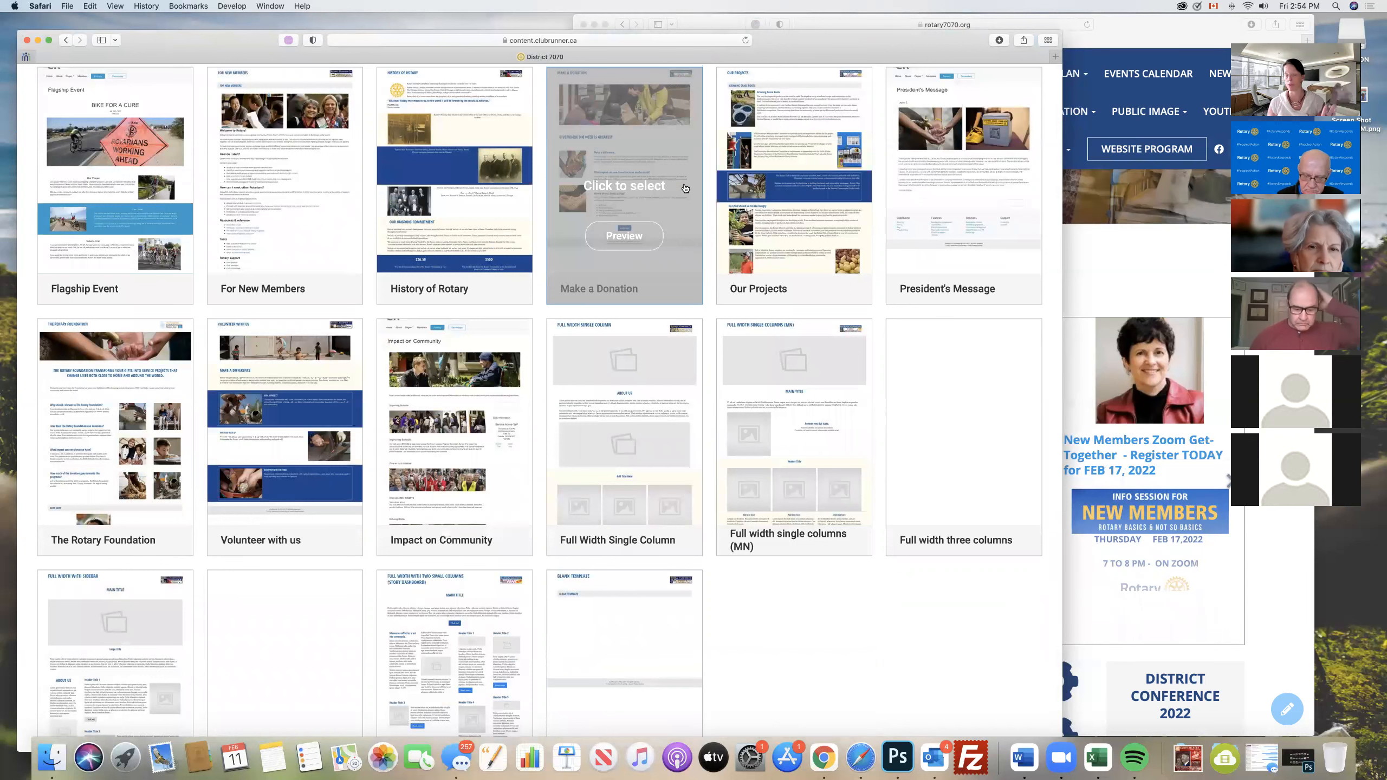
{"action": "scroll", "coordinate": [684, 188], "scroll_direction": "up", "scroll_amount": 7}
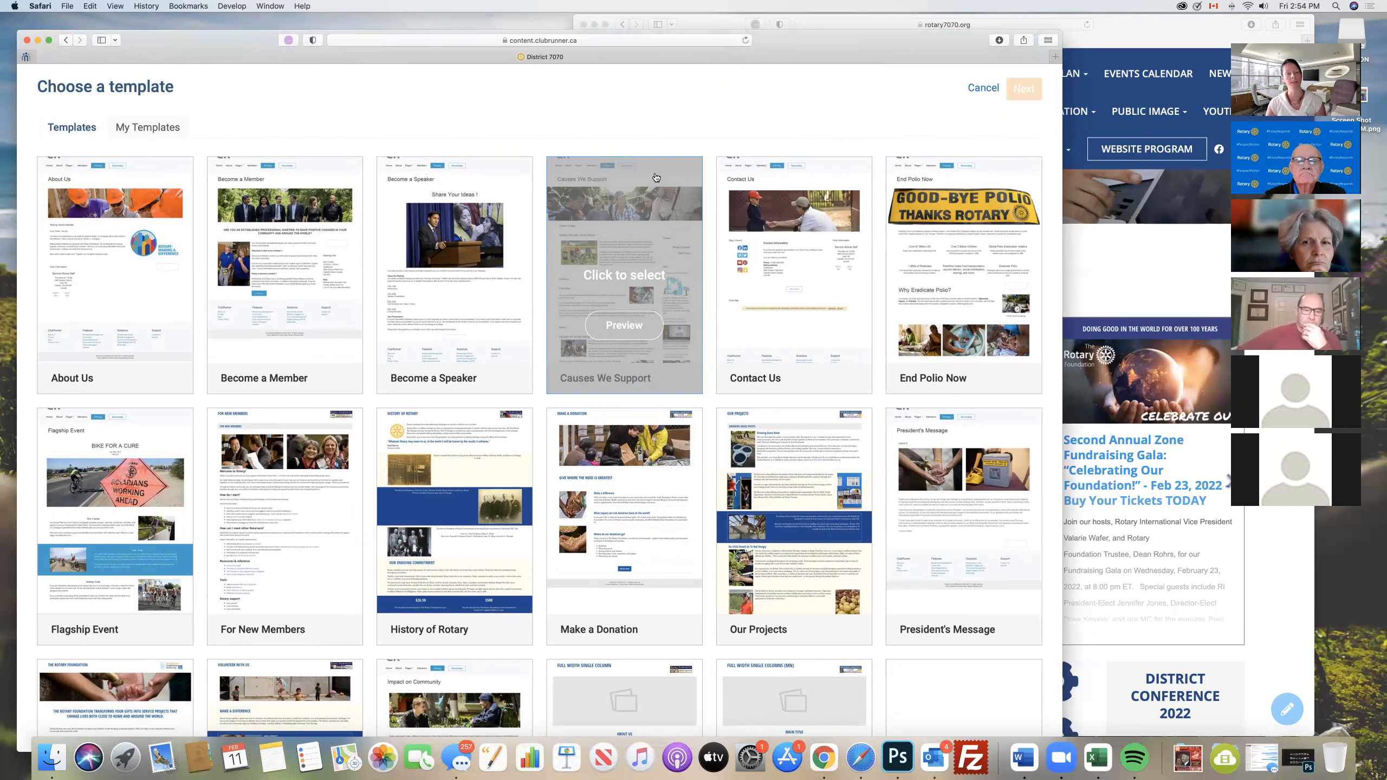
{"action": "scroll", "coordinate": [275, 175], "scroll_direction": "down", "scroll_amount": 3}
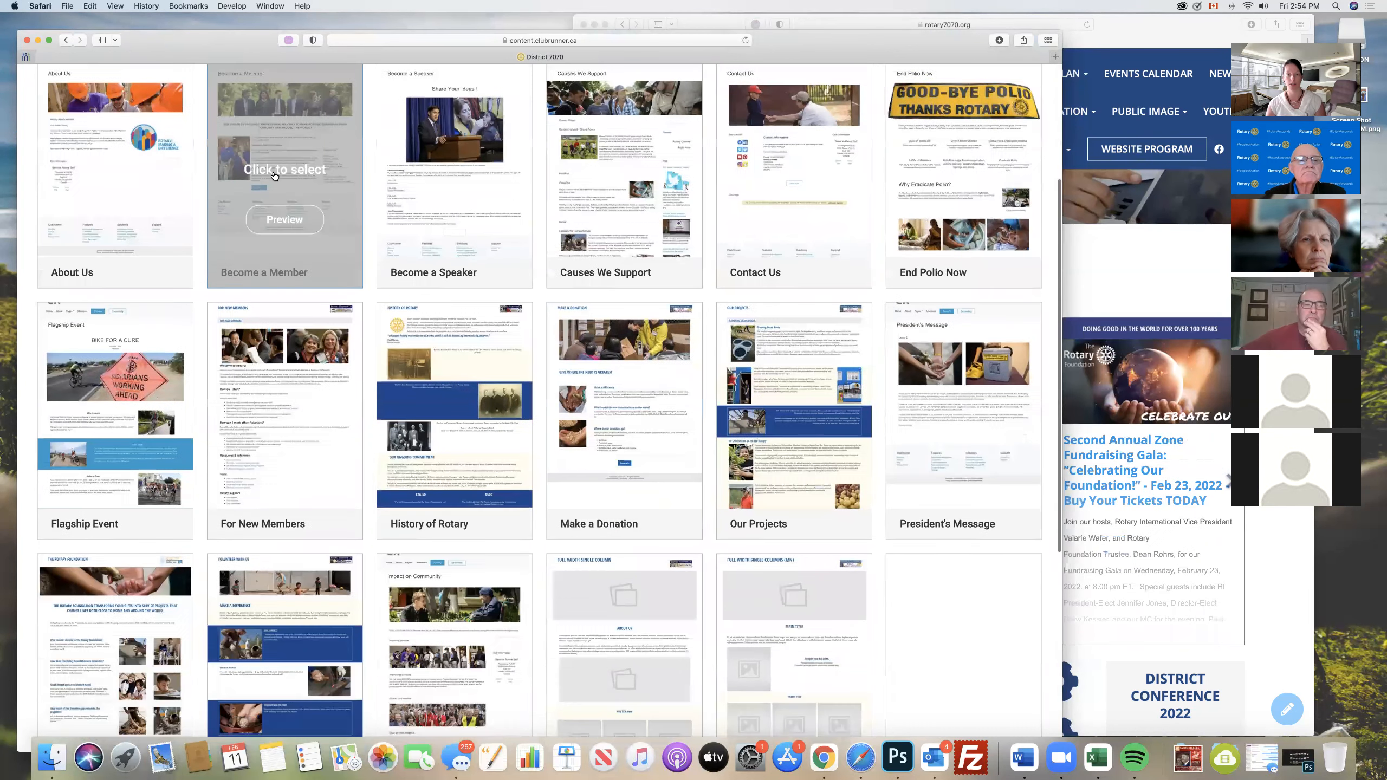
{"action": "scroll", "coordinate": [274, 175], "scroll_direction": "down", "scroll_amount": 3}
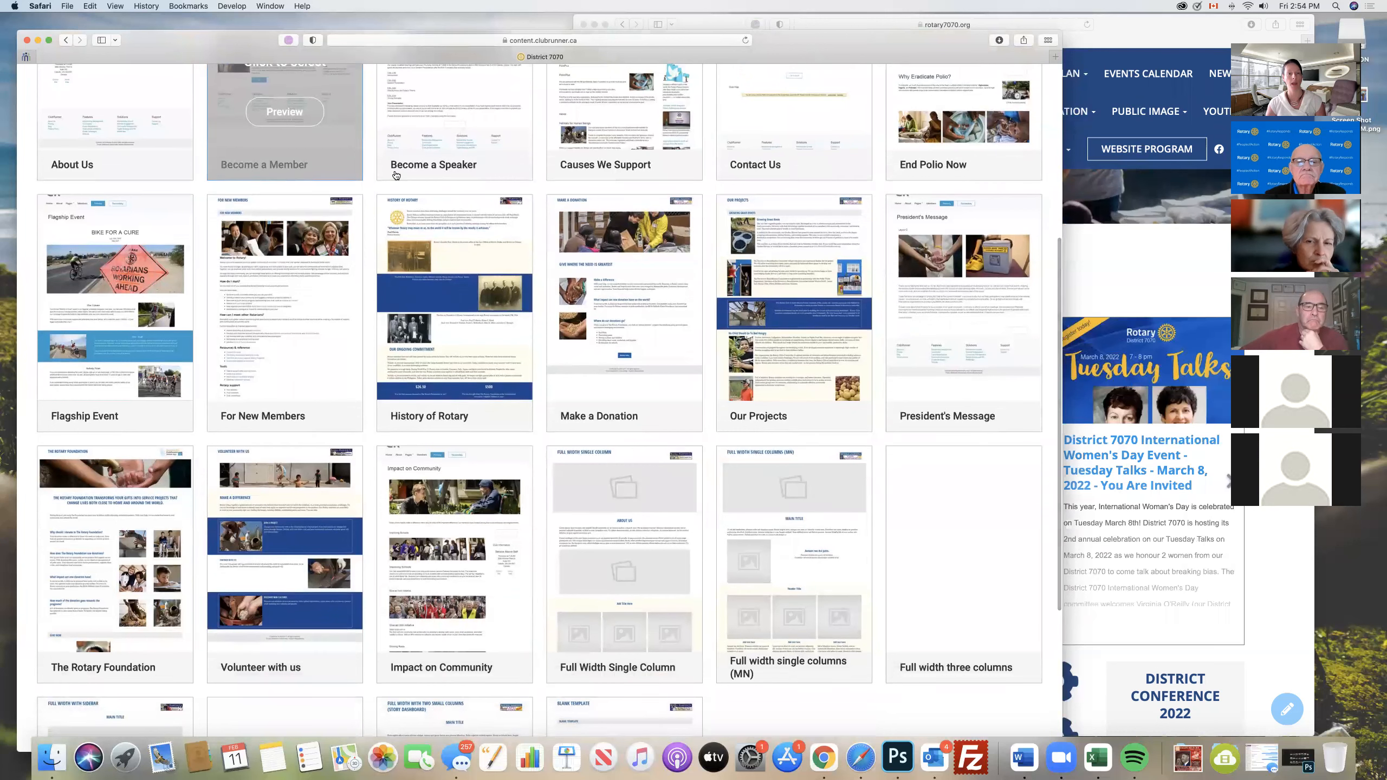
- Create the new page from the History of Rotary template and look over its content in the designer
{"action": "left_click", "coordinate": [451, 326]}
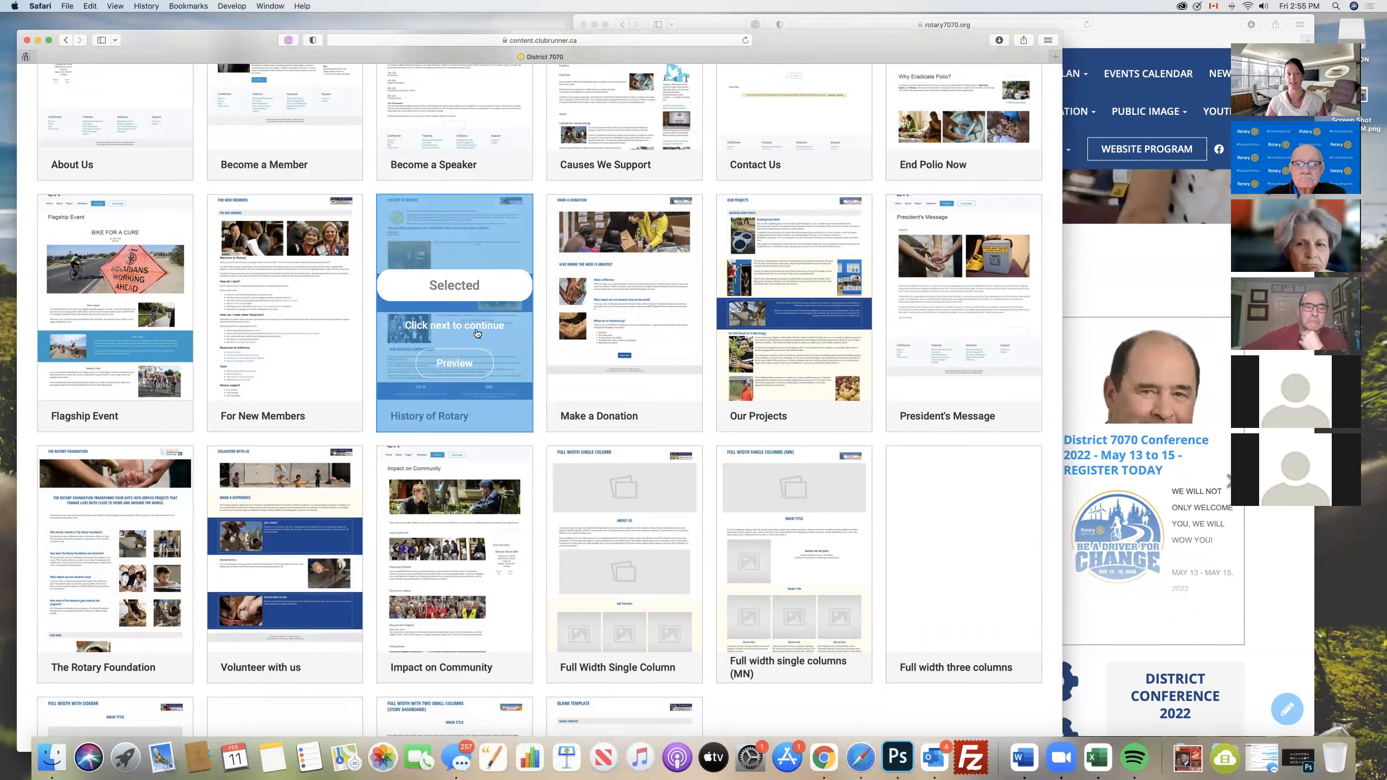
{"action": "scroll", "coordinate": [794, 357], "scroll_direction": "up", "scroll_amount": 5}
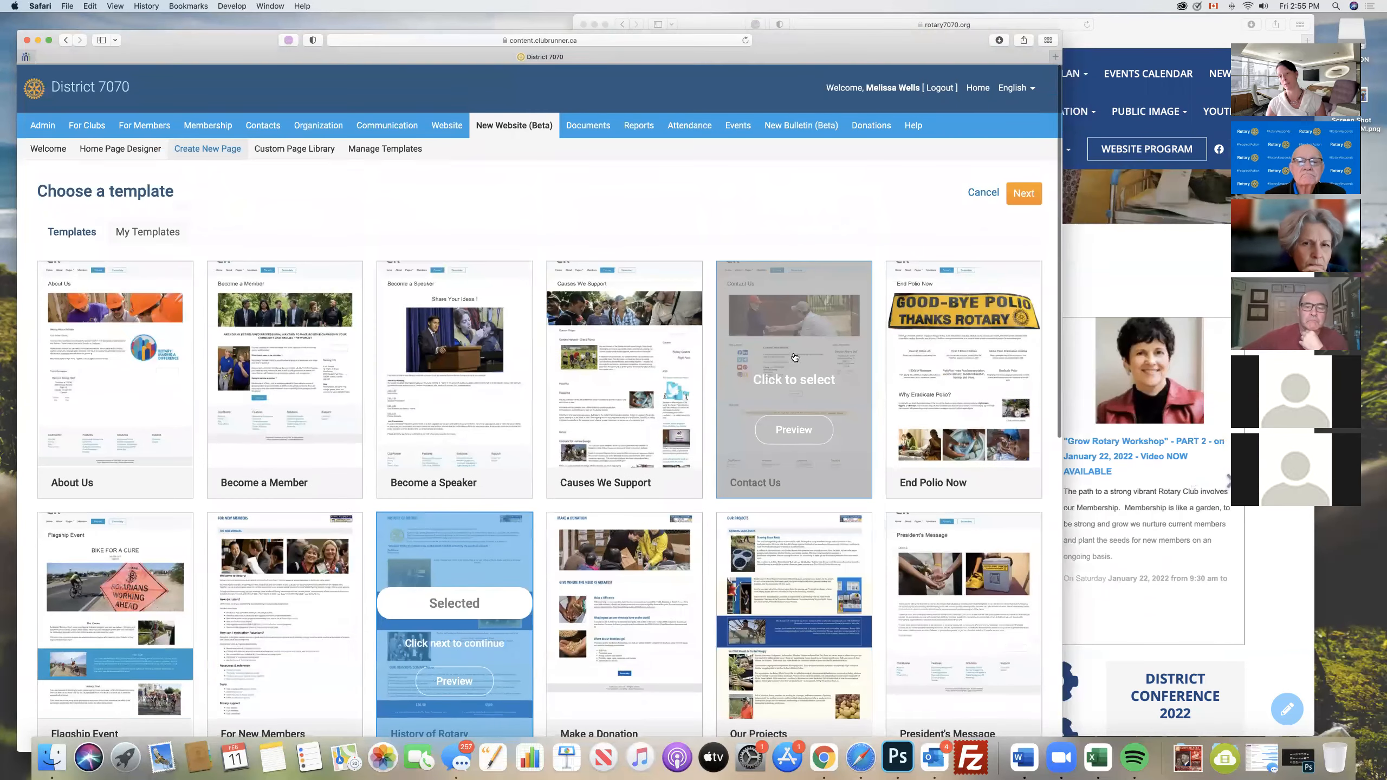
{"action": "left_click", "coordinate": [1026, 197]}
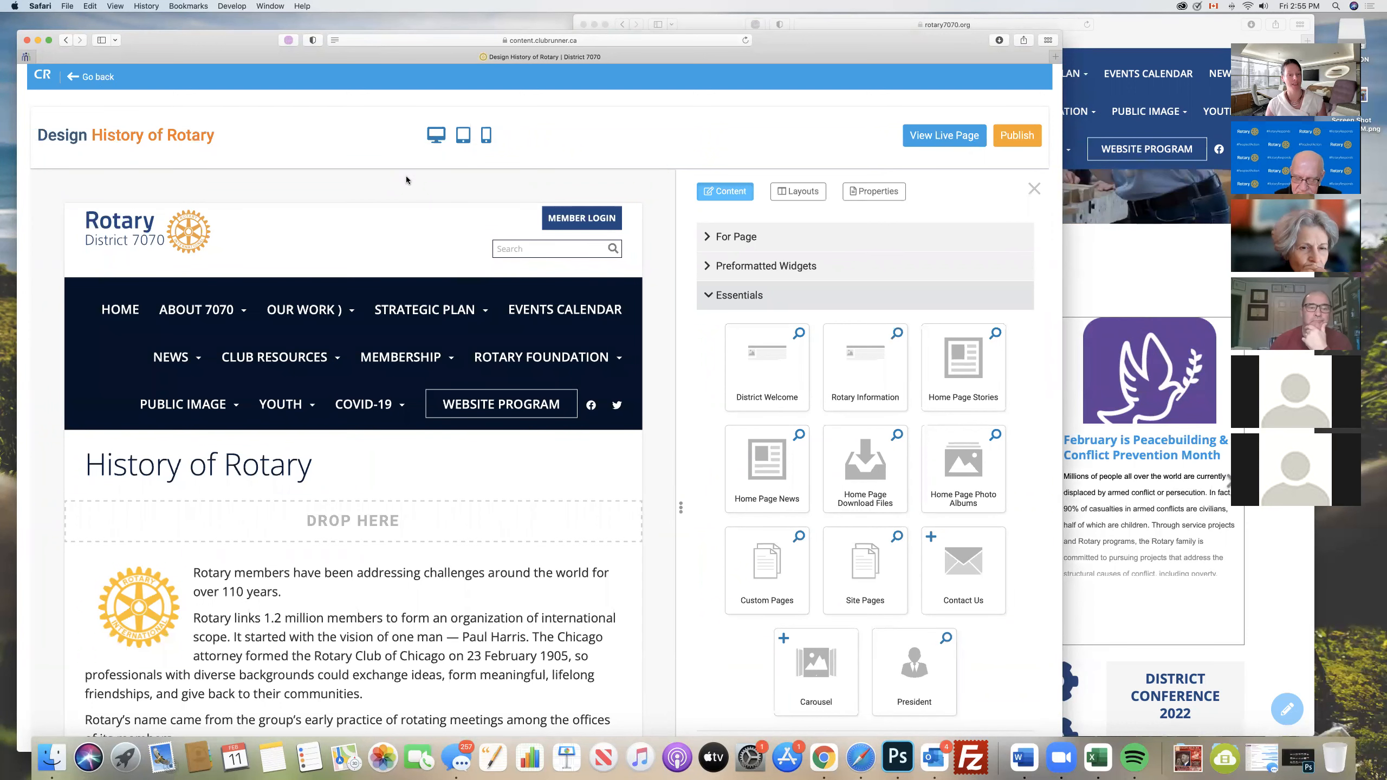
{"action": "scroll", "coordinate": [405, 179], "scroll_direction": "down", "scroll_amount": 10}
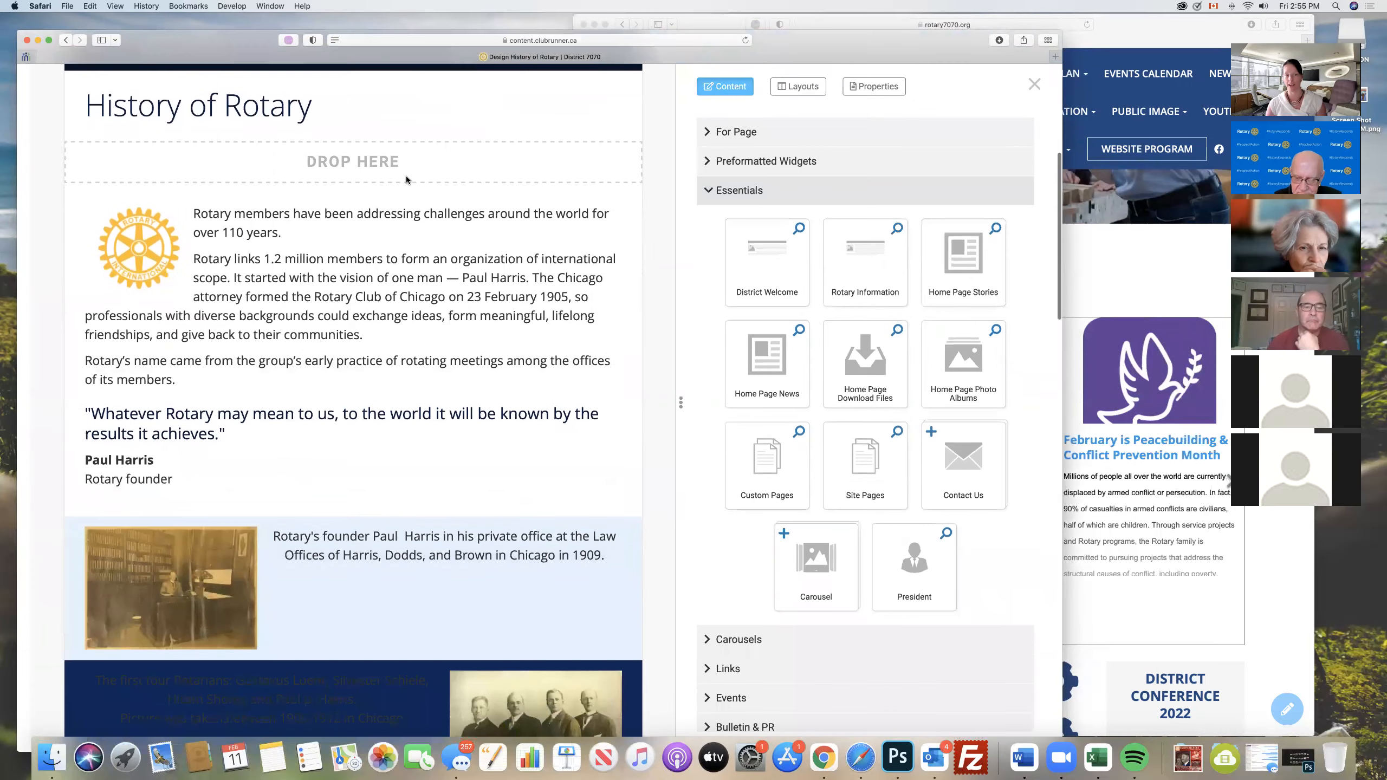
{"action": "scroll", "coordinate": [406, 180], "scroll_direction": "down", "scroll_amount": 8}
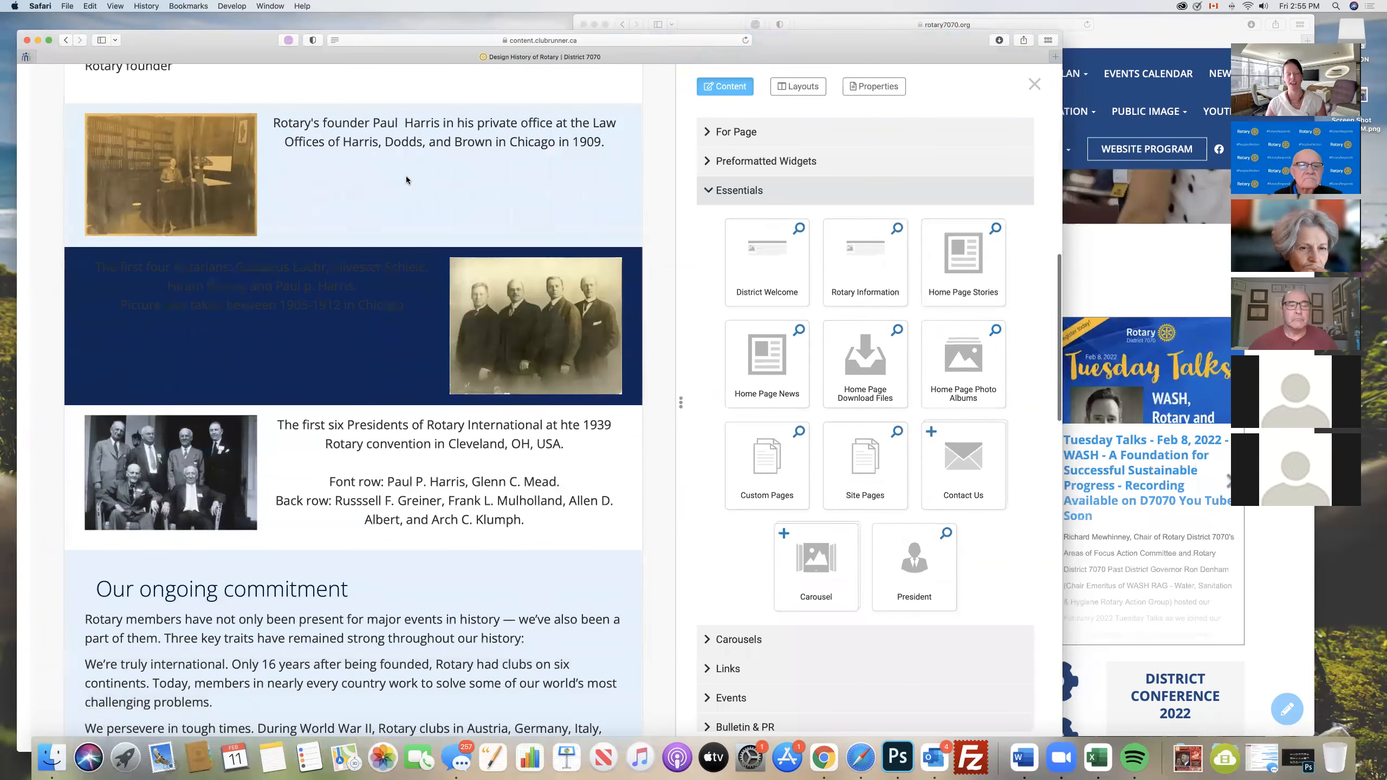
{"action": "scroll", "coordinate": [405, 179], "scroll_direction": "up", "scroll_amount": 10}
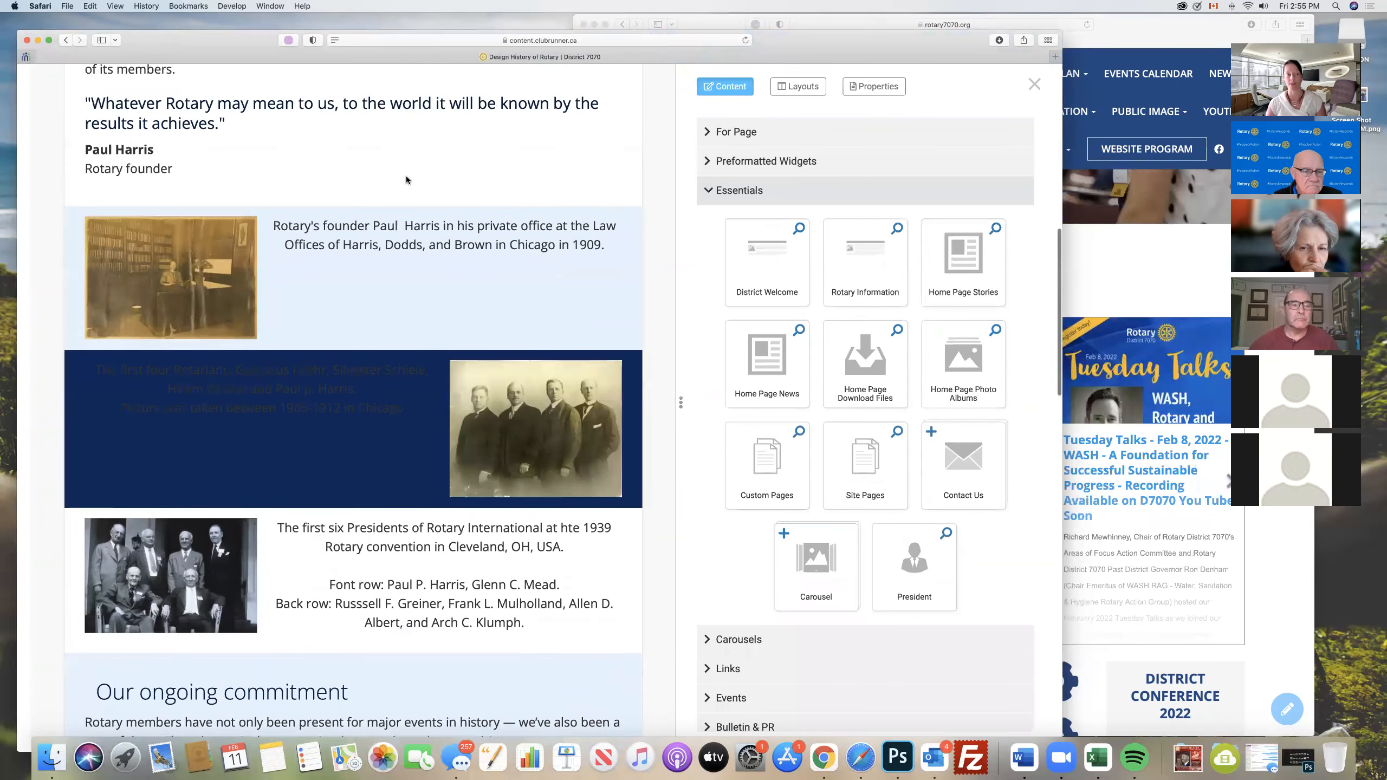
{"action": "scroll", "coordinate": [406, 180], "scroll_direction": "up", "scroll_amount": 8}
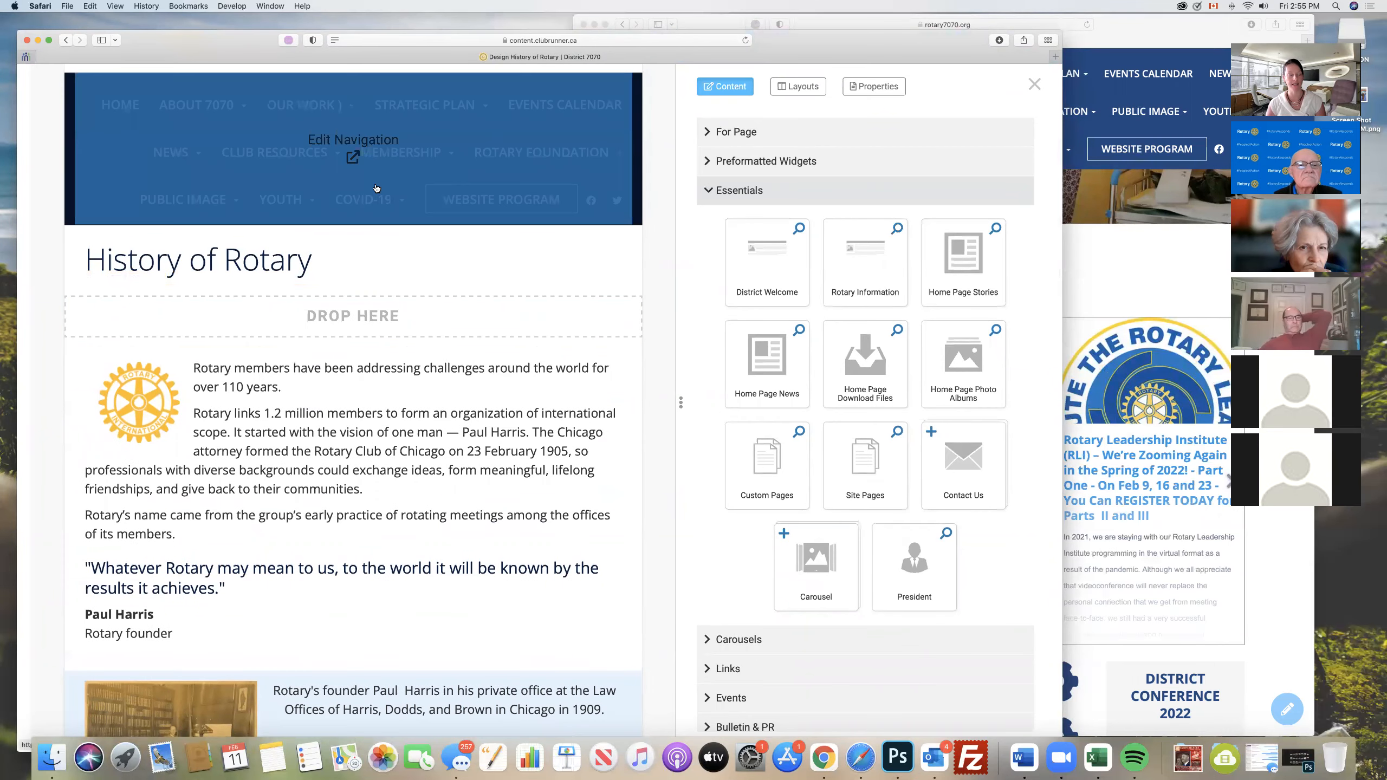
{"action": "scroll", "coordinate": [873, 144], "scroll_direction": "up", "scroll_amount": 2}
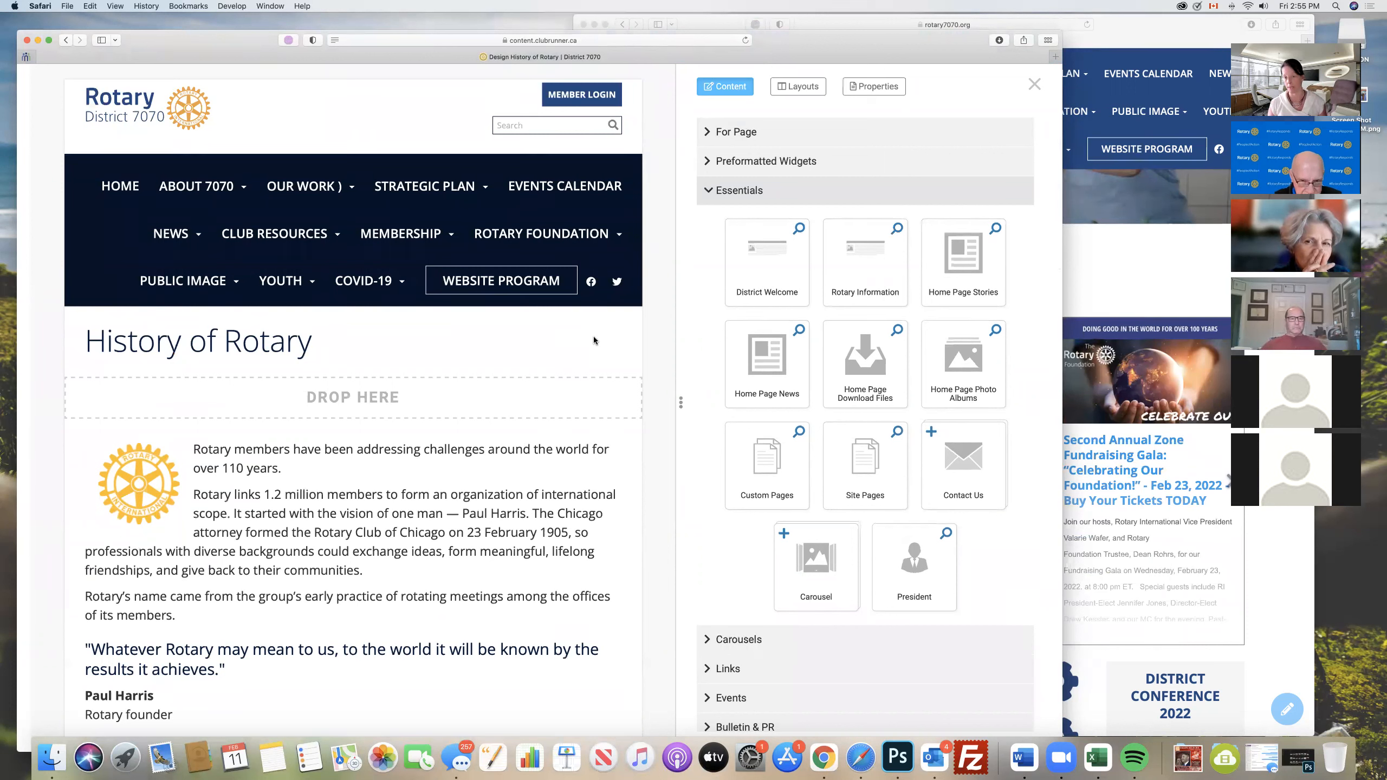
- Hide the page title on the History of Rotary page through its page properties and save
{"action": "mouse_move", "coordinate": [409, 292]}
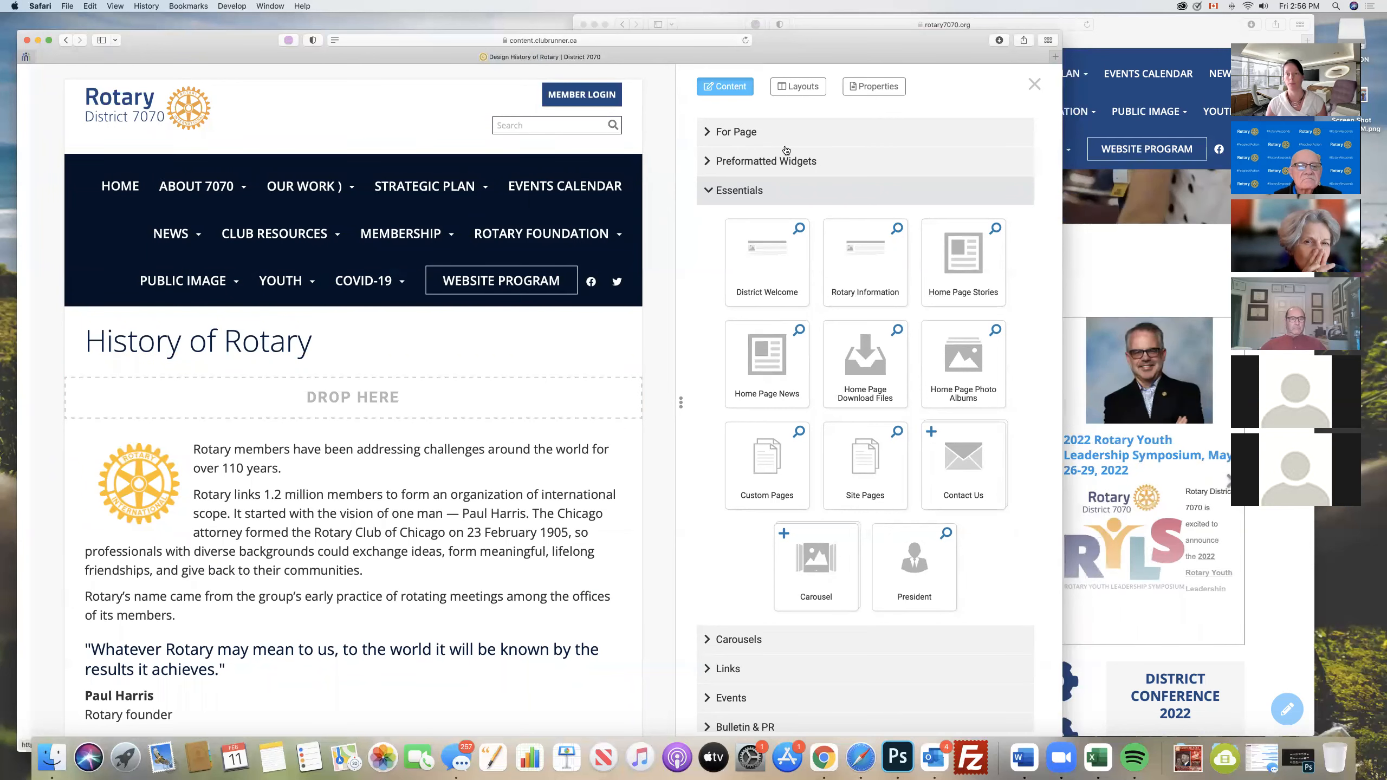
{"action": "left_click", "coordinate": [860, 88]}
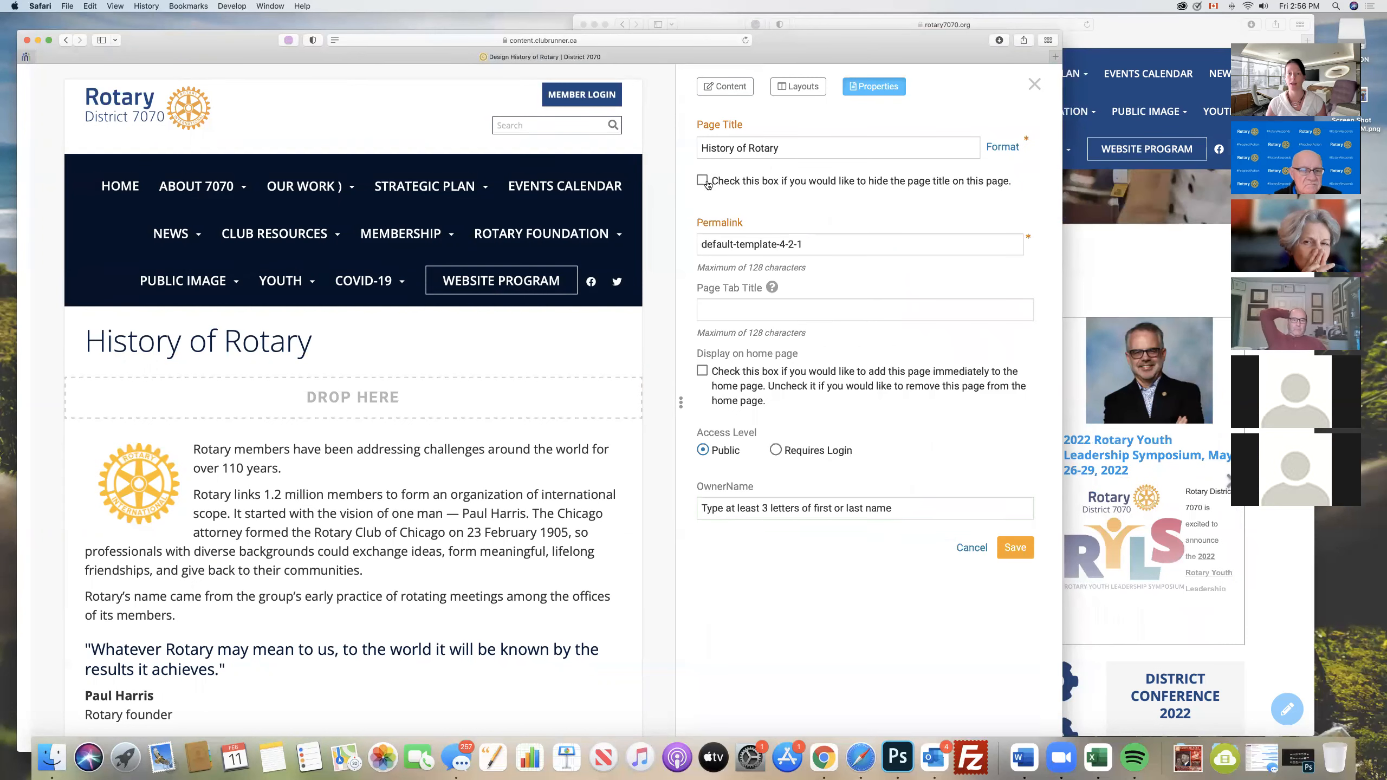
{"action": "left_click", "coordinate": [702, 181]}
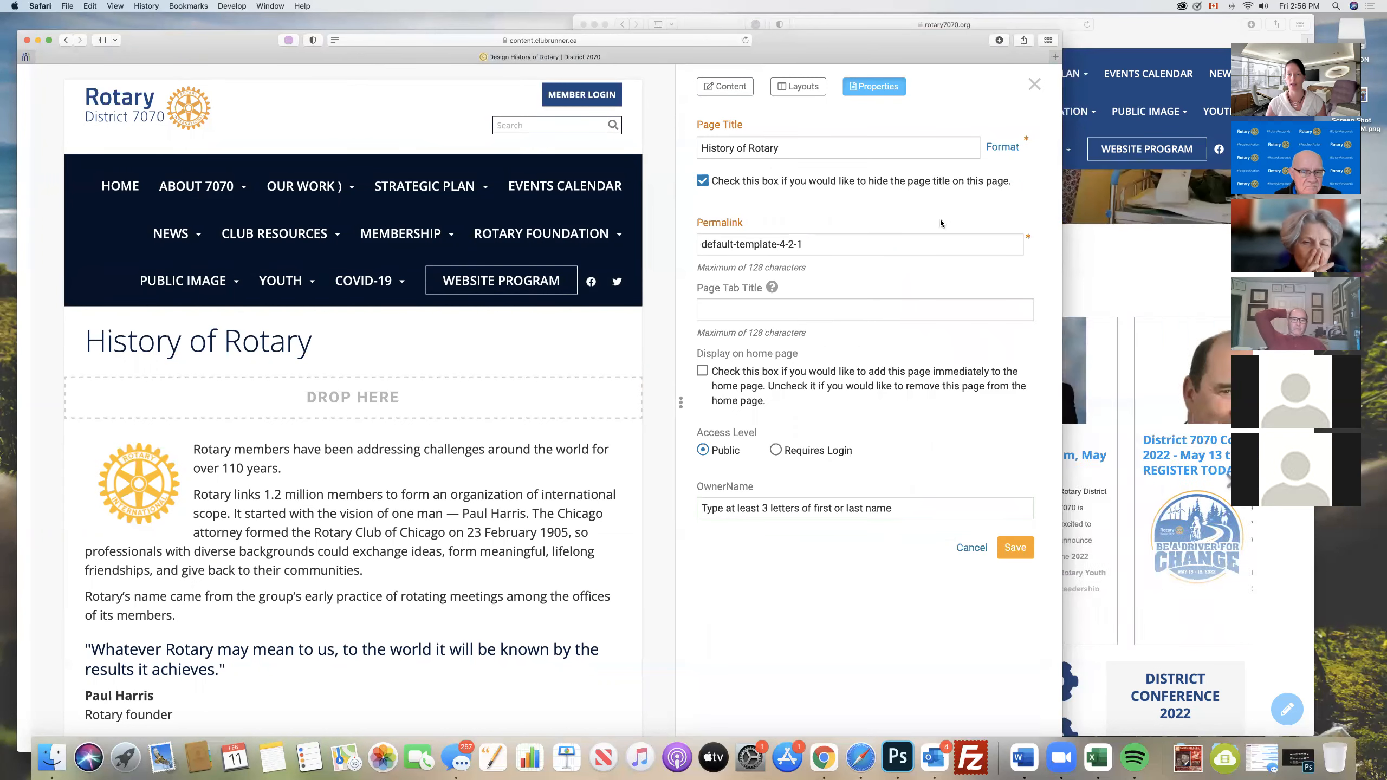
{"action": "left_click", "coordinate": [1010, 547]}
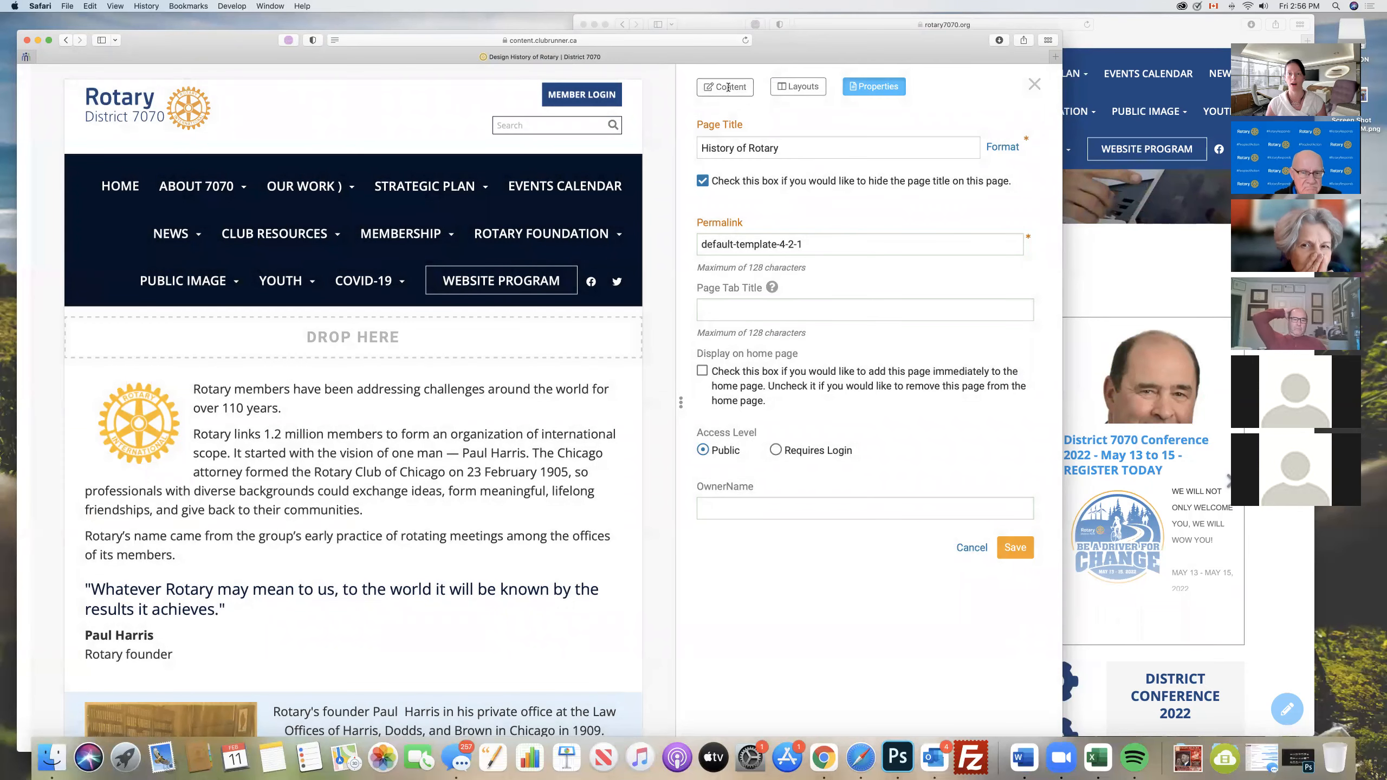
- Add the preformatted Image with Caption widget to the empty full-width band above the introductory text
{"action": "left_click", "coordinate": [728, 87]}
{"action": "left_click", "coordinate": [719, 163]}
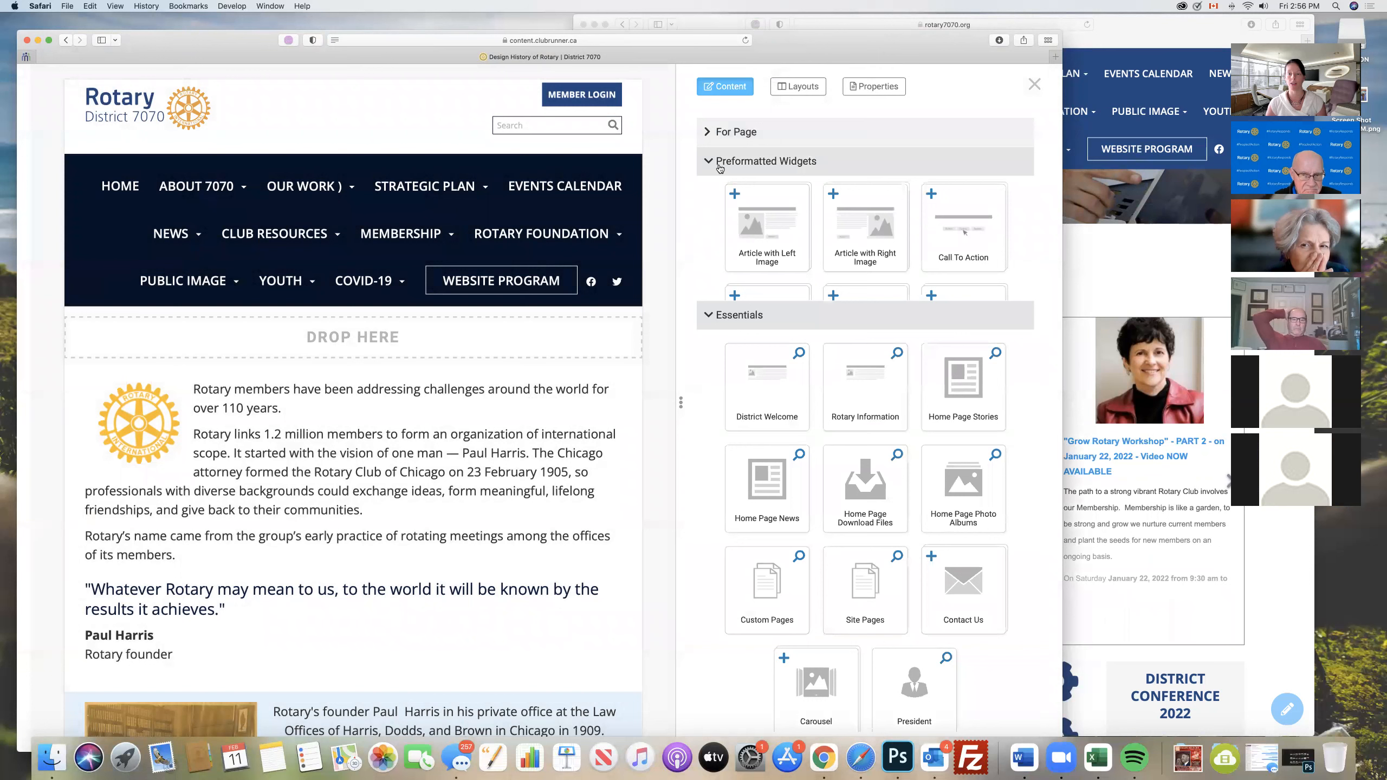
{"action": "left_click_drag", "start_coordinate": [865, 330], "coordinate": [229, 336]}
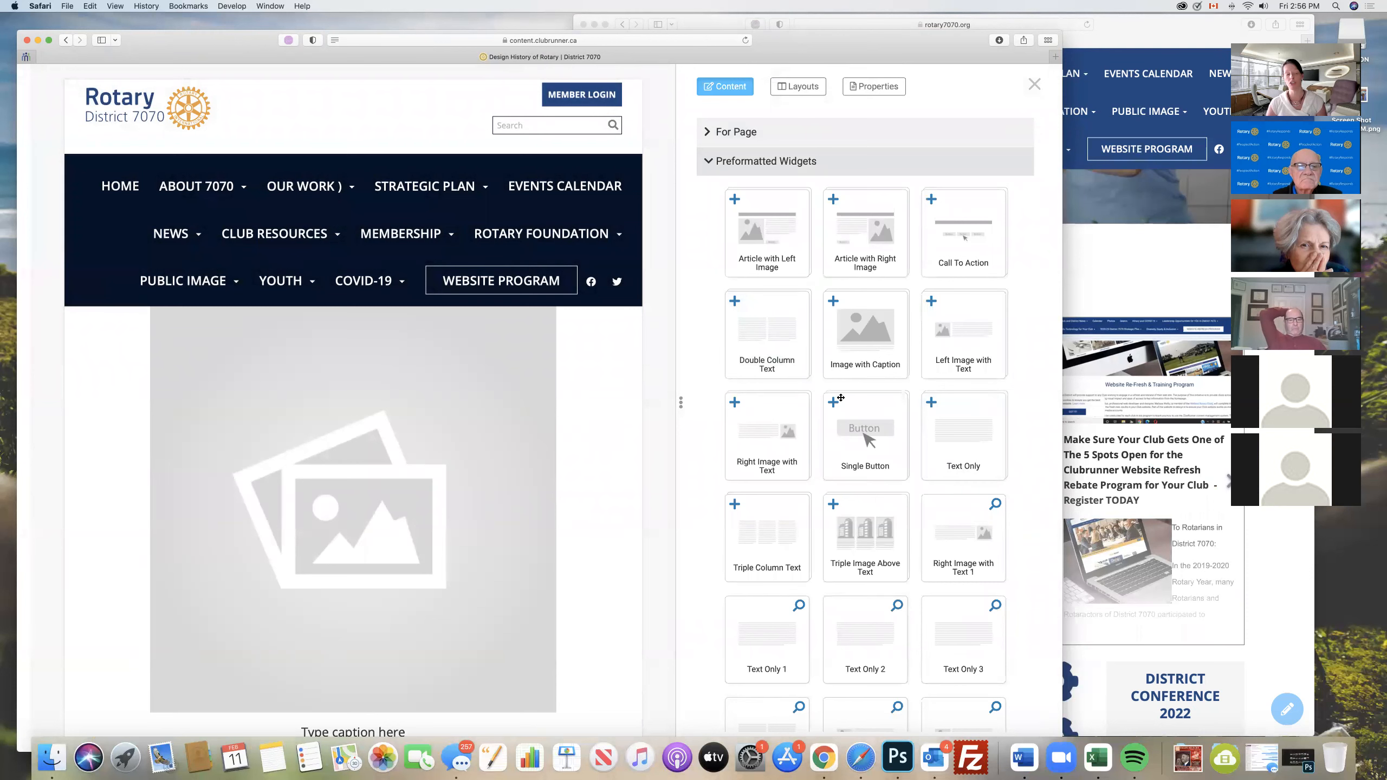
- Fill the Image with Caption placeholder with the group photo Nov-2.jpg from the My Images folder
{"action": "mouse_move", "coordinate": [461, 445]}
{"action": "left_click", "coordinate": [349, 511]}
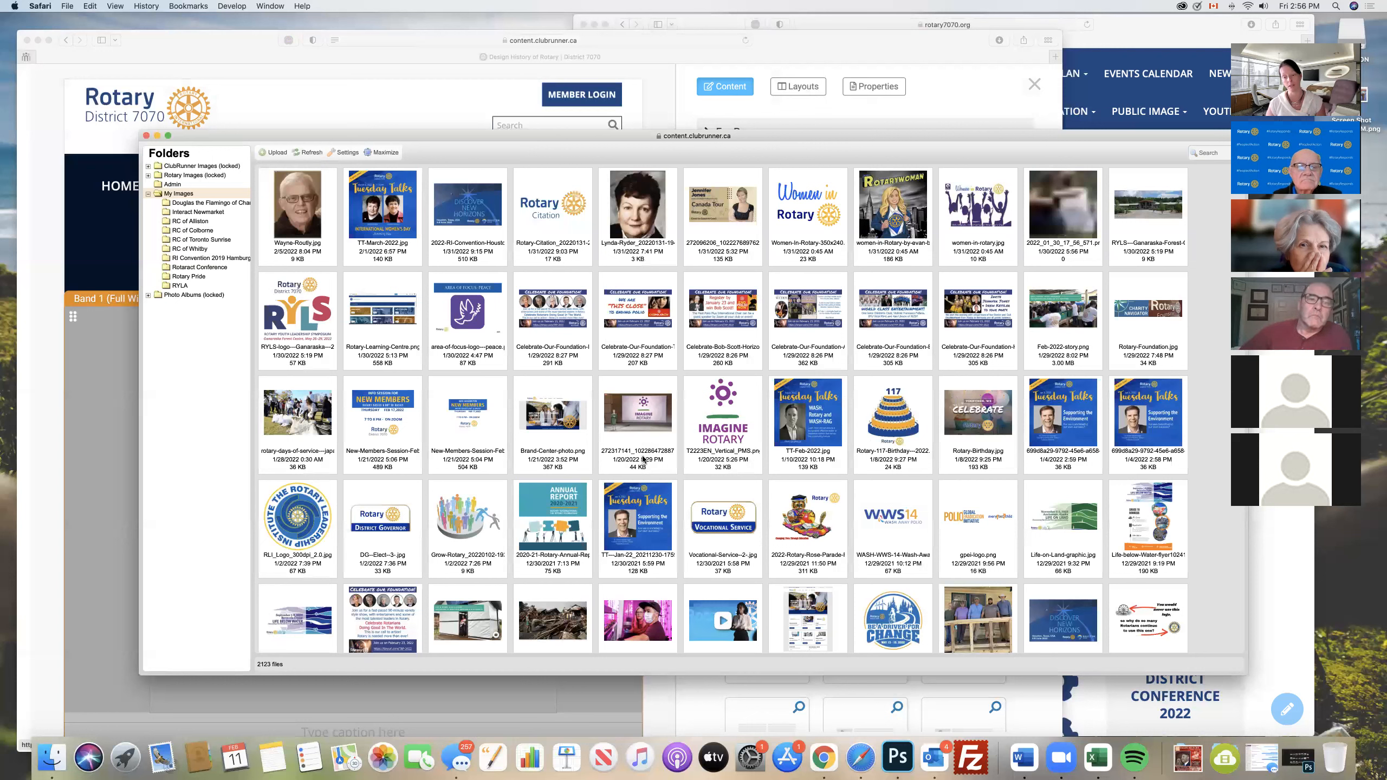
{"action": "scroll", "coordinate": [719, 500], "scroll_direction": "down", "scroll_amount": 10}
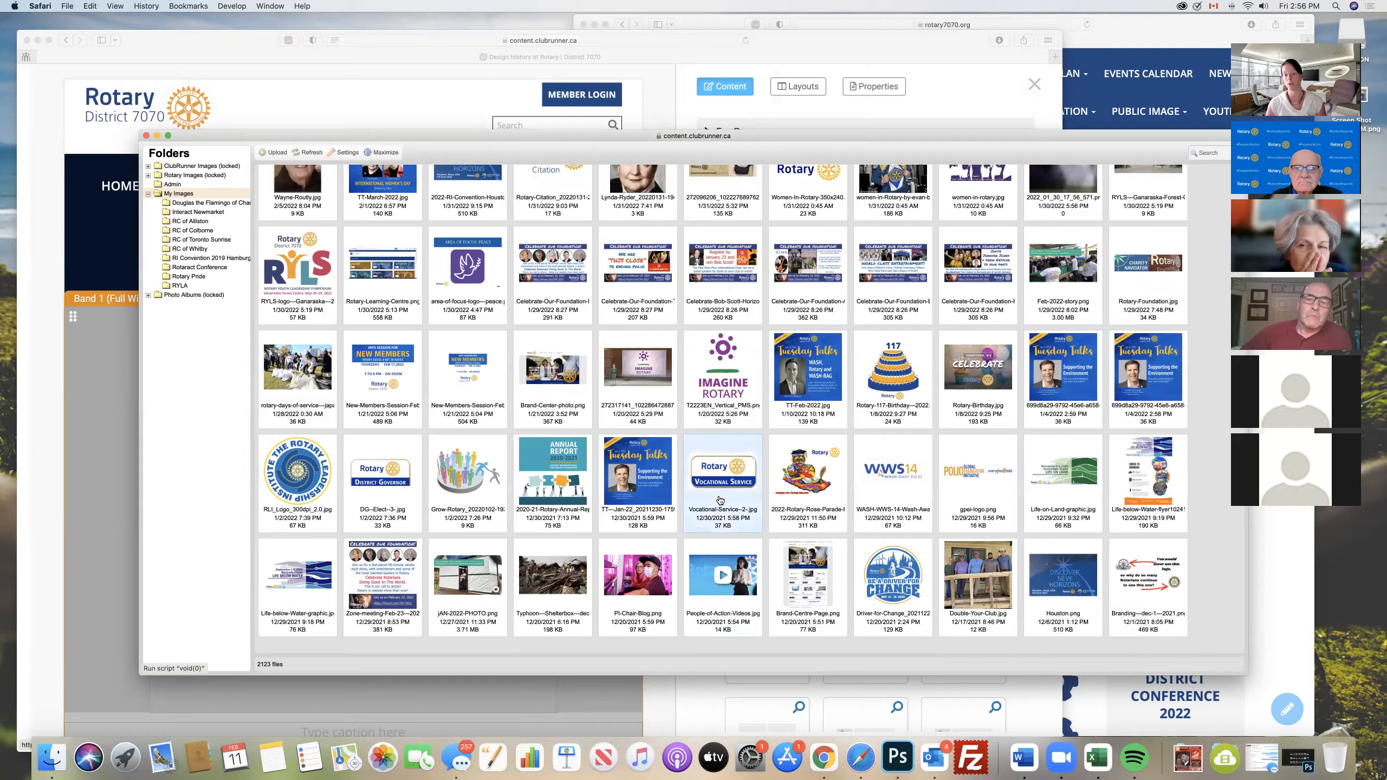
{"action": "scroll", "coordinate": [720, 500], "scroll_direction": "down", "scroll_amount": 15}
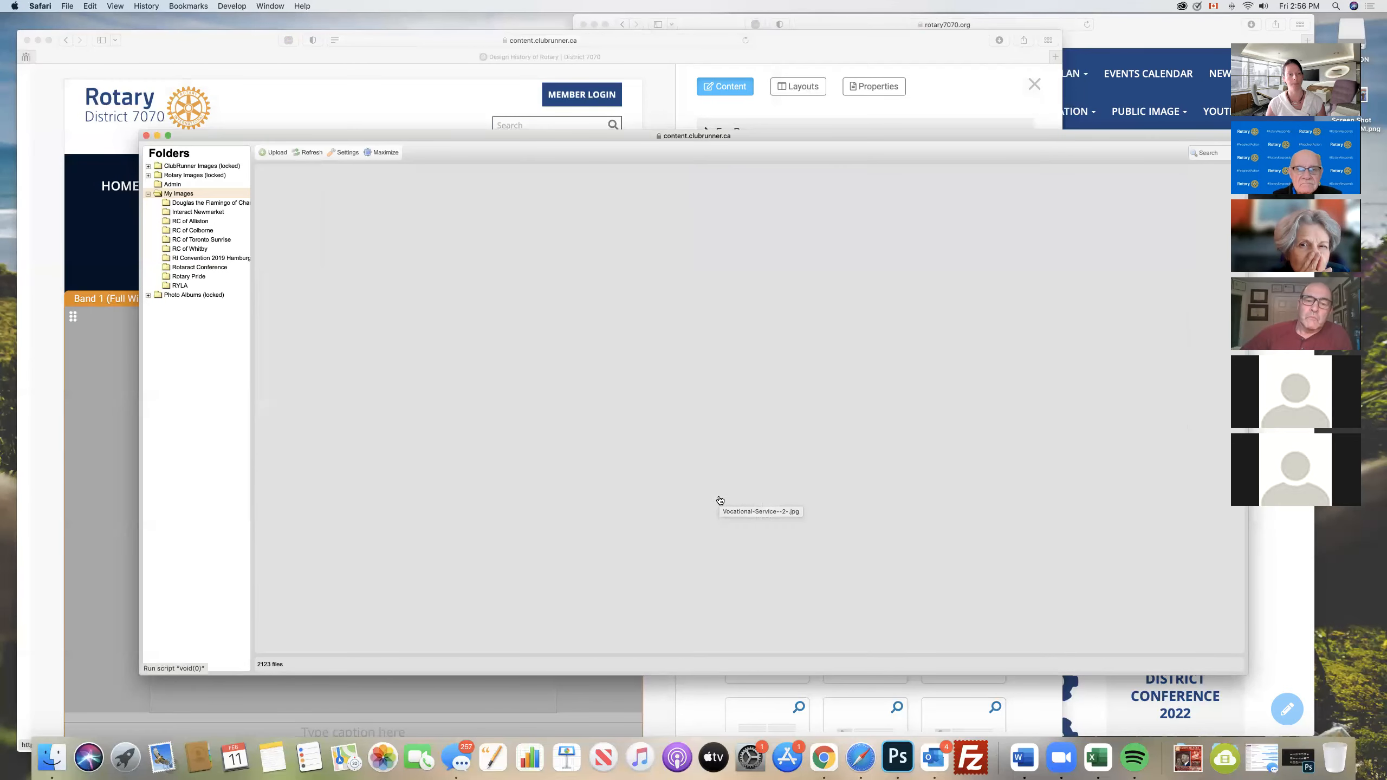
{"action": "left_click", "coordinate": [186, 194]}
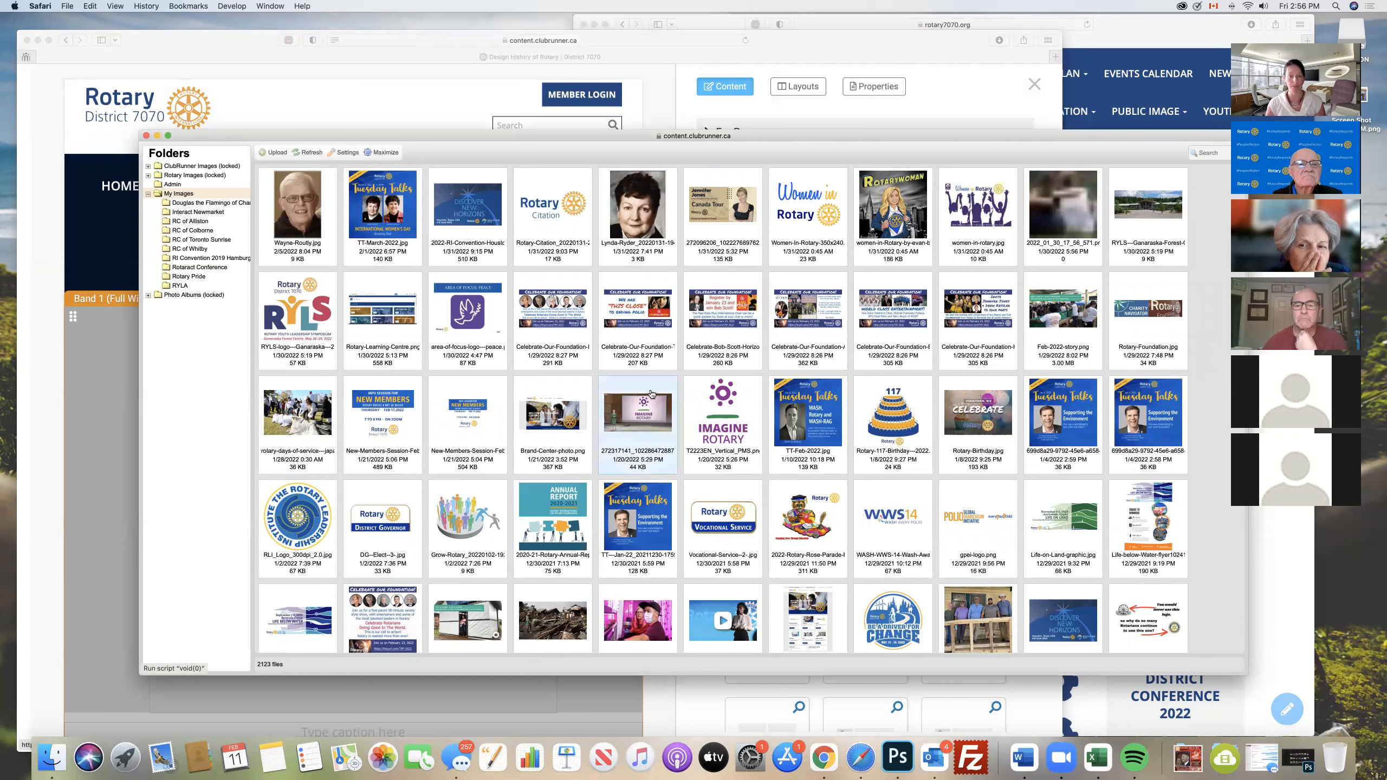
{"action": "scroll", "coordinate": [766, 429], "scroll_direction": "down", "scroll_amount": 5}
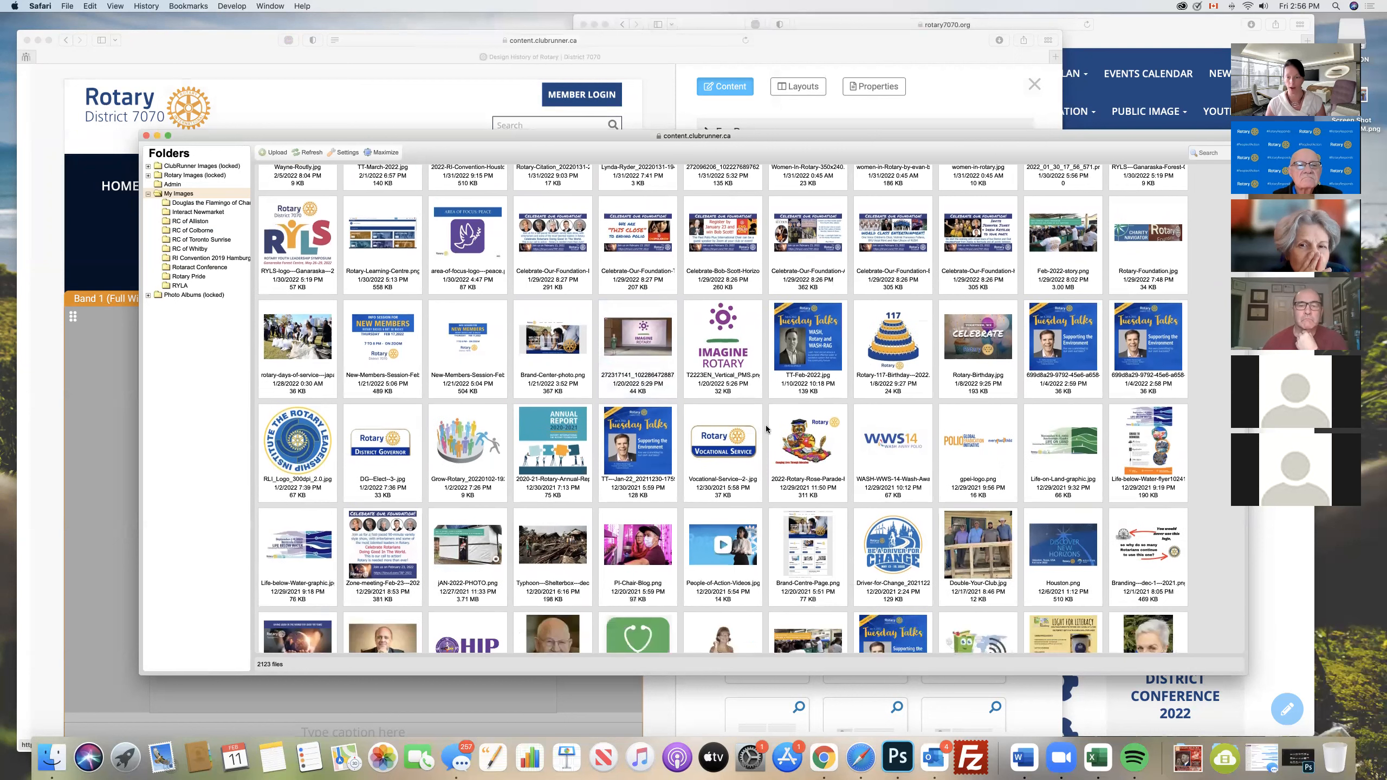
{"action": "scroll", "coordinate": [766, 429], "scroll_direction": "down", "scroll_amount": 15}
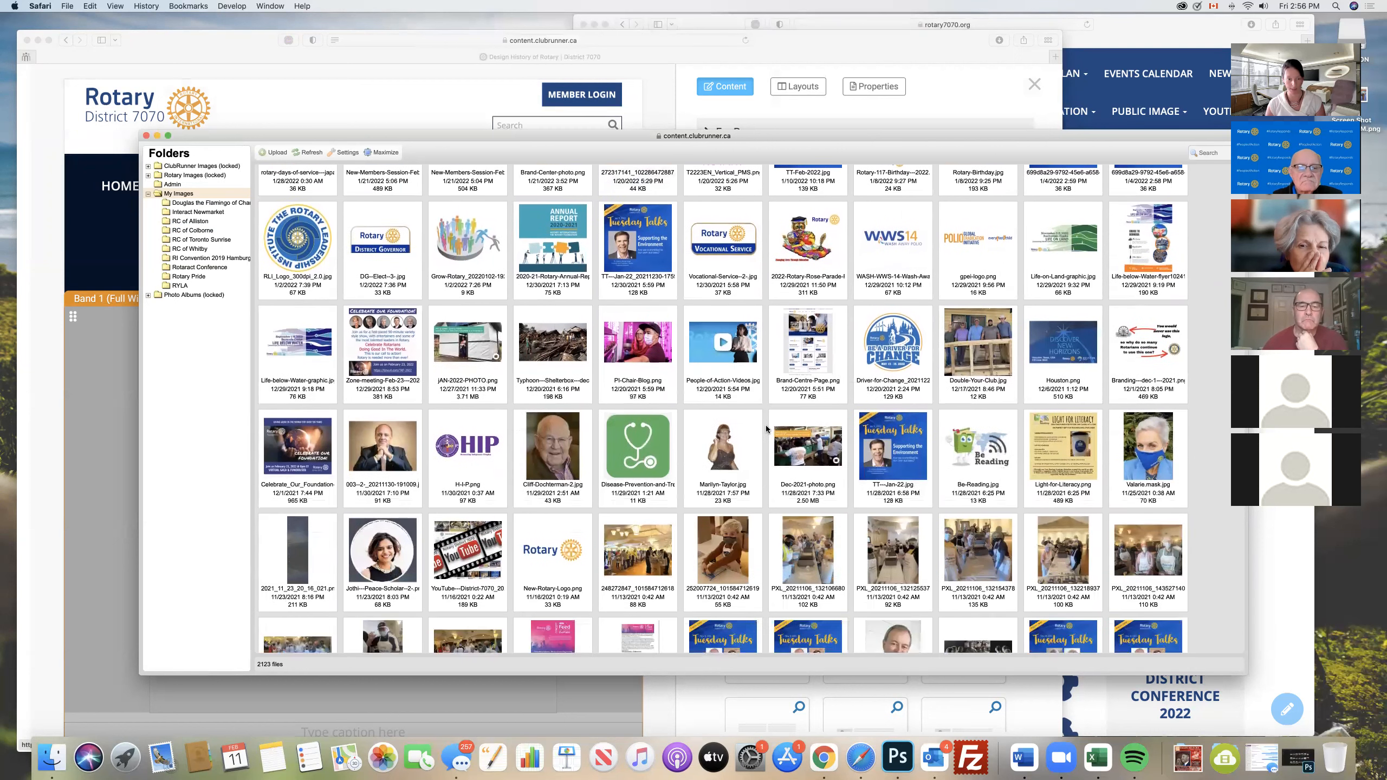
{"action": "scroll", "coordinate": [766, 429], "scroll_direction": "down", "scroll_amount": 8}
{"action": "scroll", "coordinate": [766, 429], "scroll_direction": "down", "scroll_amount": 7}
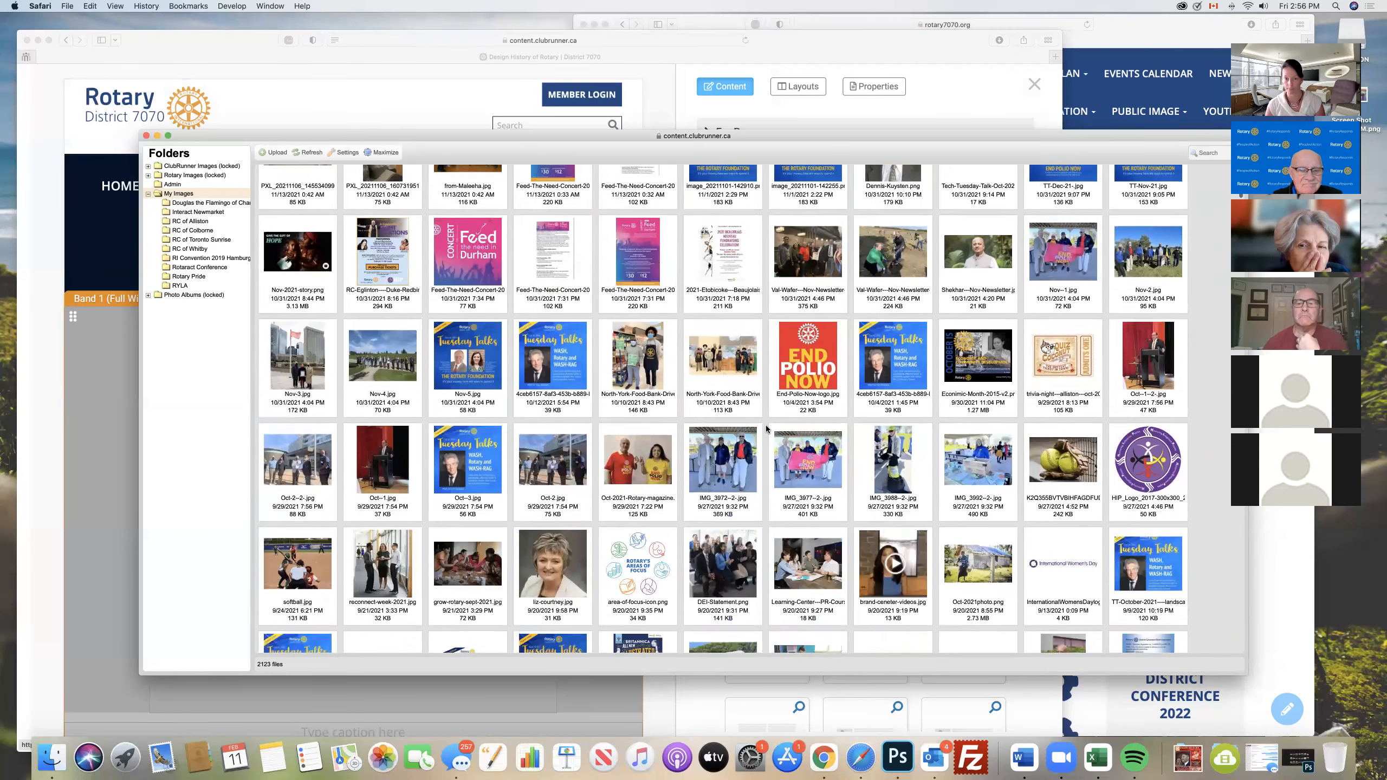
{"action": "scroll", "coordinate": [766, 429], "scroll_direction": "down", "scroll_amount": 7}
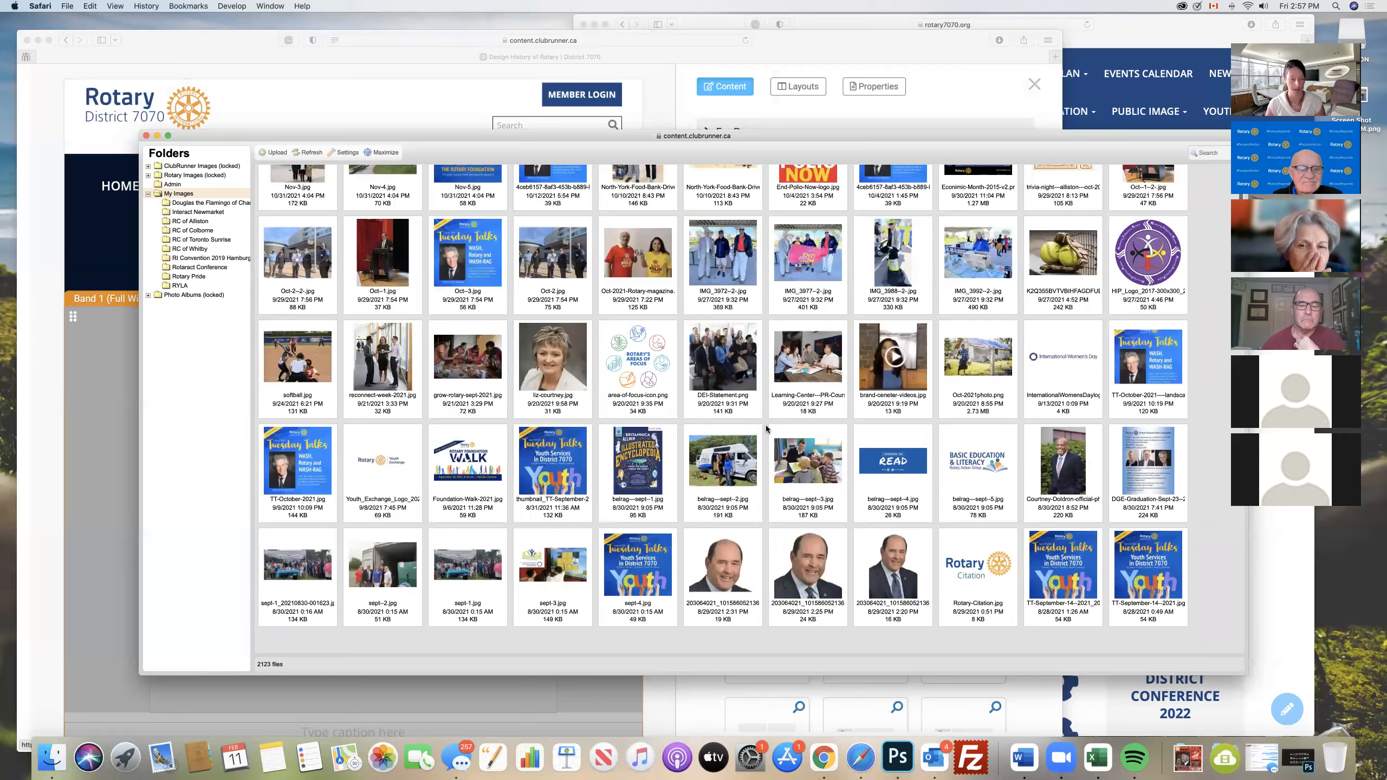
{"action": "scroll", "coordinate": [766, 429], "scroll_direction": "down", "scroll_amount": 5}
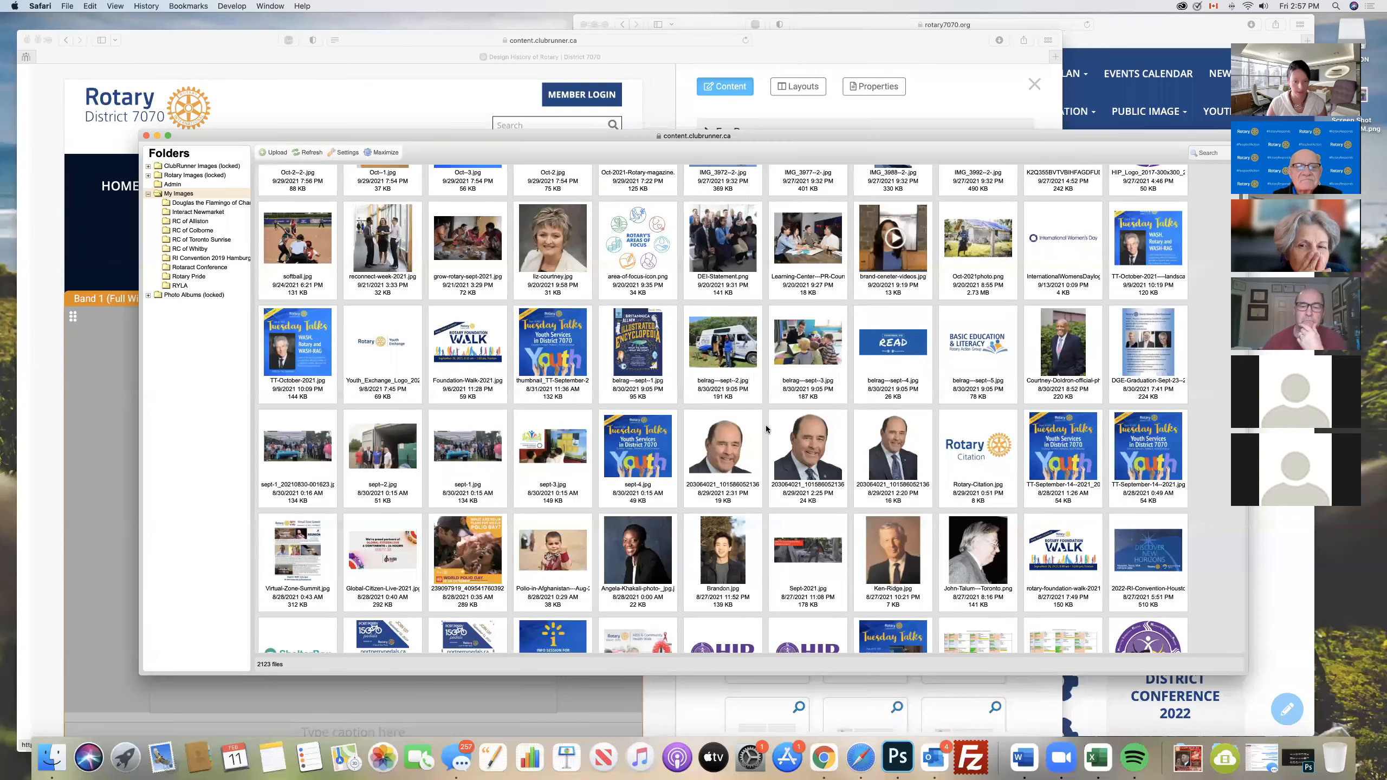
{"action": "scroll", "coordinate": [766, 429], "scroll_direction": "up", "scroll_amount": 13}
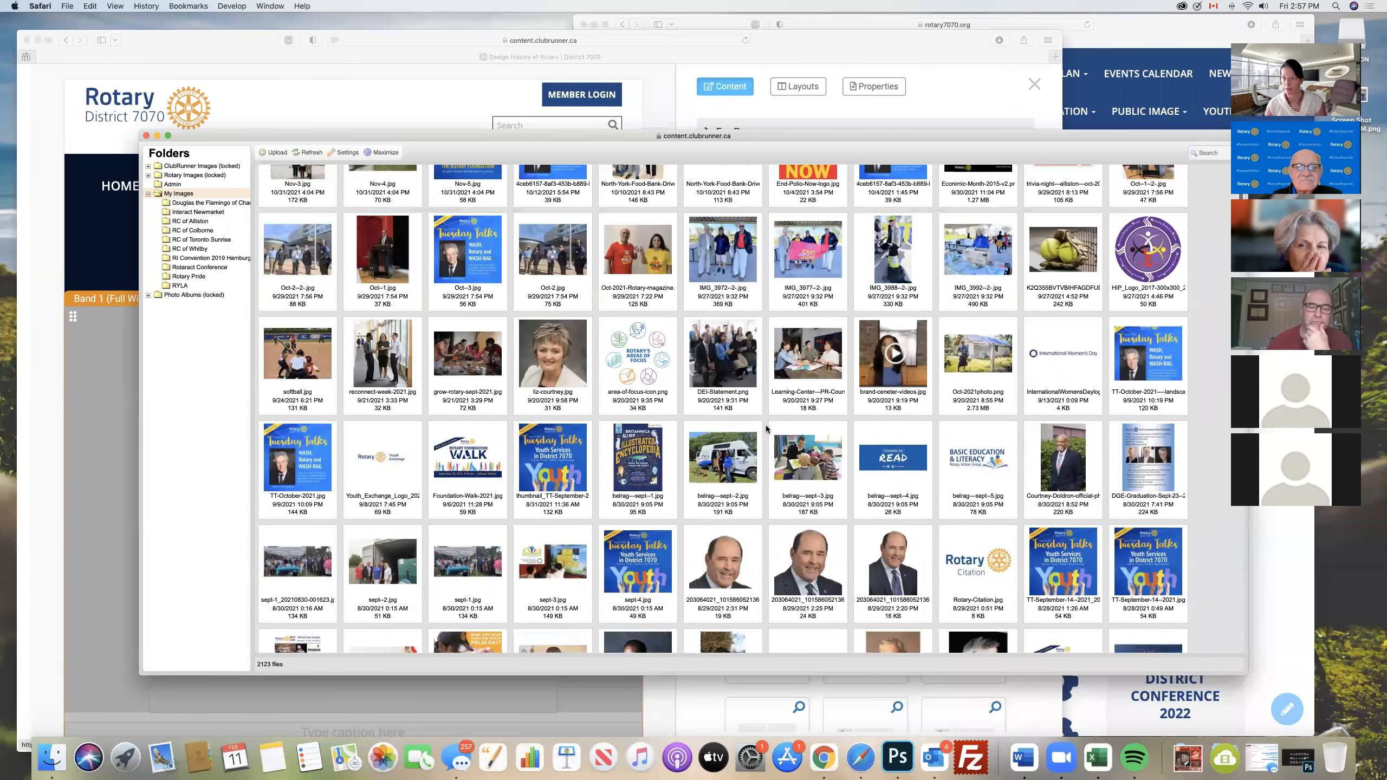
{"action": "scroll", "coordinate": [766, 428], "scroll_direction": "up", "scroll_amount": 8}
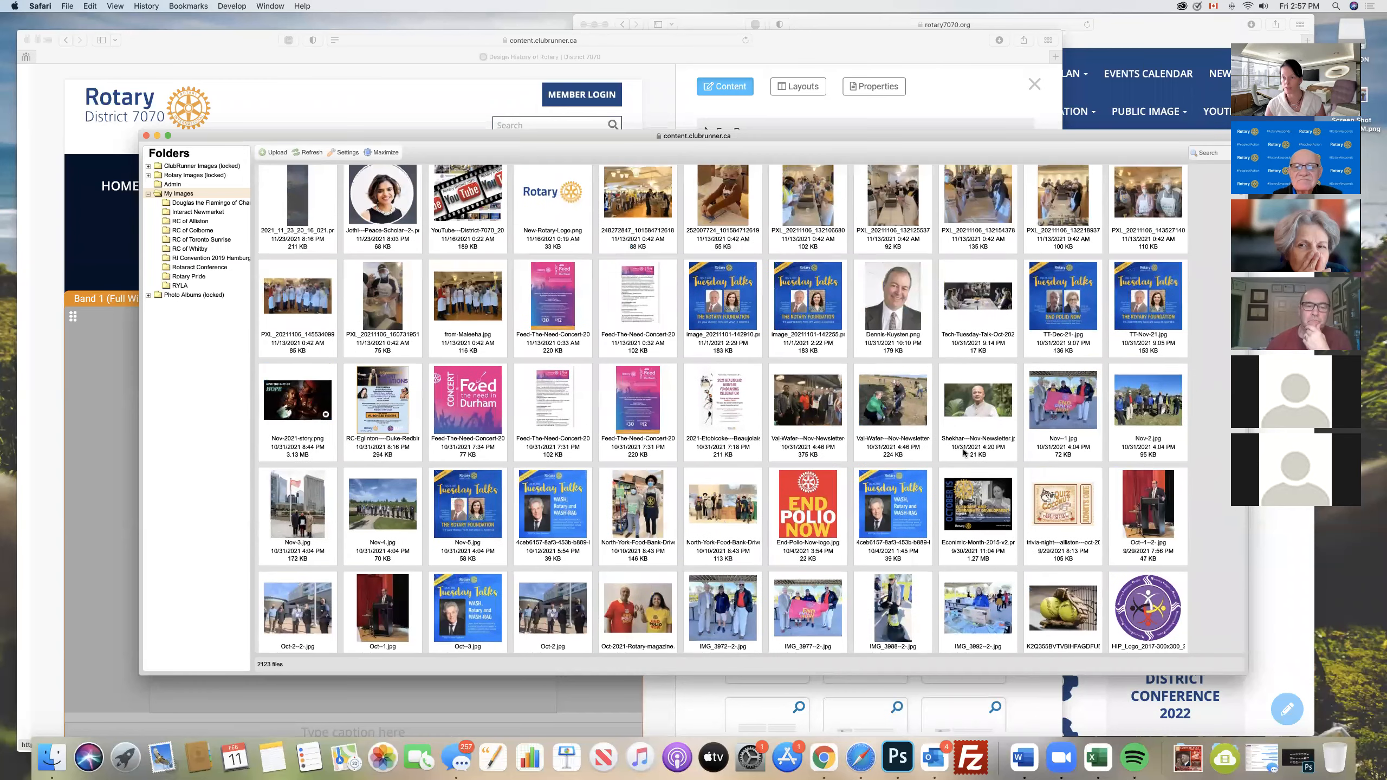
{"action": "double_click", "coordinate": [1145, 402]}
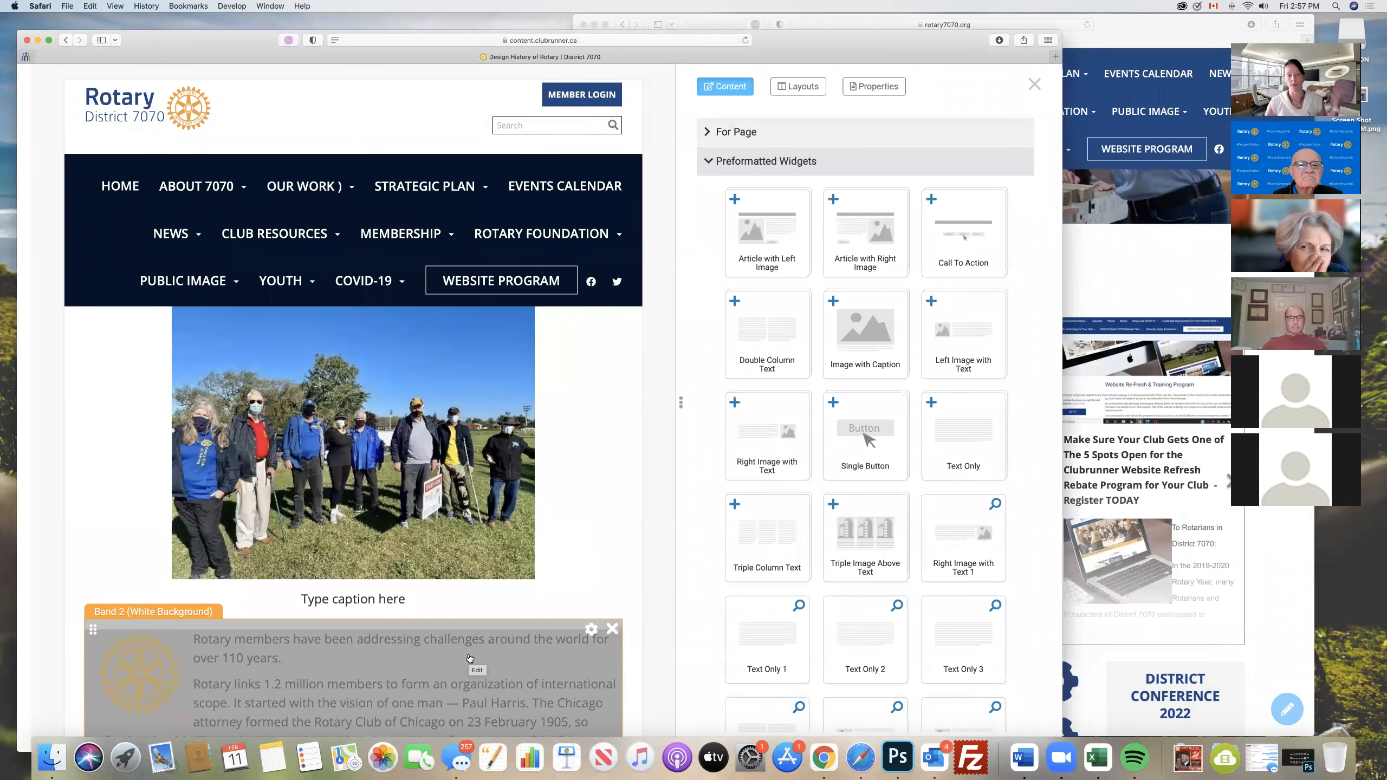
- Delete the placeholder caption text beneath the group photo
{"action": "scroll", "coordinate": [444, 497], "scroll_direction": "down", "scroll_amount": 5}
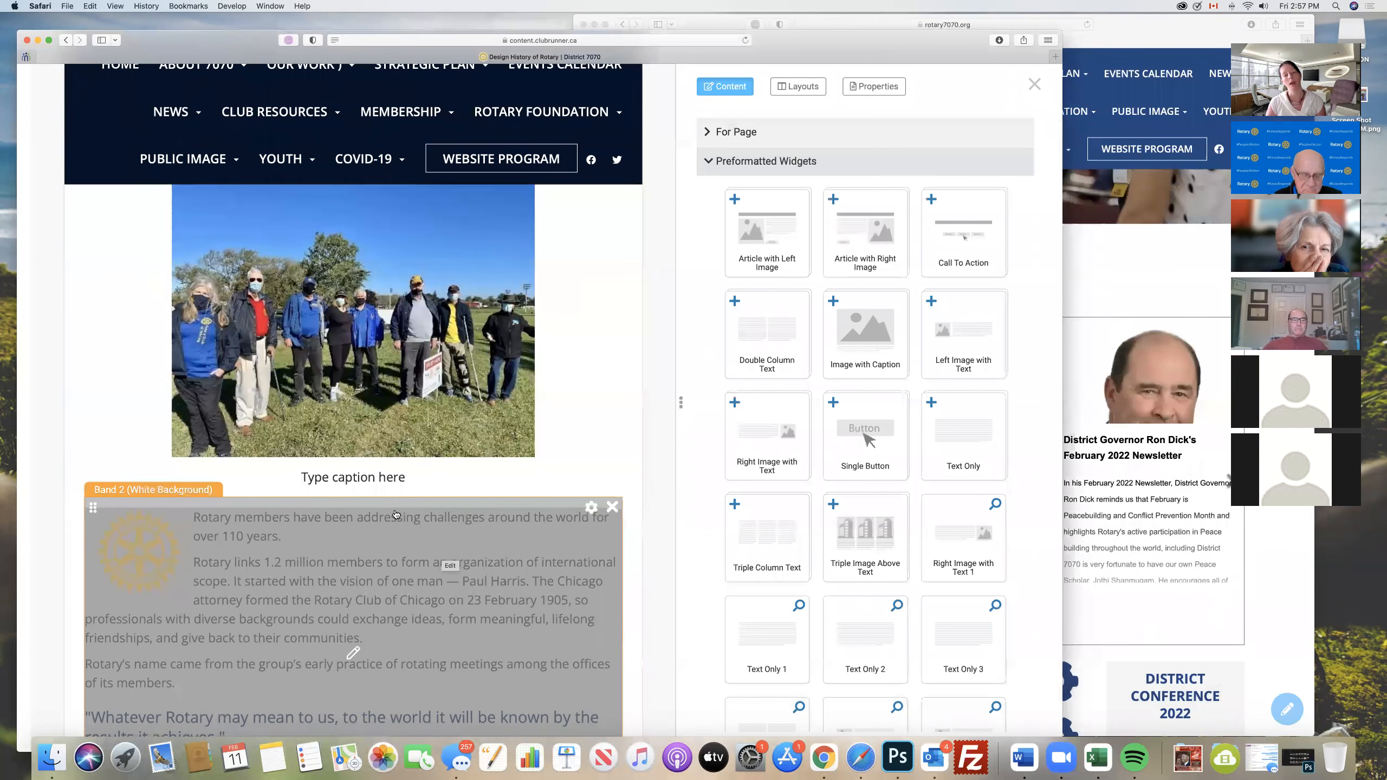
{"action": "left_click", "coordinate": [423, 486]}
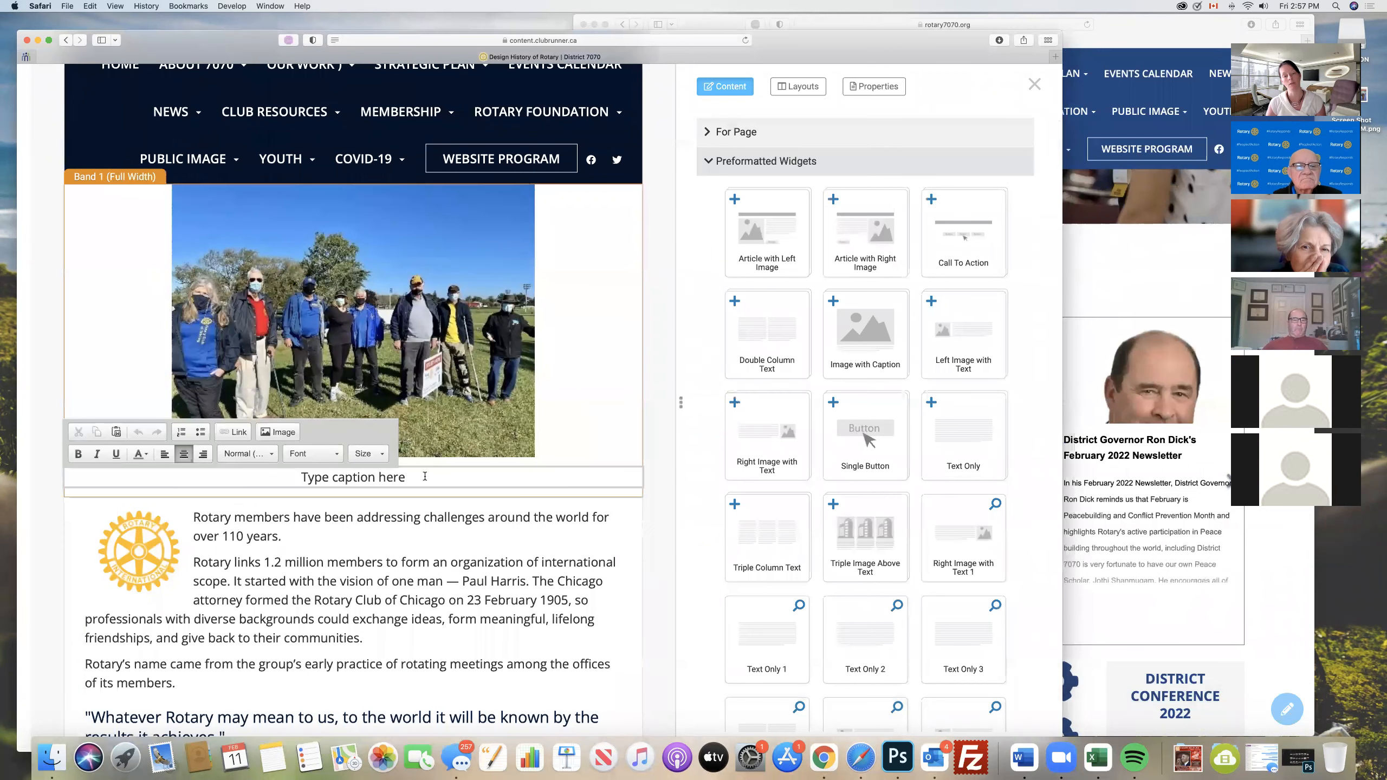
{"action": "triple_click", "coordinate": [200, 477]}
{"action": "key", "text": "BackSpace"}
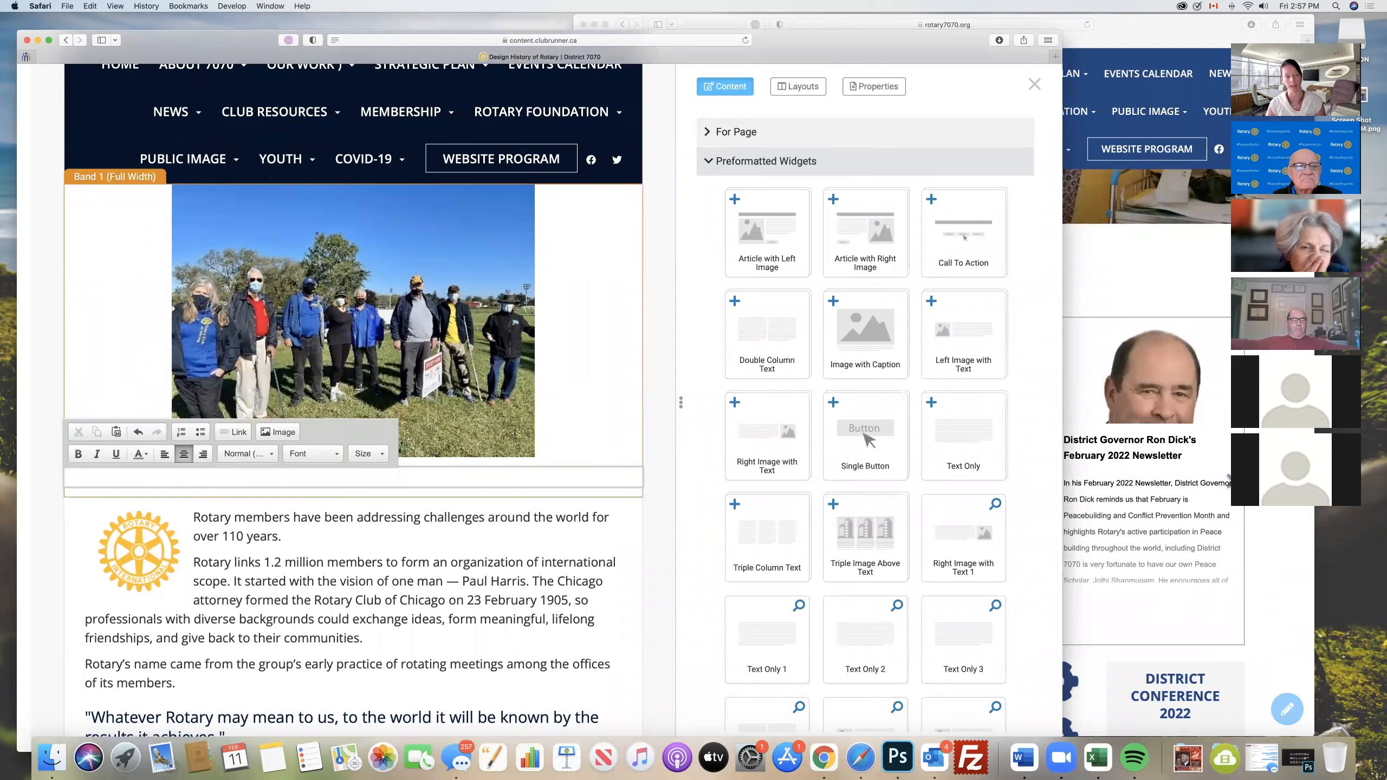
- Change the description text under $26.50 in the dark background band to white
{"action": "scroll", "coordinate": [359, 291], "scroll_direction": "down", "scroll_amount": 5}
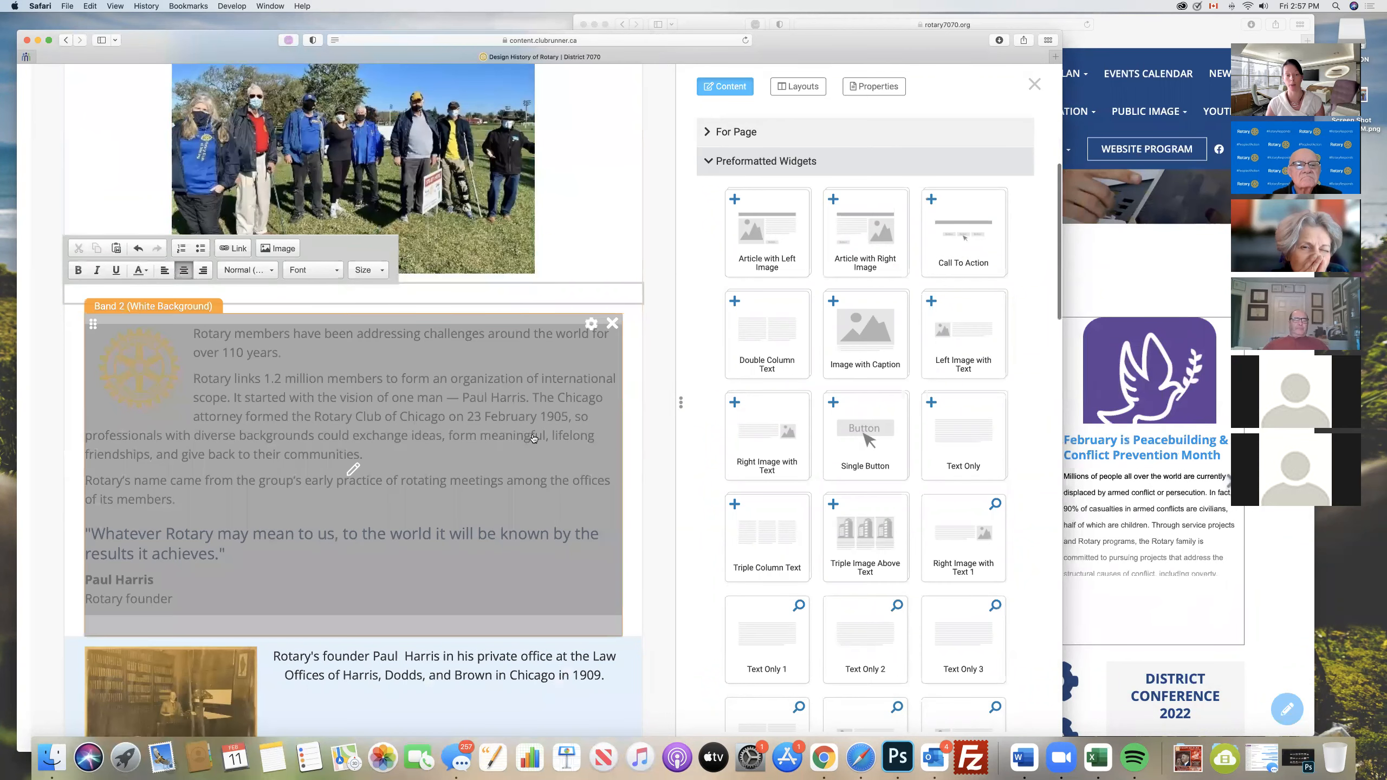
{"action": "scroll", "coordinate": [439, 400], "scroll_direction": "down", "scroll_amount": 15}
{"action": "scroll", "coordinate": [534, 438], "scroll_direction": "down", "scroll_amount": 10}
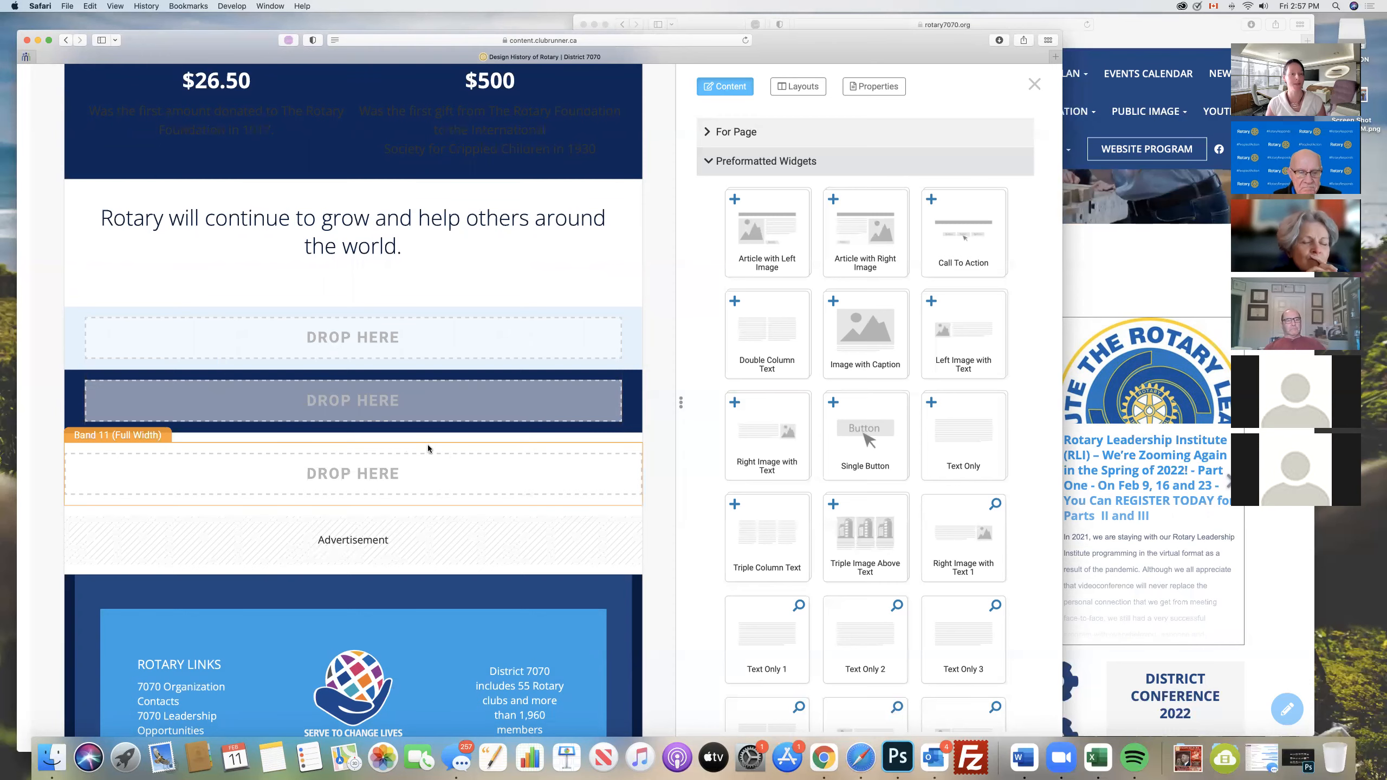
{"action": "scroll", "coordinate": [423, 449], "scroll_direction": "up", "scroll_amount": 6}
{"action": "left_click", "coordinate": [301, 478]}
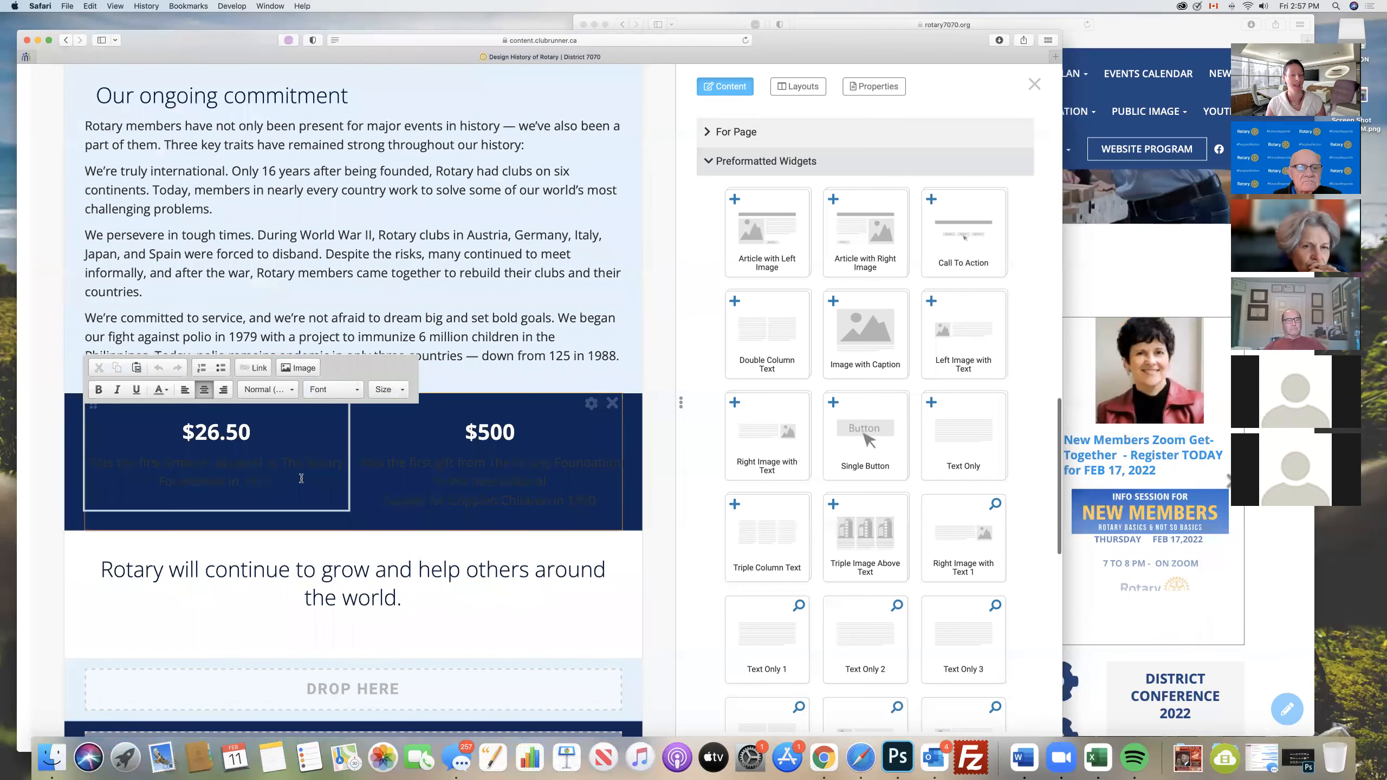
{"action": "left_click_drag", "start_coordinate": [193, 475], "coordinate": [135, 444]}
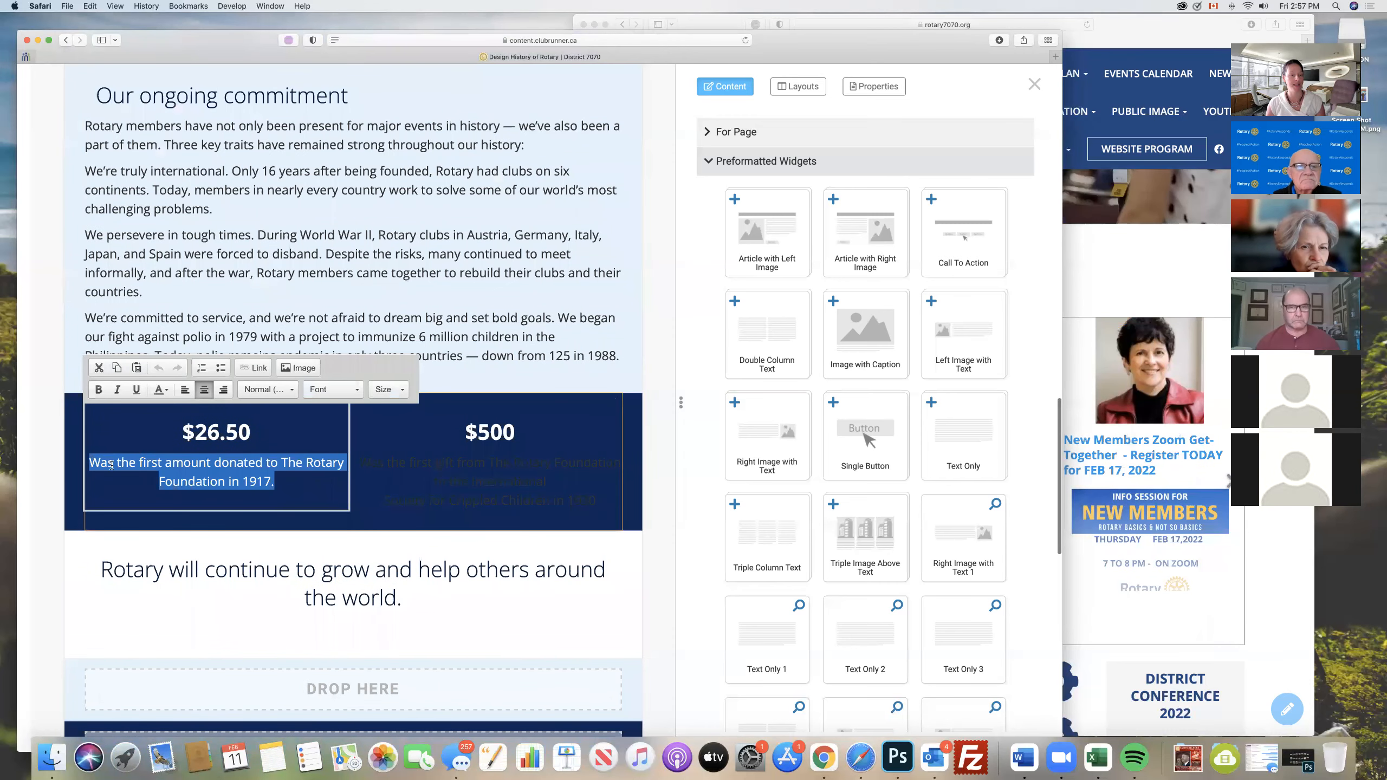
{"action": "left_click", "coordinate": [165, 390]}
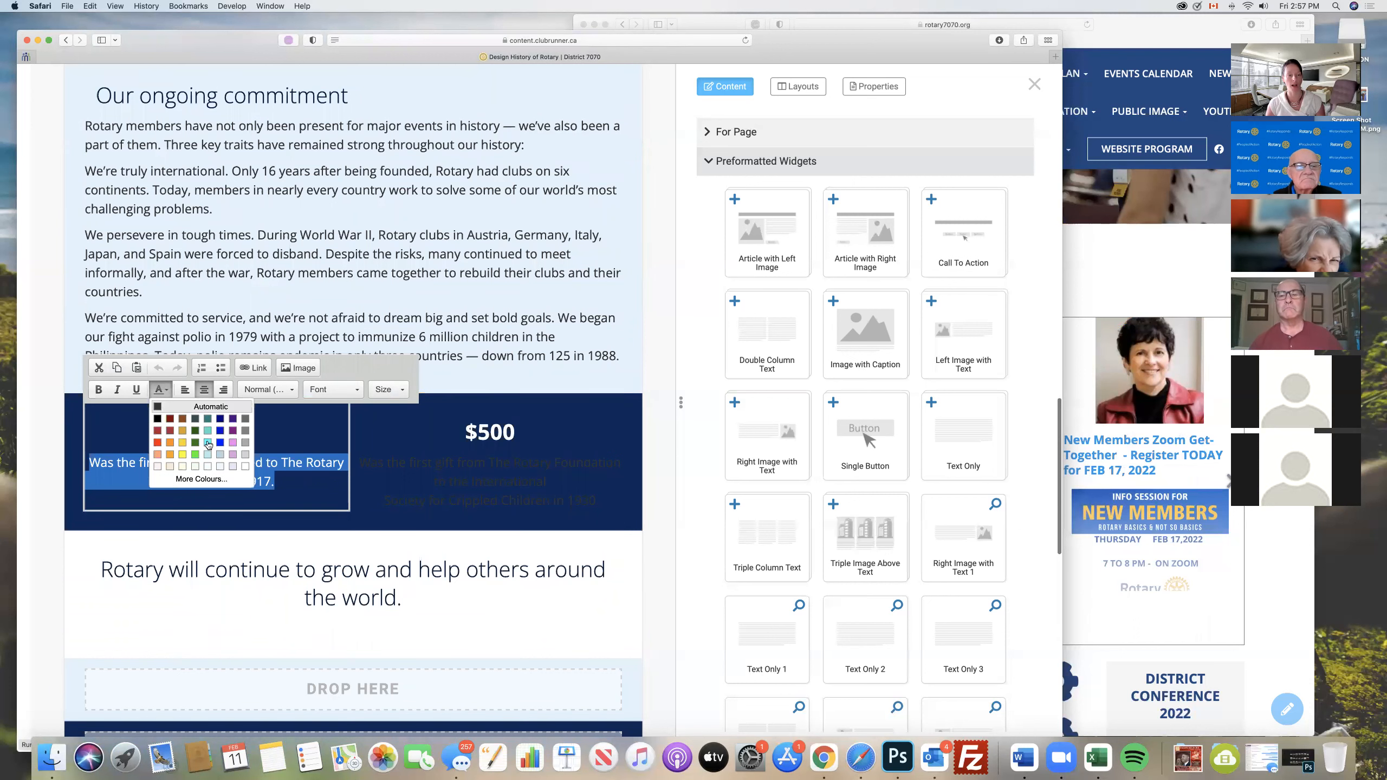
{"action": "left_click", "coordinate": [245, 465]}
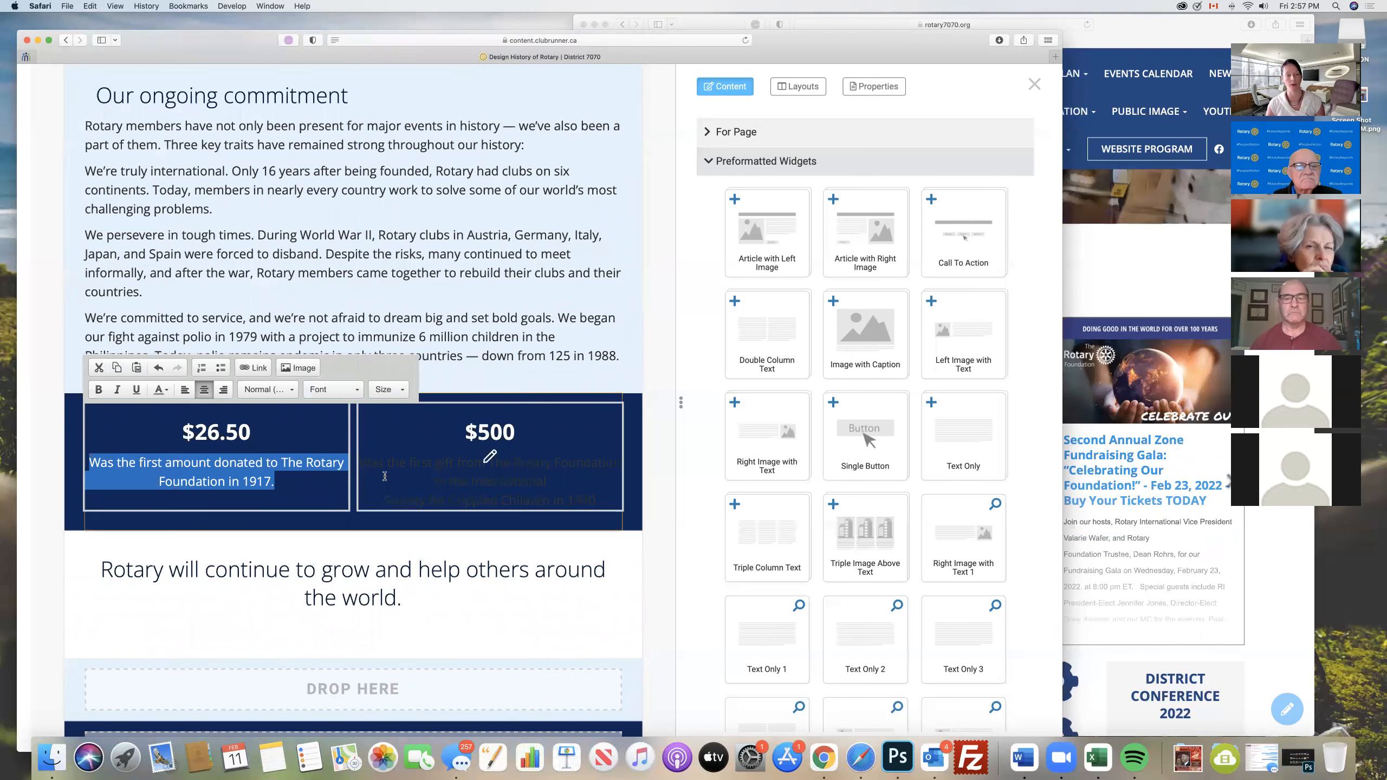
- Change the description text under $500 in the dark background band to white
{"action": "left_click", "coordinate": [531, 503]}
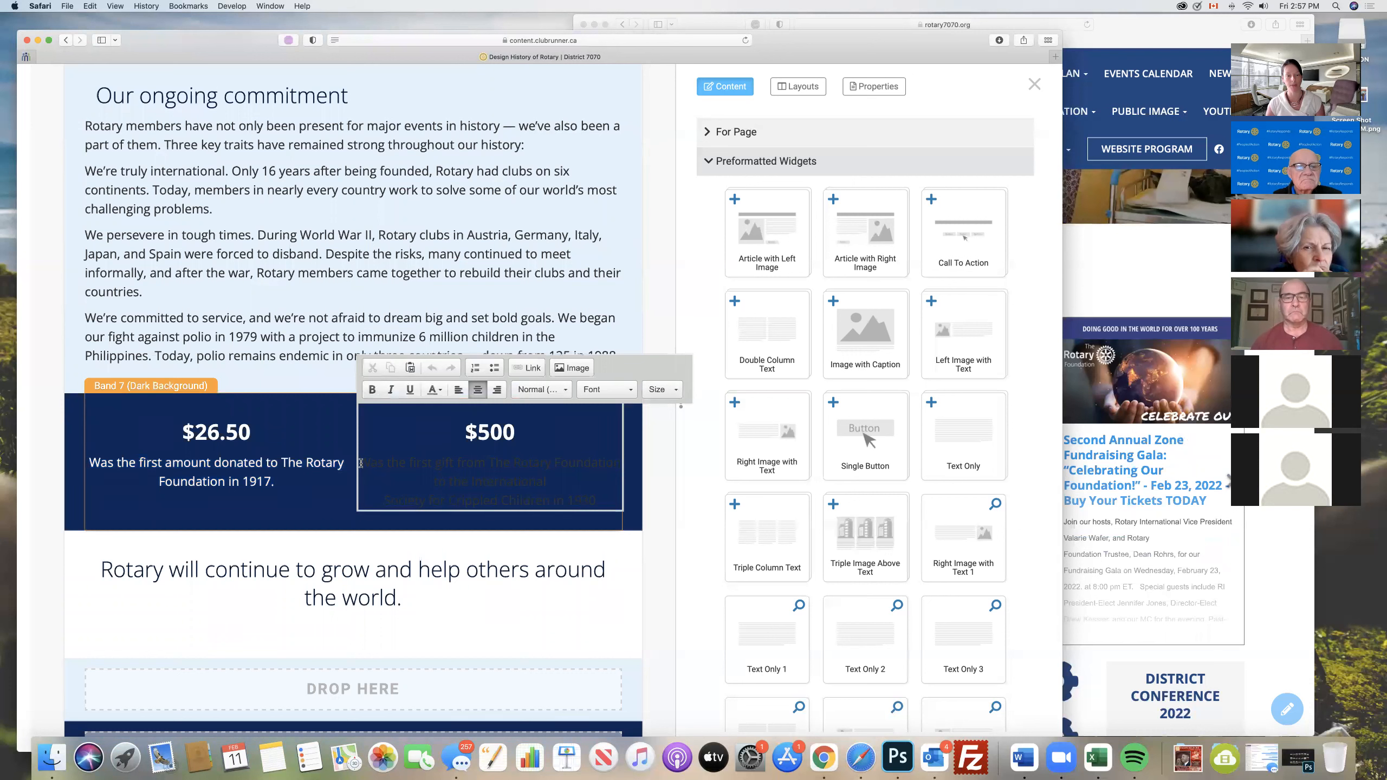
{"action": "left_click_drag", "start_coordinate": [361, 464], "coordinate": [597, 502]}
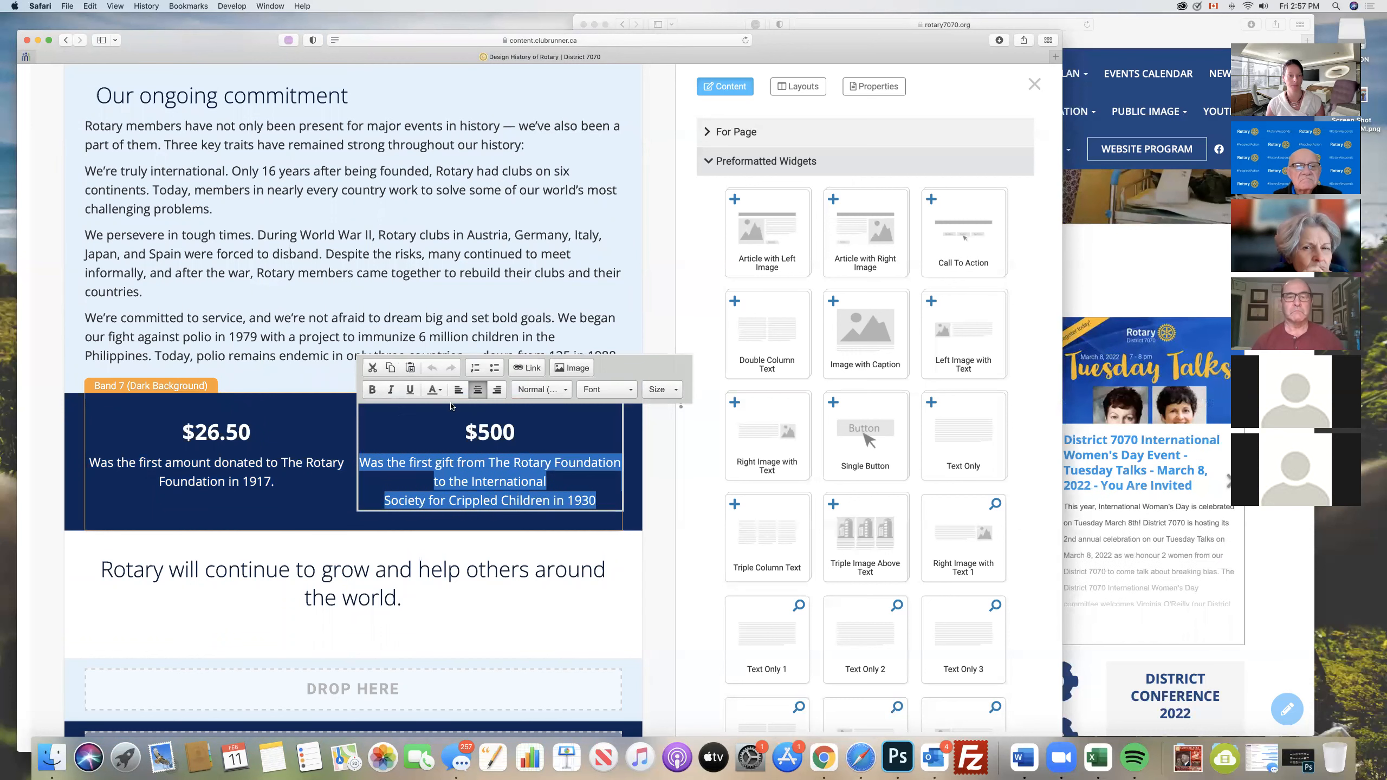
{"action": "left_click", "coordinate": [434, 390]}
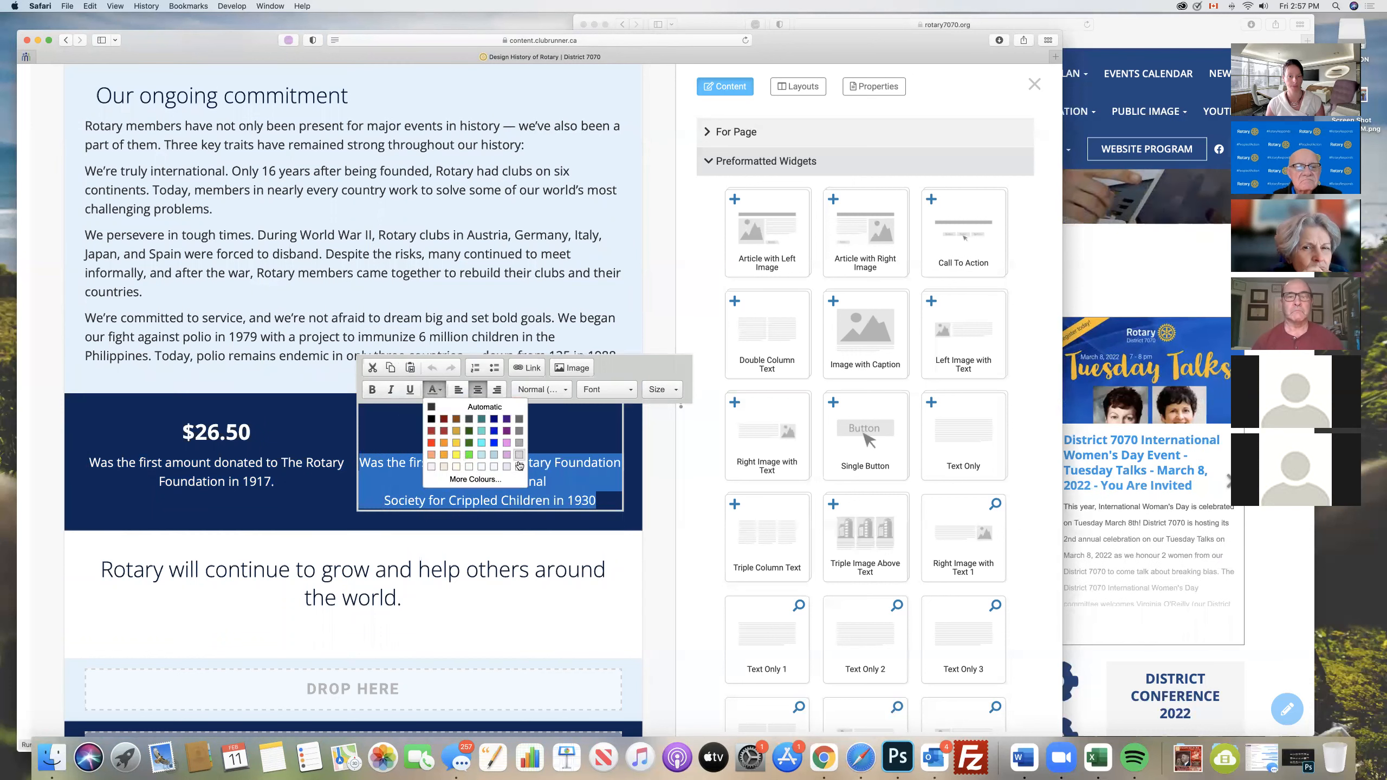
{"action": "left_click", "coordinate": [519, 467]}
- Change the text about the first four Rotarians in the dark band beside their photo to white
{"action": "scroll", "coordinate": [290, 346], "scroll_direction": "up", "scroll_amount": 10}
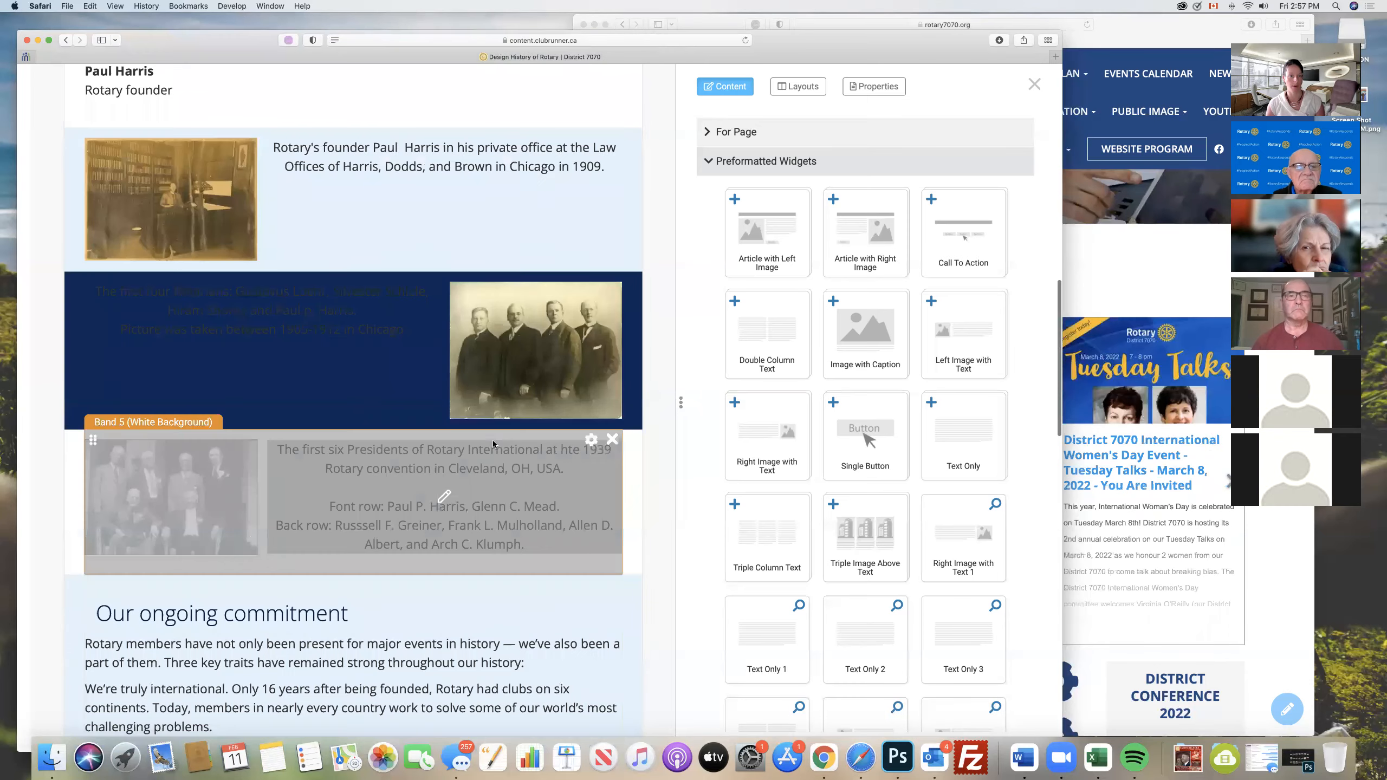
{"action": "left_click", "coordinate": [290, 346]}
{"action": "left_click_drag", "start_coordinate": [404, 351], "coordinate": [237, 289]}
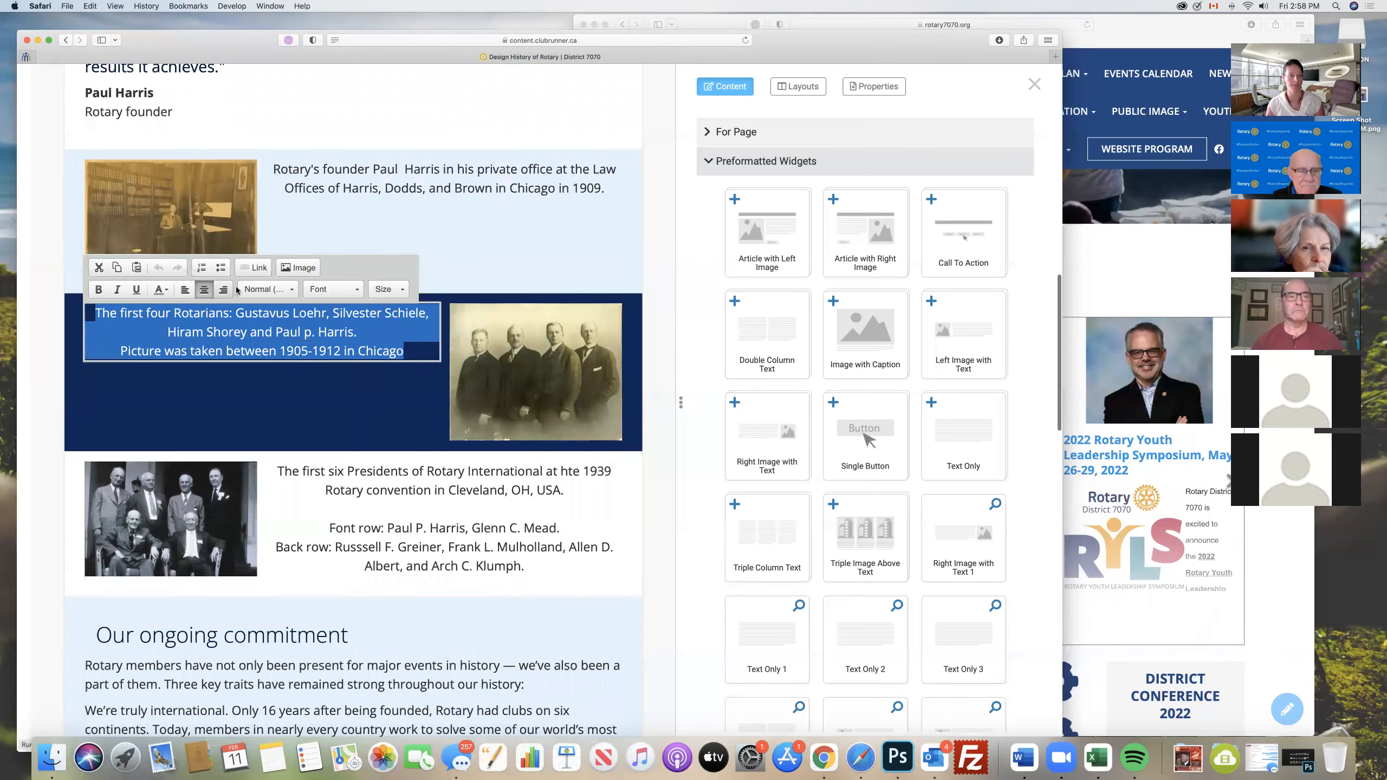
{"action": "left_click", "coordinate": [159, 291]}
{"action": "left_click", "coordinate": [245, 369]}
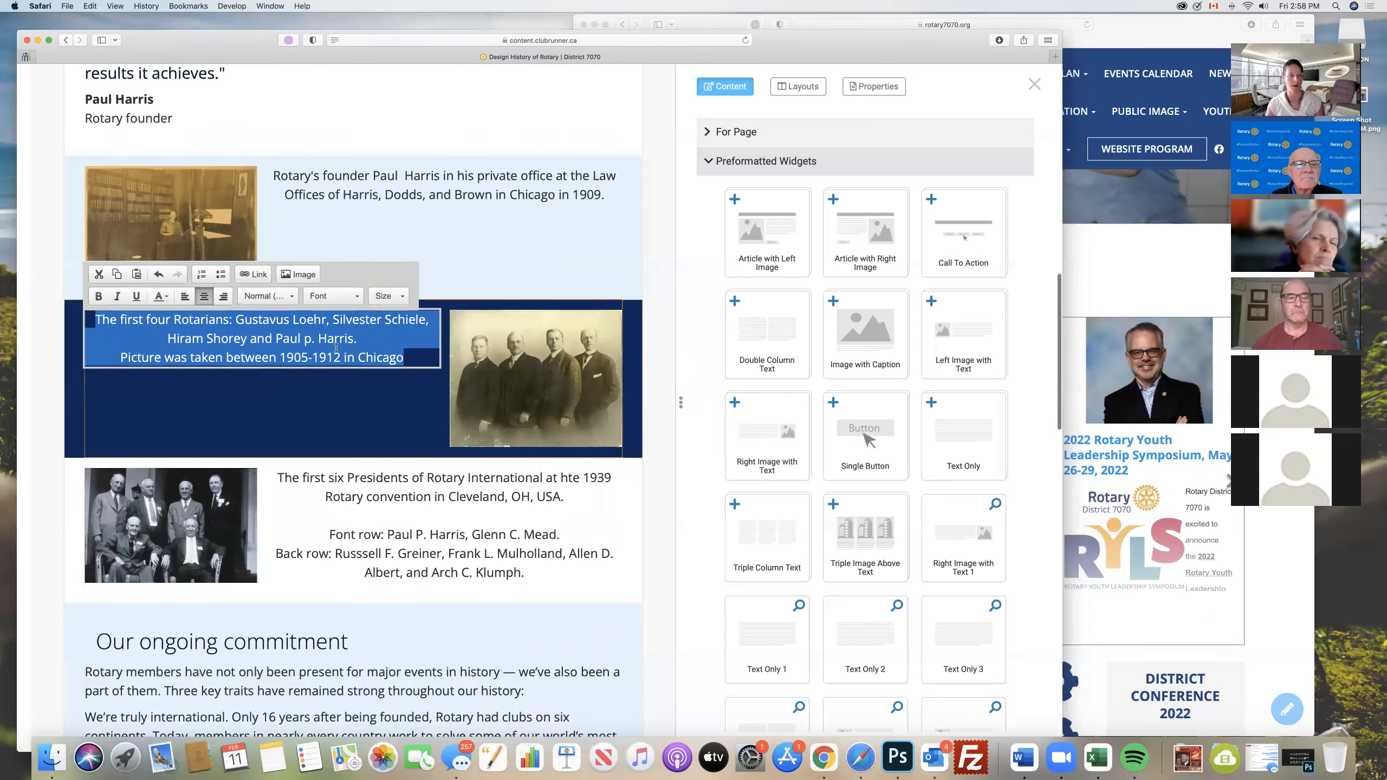
{"action": "left_click", "coordinate": [510, 254]}
- Publish the edited History of Rotary page
{"action": "scroll", "coordinate": [494, 324], "scroll_direction": "up", "scroll_amount": 9}
{"action": "scroll", "coordinate": [493, 325], "scroll_direction": "up", "scroll_amount": 10}
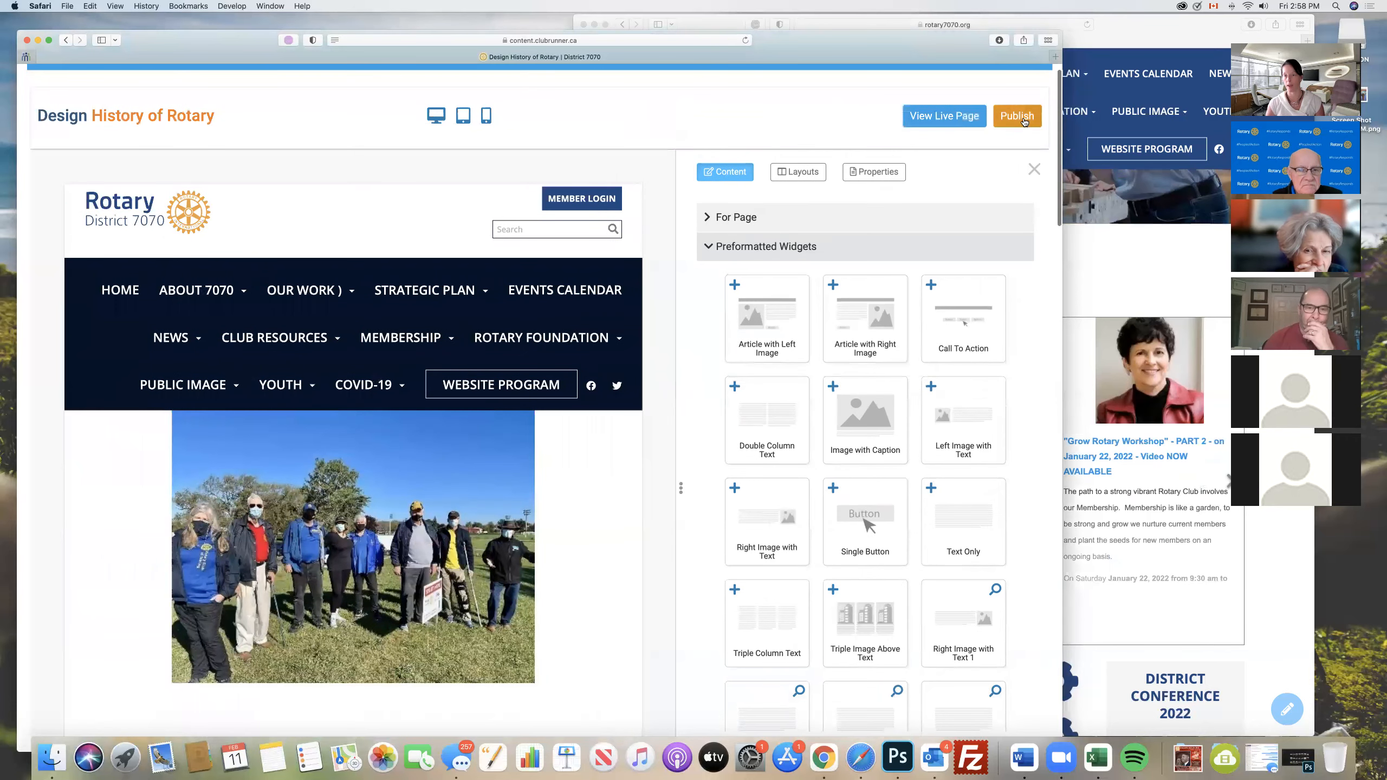
{"action": "left_click", "coordinate": [1017, 116]}
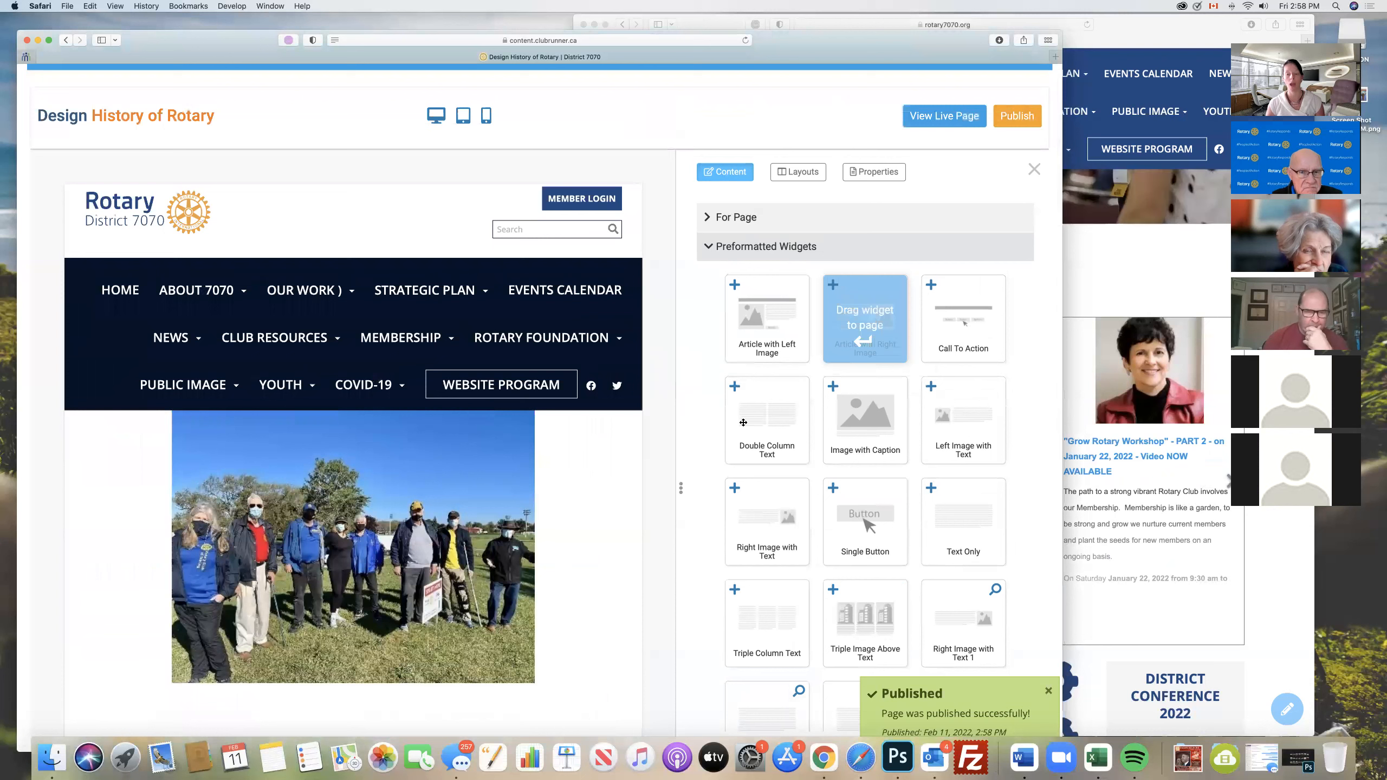
- Open the site navigation for editing from the History of Rotary page design and review the items under ABOUT 7070
{"action": "mouse_move", "coordinate": [507, 515]}
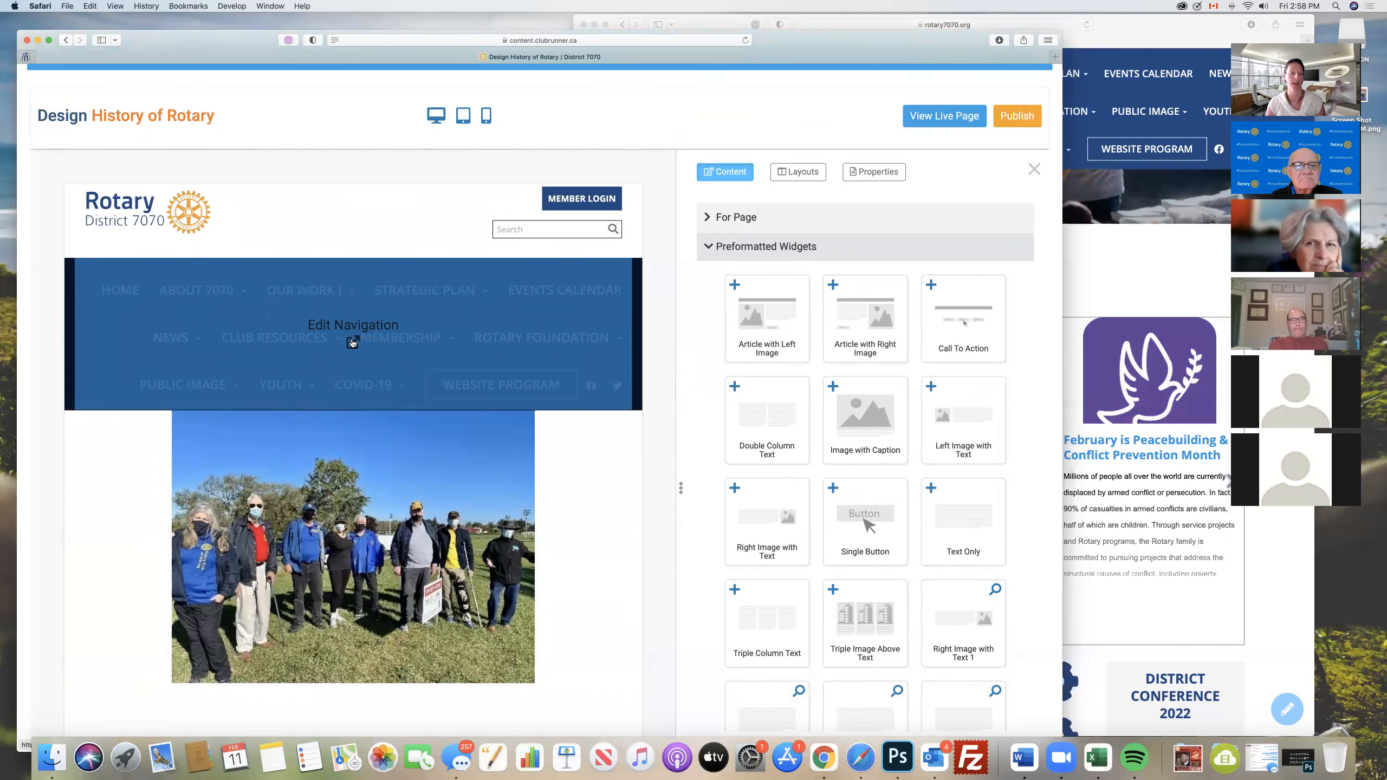
{"action": "left_click", "coordinate": [352, 342]}
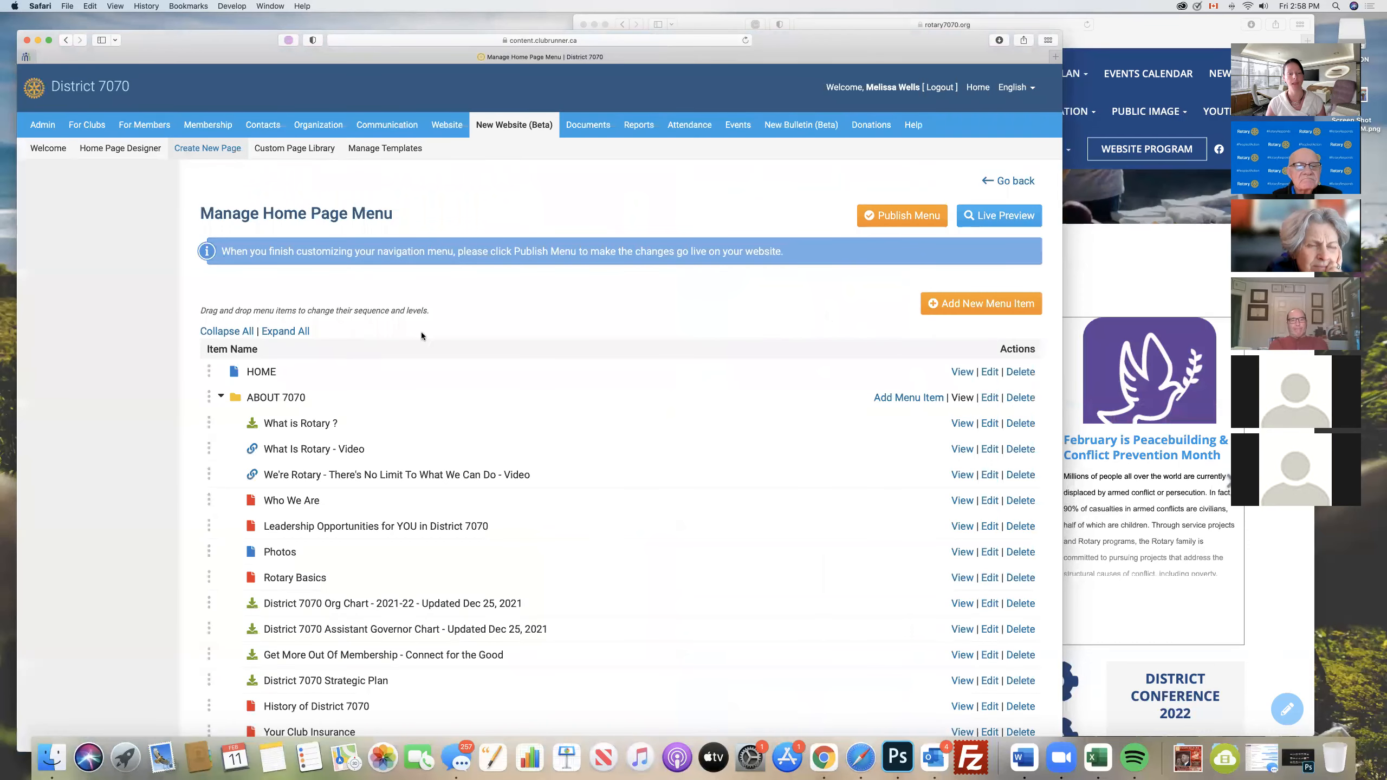
{"action": "scroll", "coordinate": [602, 318], "scroll_direction": "down", "scroll_amount": 6}
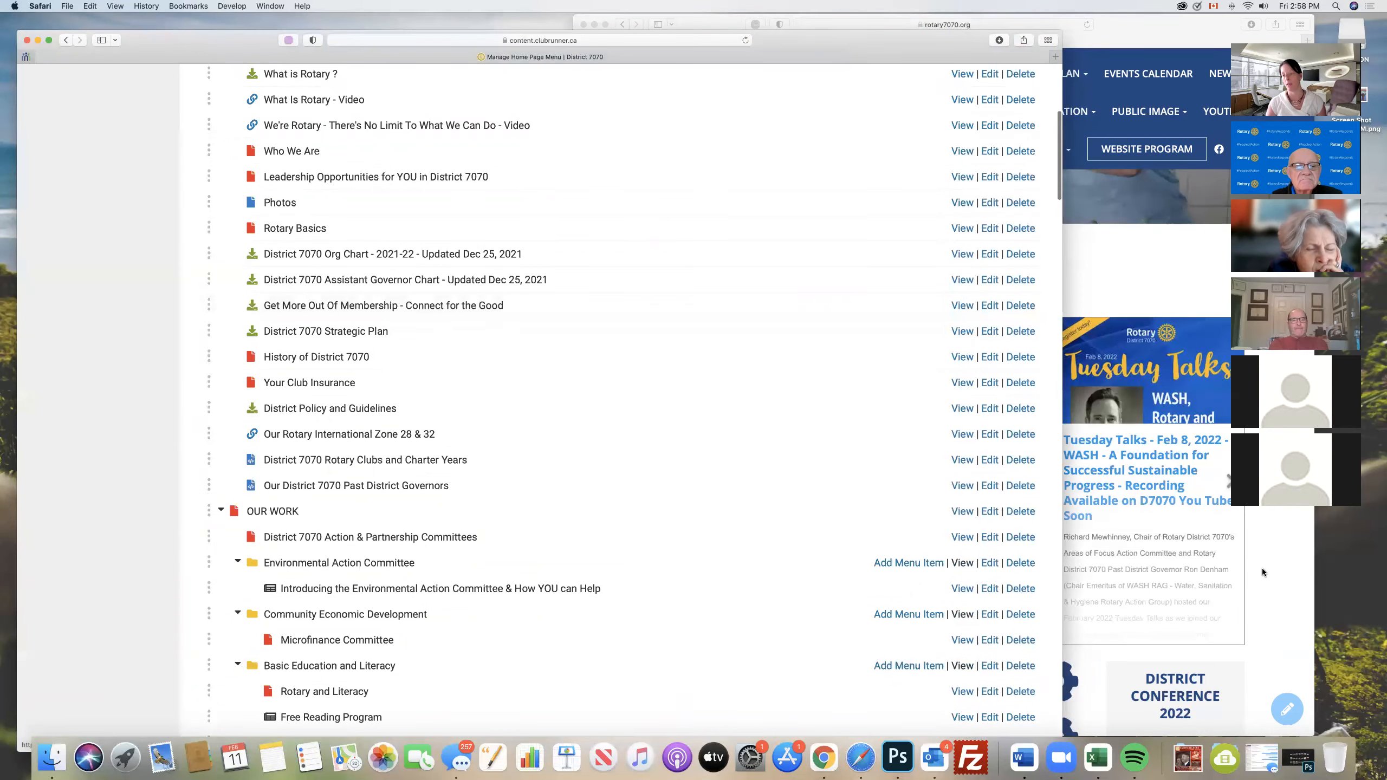
- Compare the ABOUT 7070 submenu on the live District 7070 home page with its items in the home page menu manager
{"action": "left_click", "coordinate": [1199, 565]}
{"action": "scroll", "coordinate": [1030, 432], "scroll_direction": "up", "scroll_amount": 5}
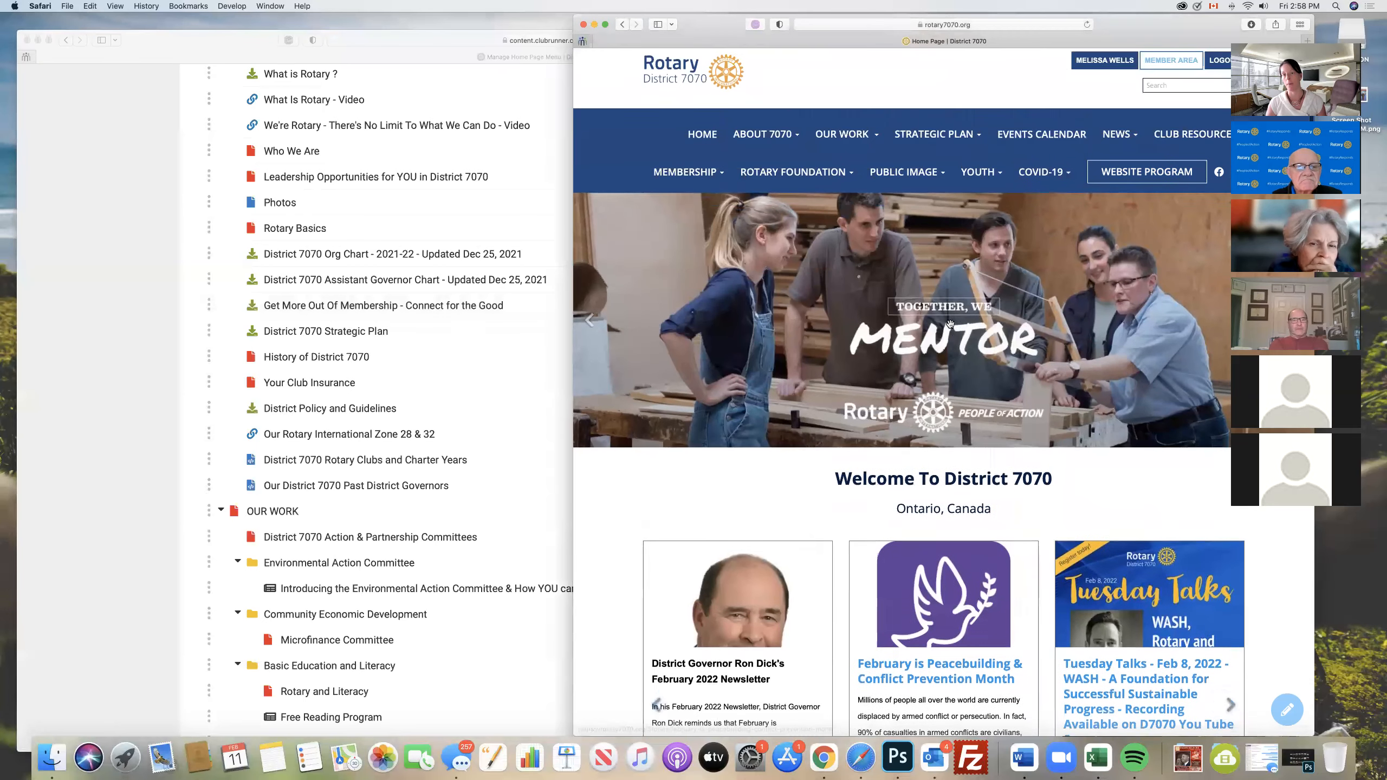
{"action": "mouse_move", "coordinate": [804, 139]}
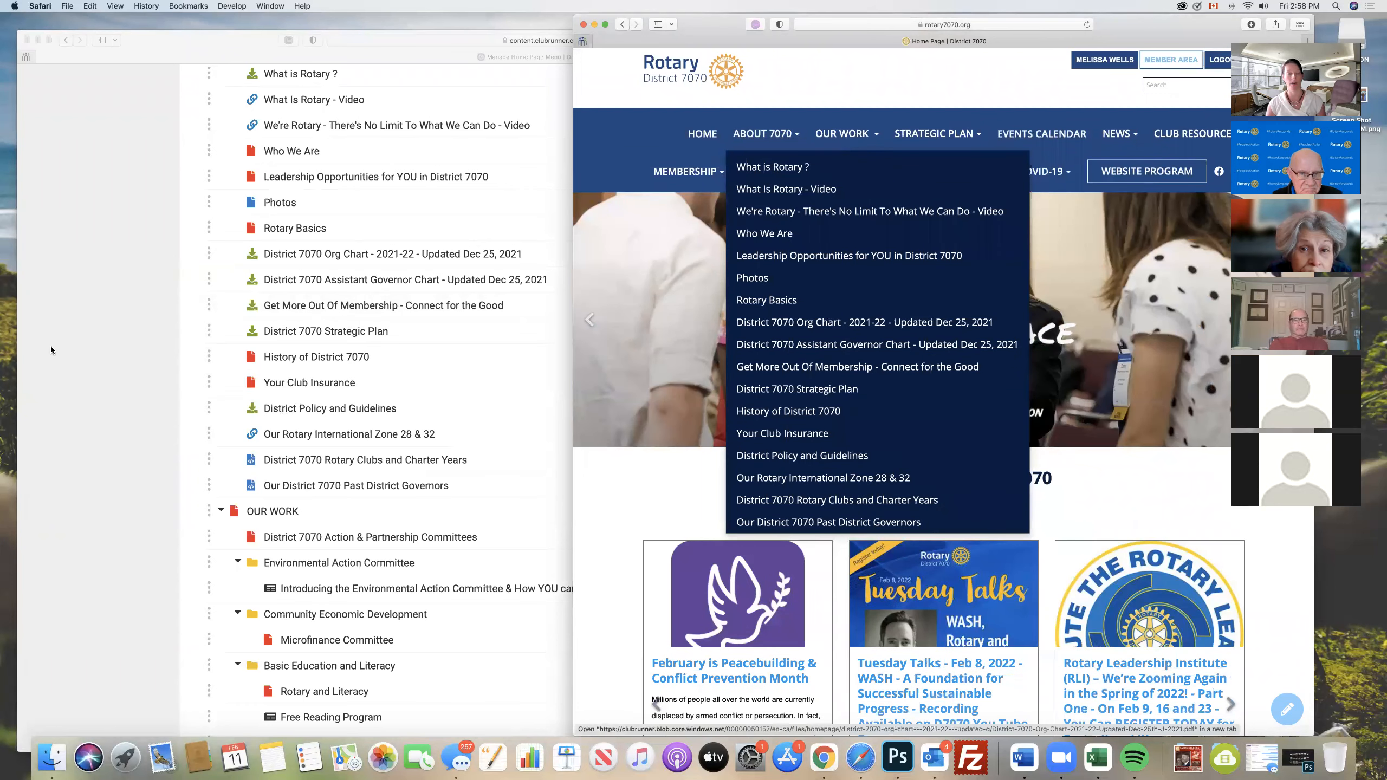
{"action": "left_click", "coordinate": [84, 298]}
{"action": "scroll", "coordinate": [154, 283], "scroll_direction": "up", "scroll_amount": 5}
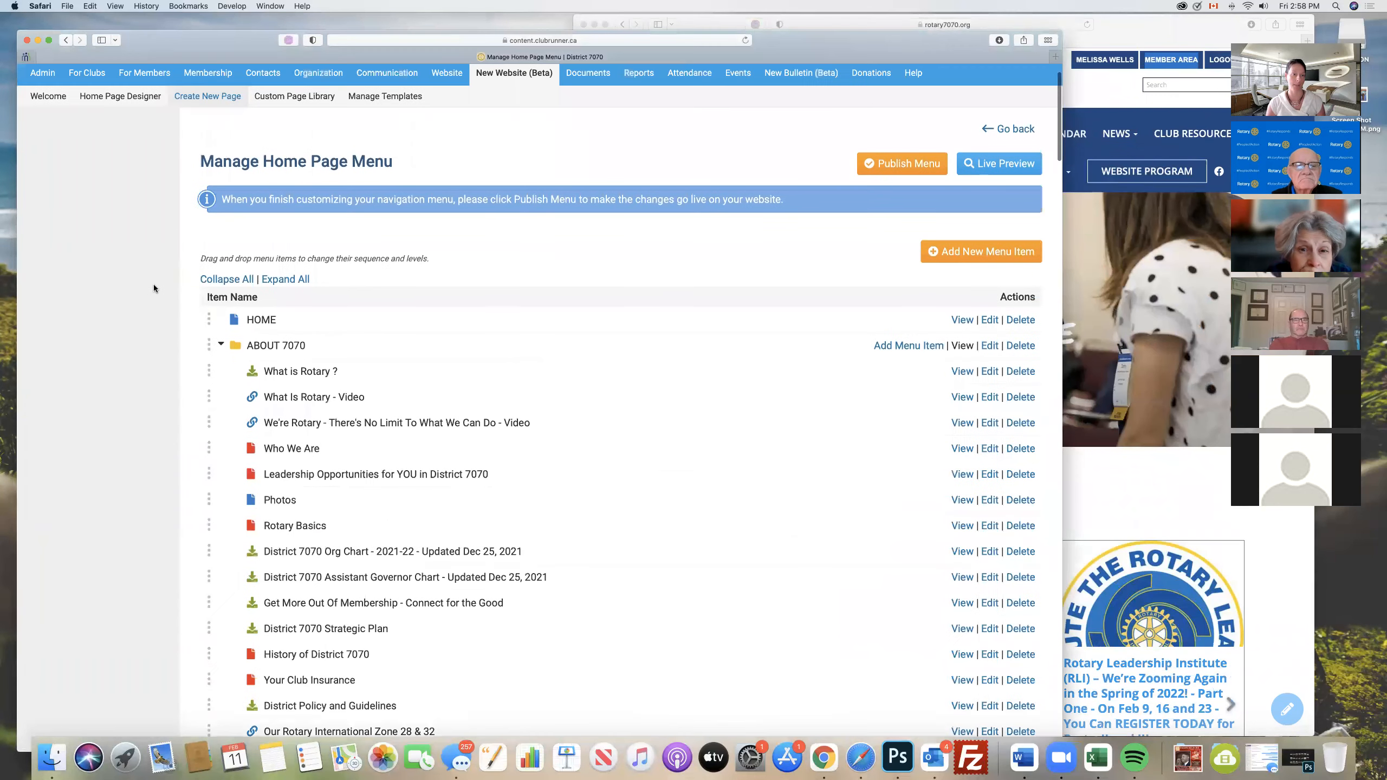
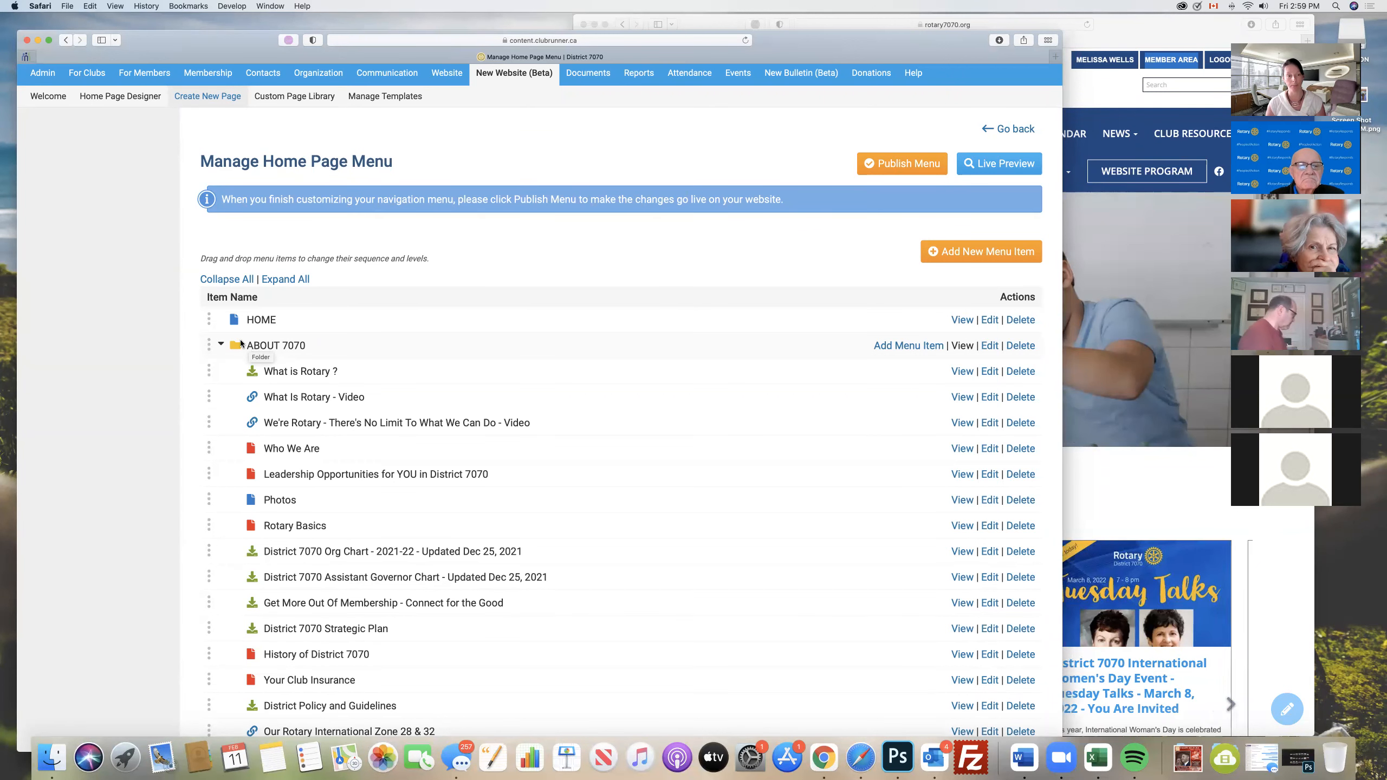
- Start a new home page menu item with the title and tool tip "History of Rotary"
{"action": "left_click", "coordinate": [982, 254]}
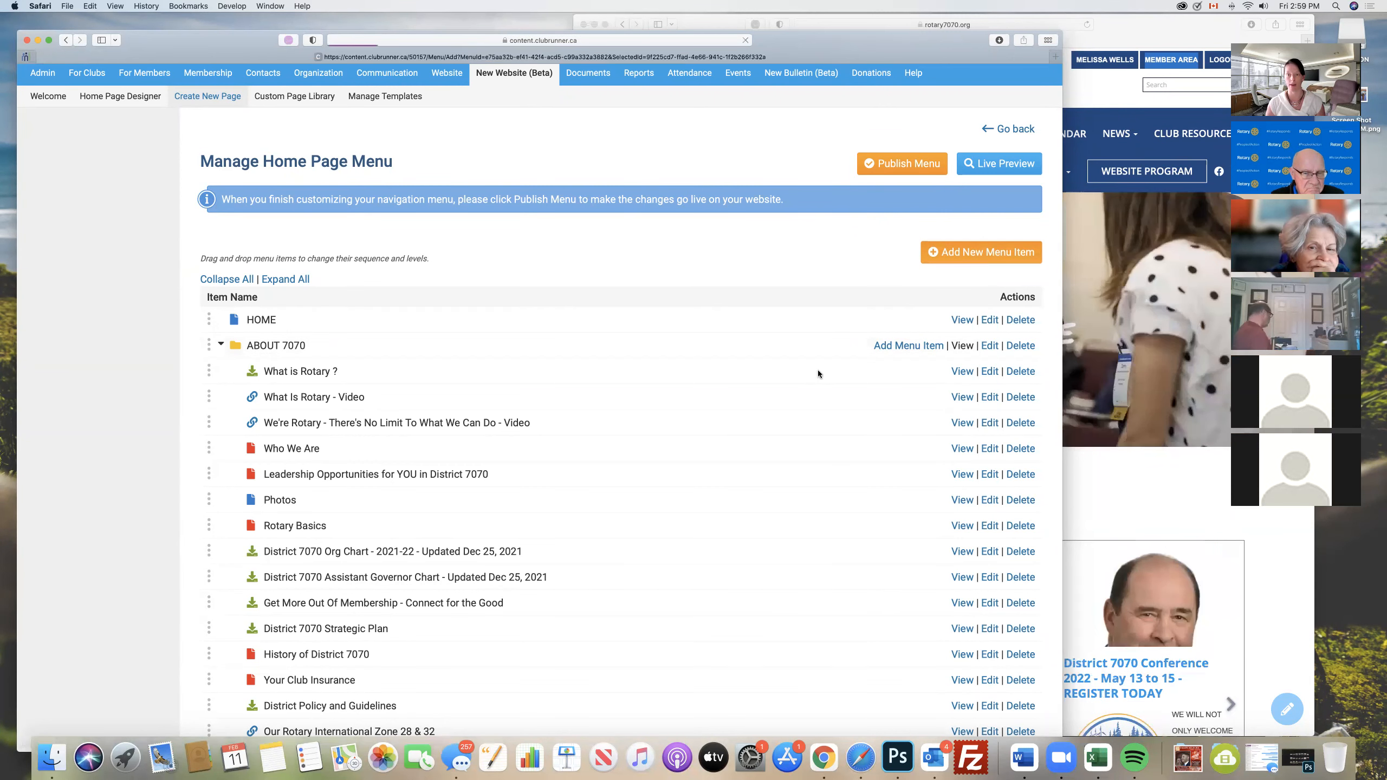
{"action": "type", "text": "History of Rotary"}
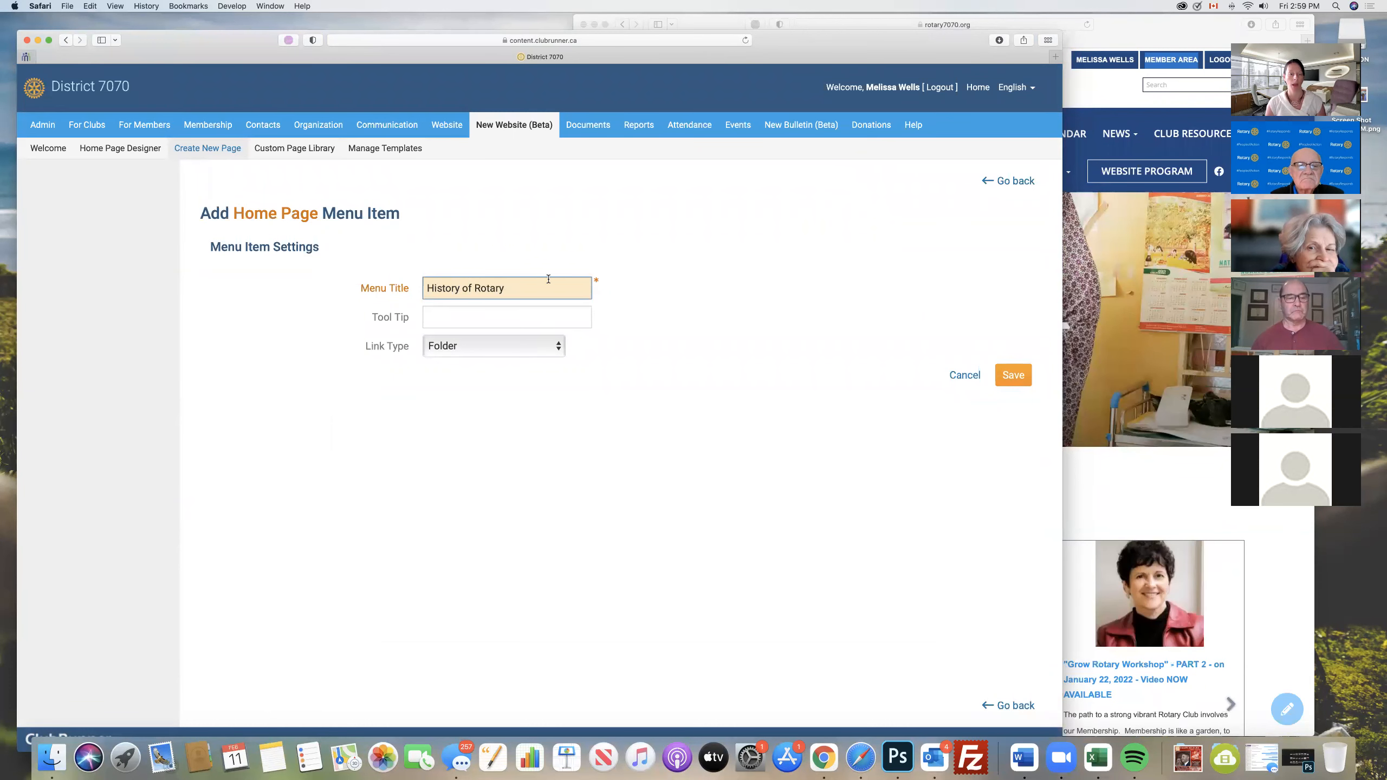
{"action": "left_click_drag", "start_coordinate": [527, 284], "coordinate": [421, 292]}
{"action": "key", "text": "super+c"}
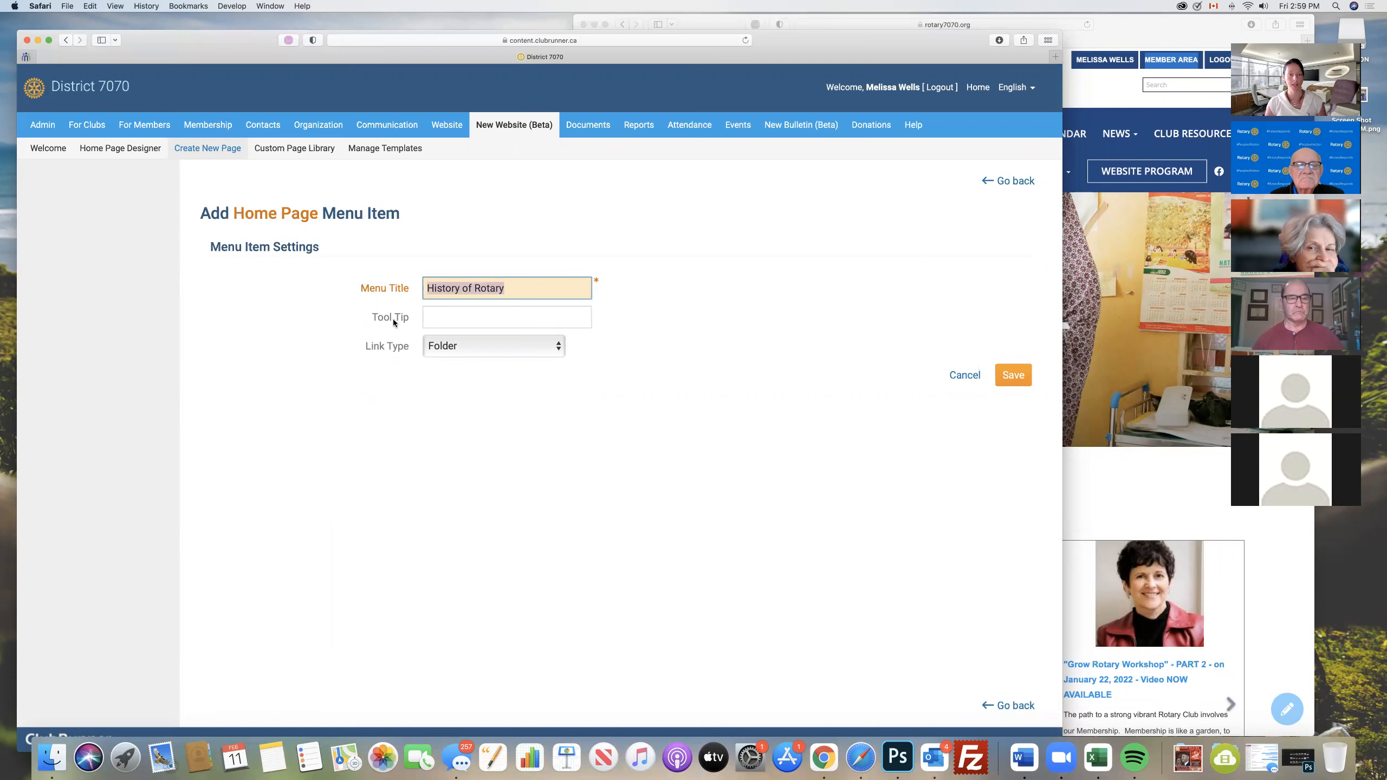
{"action": "left_click", "coordinate": [456, 317]}
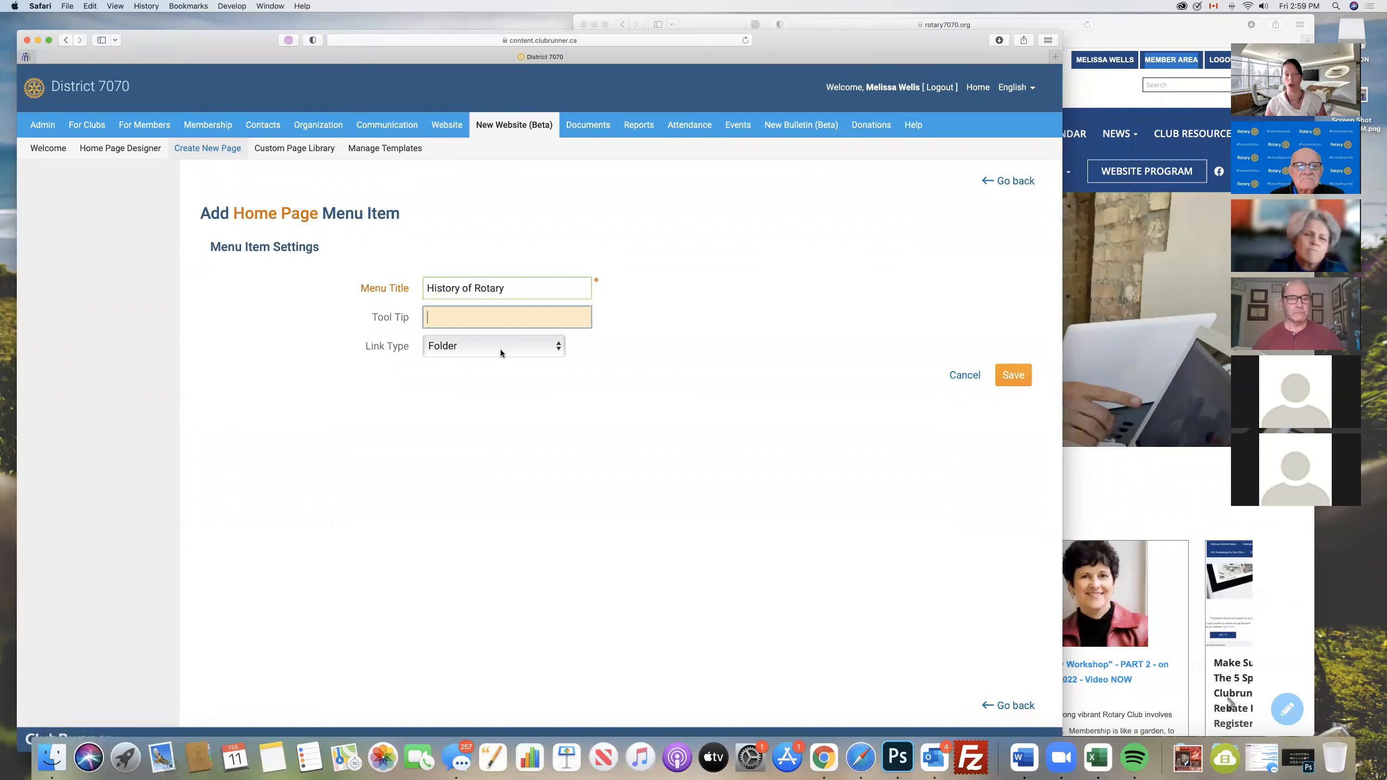
{"action": "key", "text": "super+v"}
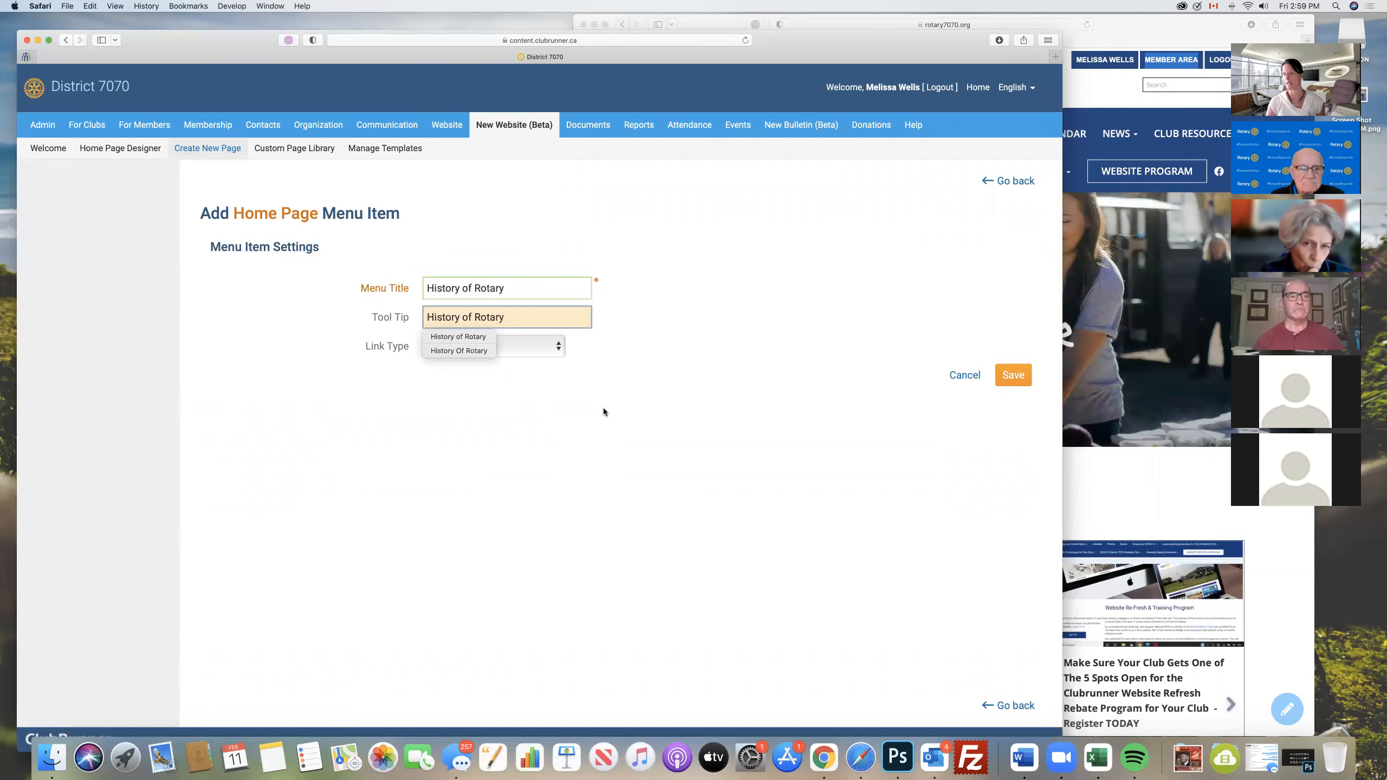
{"action": "left_click", "coordinate": [645, 423]}
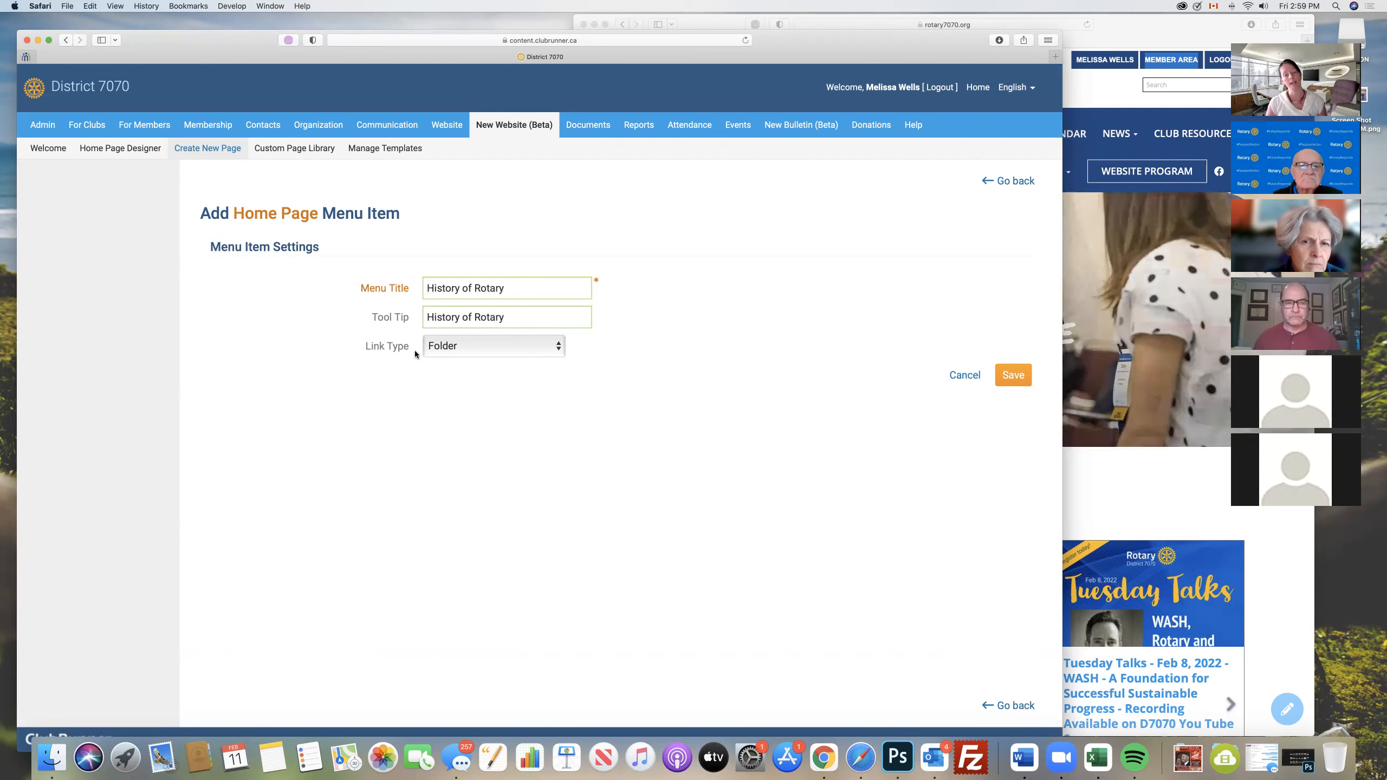
- Try the Story link type for the menu item and look through the available stories
{"action": "left_click", "coordinate": [481, 345]}
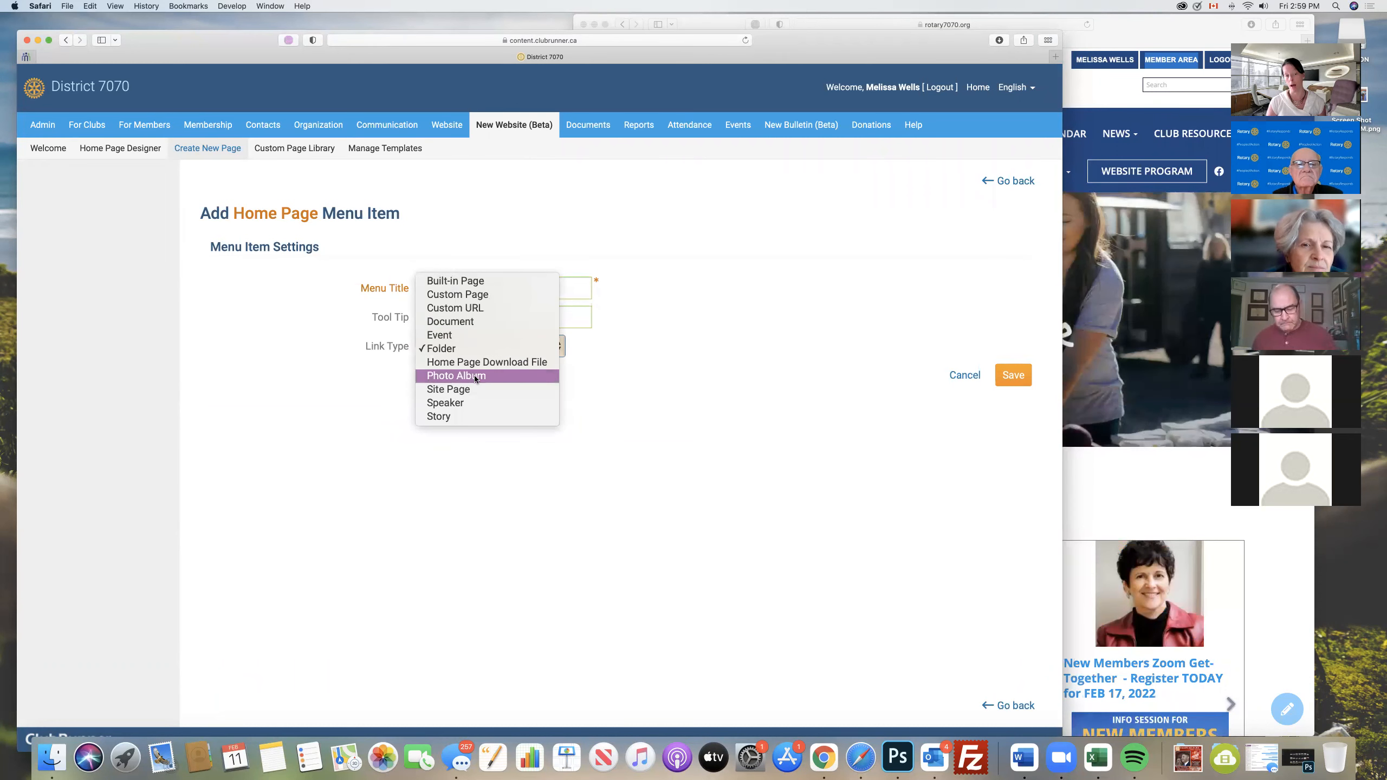
{"action": "left_click", "coordinate": [446, 417]}
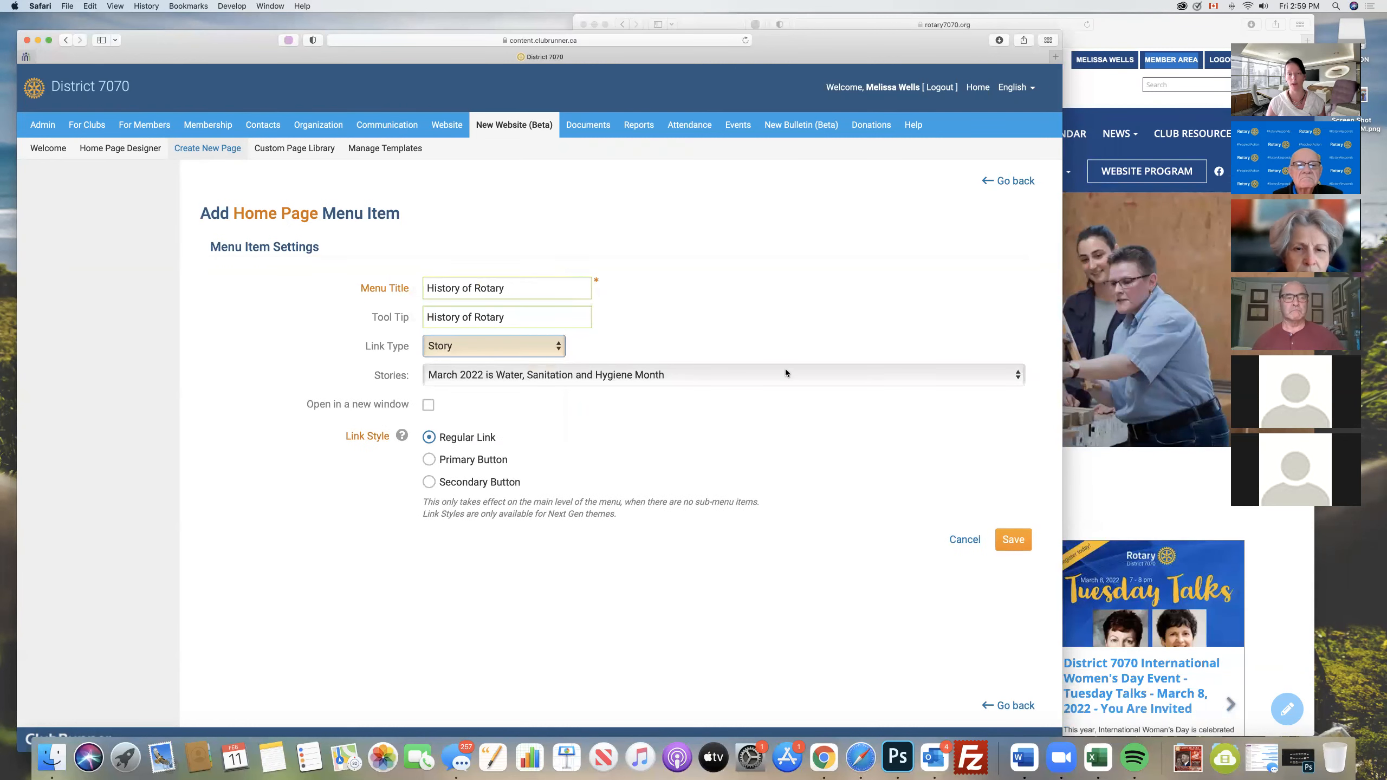
{"action": "left_click", "coordinate": [784, 373]}
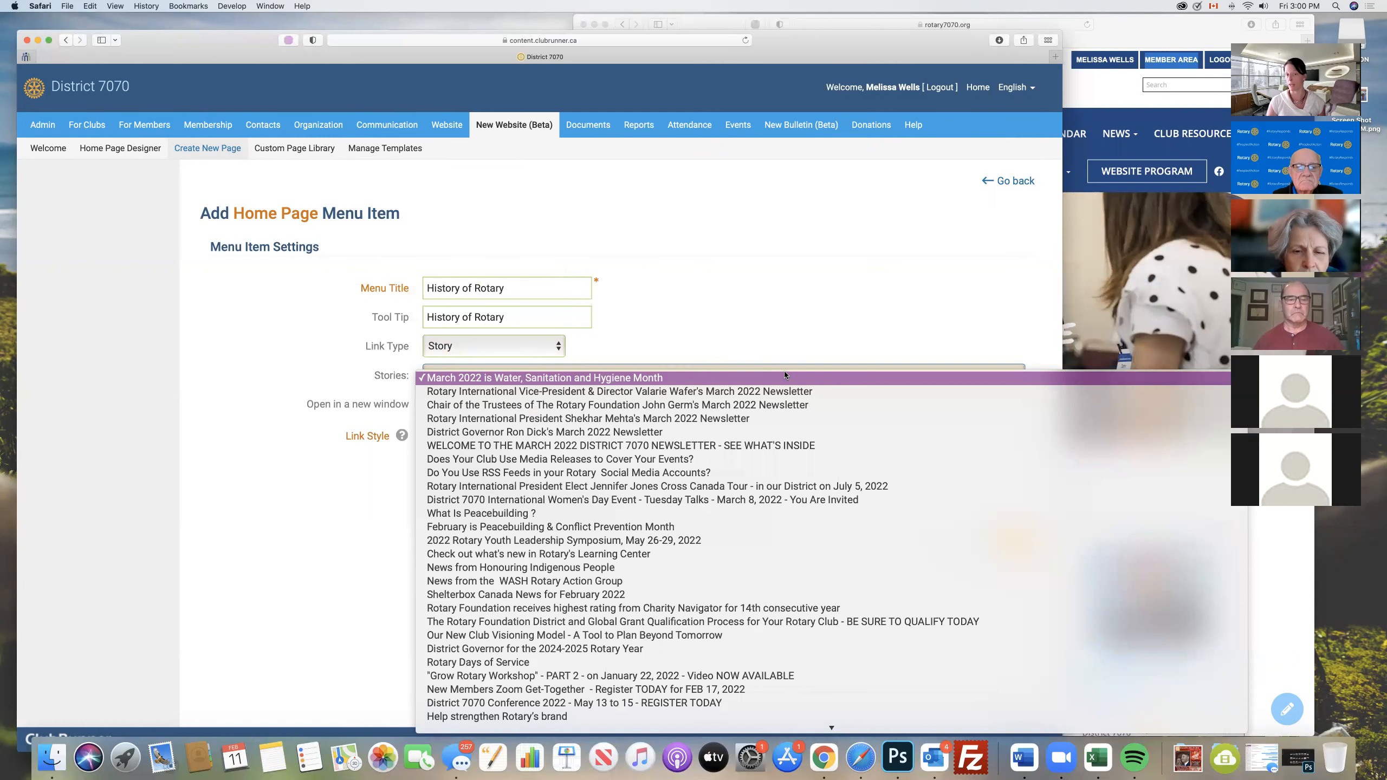
{"action": "left_click", "coordinate": [737, 313]}
- Set the menu item's link type to Custom Page and link it to the History of Rotary page
{"action": "left_click", "coordinate": [498, 346]}
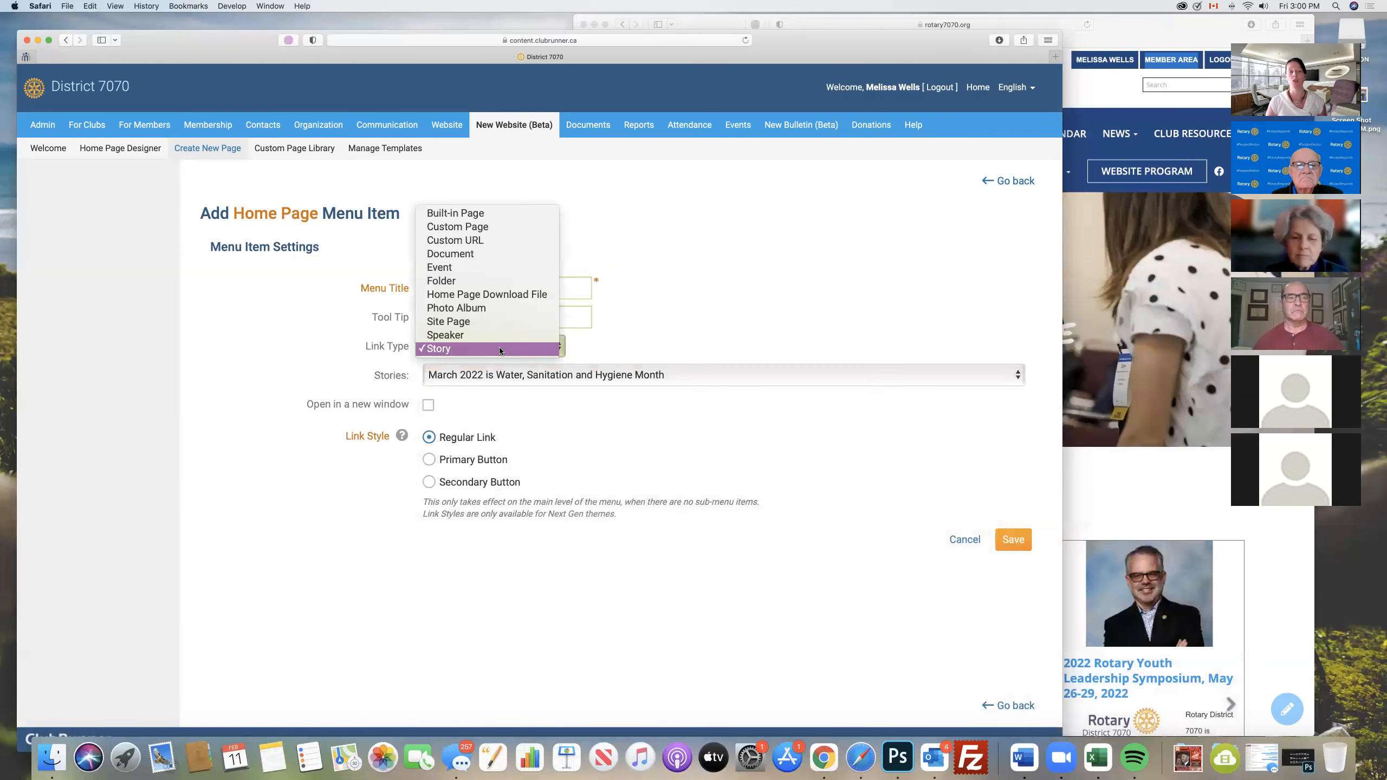
{"action": "left_click", "coordinate": [476, 226]}
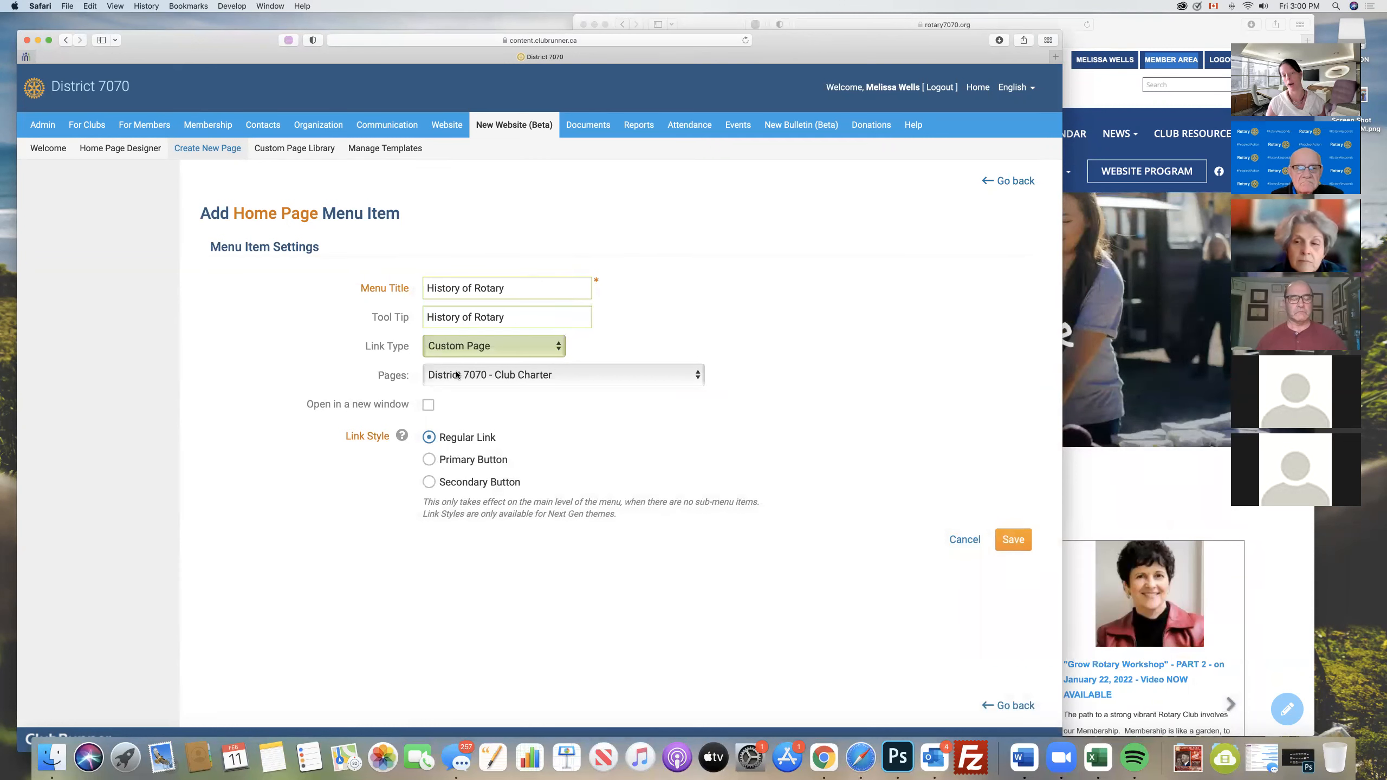
{"action": "left_click", "coordinate": [601, 374]}
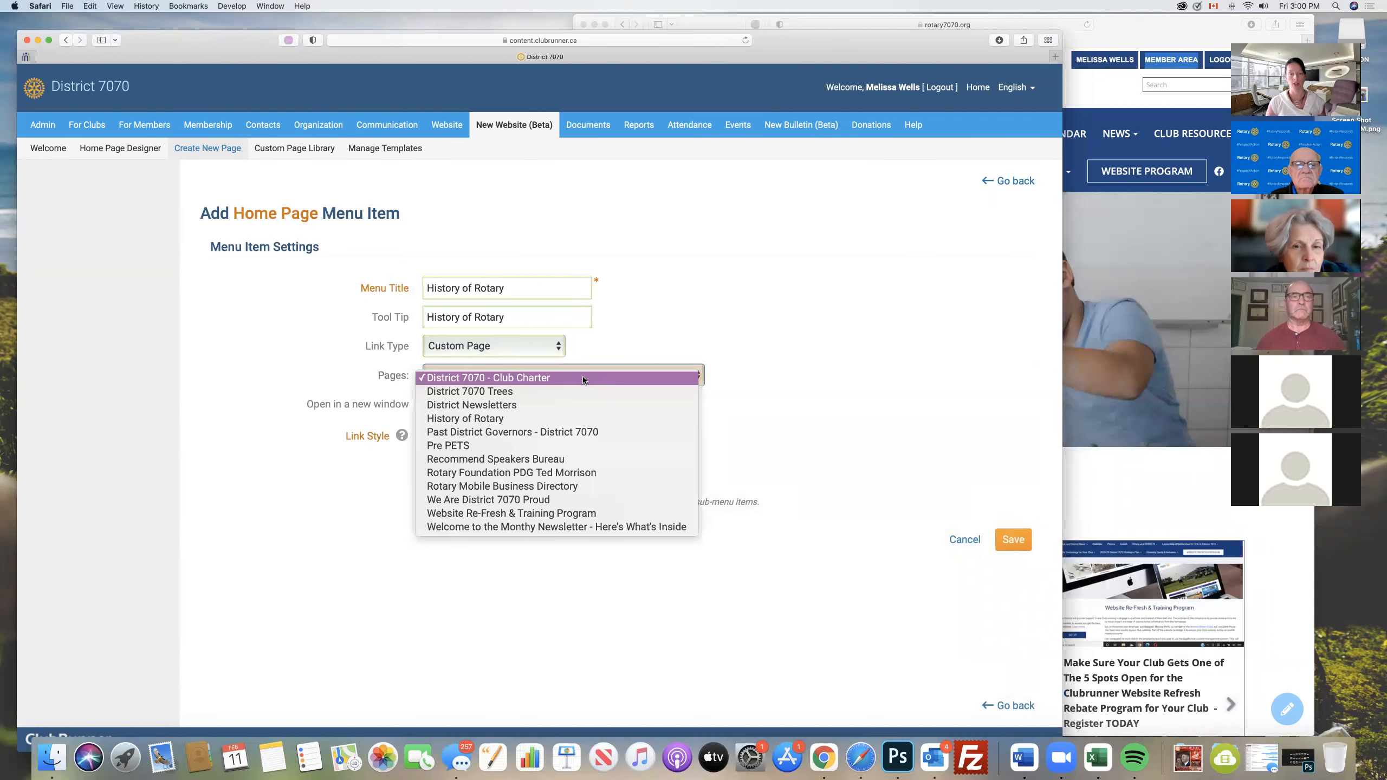
{"action": "left_click", "coordinate": [477, 418]}
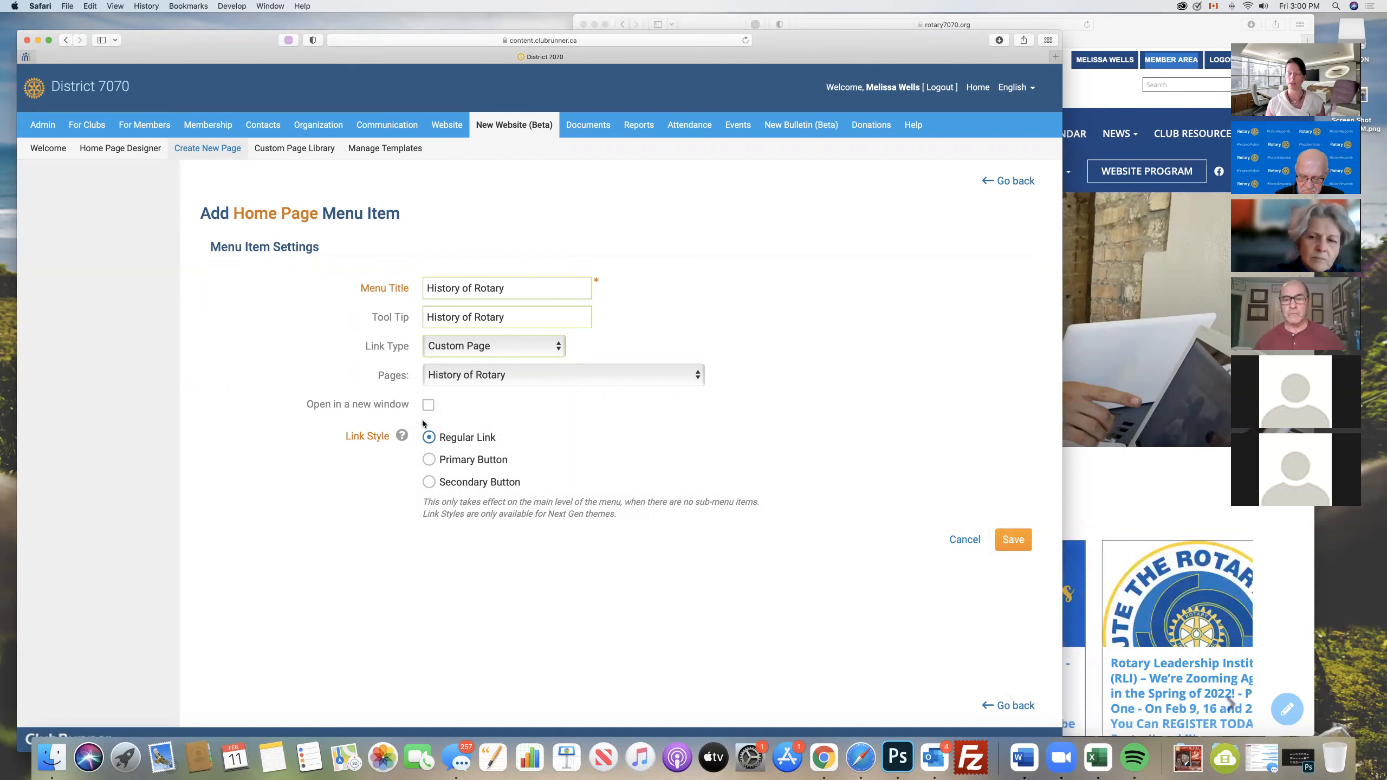
- Look at the ABOUT 7070 submenu on the live District 7070 home page and return to the menu item settings
{"action": "left_click", "coordinate": [429, 405]}
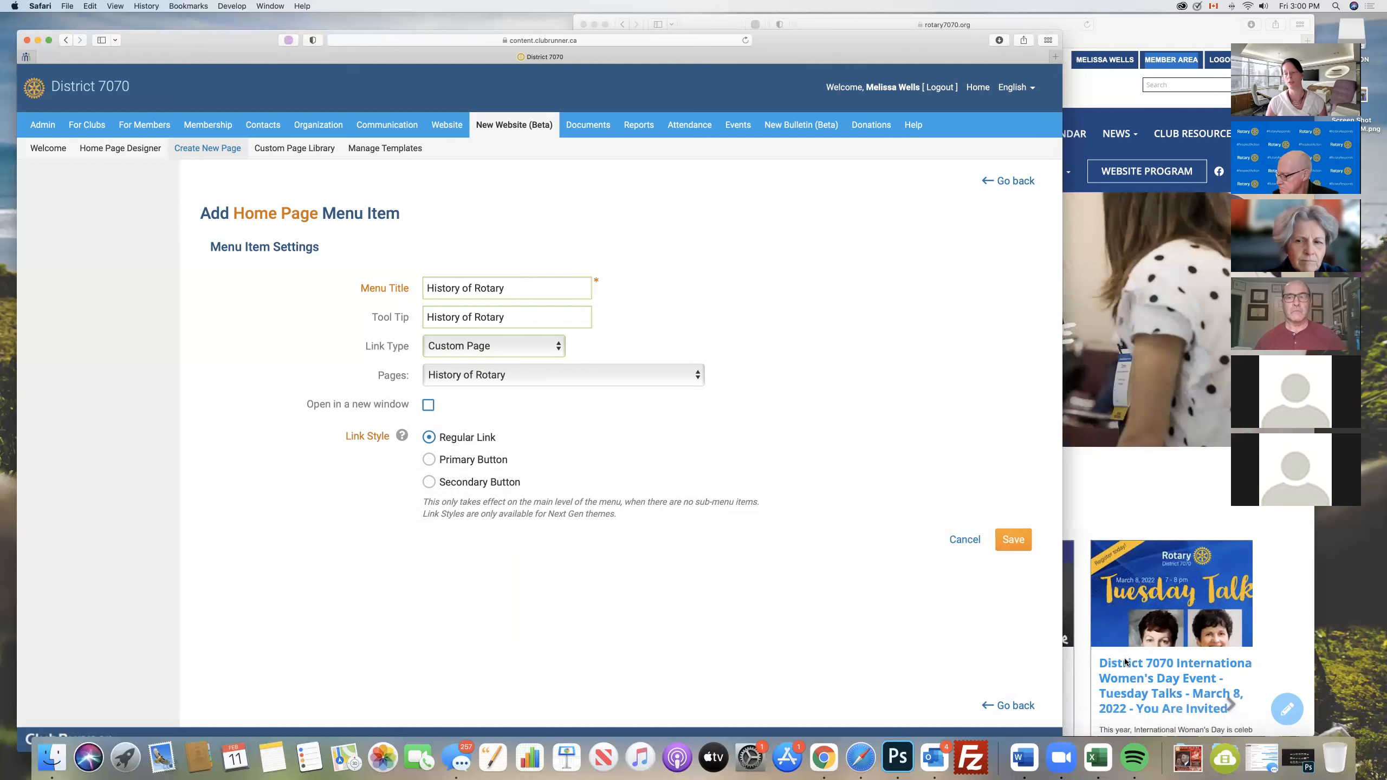
{"action": "left_click", "coordinate": [1085, 473]}
{"action": "mouse_move", "coordinate": [792, 135]}
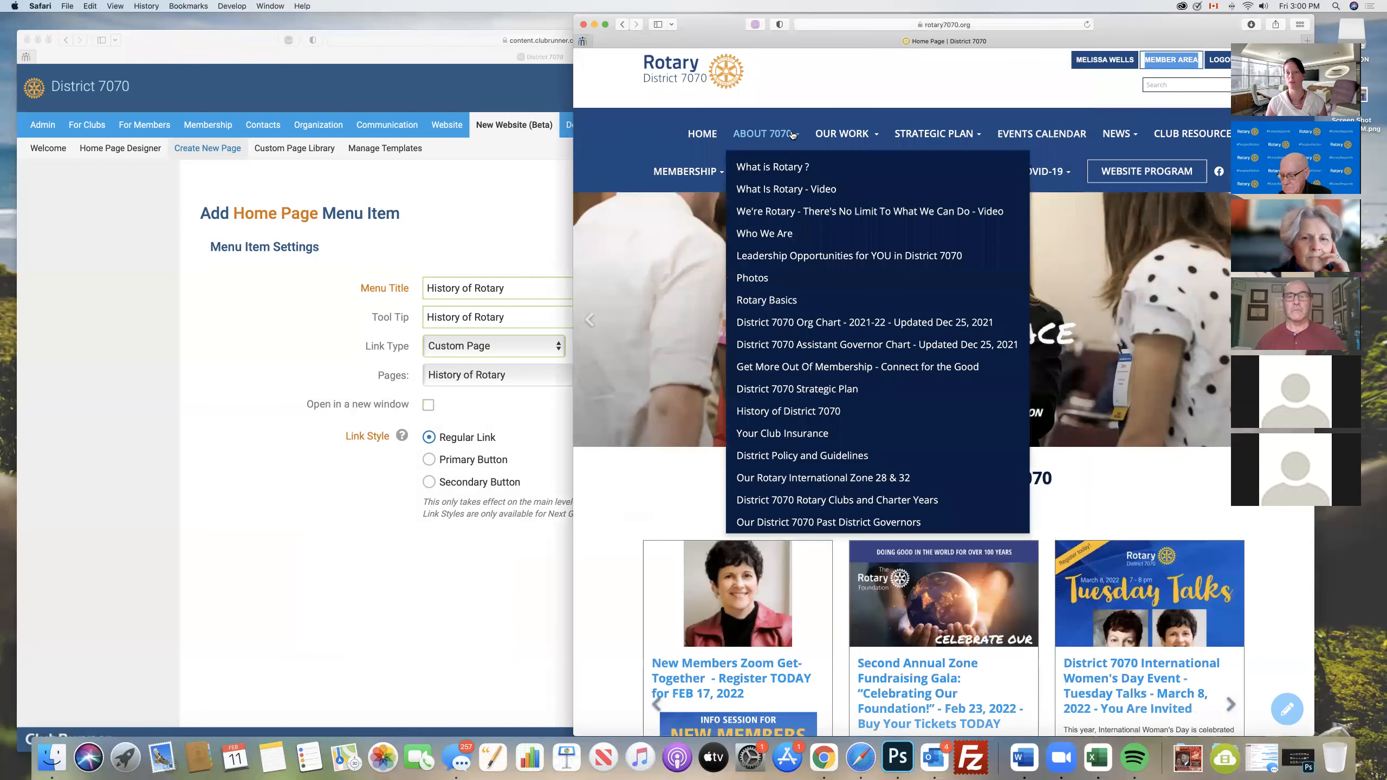
{"action": "left_click", "coordinate": [364, 626]}
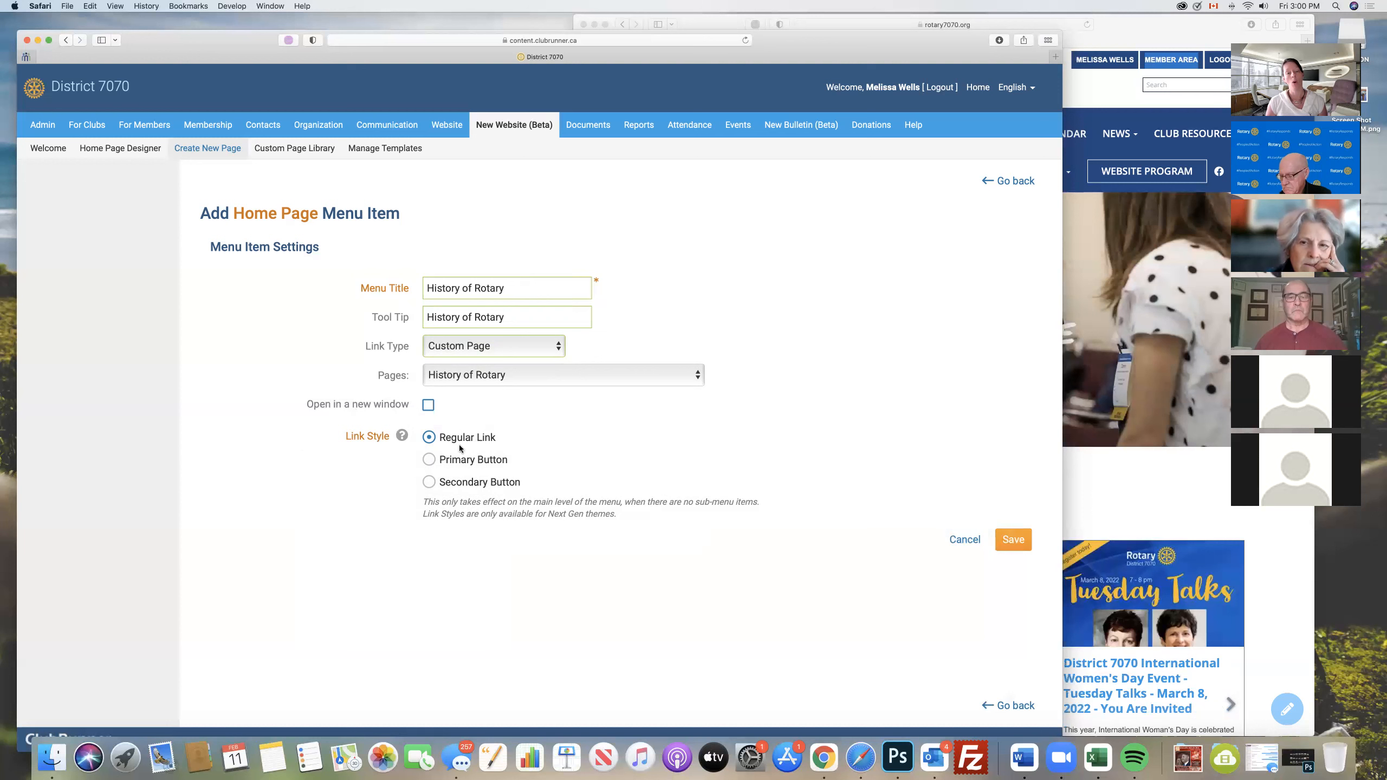
- Save the History of Rotary menu item with the Regular Link style after trying the Primary Button and Secondary Button styles
{"action": "left_click", "coordinate": [430, 460]}
{"action": "left_click", "coordinate": [429, 482]}
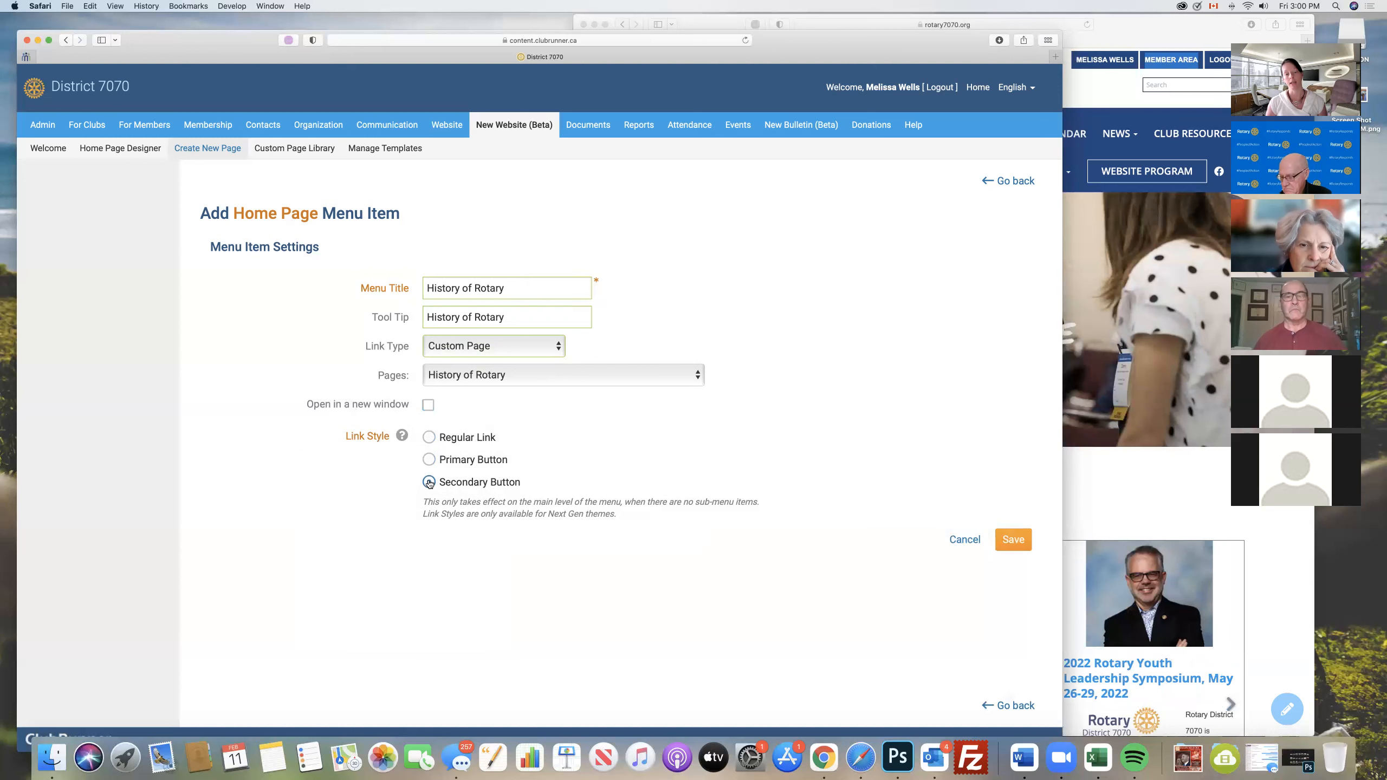
{"action": "left_click", "coordinate": [429, 437]}
{"action": "left_click", "coordinate": [1118, 483]}
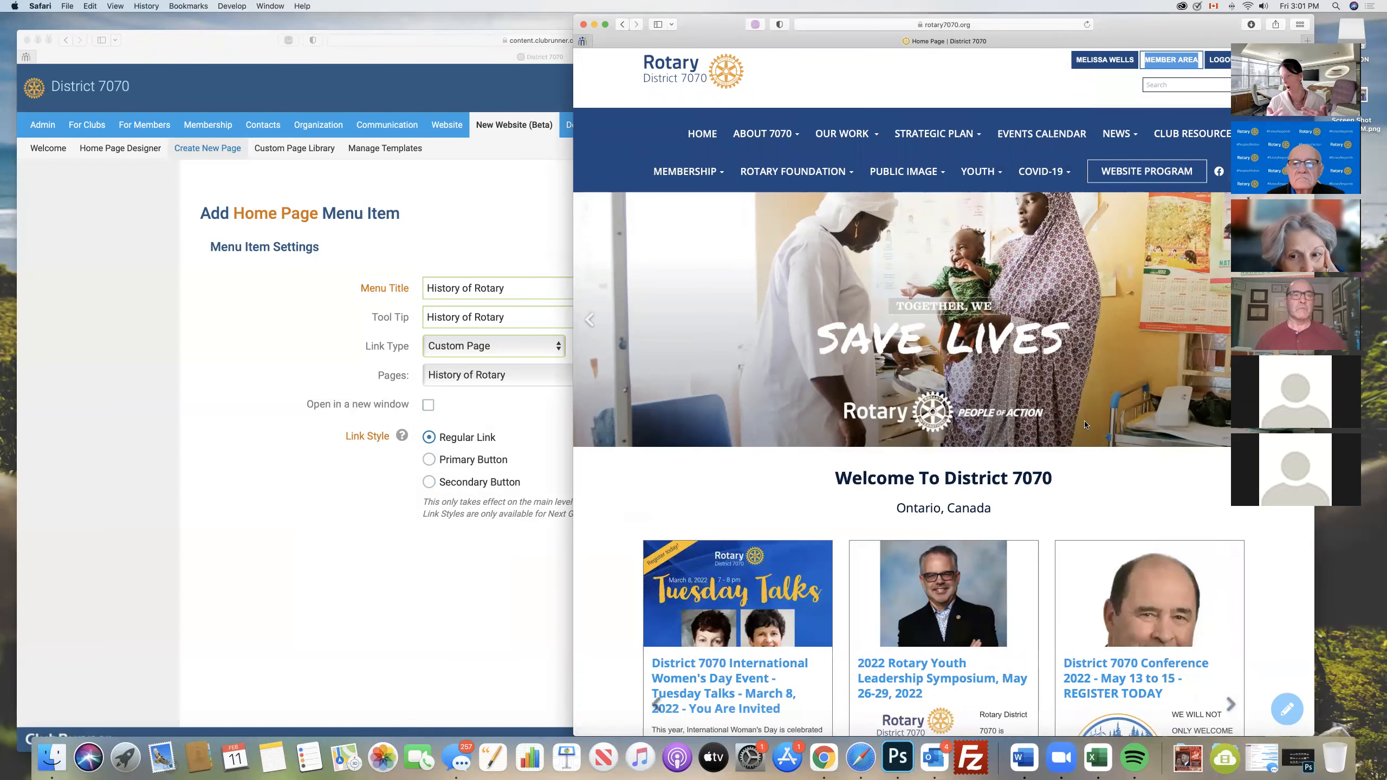
{"action": "left_click", "coordinate": [364, 601]}
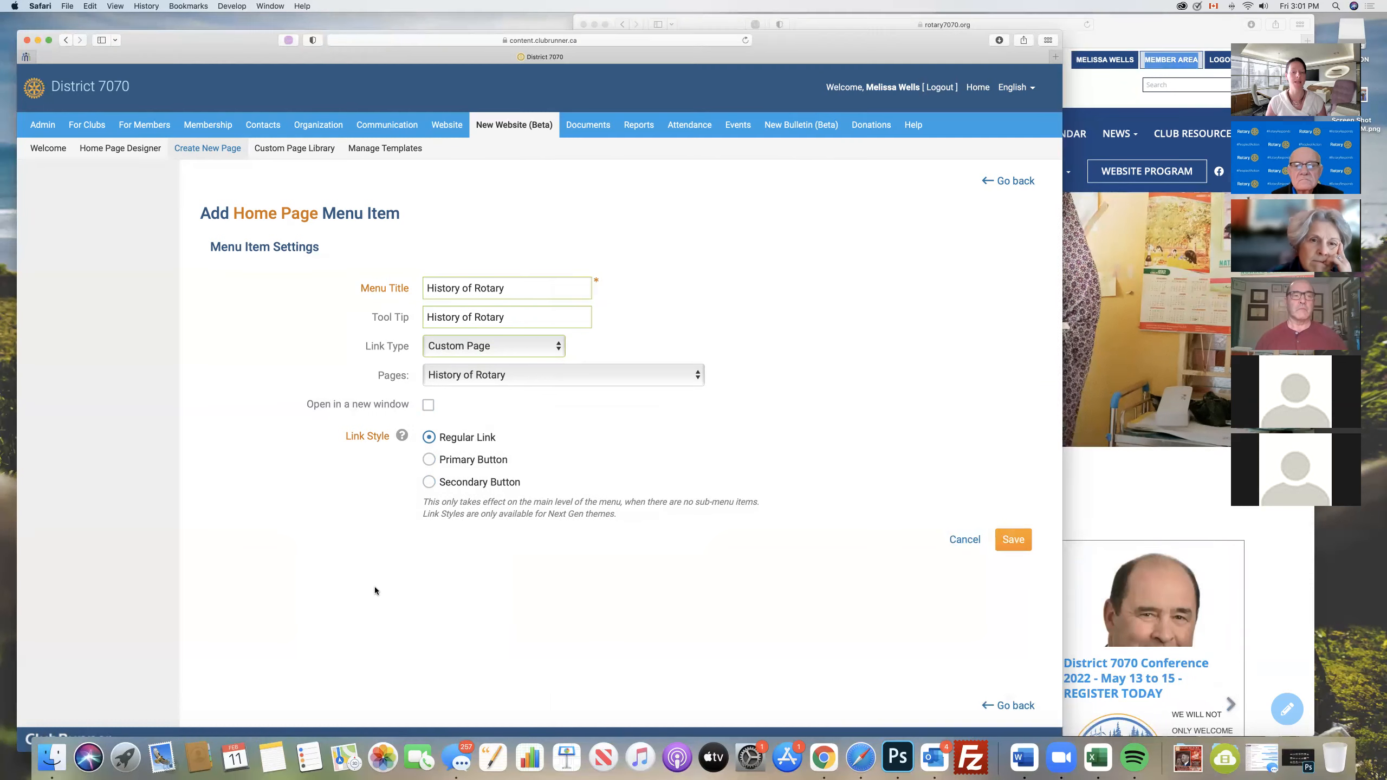
{"action": "left_click", "coordinate": [1013, 538]}
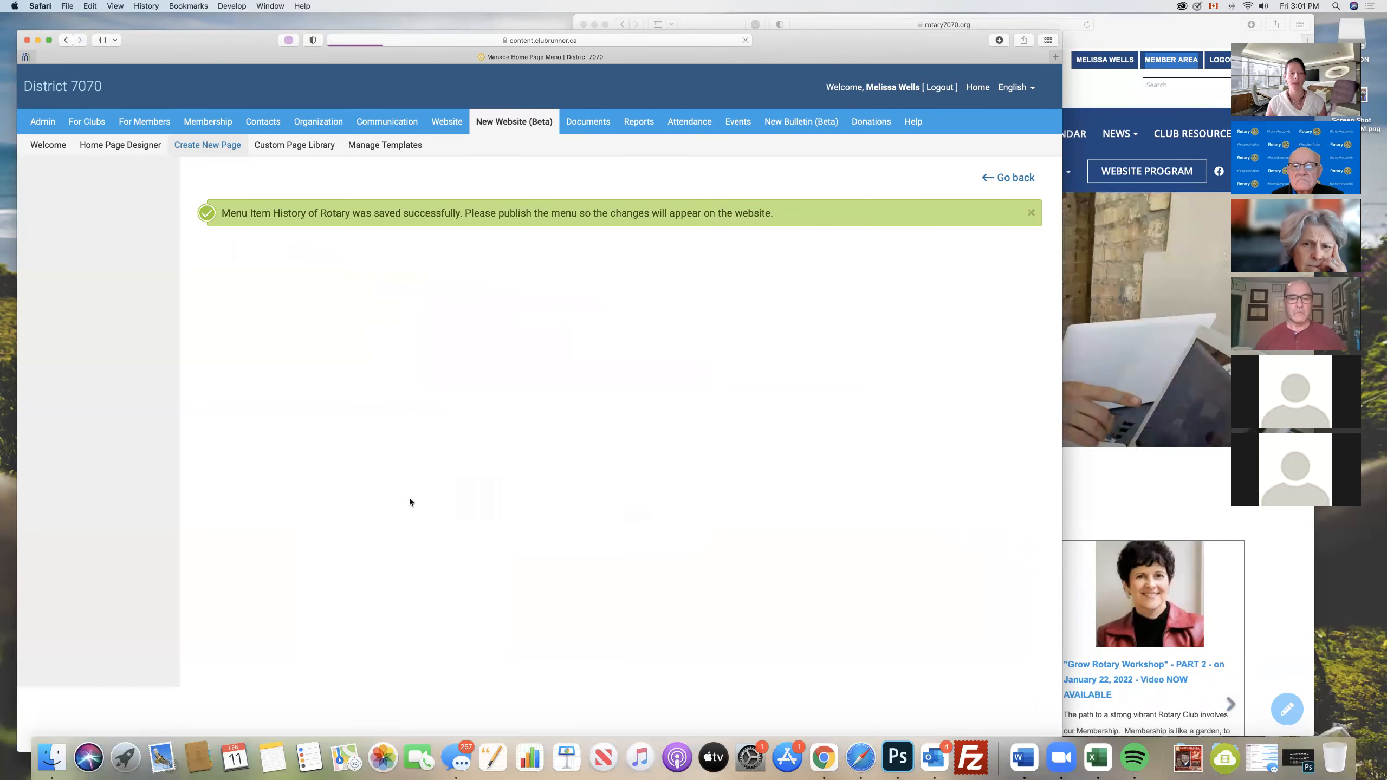
- Move the new History of Rotary item from the end of the home page menu up into the ABOUT 7070 folder
{"action": "scroll", "coordinate": [472, 485], "scroll_direction": "down", "scroll_amount": 20}
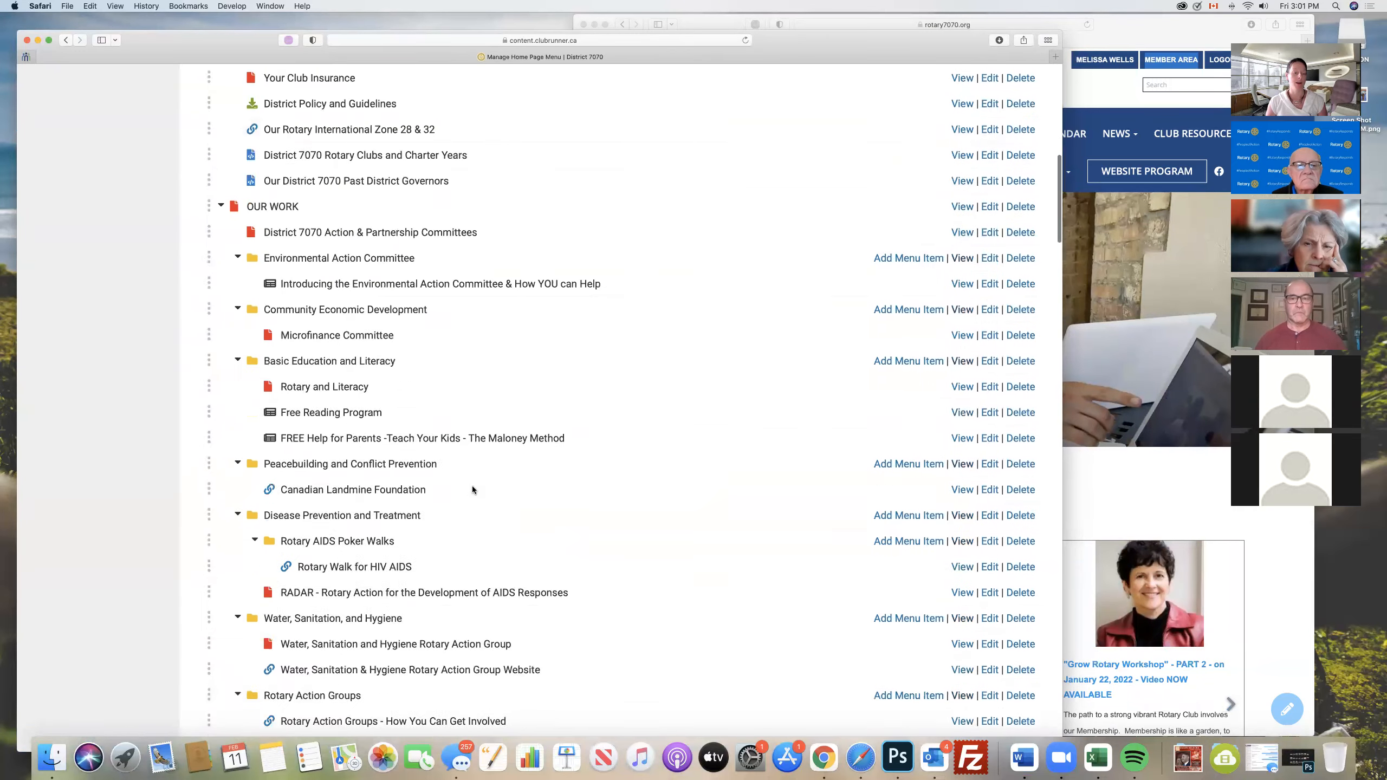
{"action": "scroll", "coordinate": [472, 489], "scroll_direction": "down", "scroll_amount": 20}
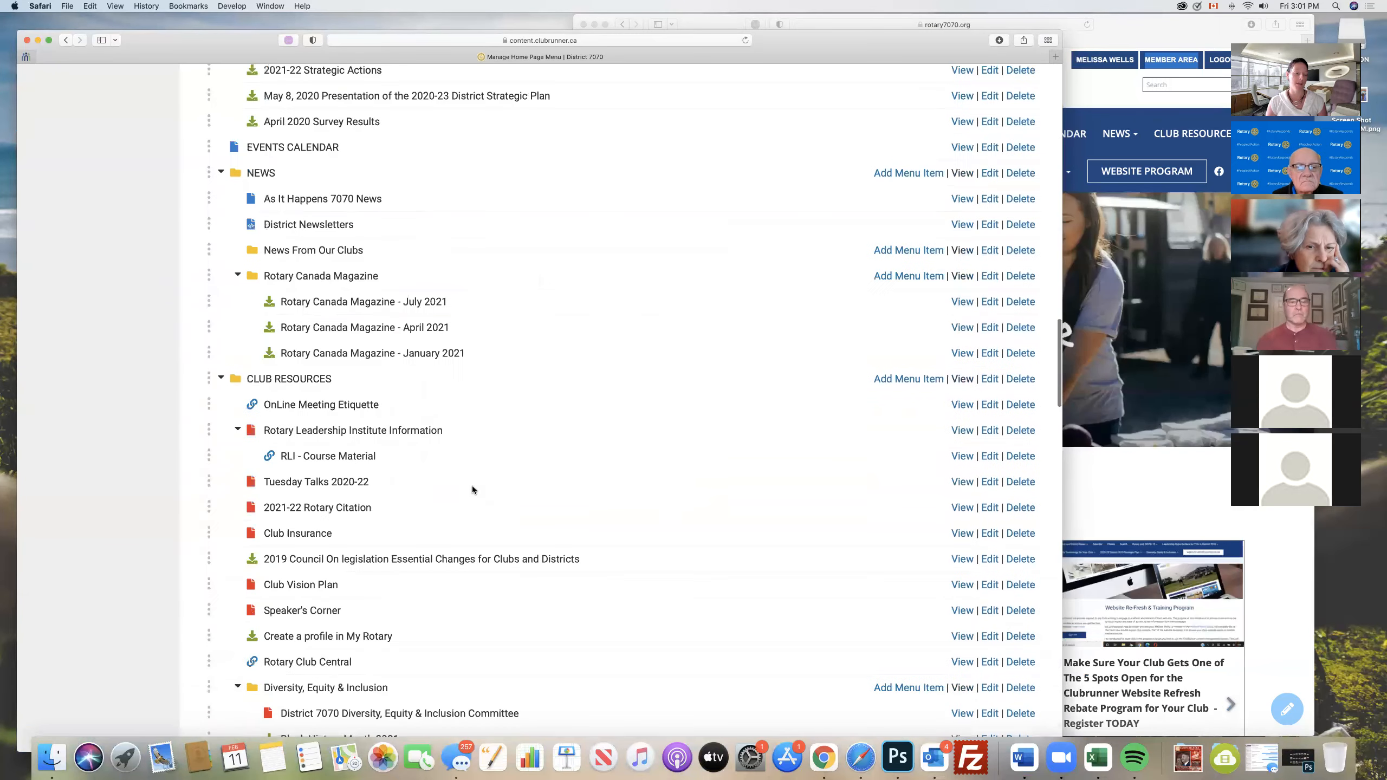
{"action": "scroll", "coordinate": [473, 490], "scroll_direction": "down", "scroll_amount": 20}
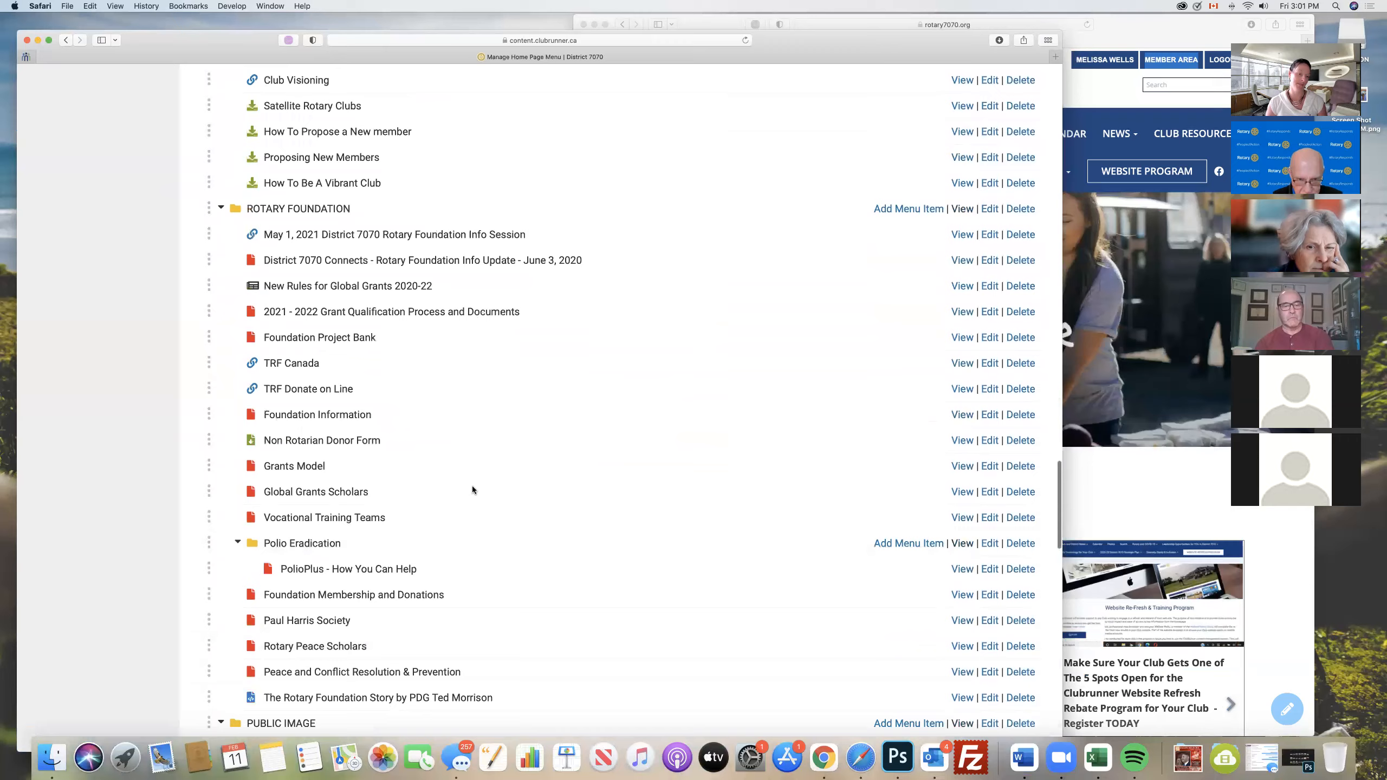
{"action": "scroll", "coordinate": [472, 490], "scroll_direction": "down", "scroll_amount": 20}
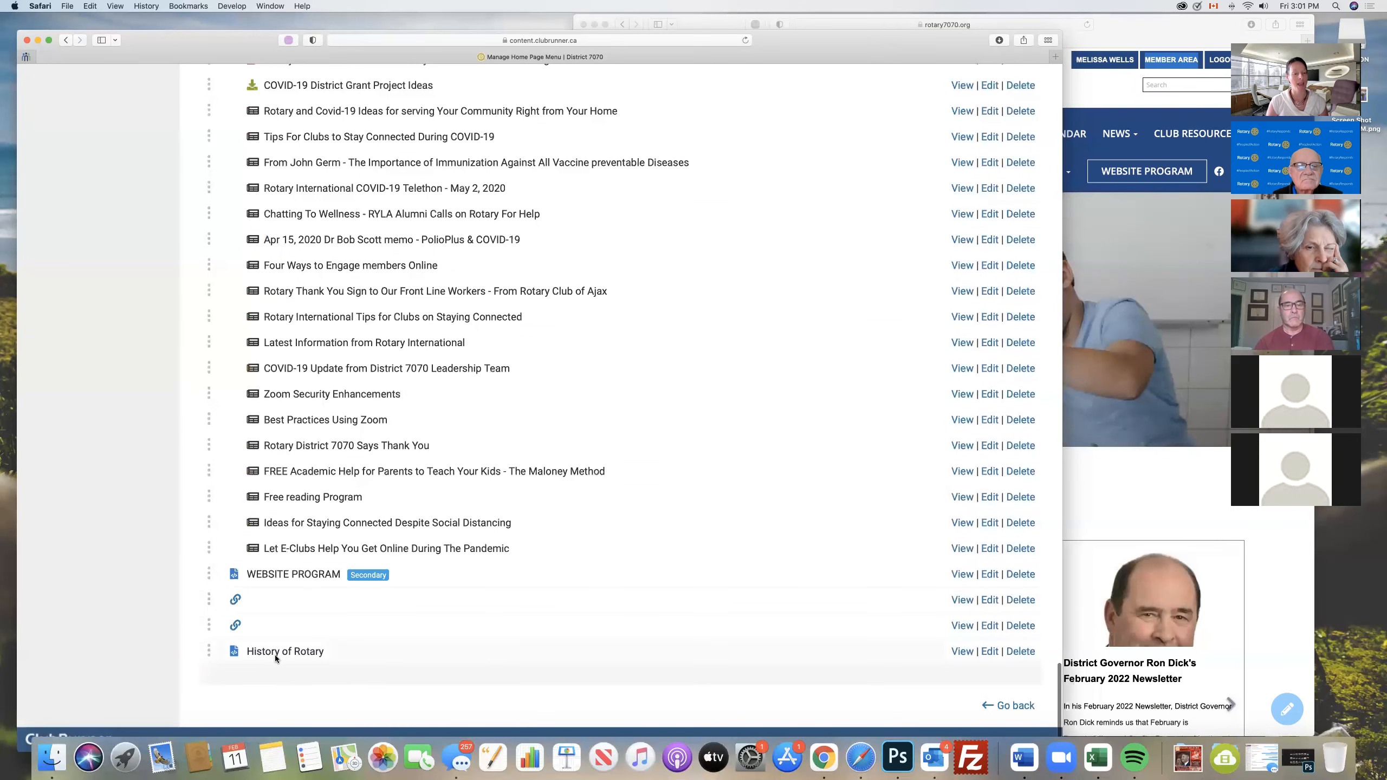
{"action": "left_click_drag", "start_coordinate": [205, 651], "coordinate": [191, 416]}
{"action": "scroll", "coordinate": [192, 418], "scroll_direction": "up", "scroll_amount": 3}
{"action": "scroll", "coordinate": [191, 416], "scroll_direction": "up", "scroll_amount": 5}
{"action": "scroll", "coordinate": [192, 416], "scroll_direction": "up", "scroll_amount": 10}
{"action": "scroll", "coordinate": [192, 416], "scroll_direction": "up", "scroll_amount": 10}
{"action": "scroll", "coordinate": [191, 416], "scroll_direction": "up", "scroll_amount": 9}
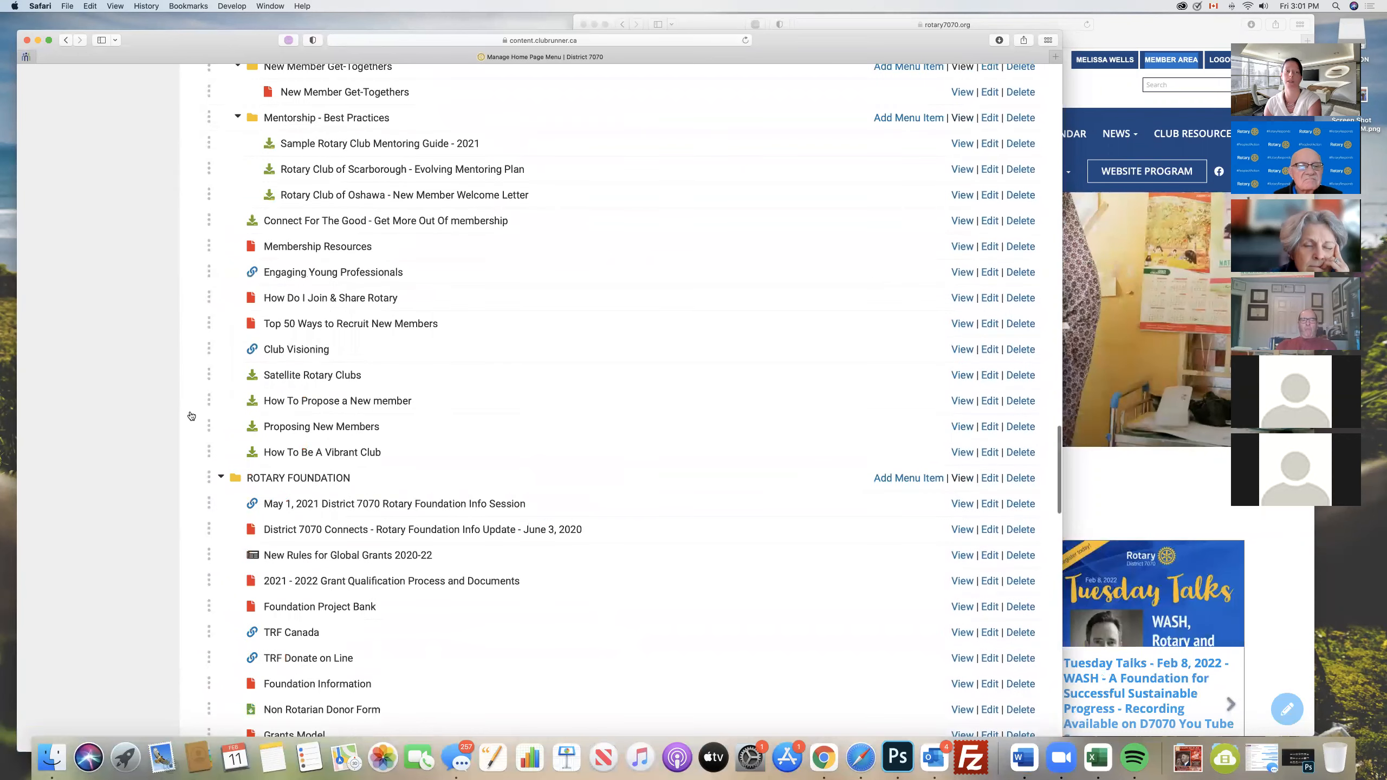
{"action": "scroll", "coordinate": [191, 416], "scroll_direction": "up", "scroll_amount": 8}
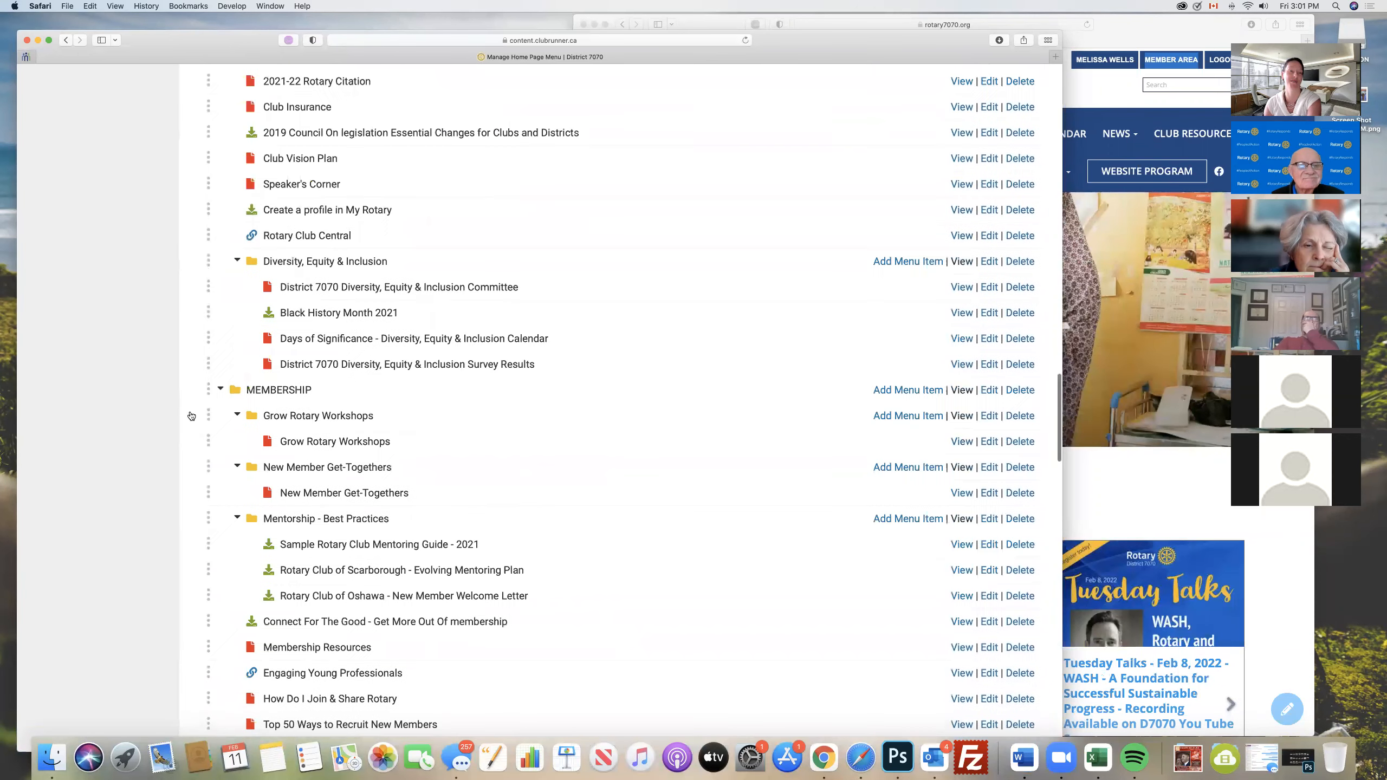
{"action": "scroll", "coordinate": [191, 416], "scroll_direction": "up", "scroll_amount": 10}
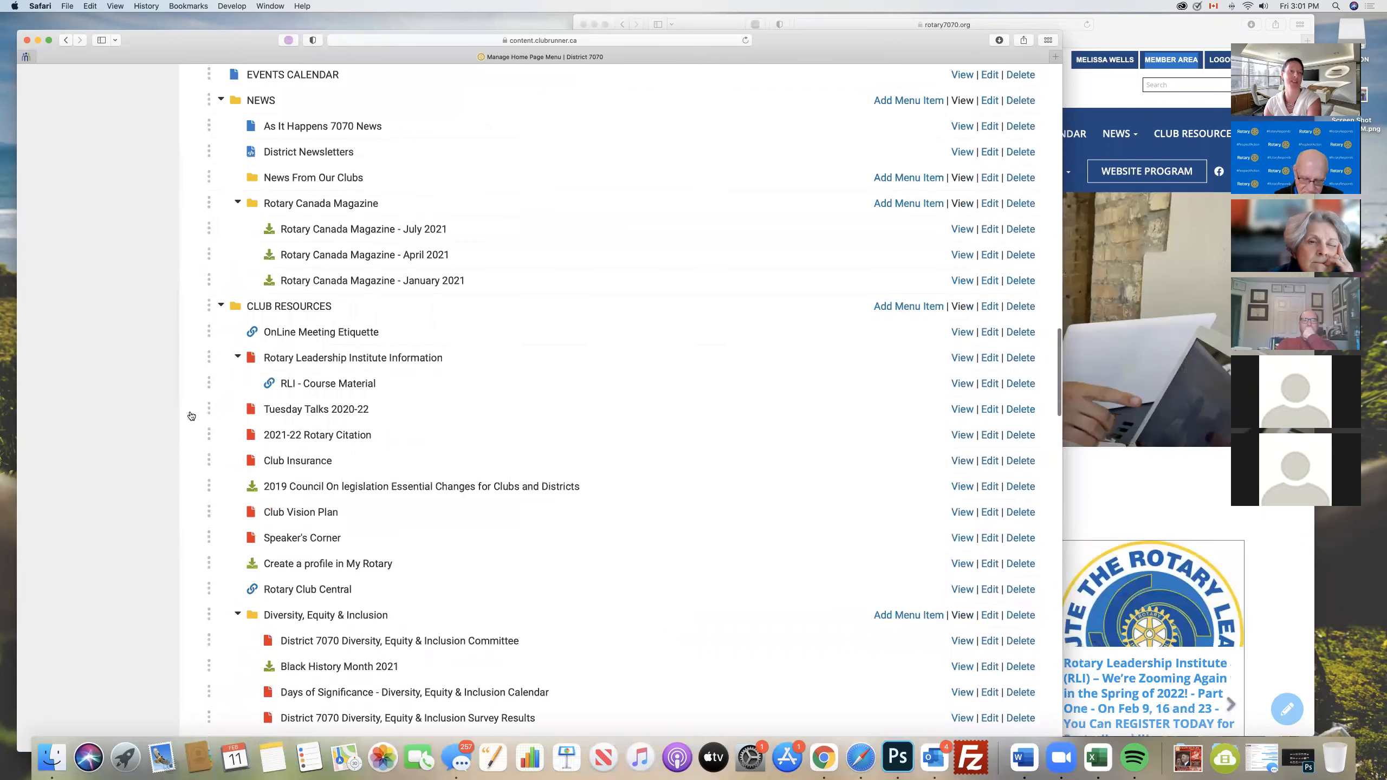
{"action": "scroll", "coordinate": [192, 416], "scroll_direction": "up", "scroll_amount": 10}
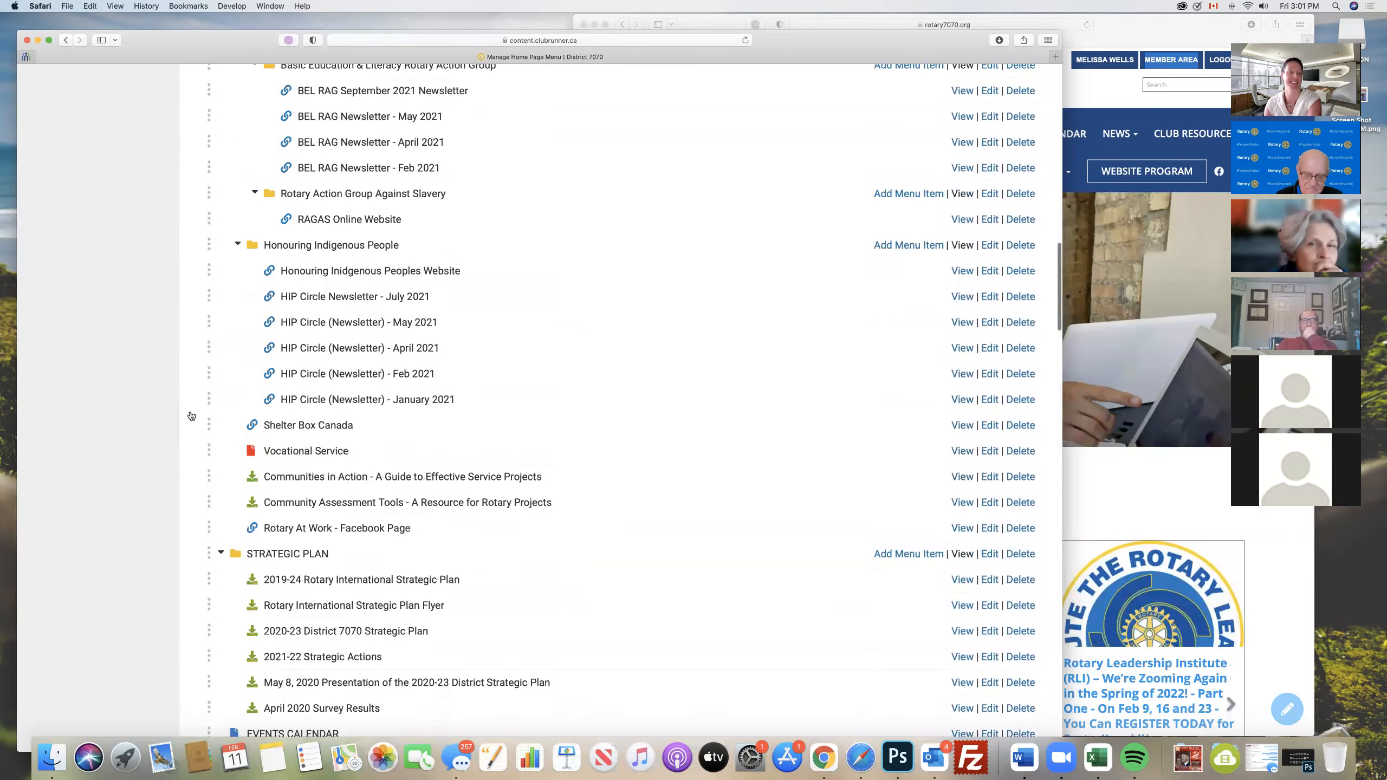
{"action": "scroll", "coordinate": [191, 416], "scroll_direction": "up", "scroll_amount": 7}
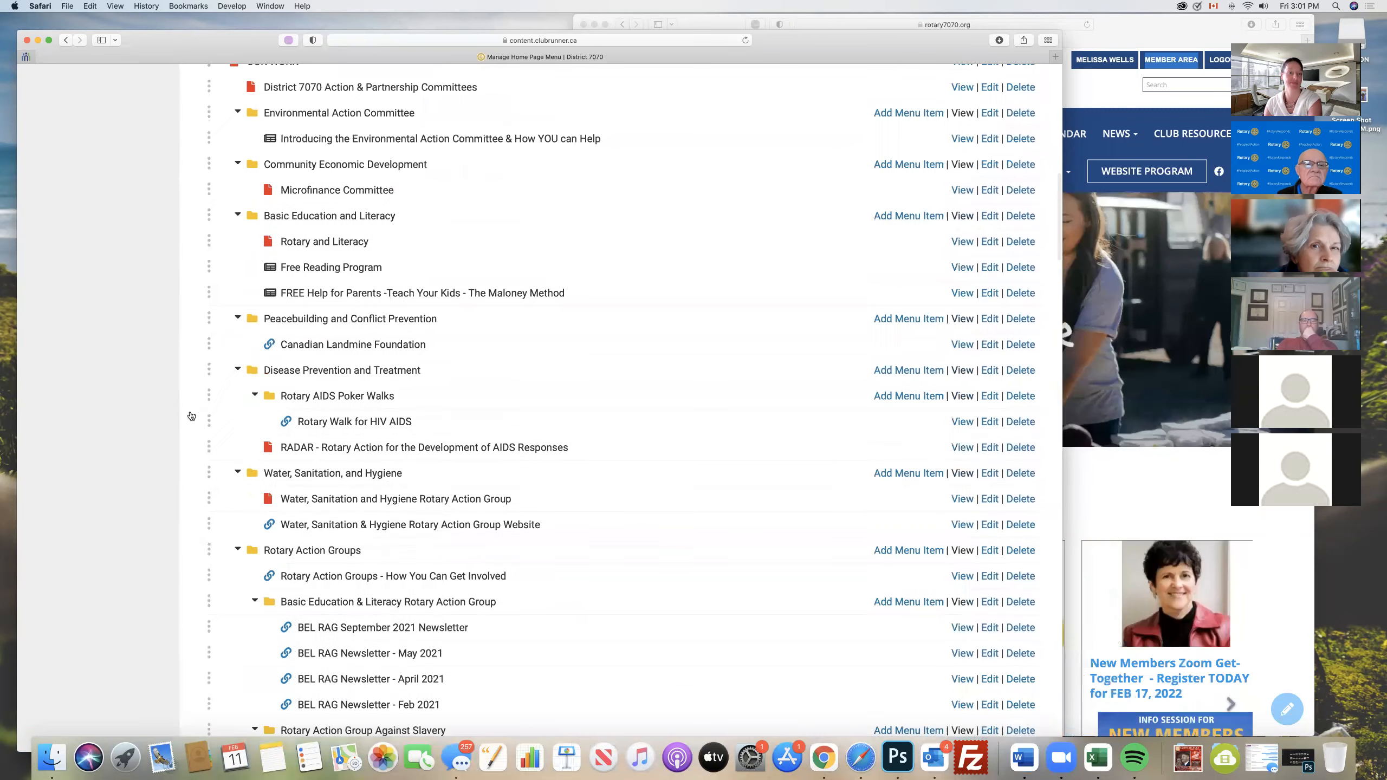
{"action": "scroll", "coordinate": [191, 416], "scroll_direction": "up", "scroll_amount": 8}
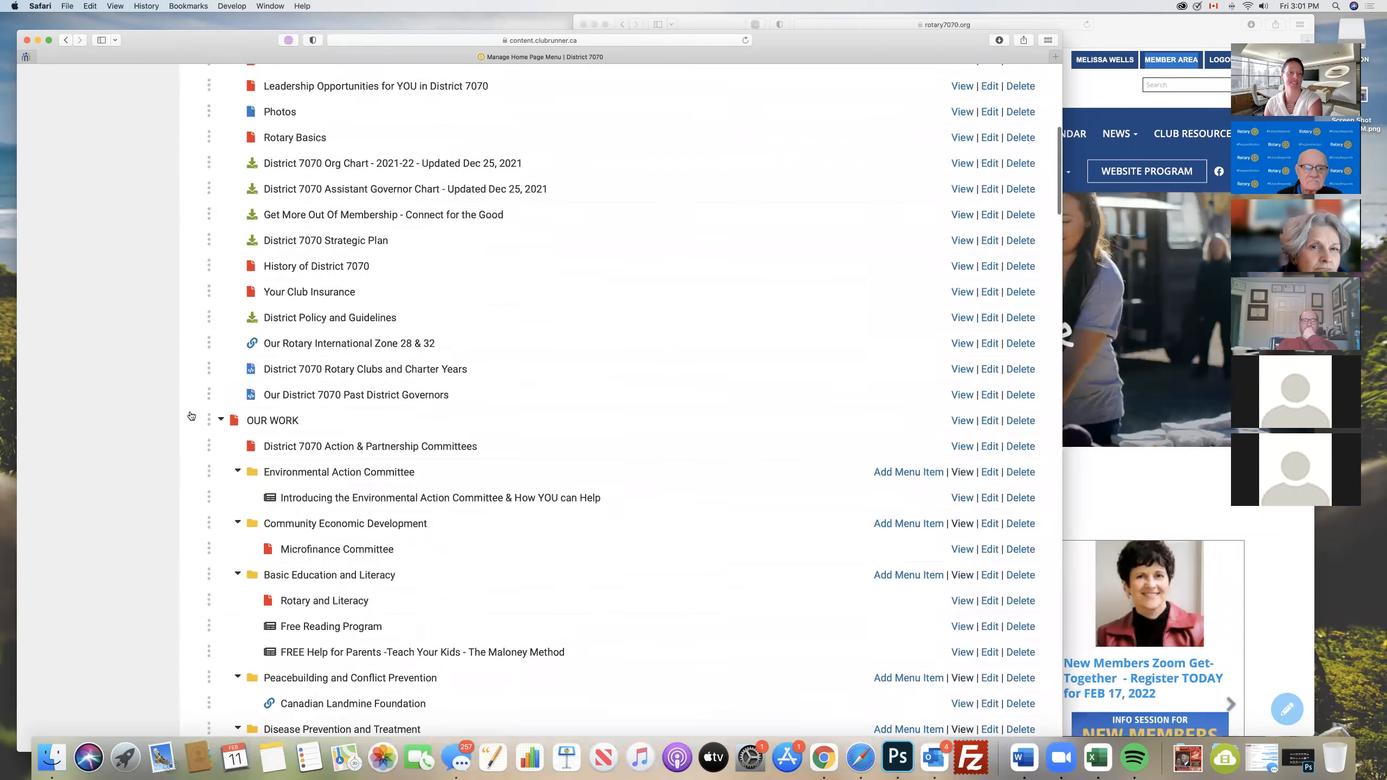
{"action": "left_click_drag", "start_coordinate": [191, 417], "coordinate": [300, 615]}
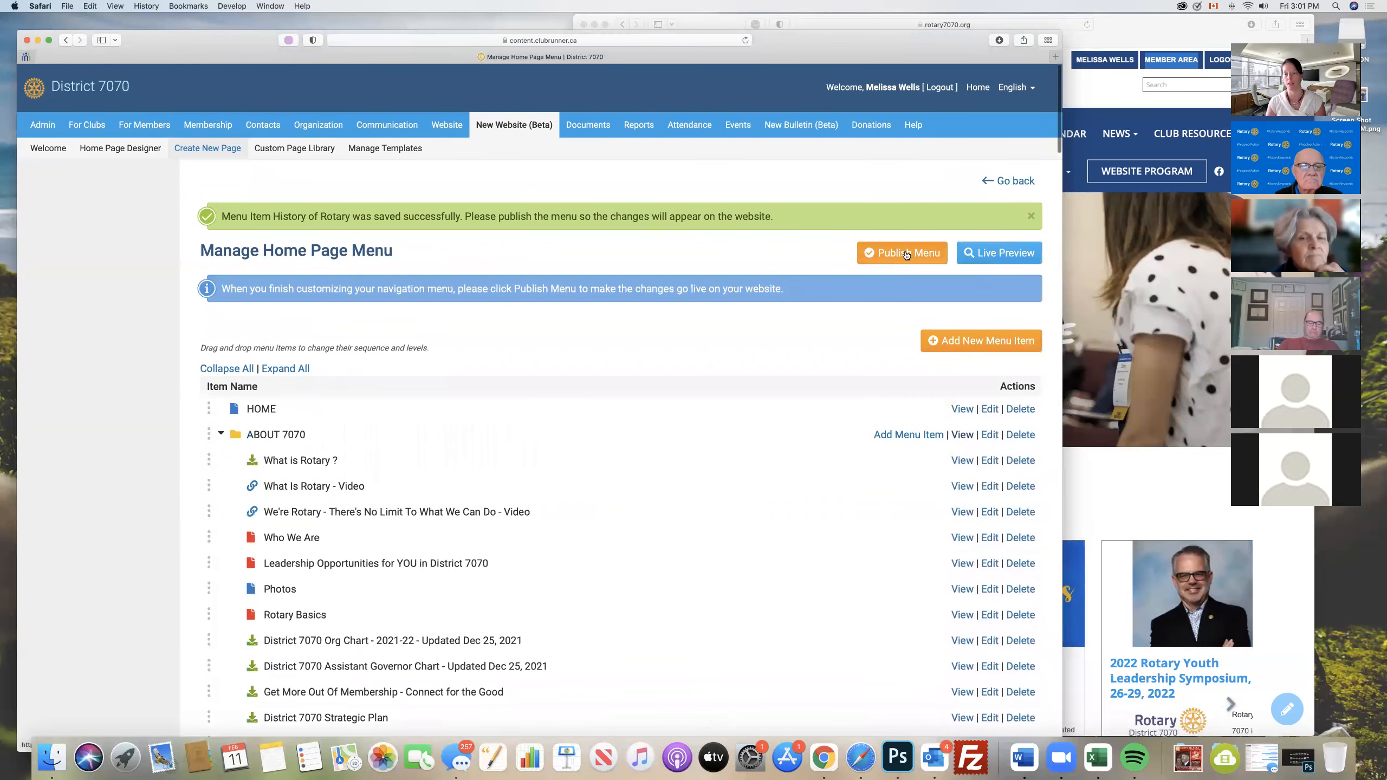
- Publish the home page menu changes and reload the live District 7070 home page
{"action": "left_click", "coordinate": [903, 253]}
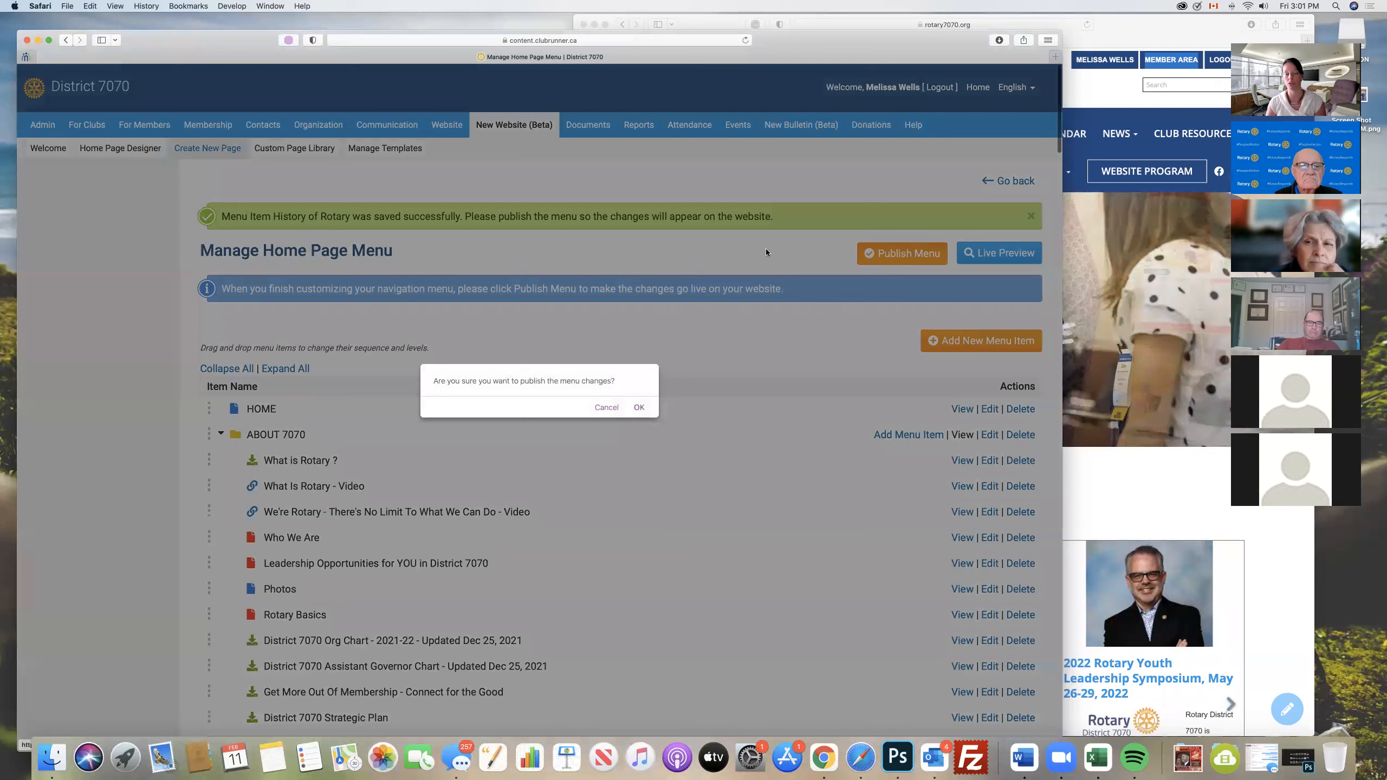
{"action": "left_click", "coordinate": [638, 408]}
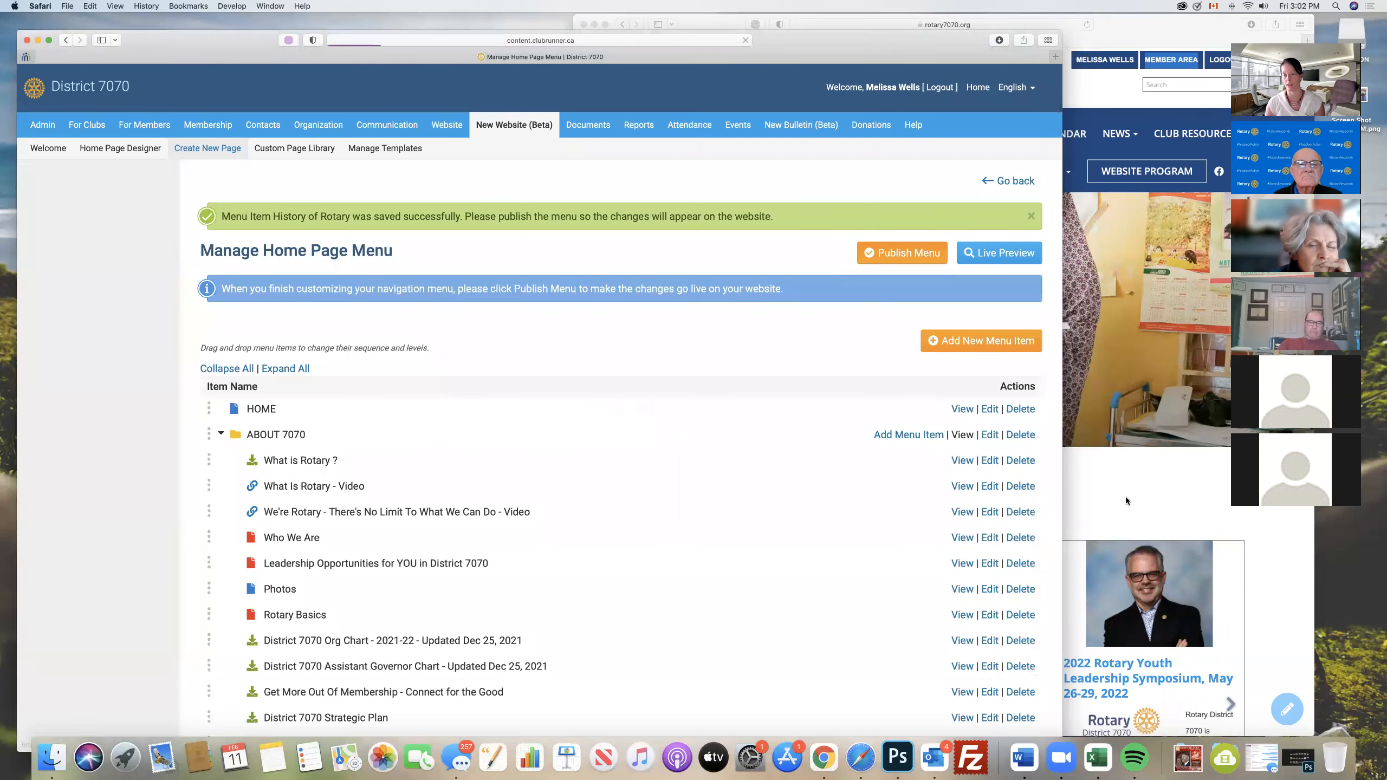
{"action": "left_click", "coordinate": [1150, 478]}
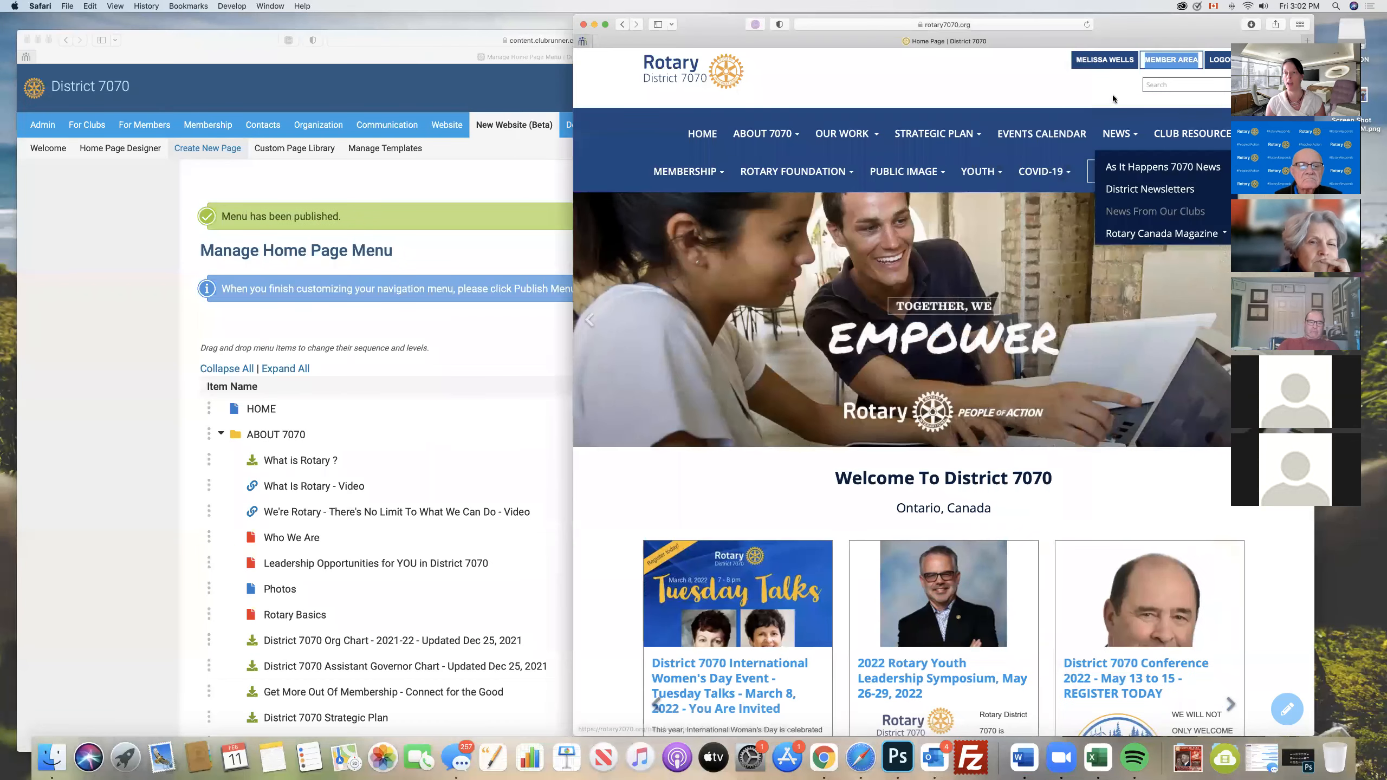
{"action": "left_click", "coordinate": [1085, 24]}
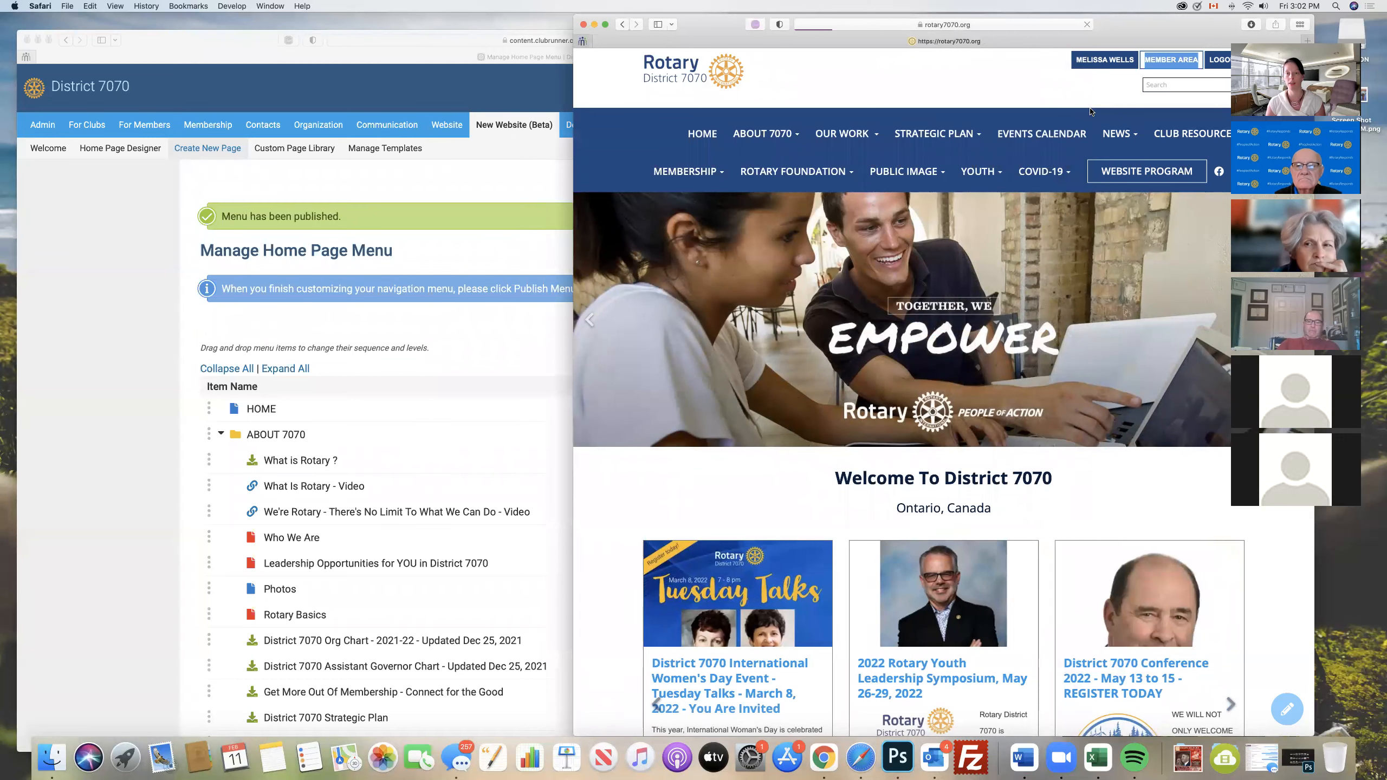
- Open the History of Rotary page from the ABOUT 7070 menu on the live site and look through its content
{"action": "mouse_move", "coordinate": [764, 133]}
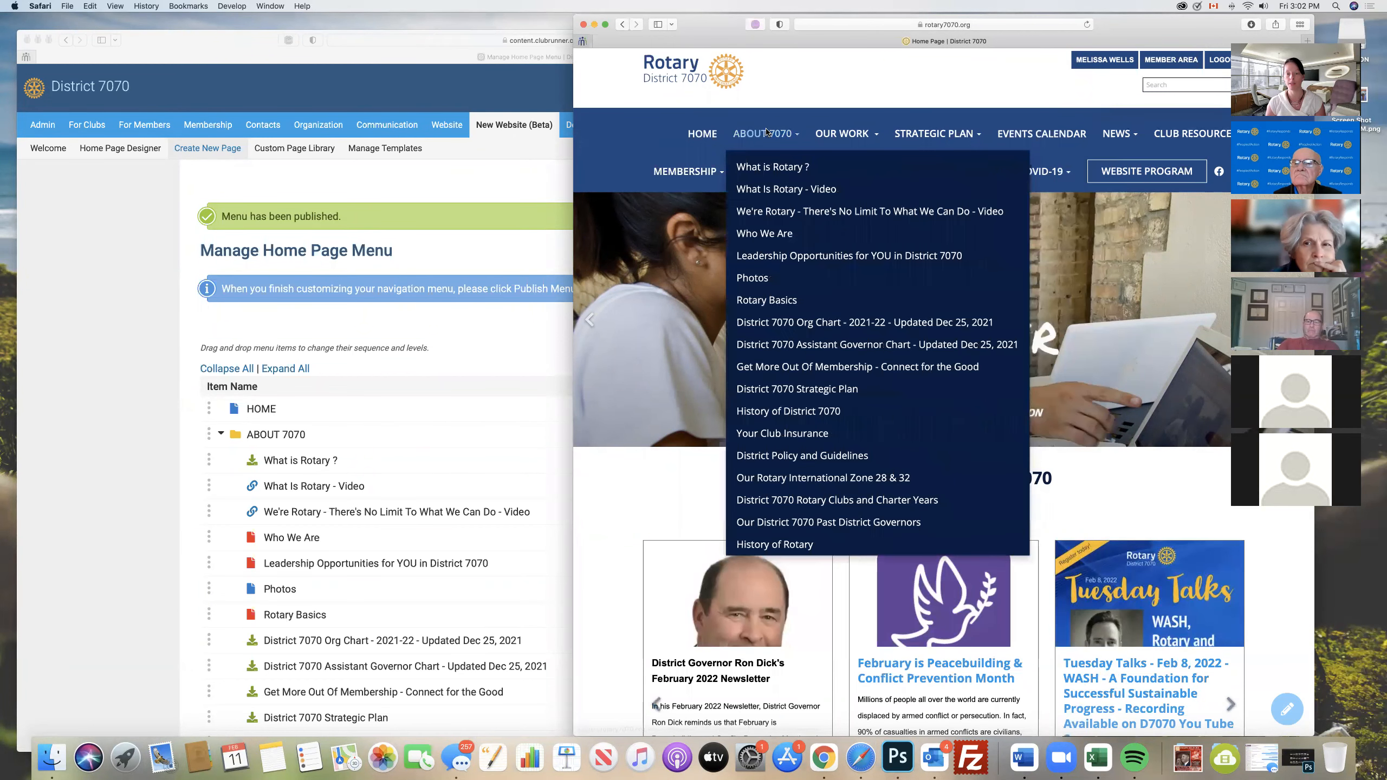
{"action": "left_click", "coordinate": [784, 544]}
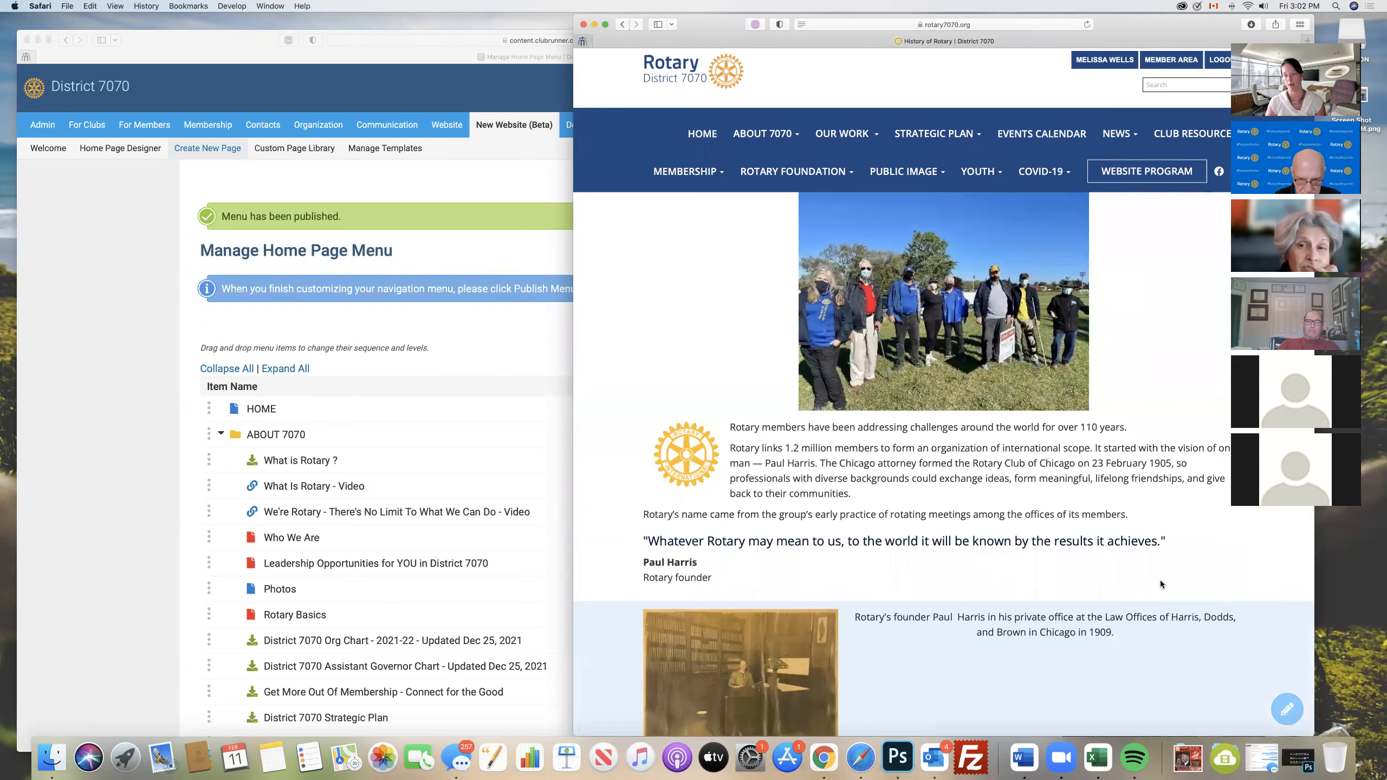
{"action": "scroll", "coordinate": [1159, 581], "scroll_direction": "down", "scroll_amount": 10}
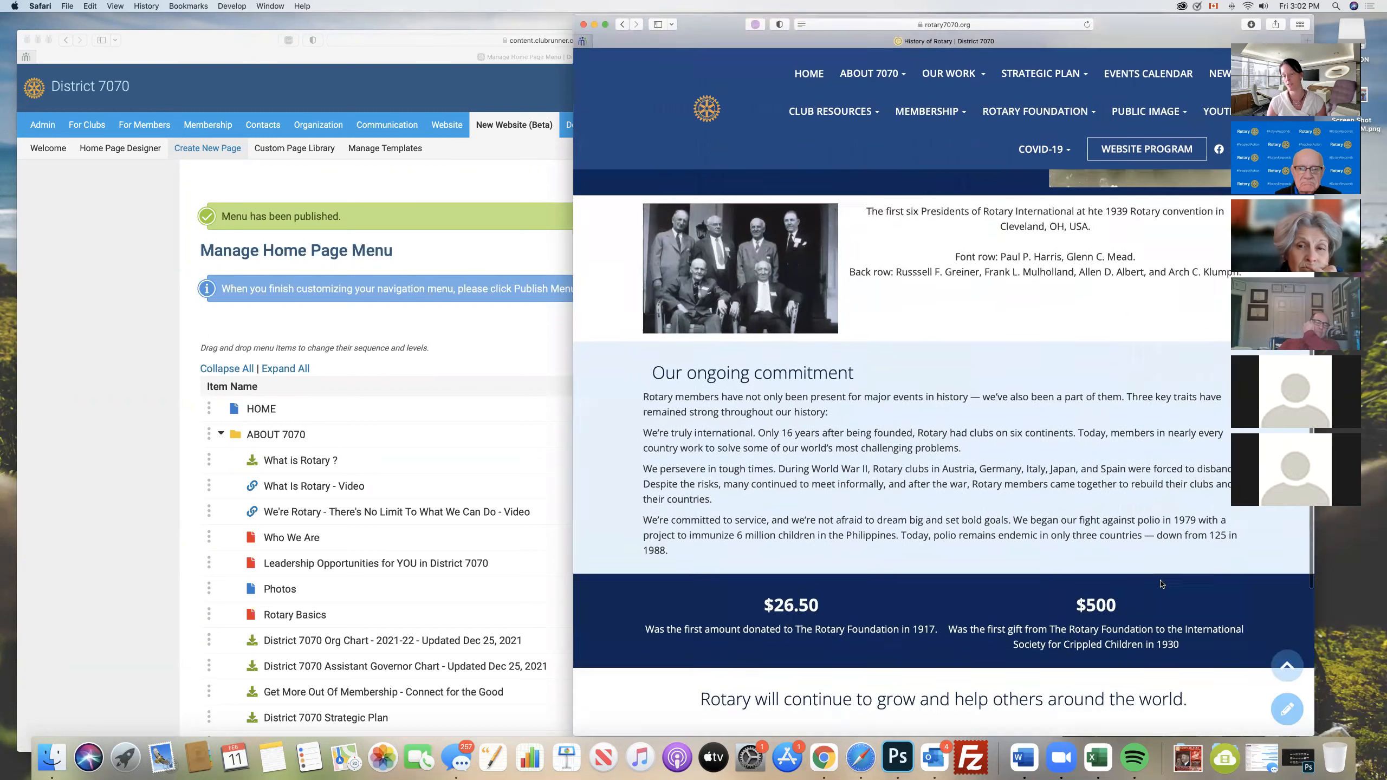
{"action": "scroll", "coordinate": [1159, 580], "scroll_direction": "down", "scroll_amount": 4}
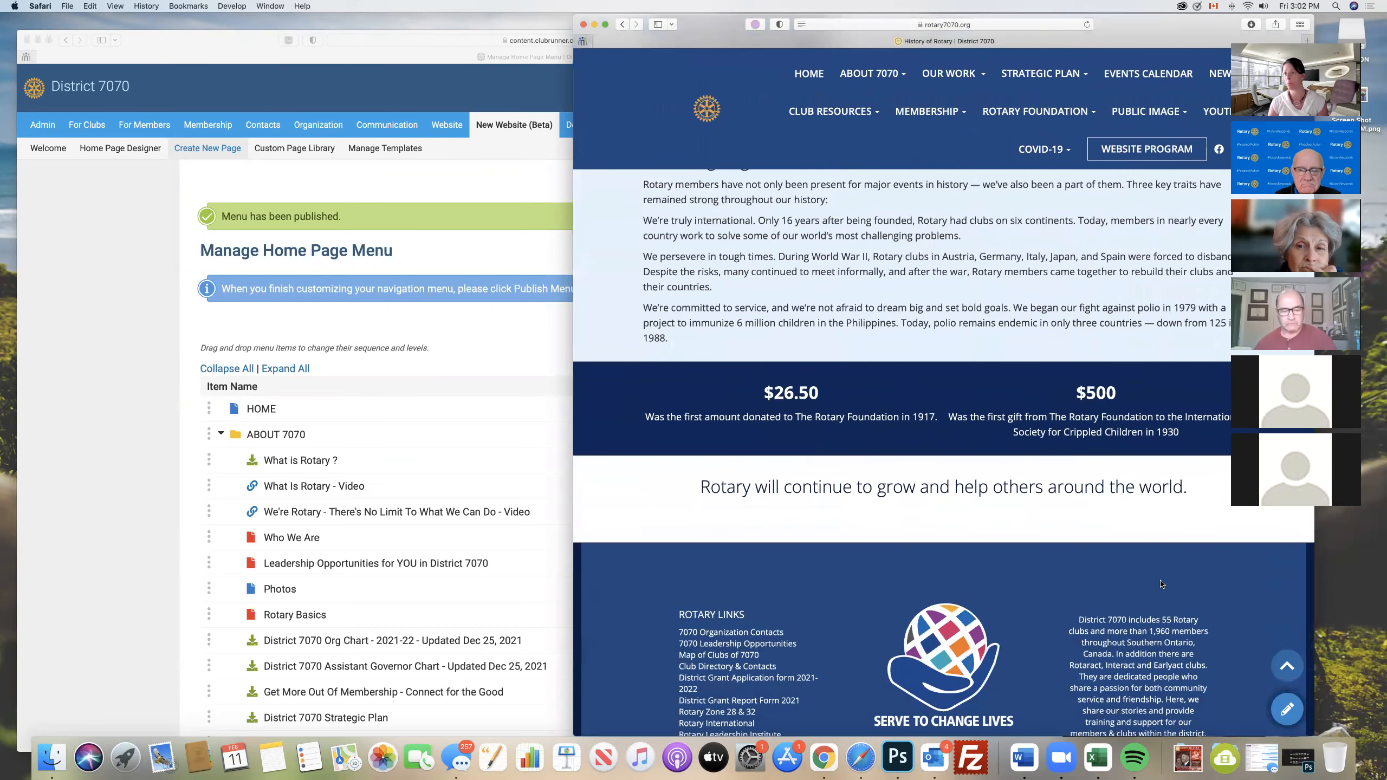
{"action": "scroll", "coordinate": [1159, 580], "scroll_direction": "up", "scroll_amount": 12}
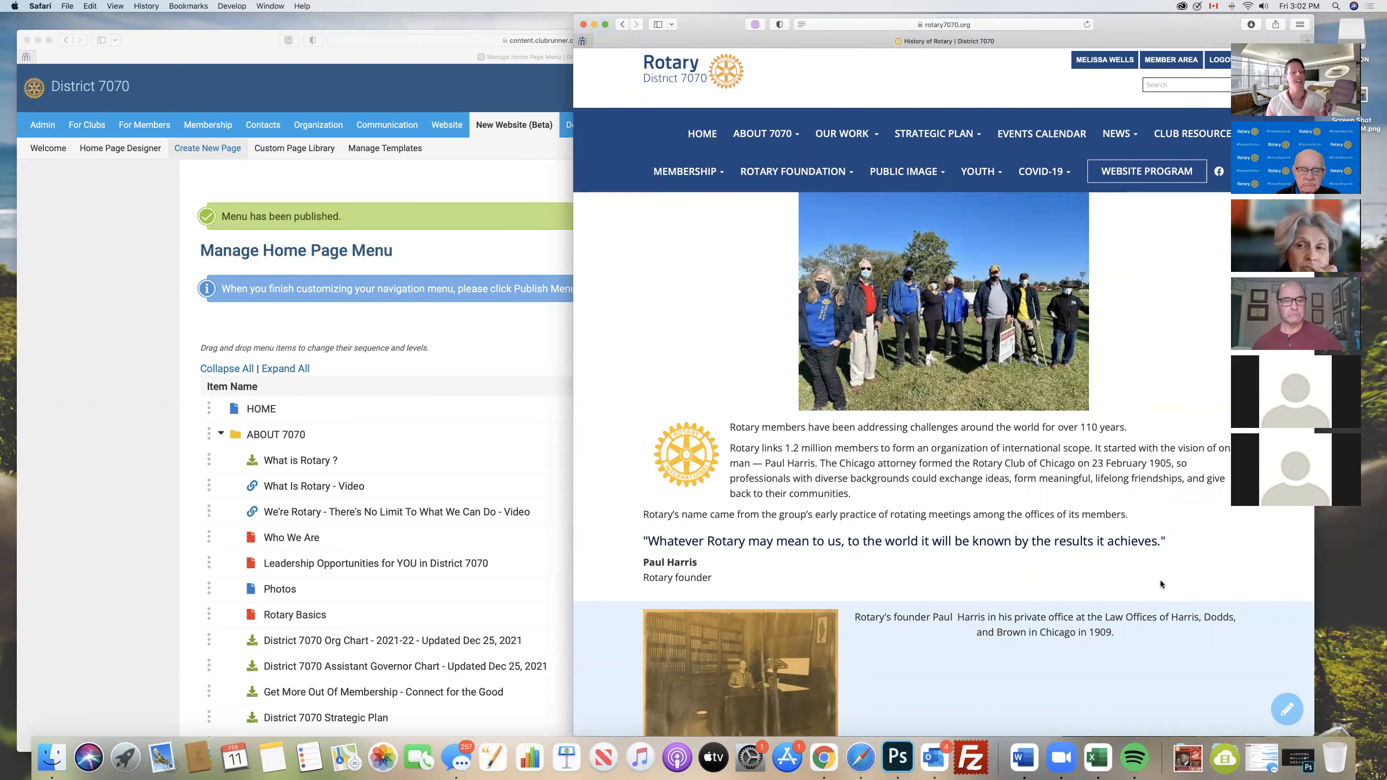
- Return to the History of Rotary page designer, look at its Preformatted Widgets, and go back to the custom page library
{"action": "left_click", "coordinate": [123, 328]}
{"action": "left_click", "coordinate": [1017, 182]}
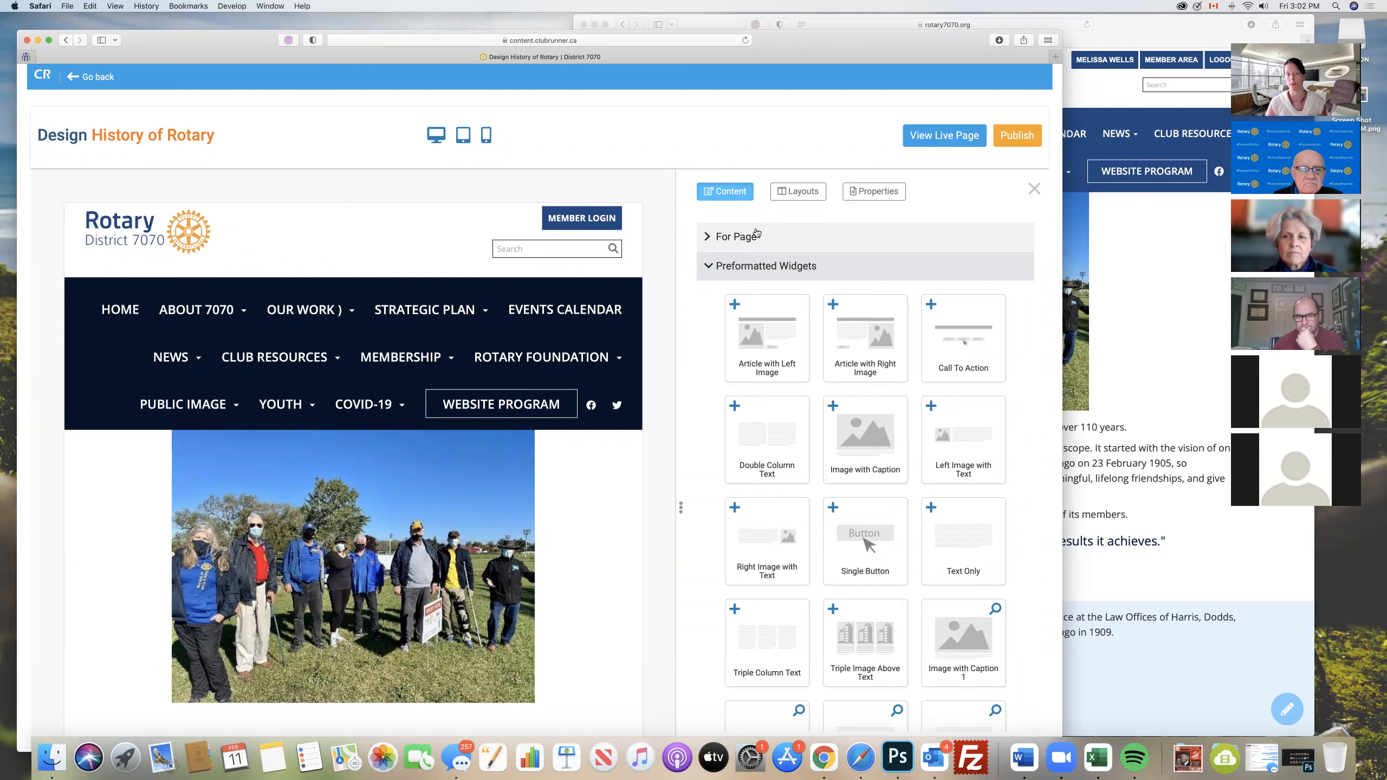
{"action": "left_click", "coordinate": [708, 268]}
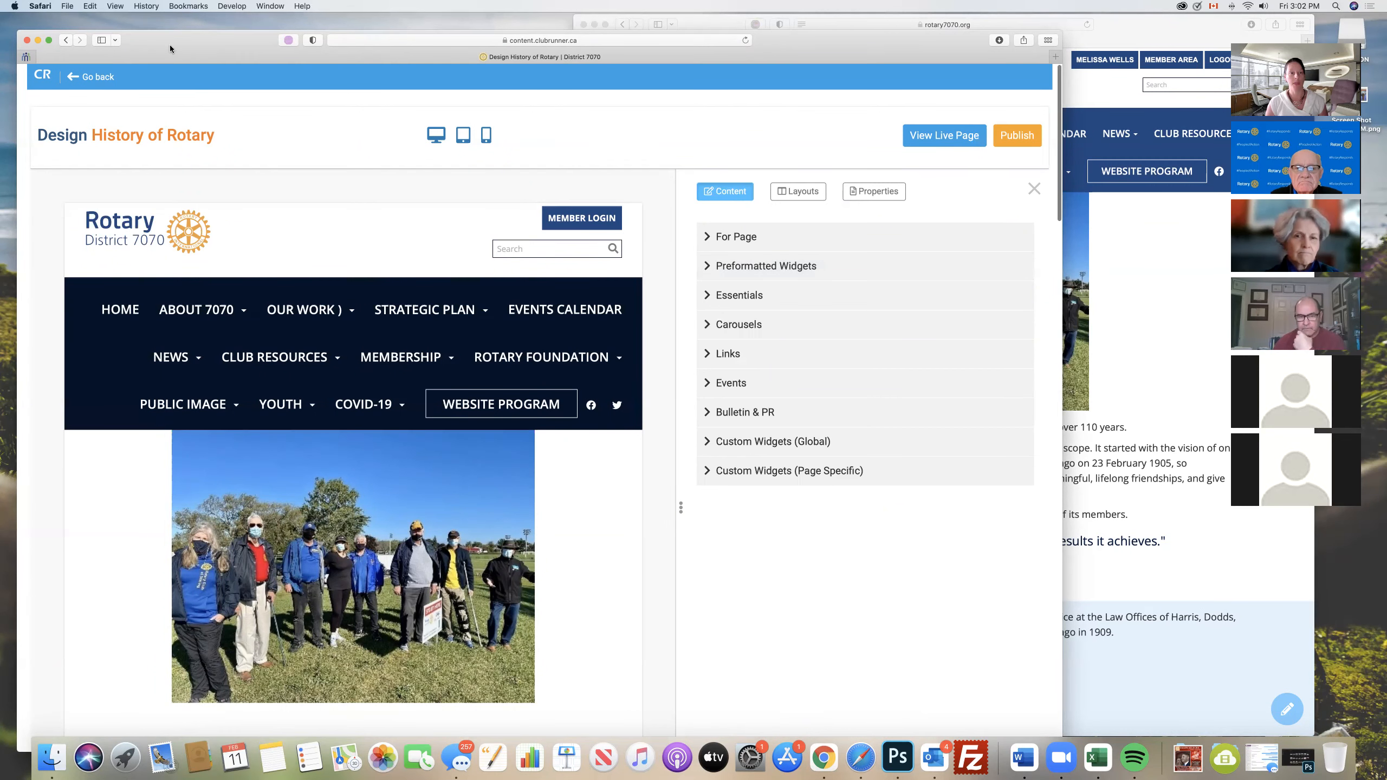
{"action": "left_click_drag", "start_coordinate": [169, 44], "coordinate": [178, 83]}
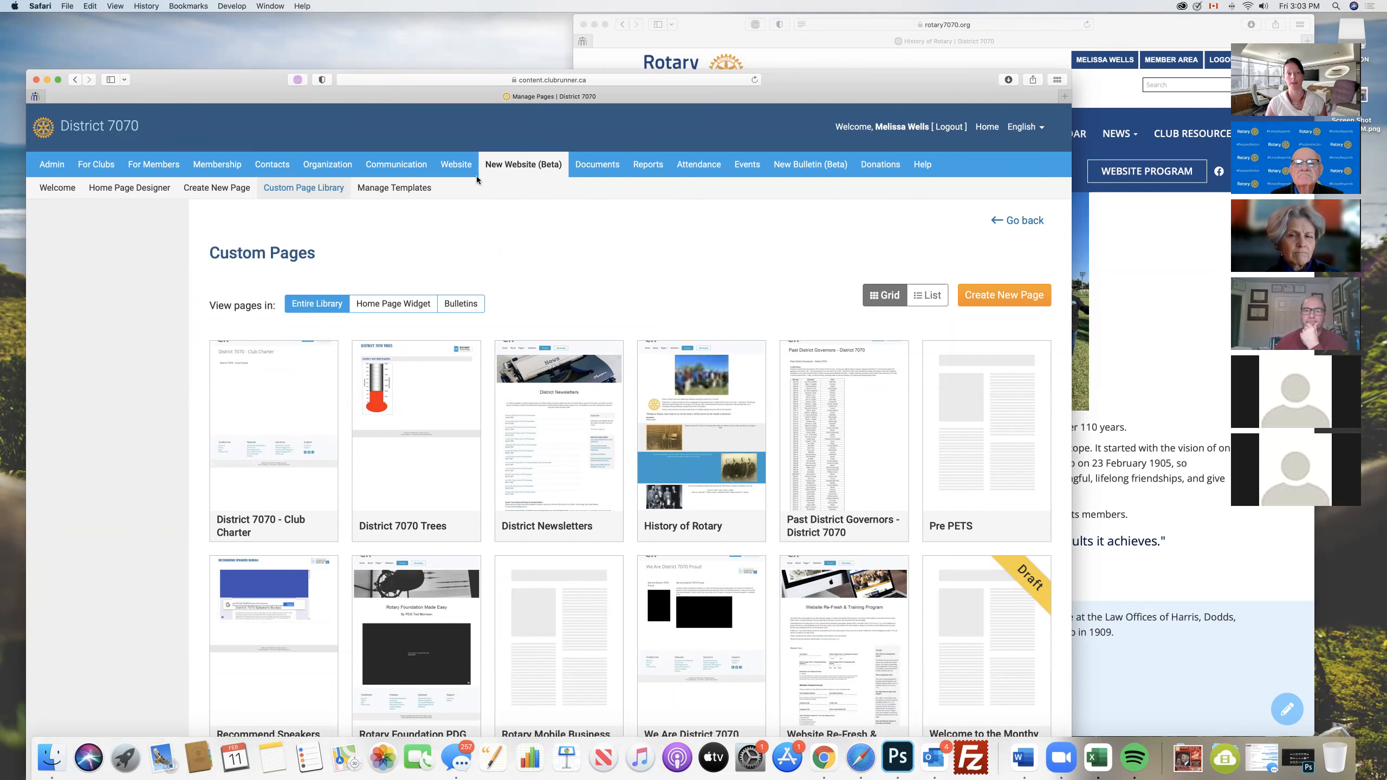
- Open Home Page Stories in the Website Content area and look through the list of stories
{"action": "mouse_move", "coordinate": [460, 170]}
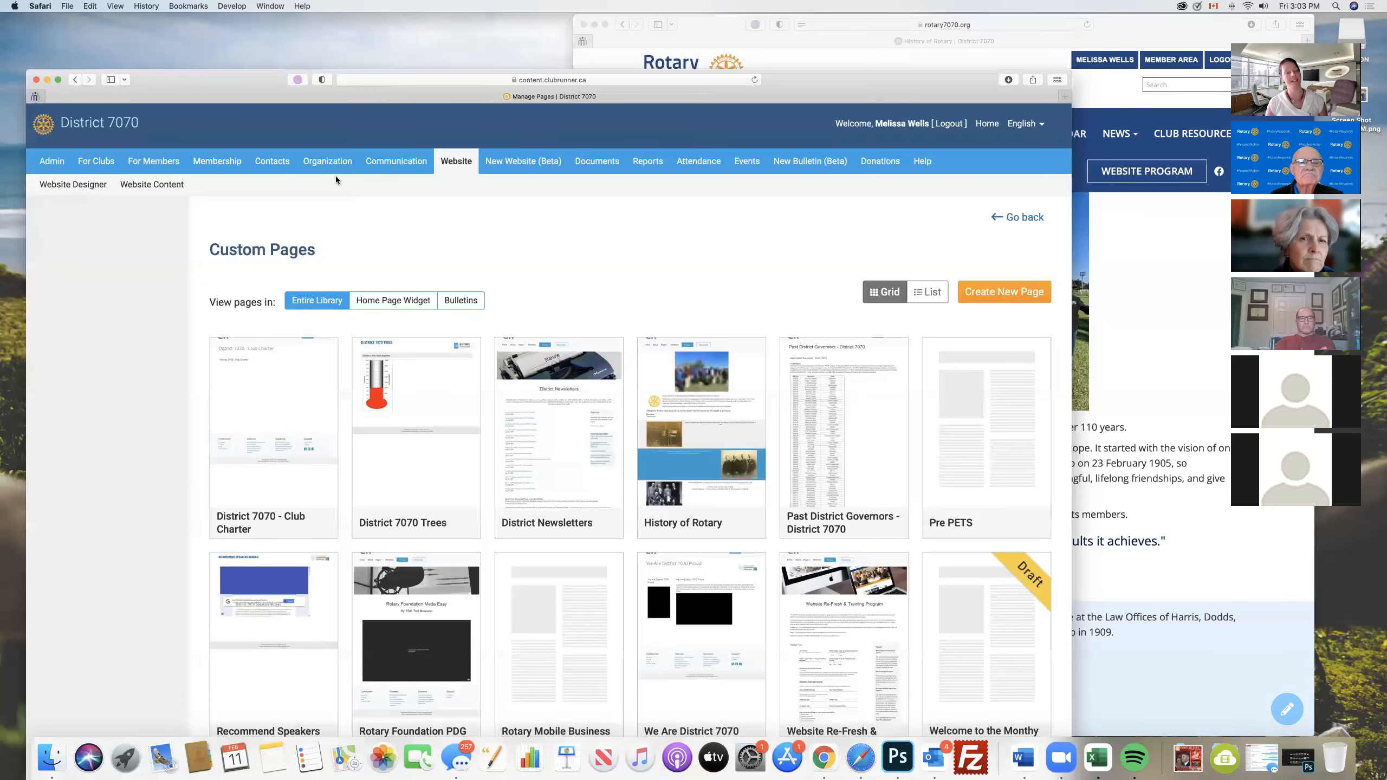
{"action": "left_click", "coordinate": [140, 186]}
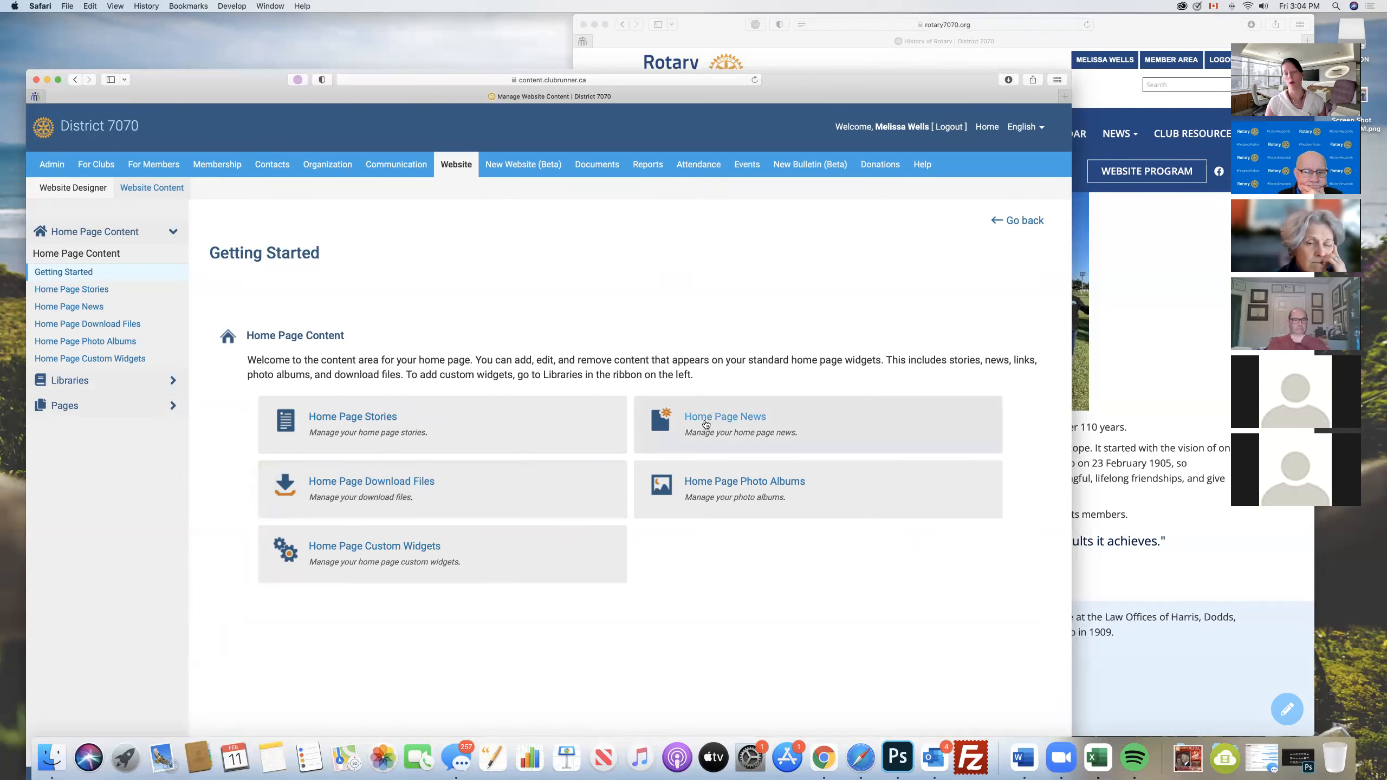
{"action": "left_click", "coordinate": [340, 417]}
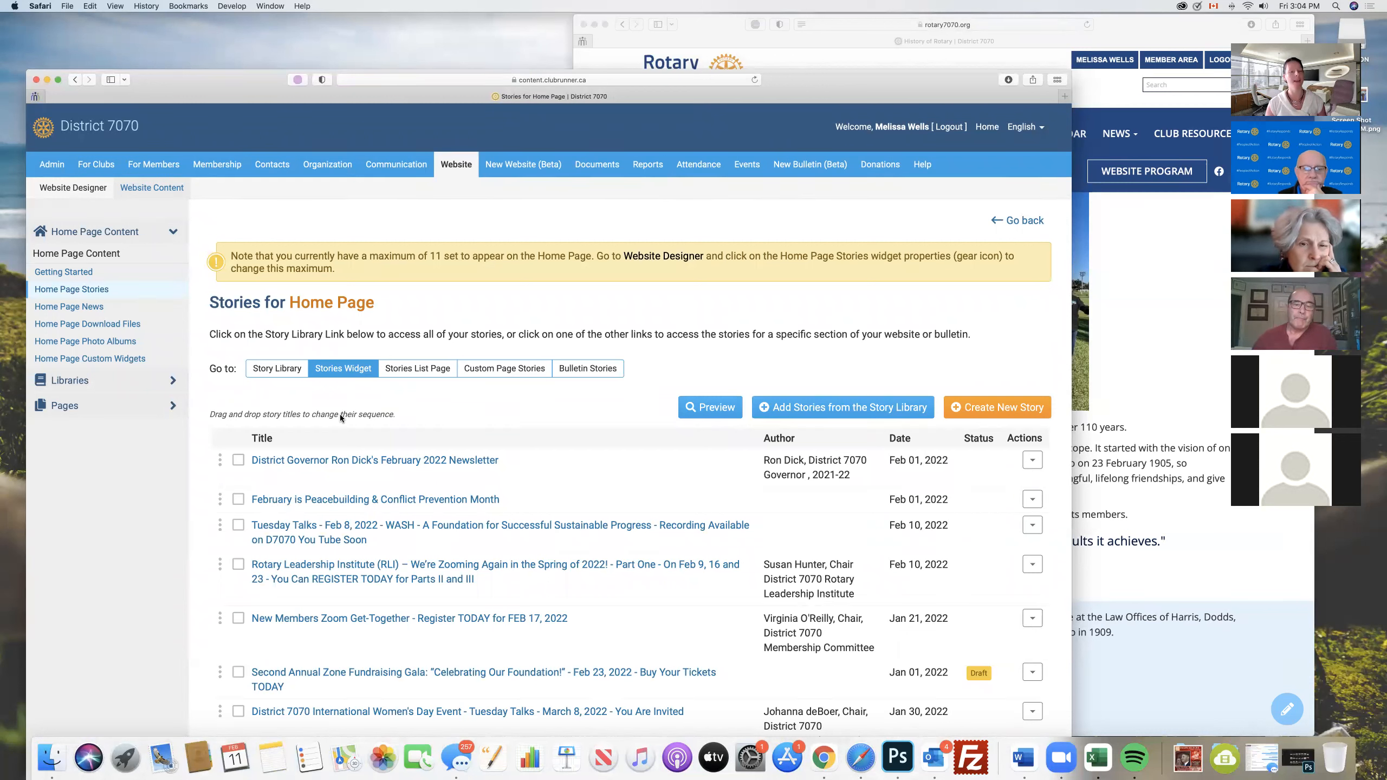
{"action": "scroll", "coordinate": [423, 417], "scroll_direction": "down", "scroll_amount": 5}
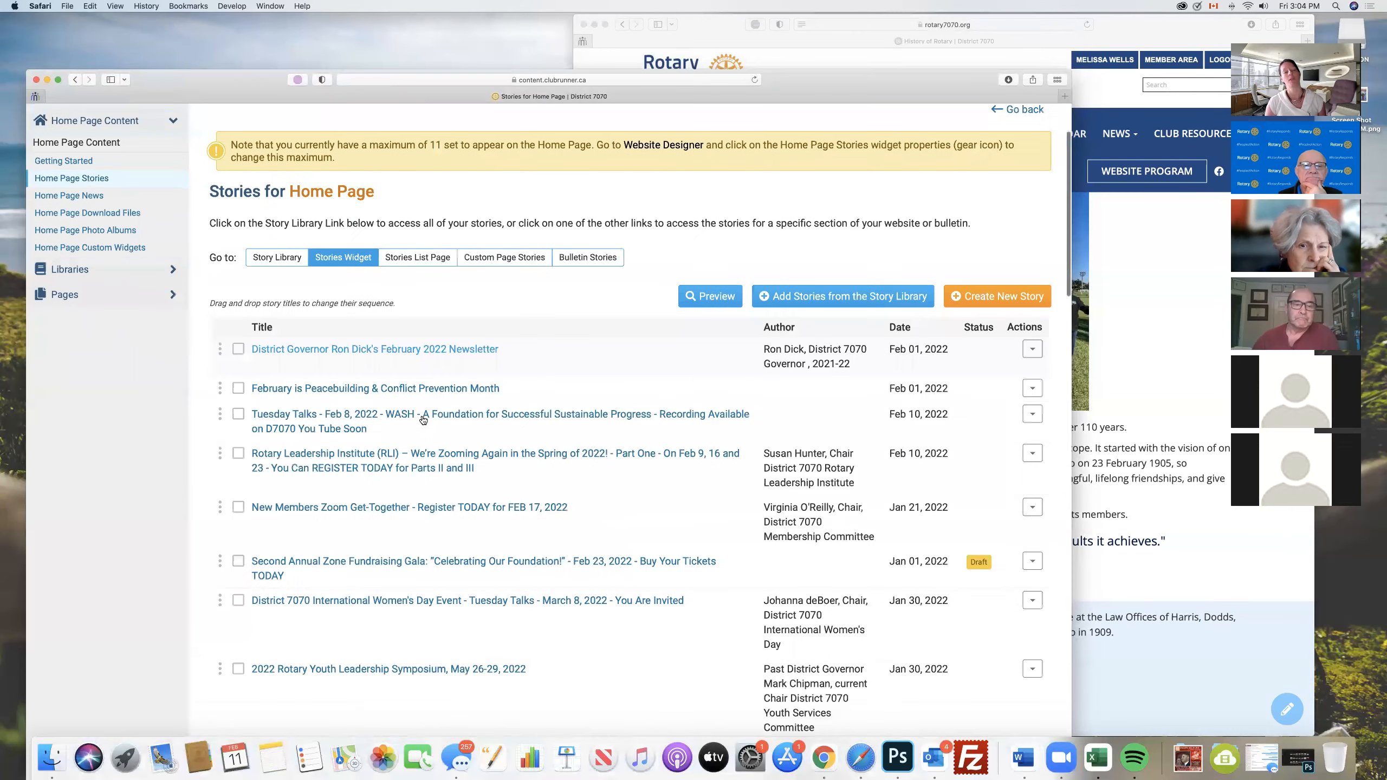
{"action": "scroll", "coordinate": [423, 419], "scroll_direction": "down", "scroll_amount": 10}
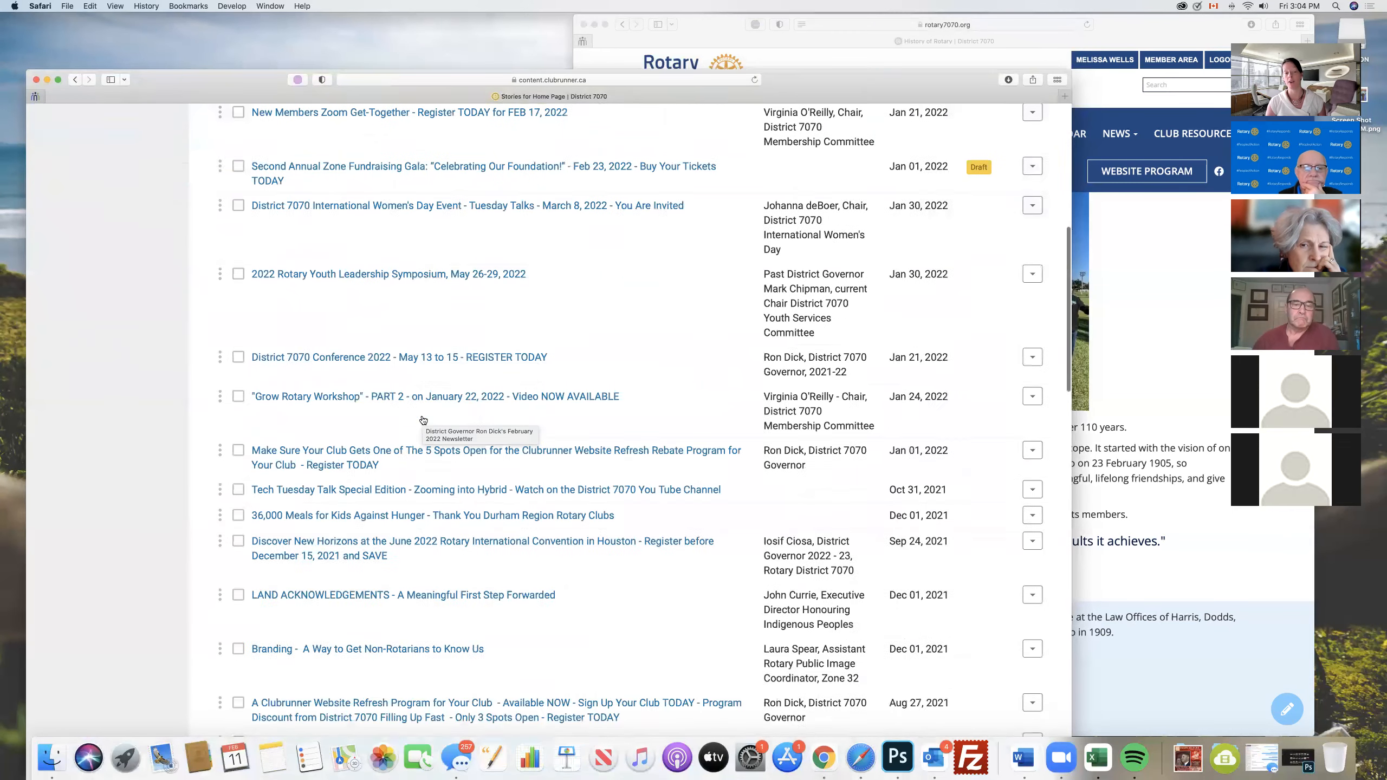
{"action": "scroll", "coordinate": [423, 419], "scroll_direction": "up", "scroll_amount": 10}
{"action": "scroll", "coordinate": [423, 419], "scroll_direction": "up", "scroll_amount": 3}
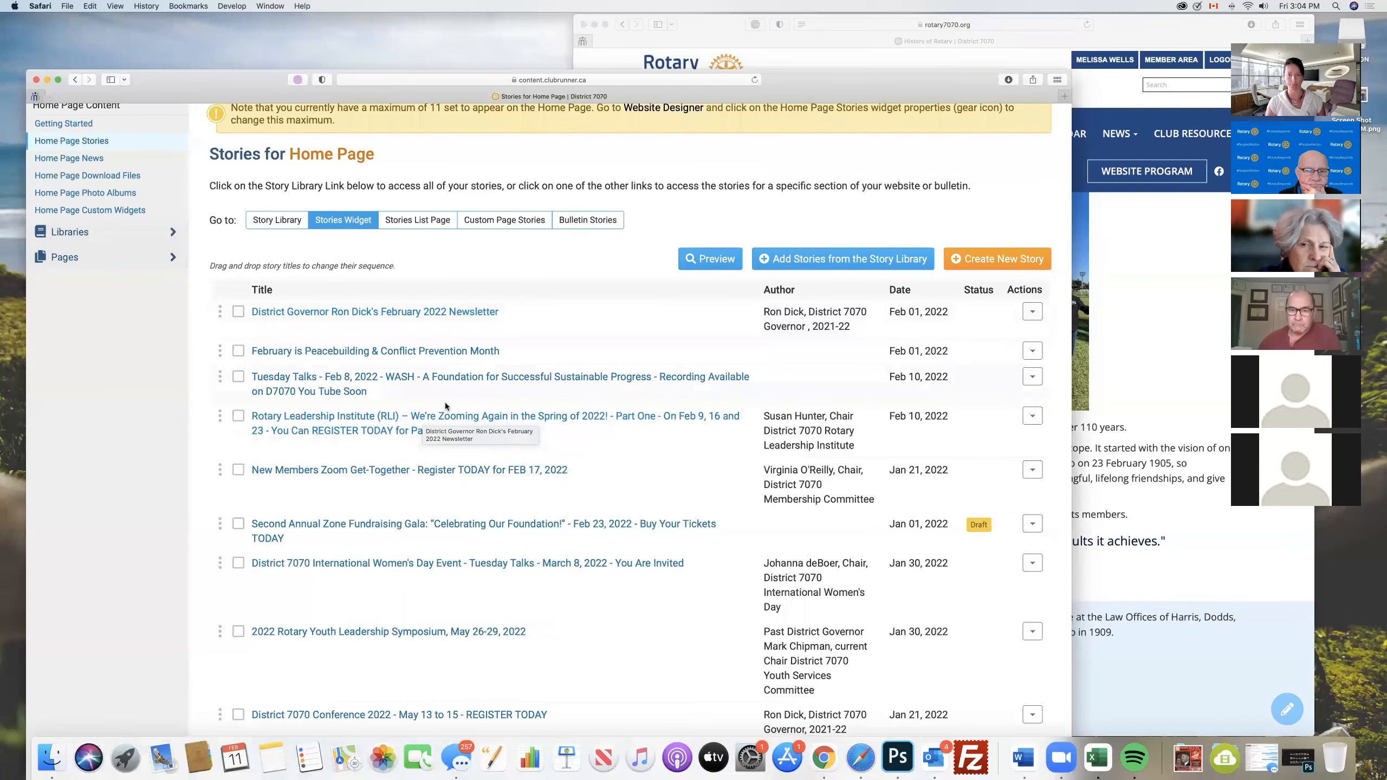
- Open the District Governor's February 2022 Newsletter story for editing and look over its settings and story brief
{"action": "left_click", "coordinate": [1032, 311]}
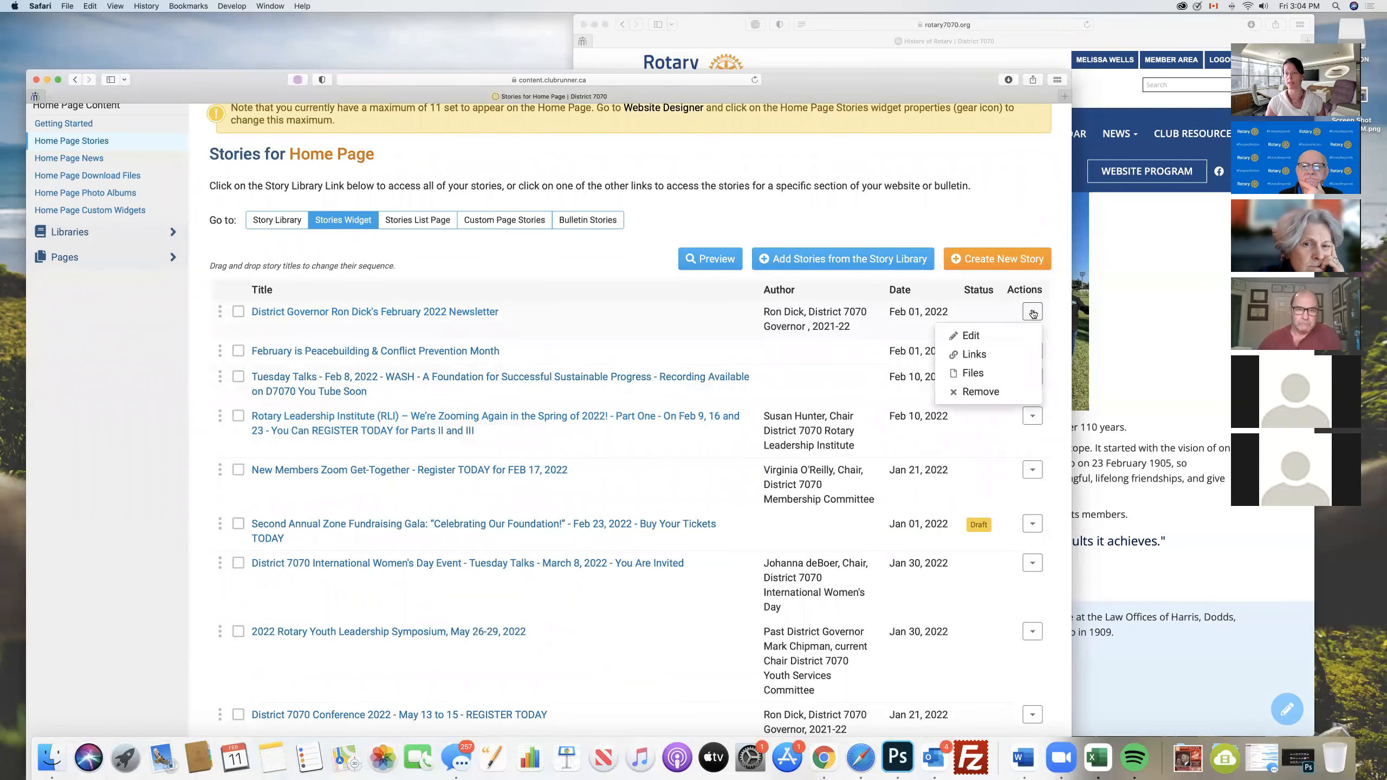
{"action": "left_click", "coordinate": [975, 335]}
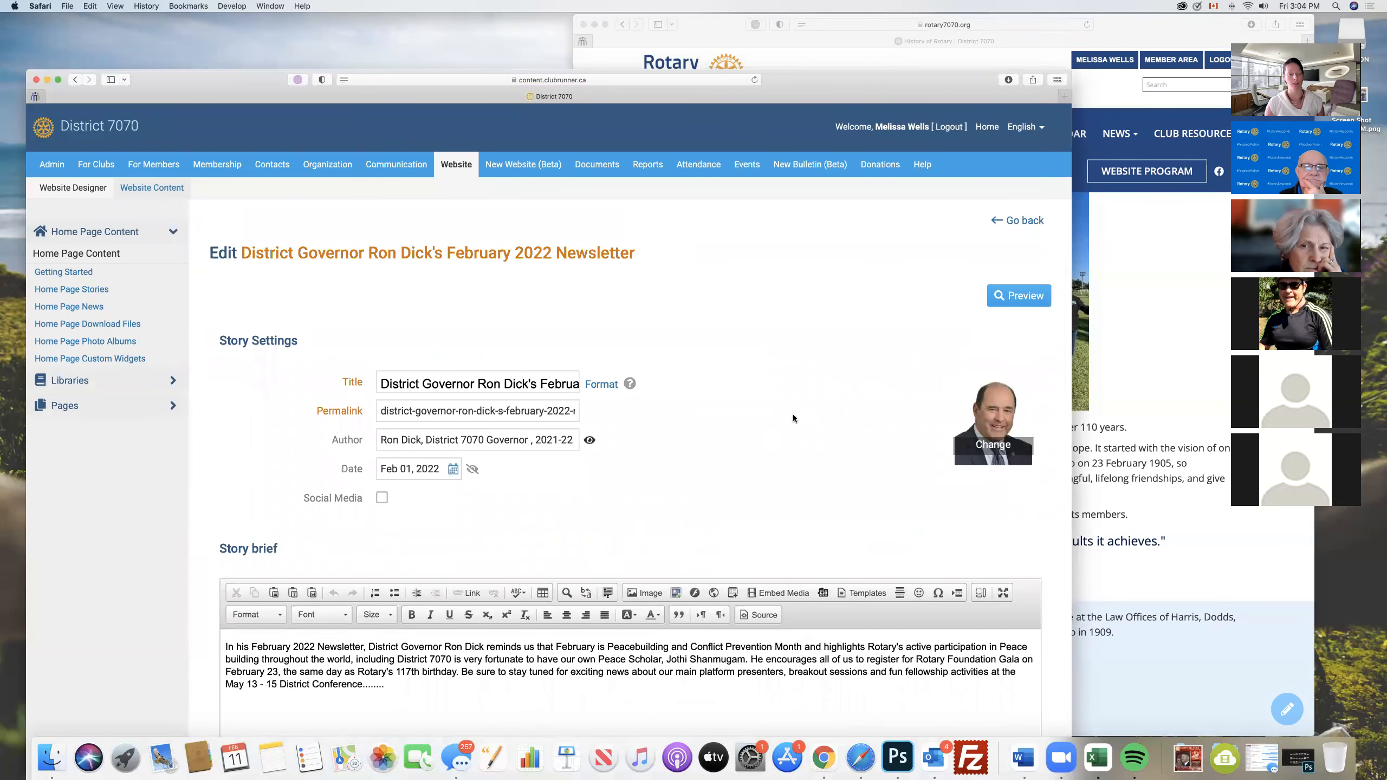
{"action": "scroll", "coordinate": [794, 418], "scroll_direction": "down", "scroll_amount": 5}
{"action": "scroll", "coordinate": [793, 419], "scroll_direction": "down", "scroll_amount": 3}
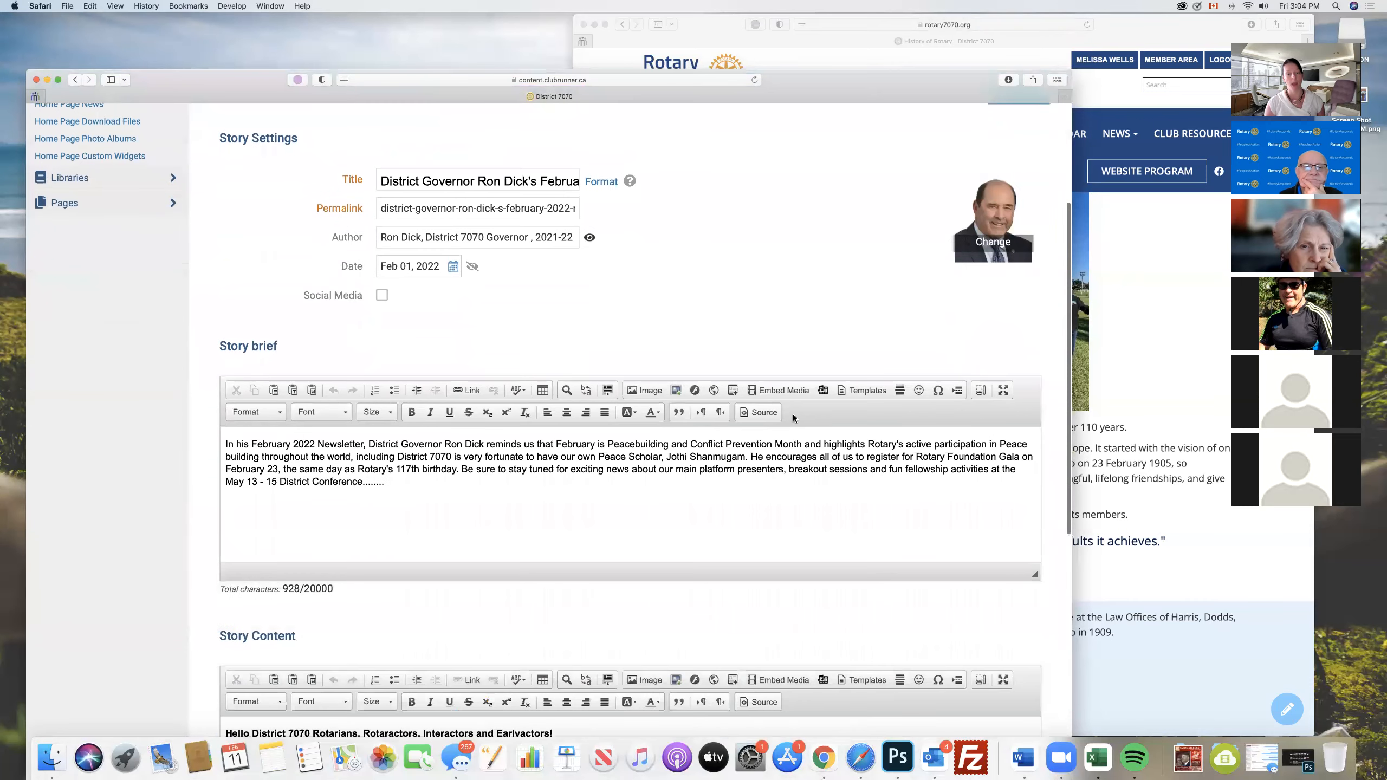
{"action": "scroll", "coordinate": [793, 413], "scroll_direction": "up", "scroll_amount": 1}
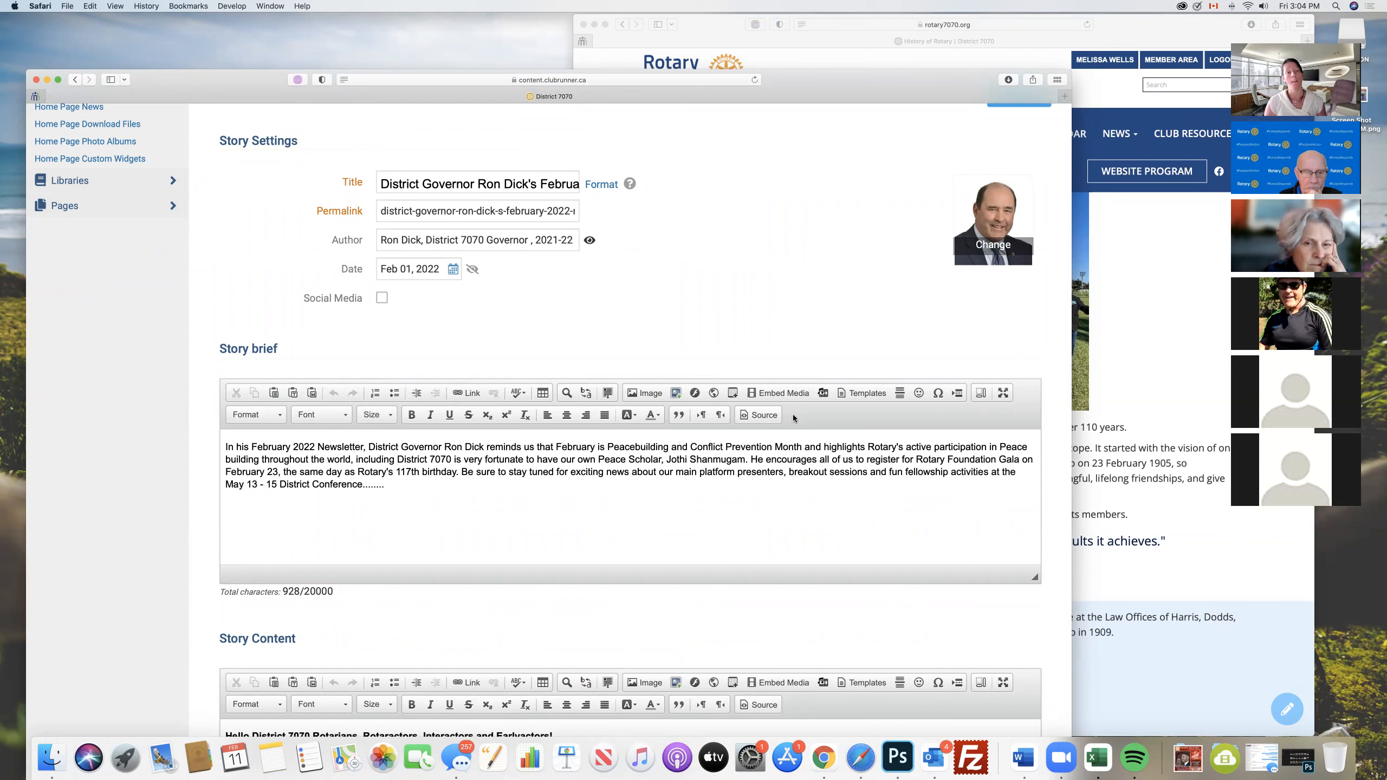
{"action": "scroll", "coordinate": [563, 311], "scroll_direction": "up", "scroll_amount": 1}
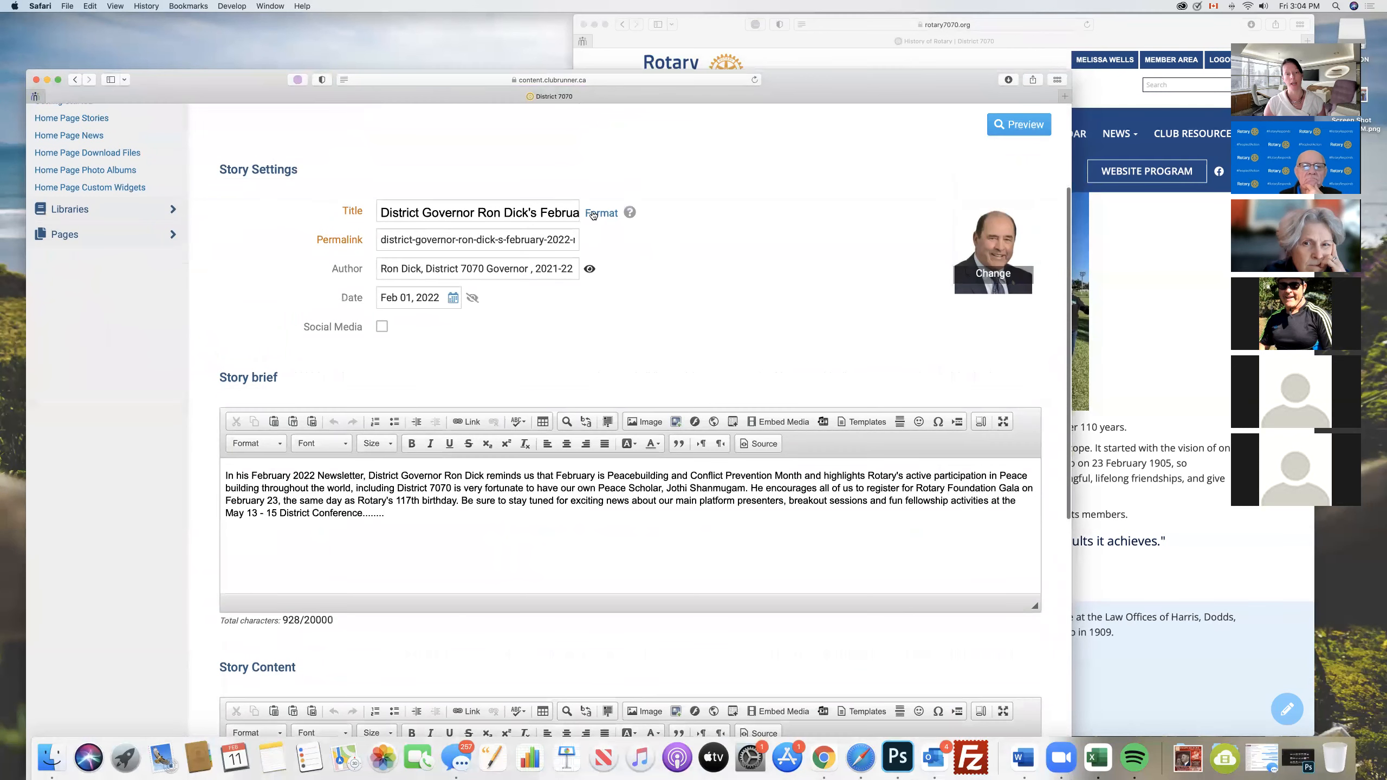
- Check the calendar for the story's date without changing it and enable the Social Media option
{"action": "left_click", "coordinate": [452, 297]}
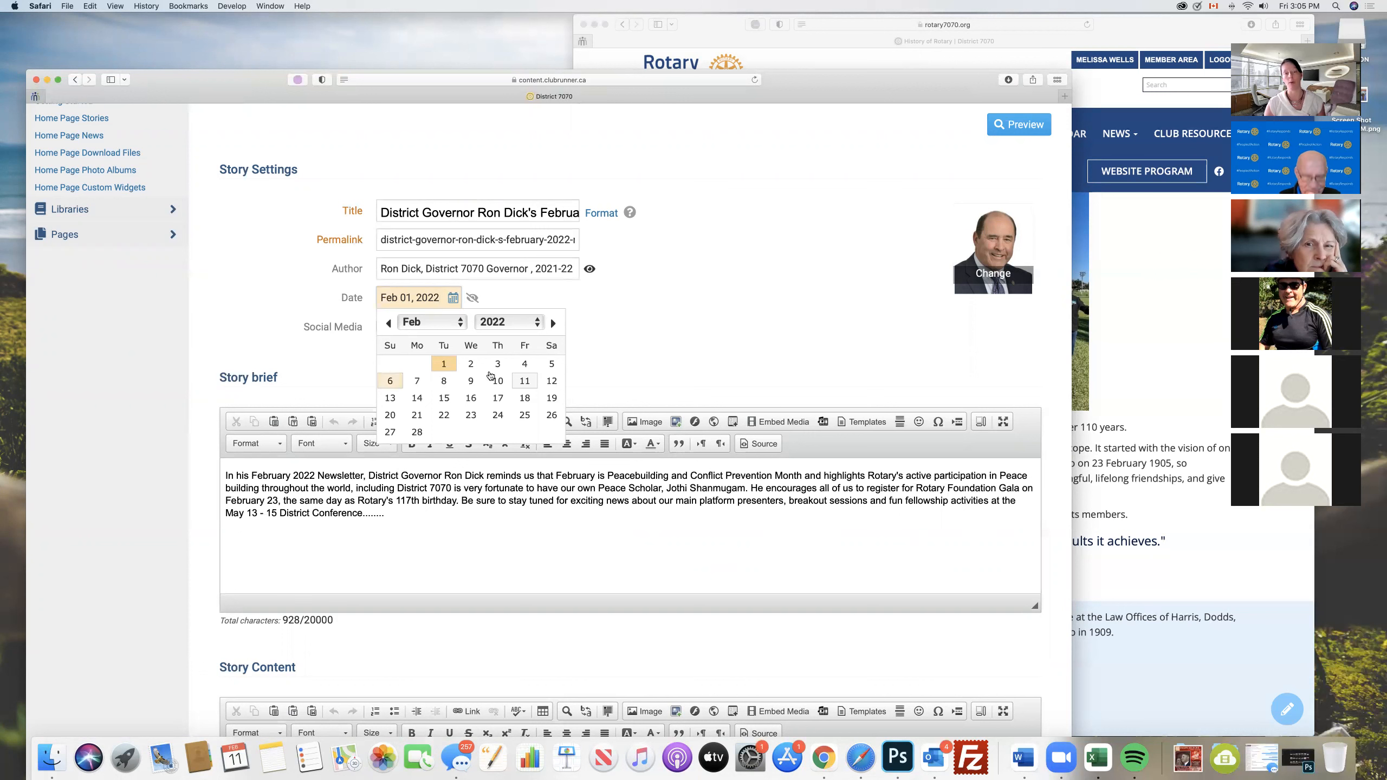
{"action": "left_click", "coordinate": [668, 356]}
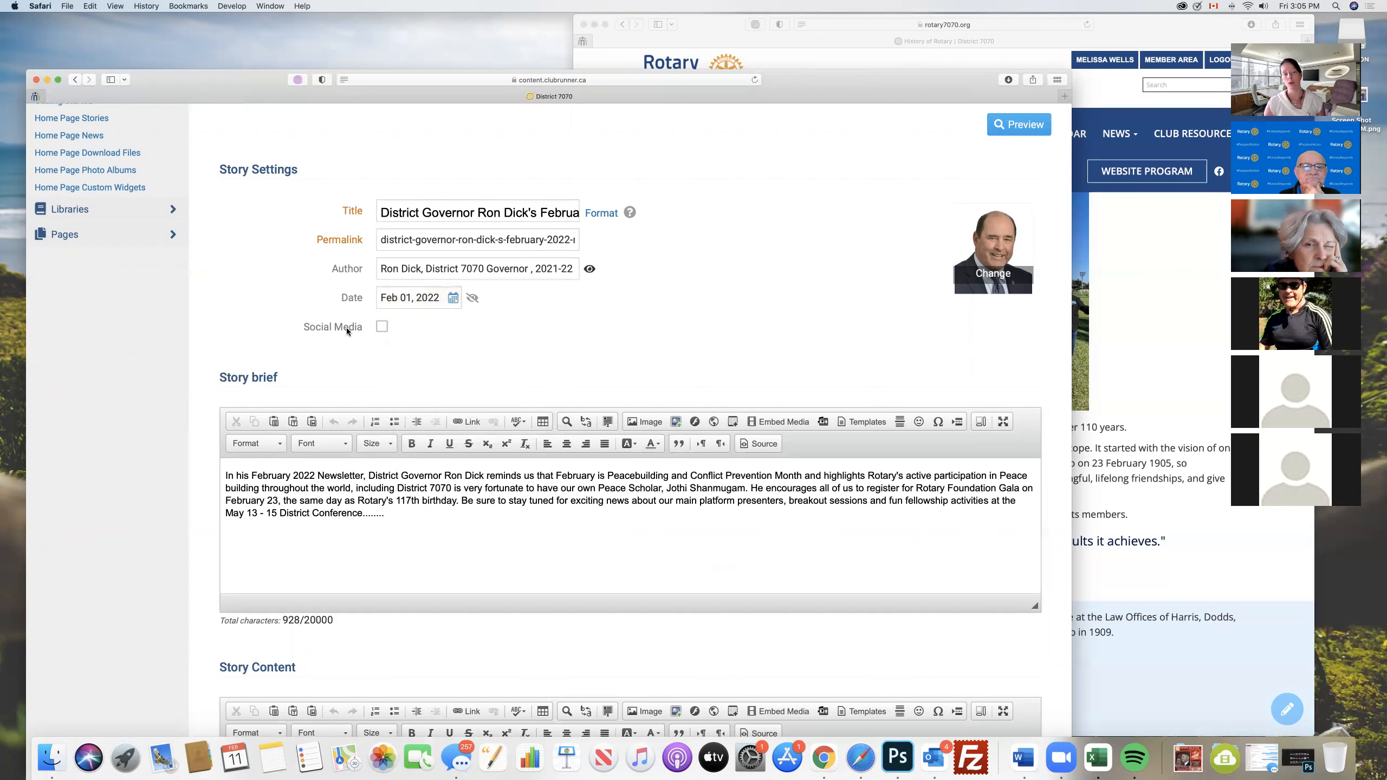
{"action": "left_click", "coordinate": [382, 327]}
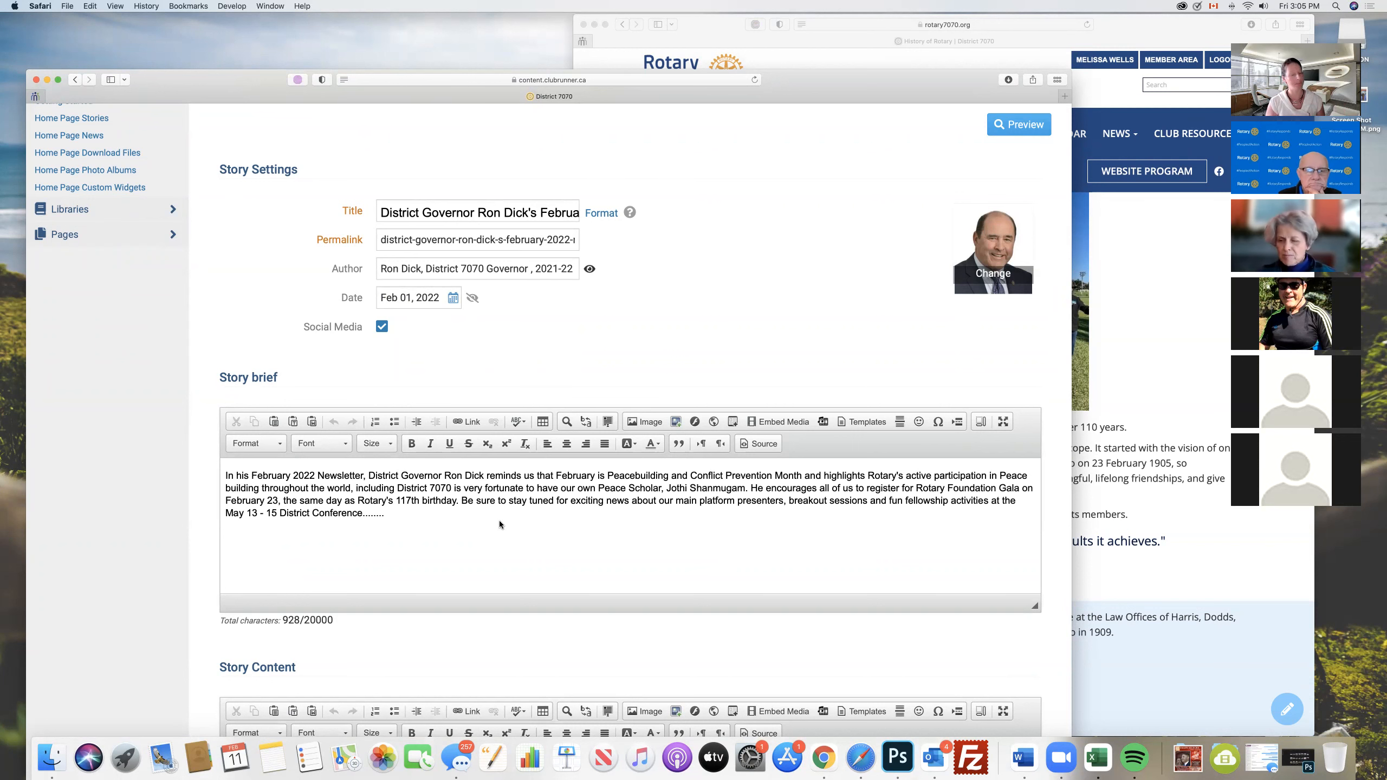
- Highlight the newsletter's story brief text and the word "brief" in its heading
{"action": "scroll", "coordinate": [519, 481], "scroll_direction": "down", "scroll_amount": 1}
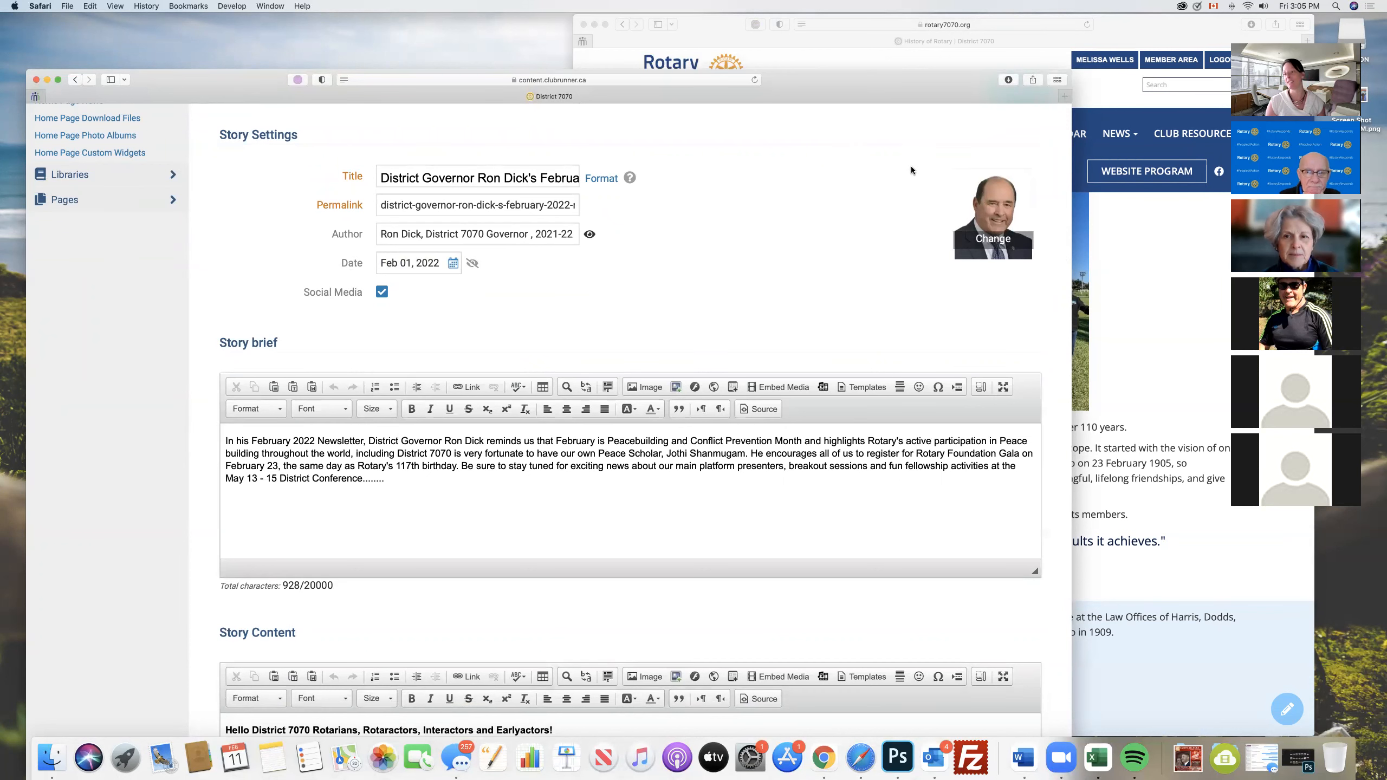
{"action": "scroll", "coordinate": [895, 268], "scroll_direction": "down", "scroll_amount": 5}
{"action": "left_click_drag", "start_coordinate": [221, 283], "coordinate": [353, 422]}
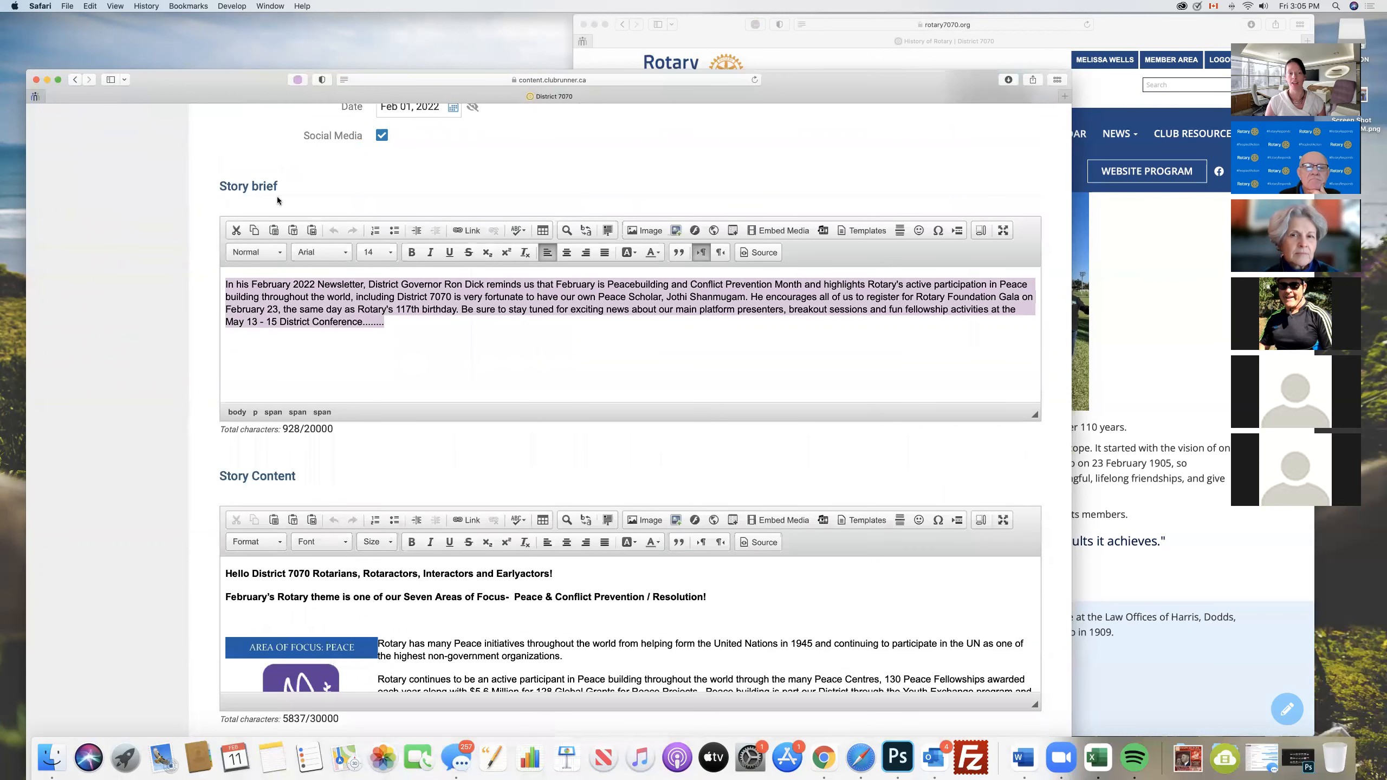
{"action": "left_click_drag", "start_coordinate": [279, 187], "coordinate": [251, 186]}
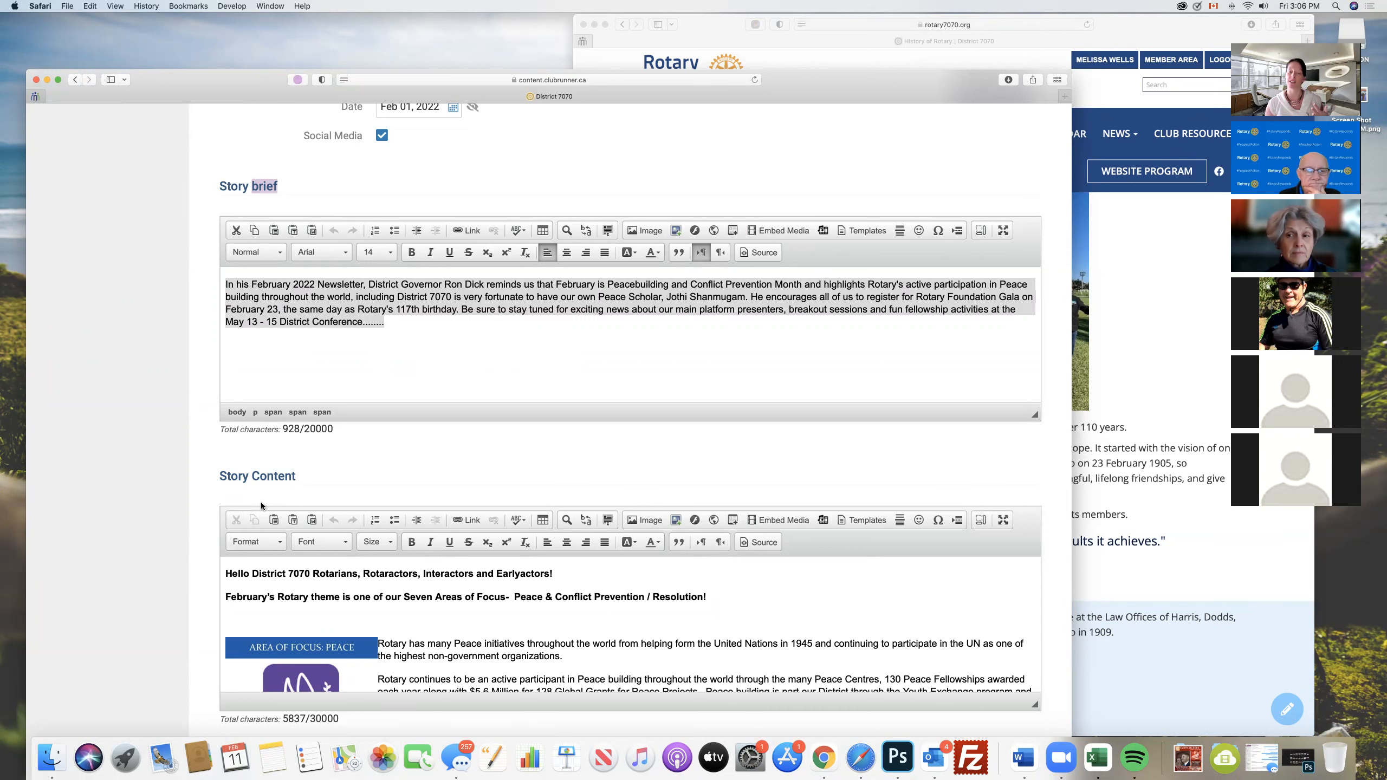
- Examine the newsletter's Story Content, including its HTML source, and return to the formatted view
{"action": "scroll", "coordinate": [261, 505], "scroll_direction": "down", "scroll_amount": 5}
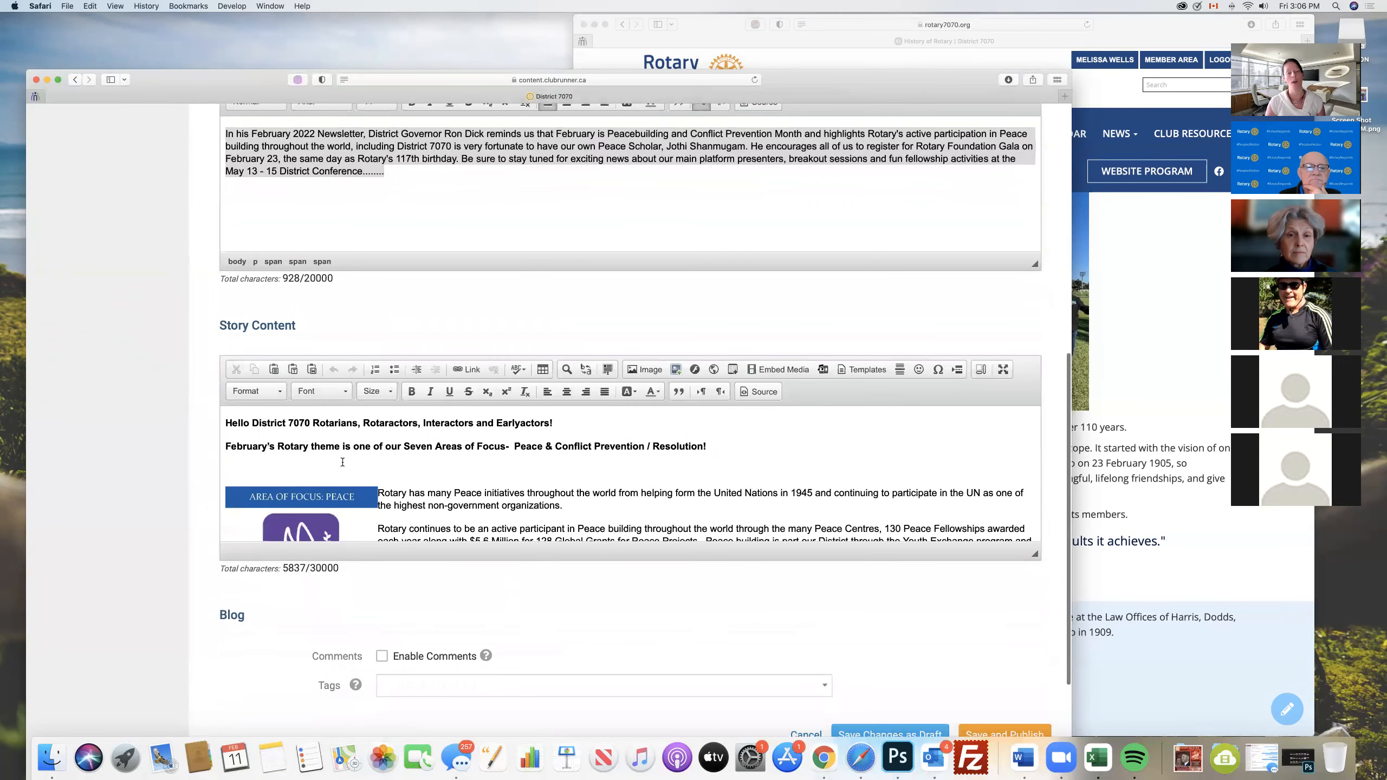
{"action": "scroll", "coordinate": [343, 462], "scroll_direction": "down", "scroll_amount": 5}
{"action": "scroll", "coordinate": [342, 462], "scroll_direction": "down", "scroll_amount": 15}
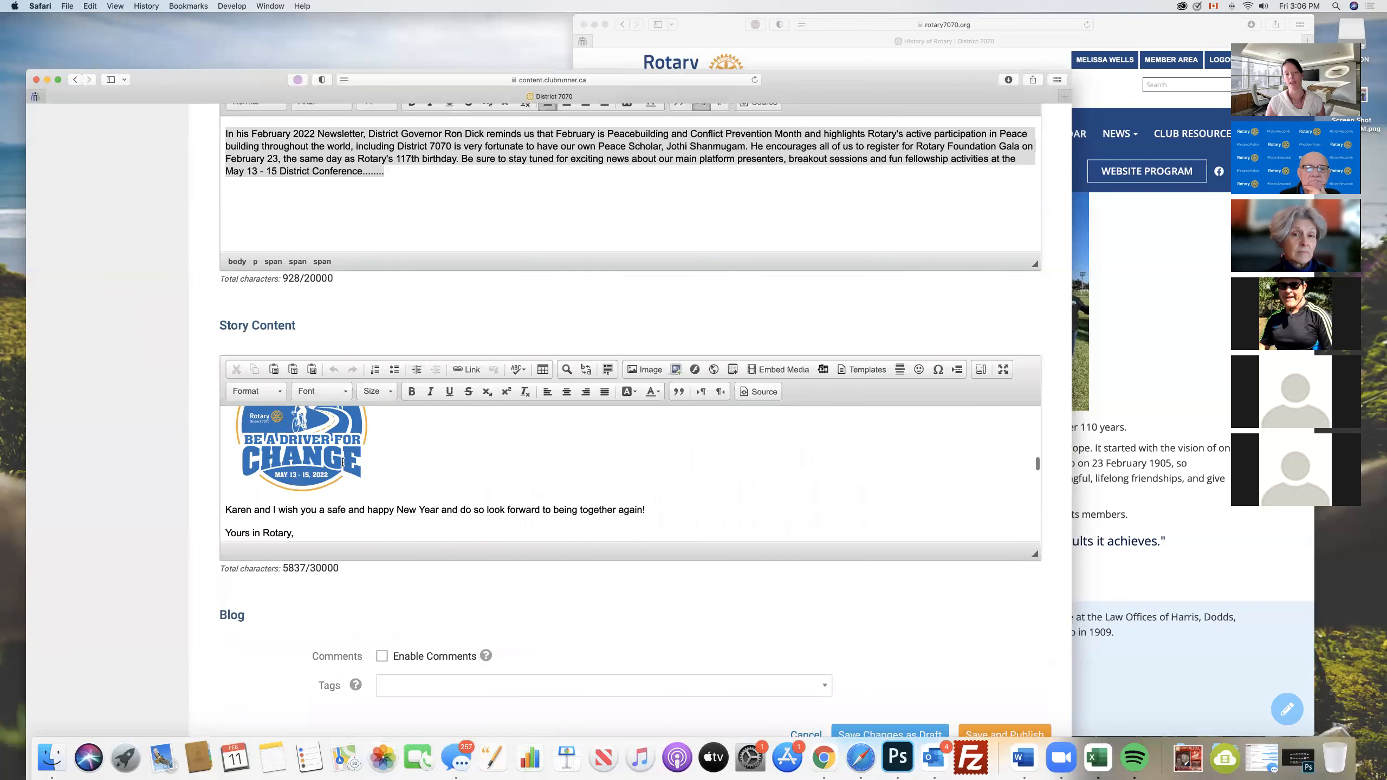
{"action": "scroll", "coordinate": [343, 464], "scroll_direction": "down", "scroll_amount": 4}
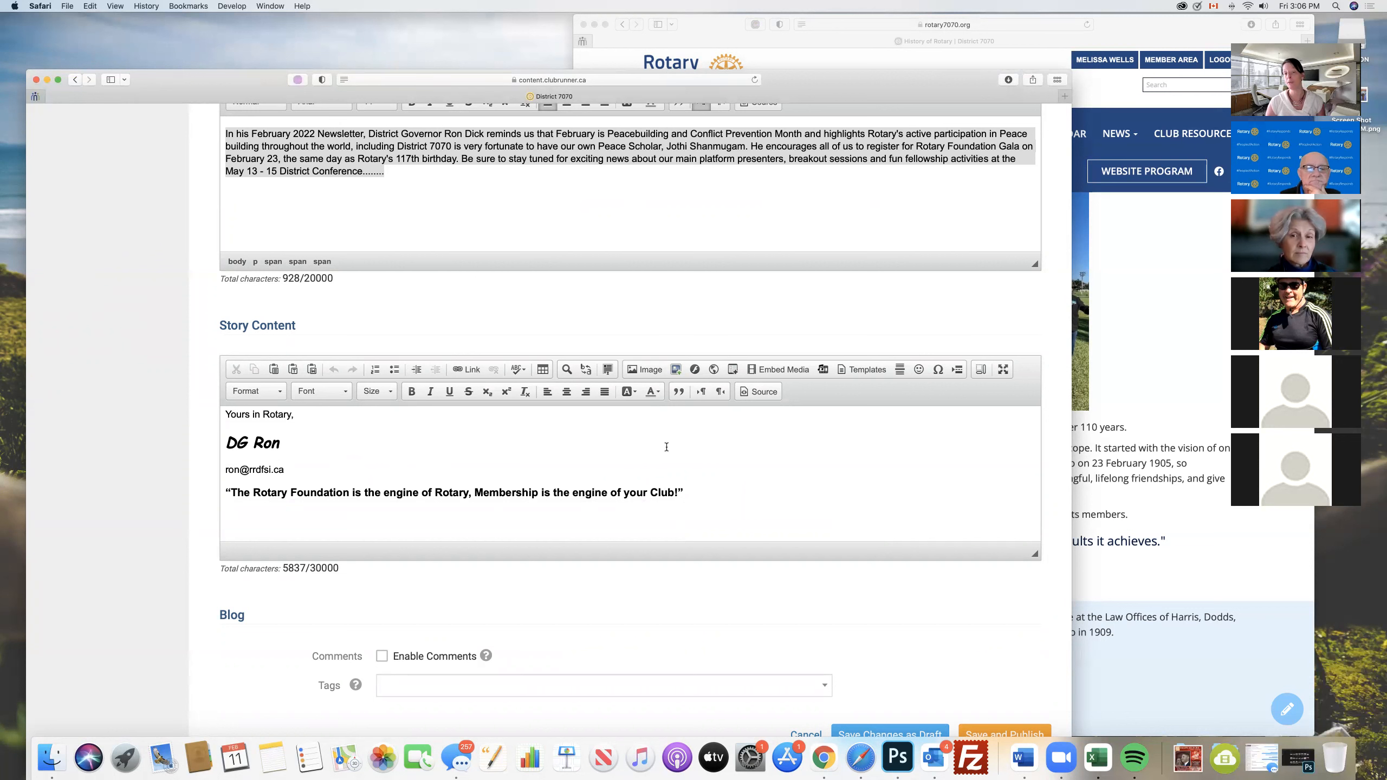
{"action": "left_click", "coordinate": [763, 392]}
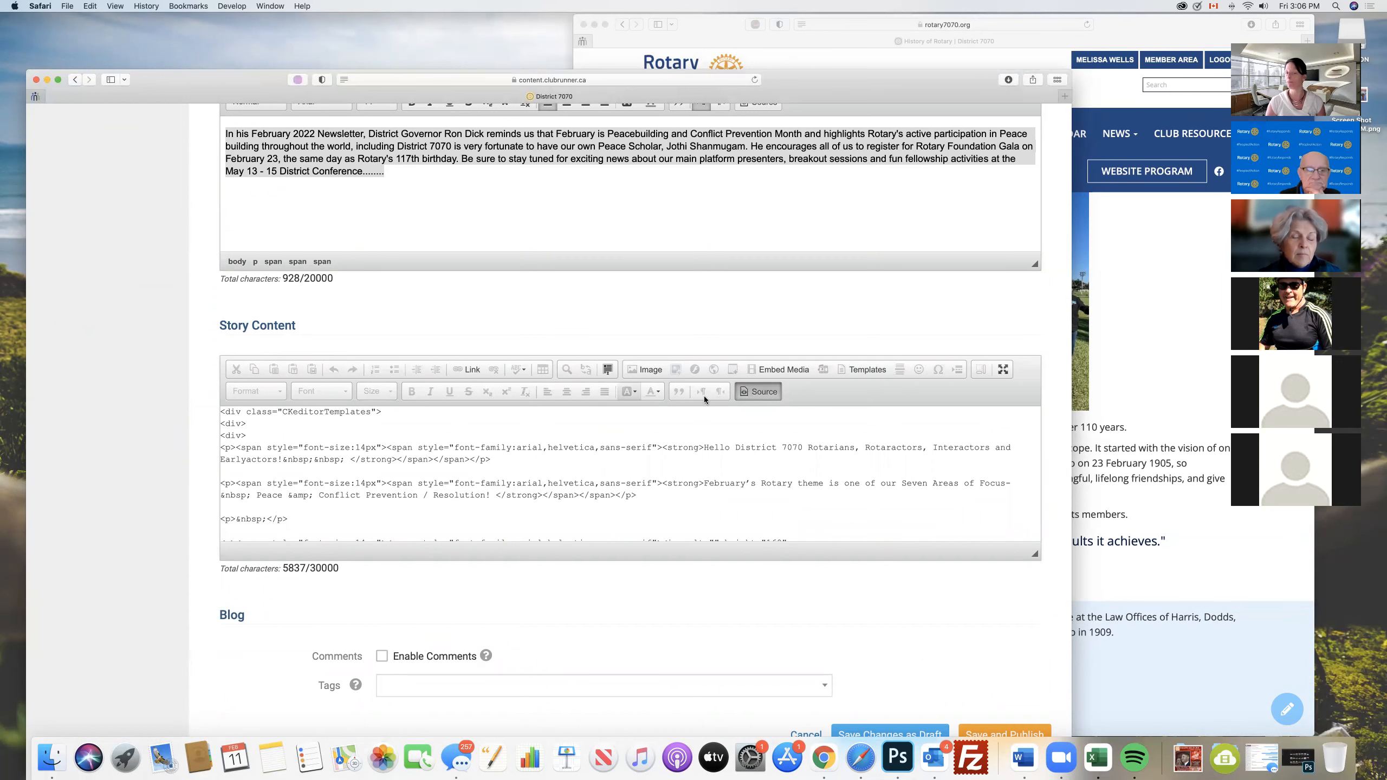
{"action": "left_click", "coordinate": [756, 392]}
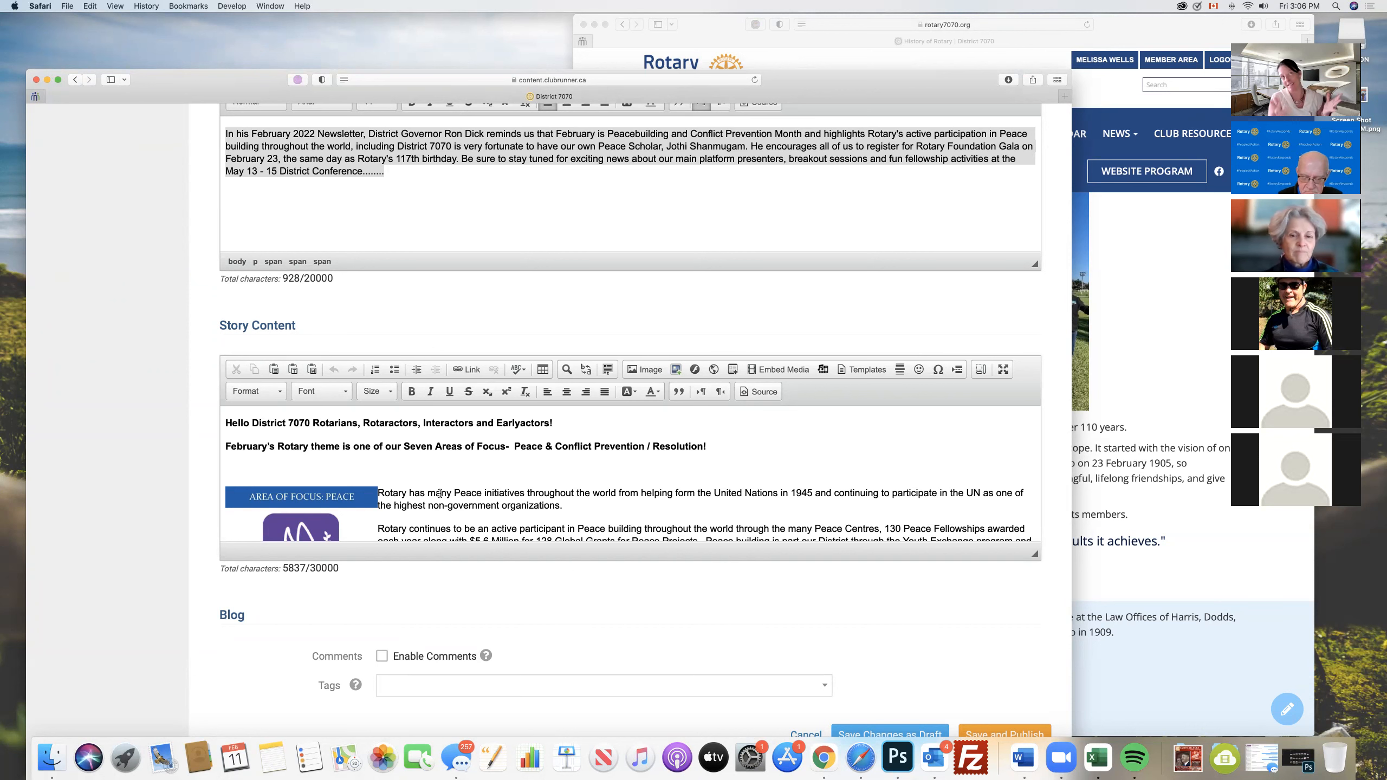
{"action": "scroll", "coordinate": [254, 474], "scroll_direction": "down", "scroll_amount": 10}
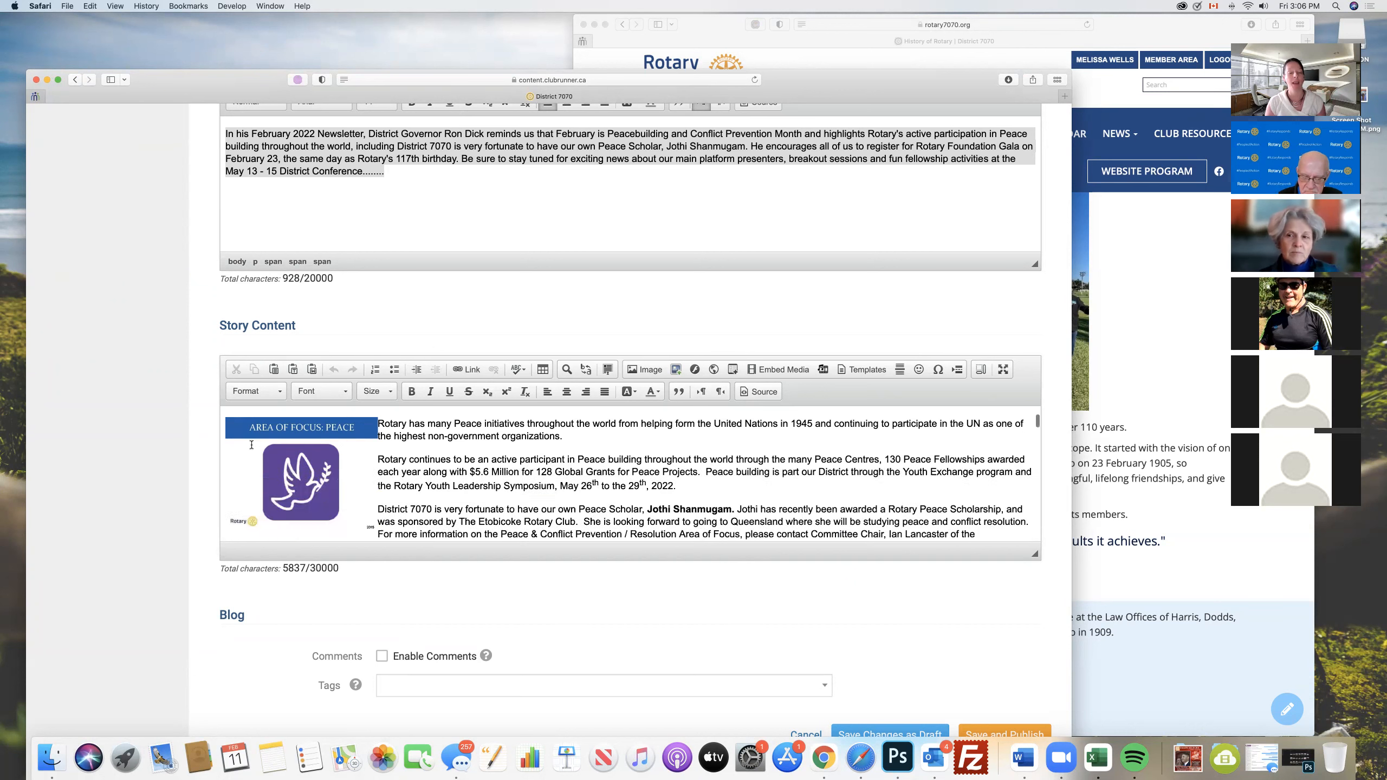
{"action": "scroll", "coordinate": [435, 555], "scroll_direction": "down", "scroll_amount": 1}
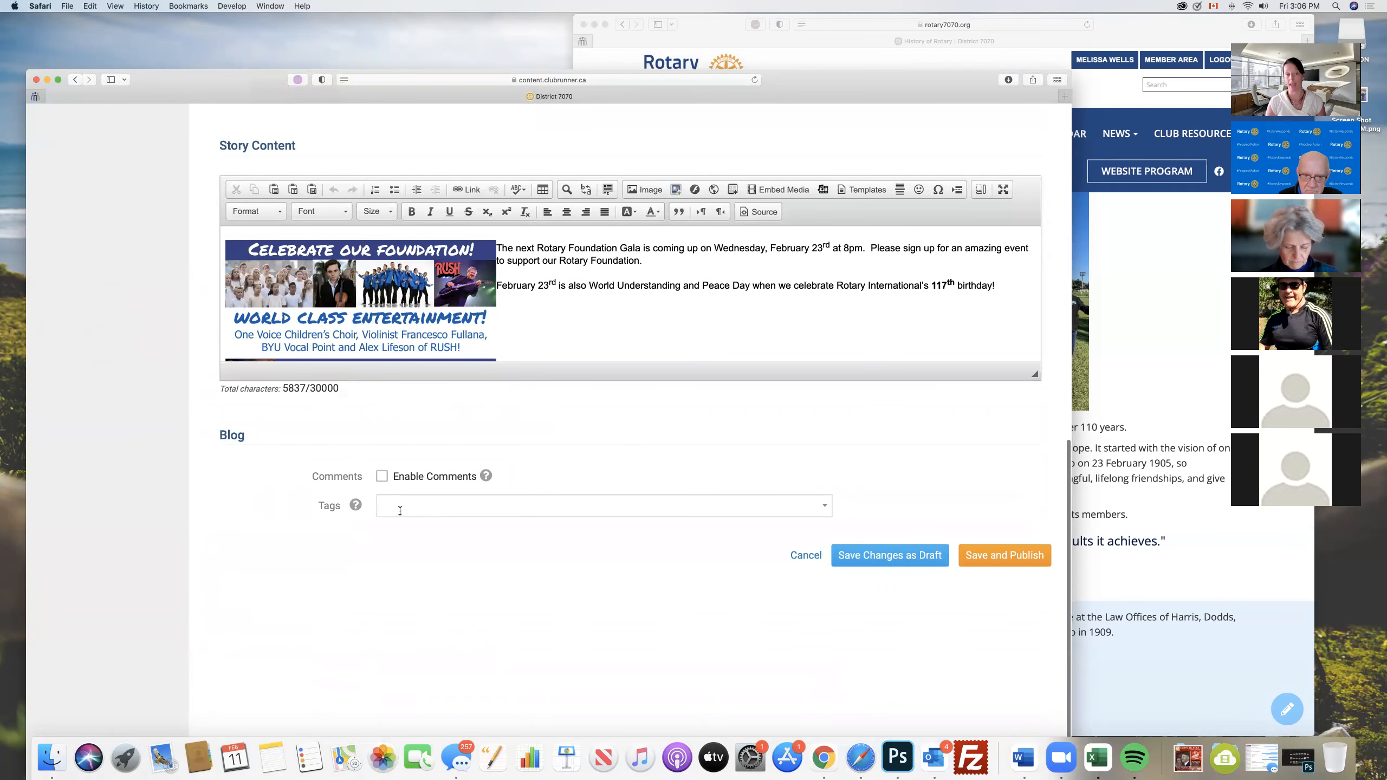
- Look at the story's blog Tags field and review the edit form from its settings down to the save options
{"action": "left_click", "coordinate": [412, 511]}
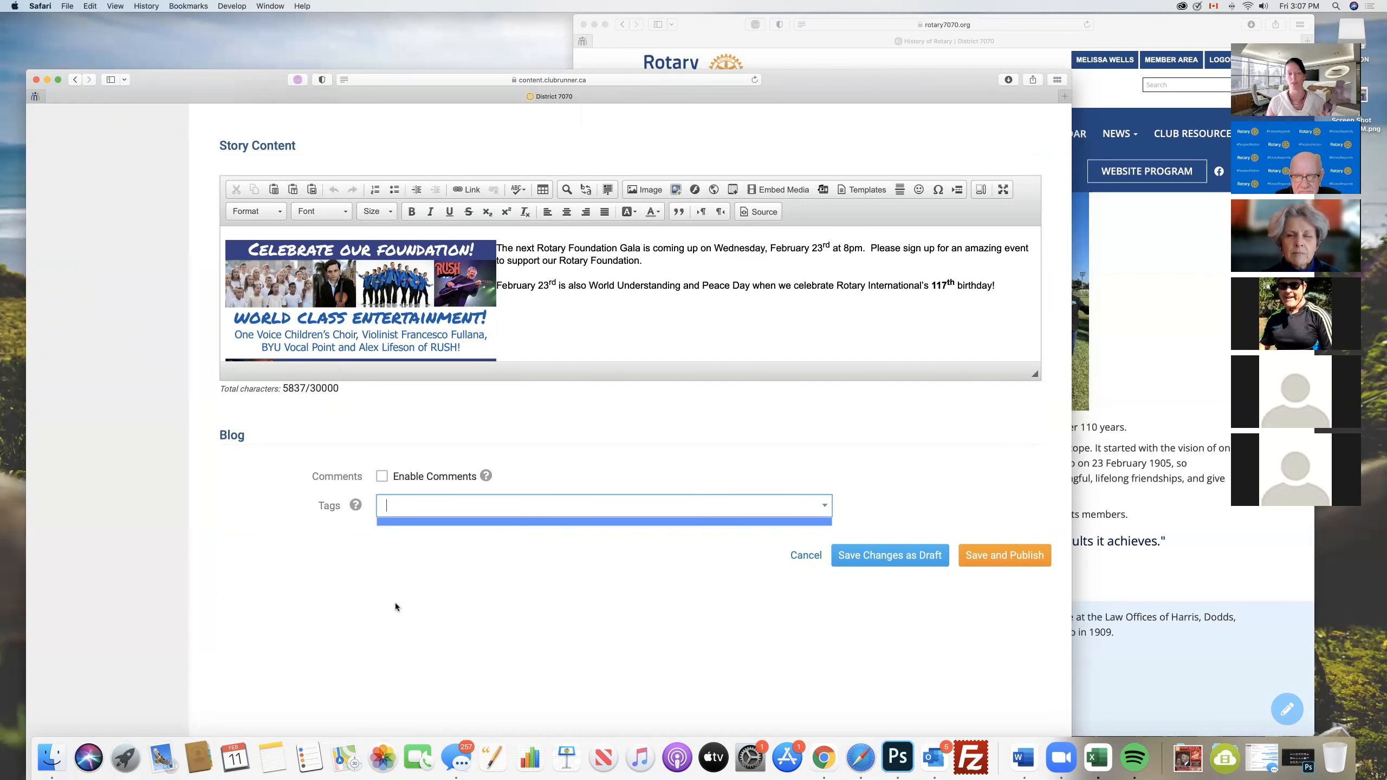
{"action": "scroll", "coordinate": [394, 602], "scroll_direction": "up", "scroll_amount": 10}
{"action": "scroll", "coordinate": [394, 602], "scroll_direction": "up", "scroll_amount": 2}
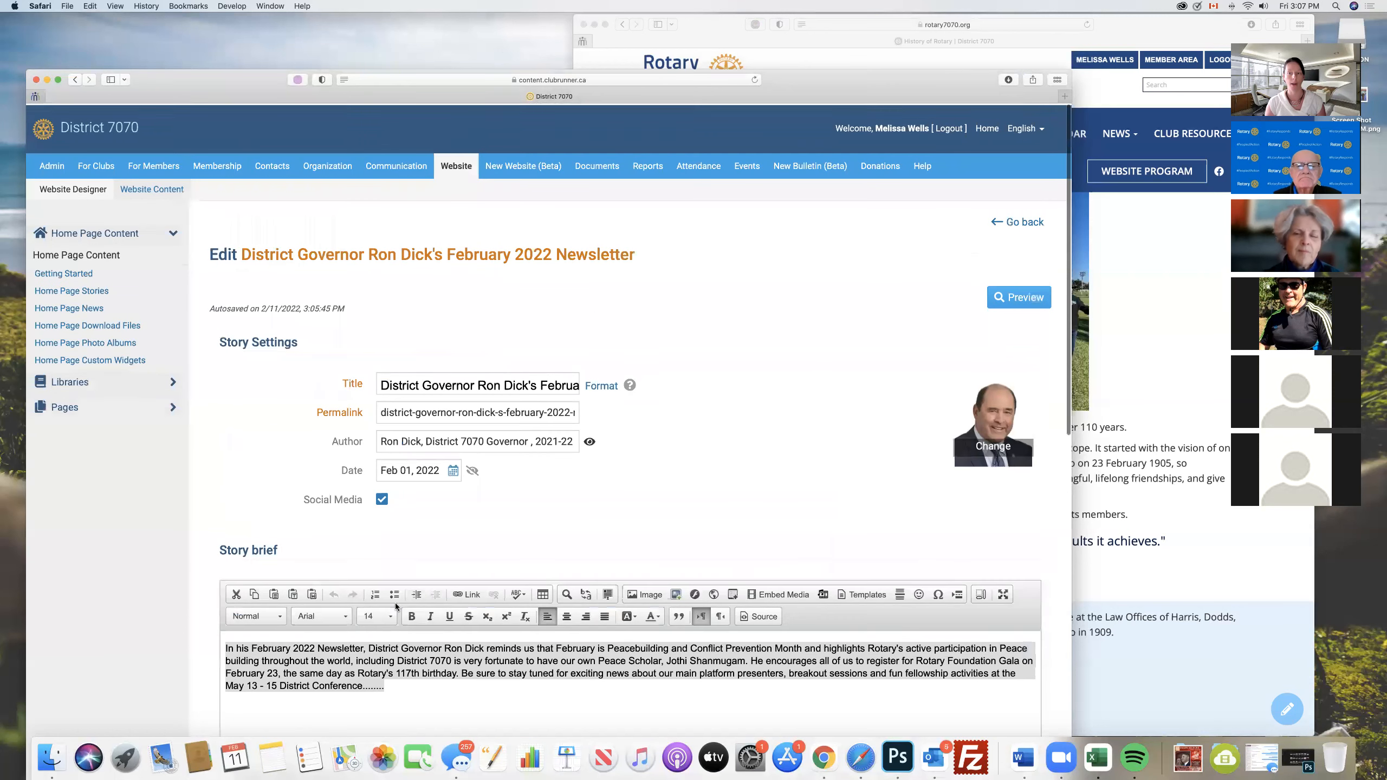
{"action": "scroll", "coordinate": [961, 306], "scroll_direction": "down", "scroll_amount": 12}
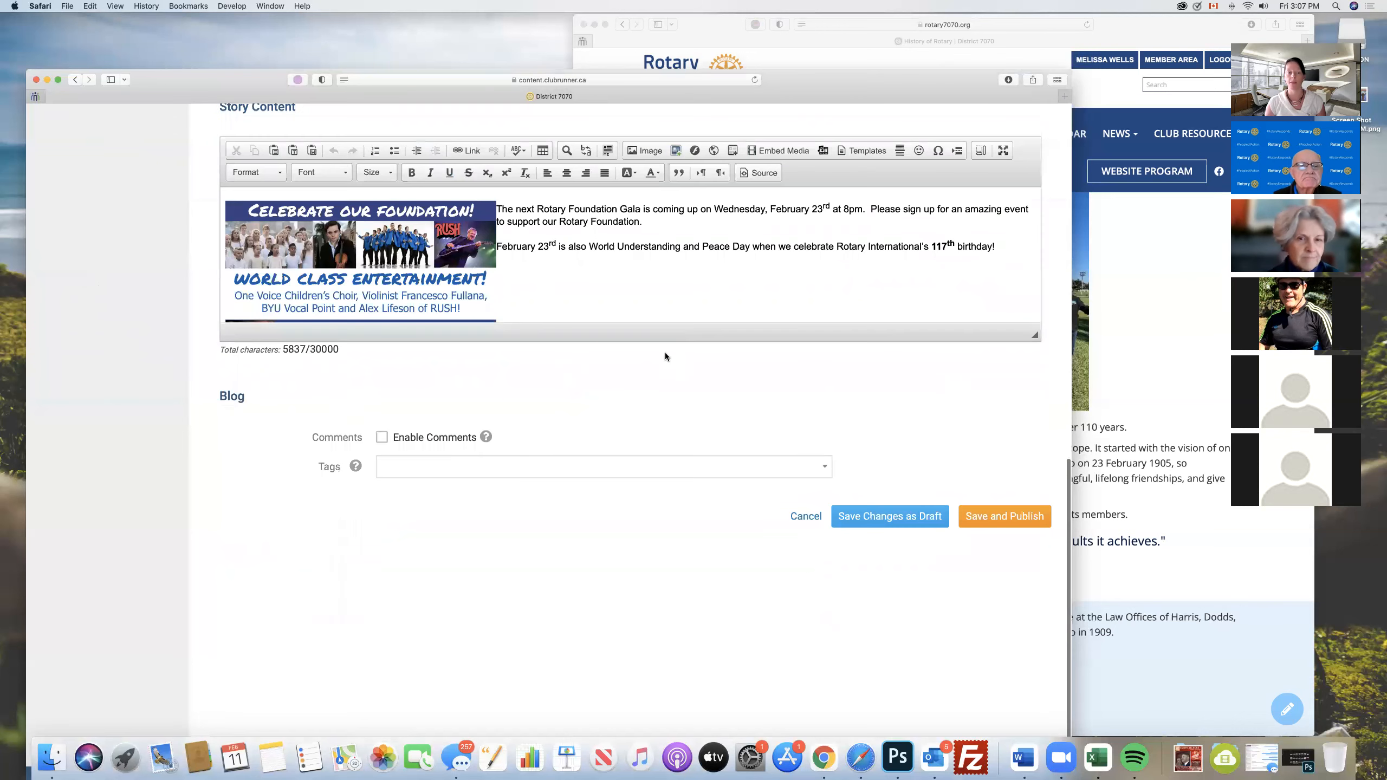
- Leave the newsletter's edit form for the Home Page stories list and start a new story
{"action": "scroll", "coordinate": [665, 356], "scroll_direction": "up", "scroll_amount": 2}
{"action": "left_click", "coordinate": [1028, 564]}
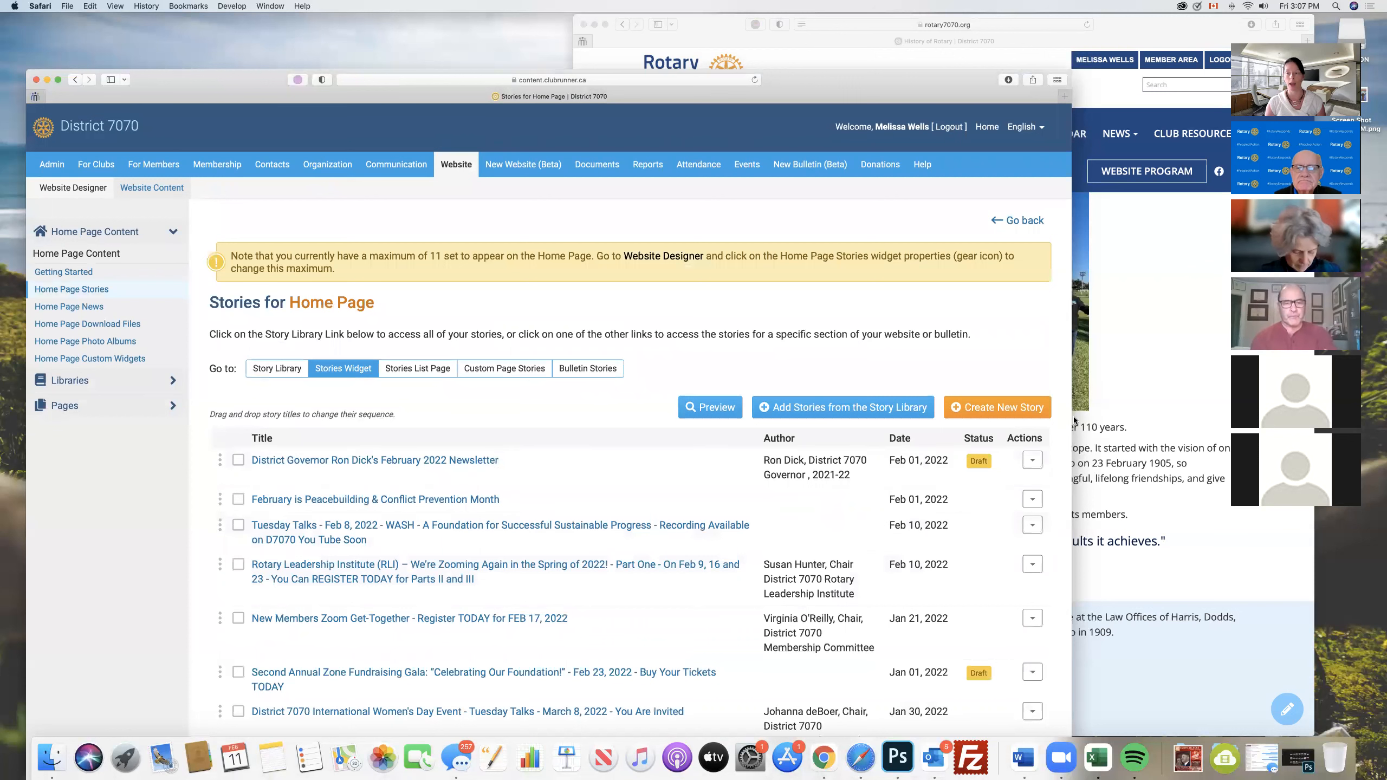
{"action": "left_click", "coordinate": [977, 407]}
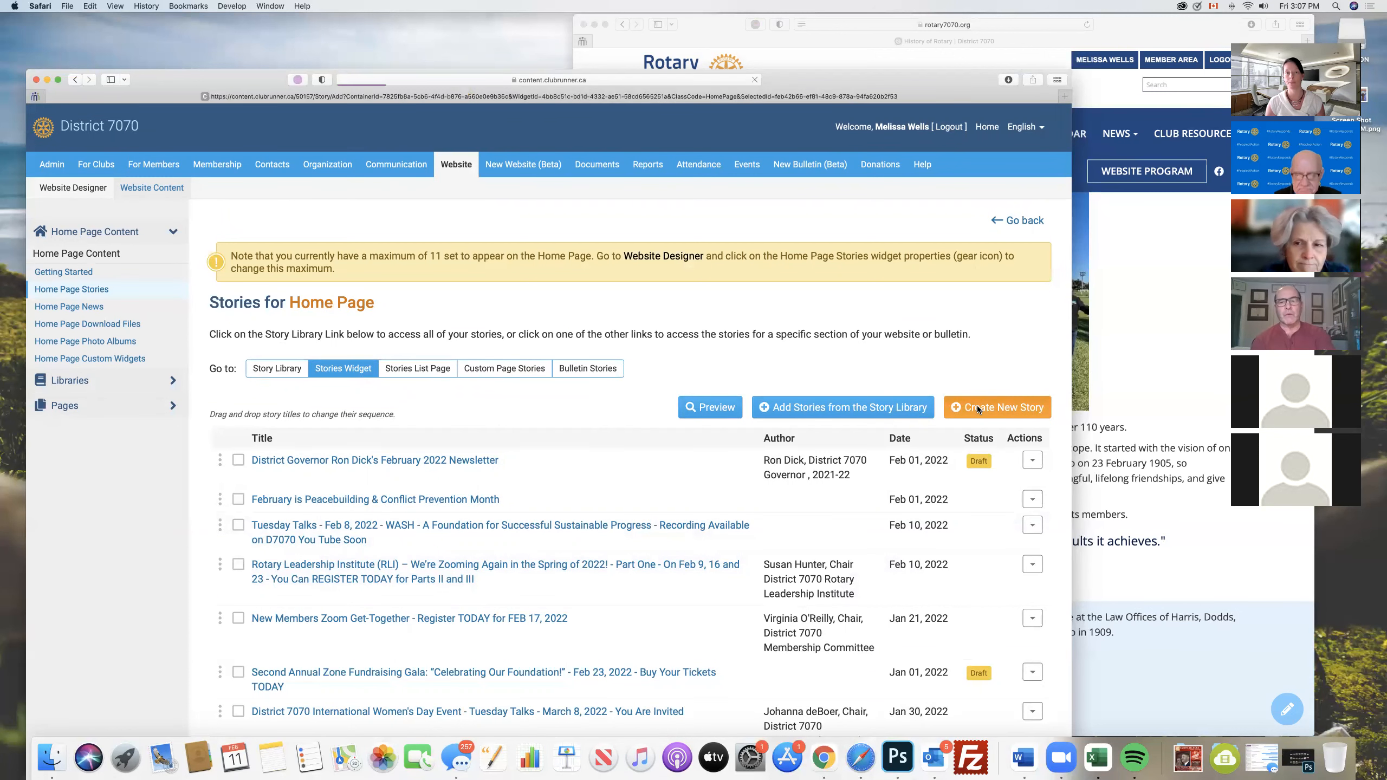
- Title the new story "New Title" and enable its Social Media option
{"action": "scroll", "coordinate": [816, 418], "scroll_direction": "down", "scroll_amount": 3}
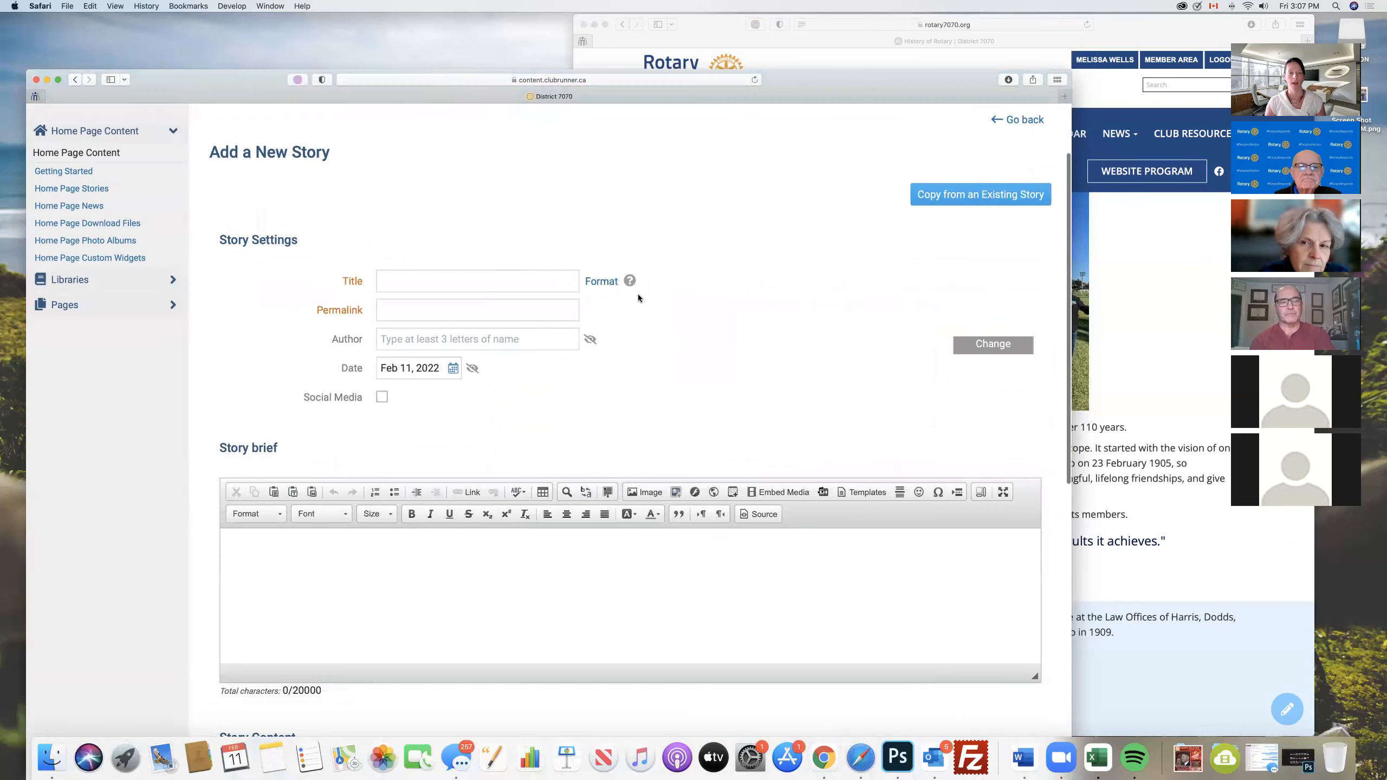
{"action": "left_click", "coordinate": [443, 280]}
{"action": "type", "text": "New"}
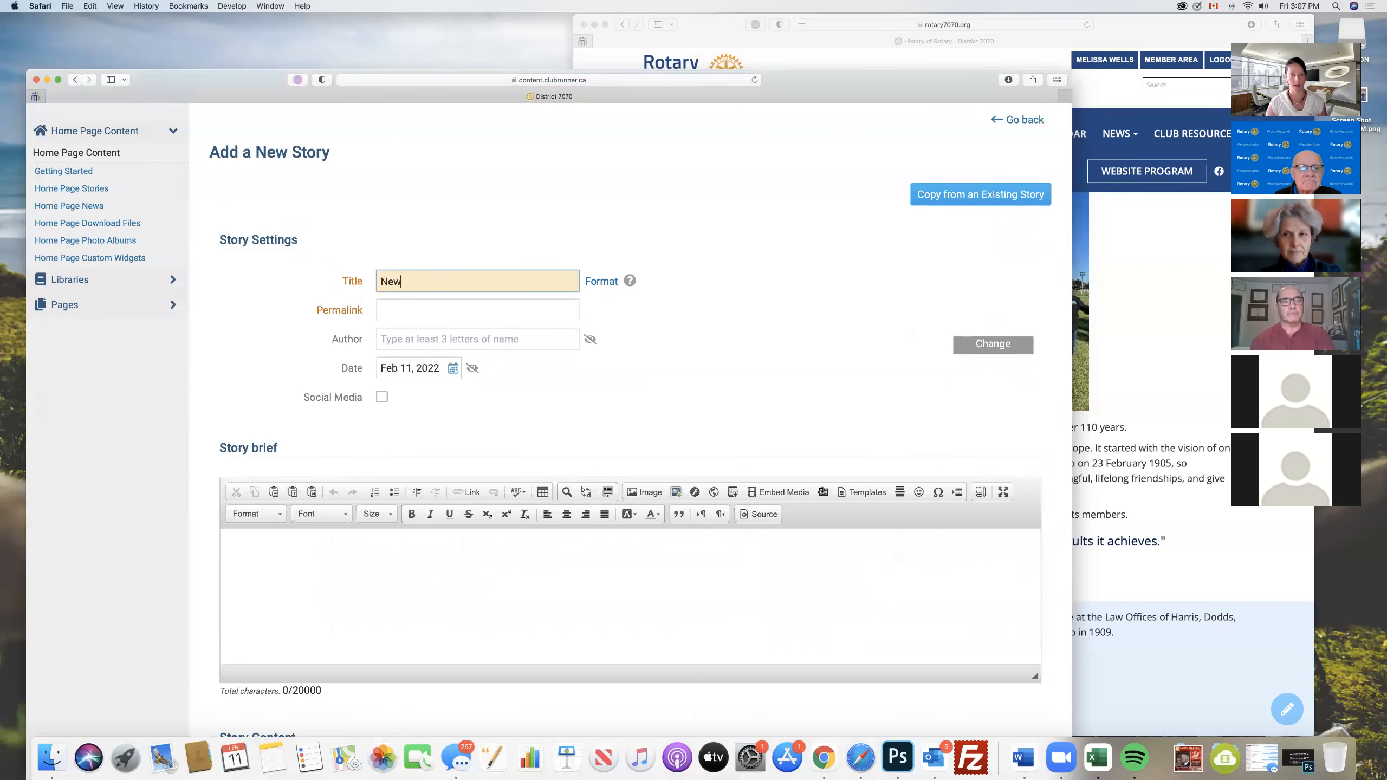
{"action": "type", "text": " Title"}
{"action": "left_click", "coordinate": [382, 397]}
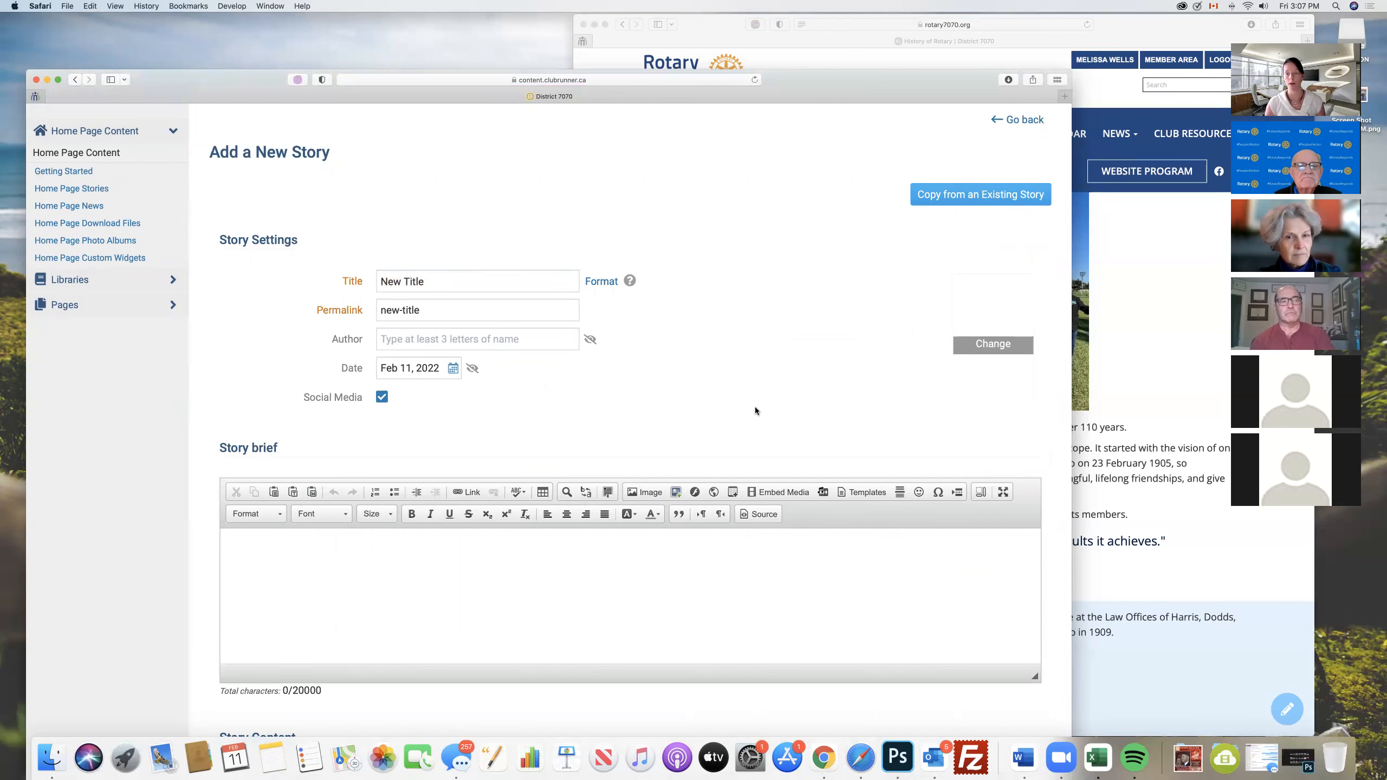
- Set the story's thumbnail to the Tuesday Talks image TT-March-2022.jpg from the My Images folder
{"action": "left_click", "coordinate": [990, 345]}
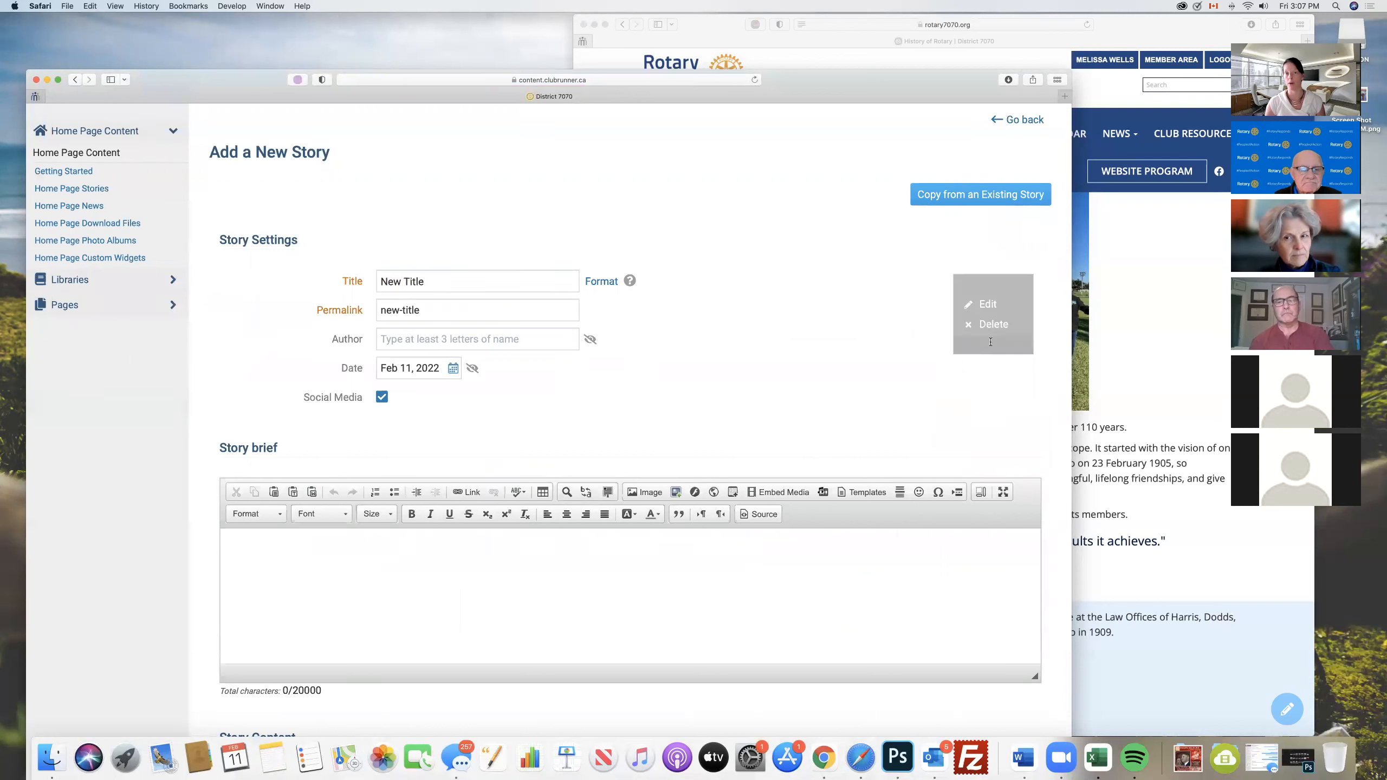
{"action": "left_click", "coordinate": [988, 305]}
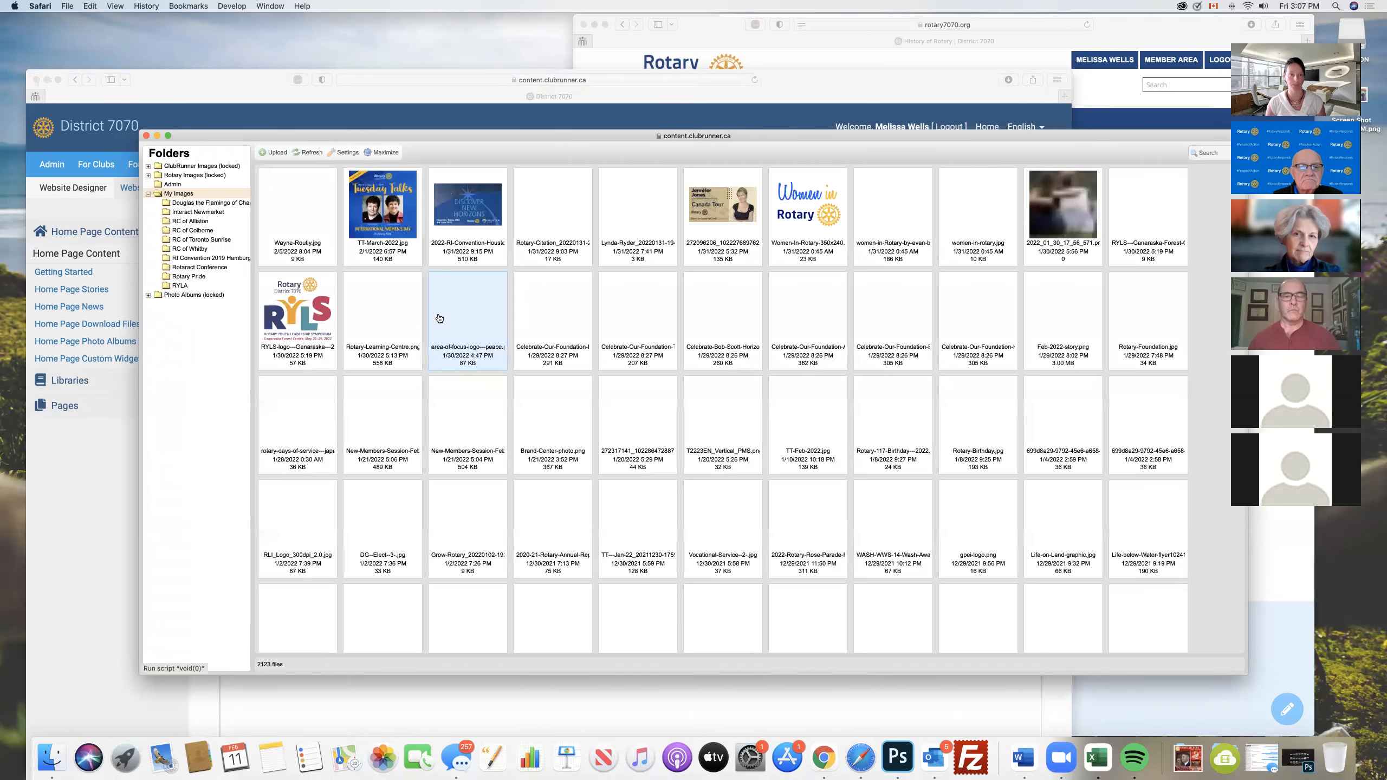
{"action": "double_click", "coordinate": [388, 220]}
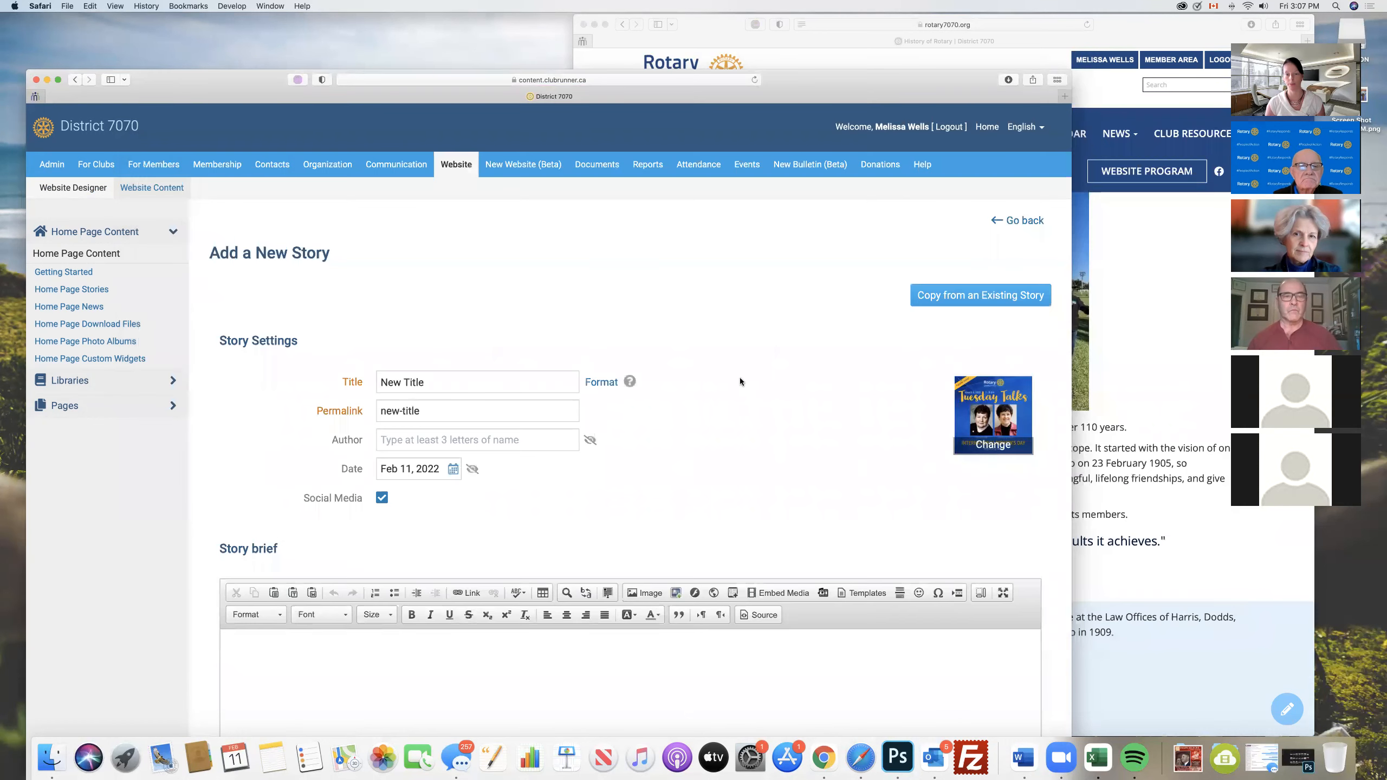
- Enter the placeholder text "kjasdklfjasdklfjaklsdf" as the story brief
{"action": "scroll", "coordinate": [741, 374], "scroll_direction": "down", "scroll_amount": 4}
{"action": "scroll", "coordinate": [741, 373], "scroll_direction": "down", "scroll_amount": 1}
{"action": "left_click", "coordinate": [498, 411]}
{"action": "type", "text": "kjasdklfjasdklfjaklsdf"}
- Fill the Story Content with the placeholder text "jskldfjaksldfjalksdjfaklsdfjaklsd"
{"action": "scroll", "coordinate": [627, 383], "scroll_direction": "down", "scroll_amount": 4}
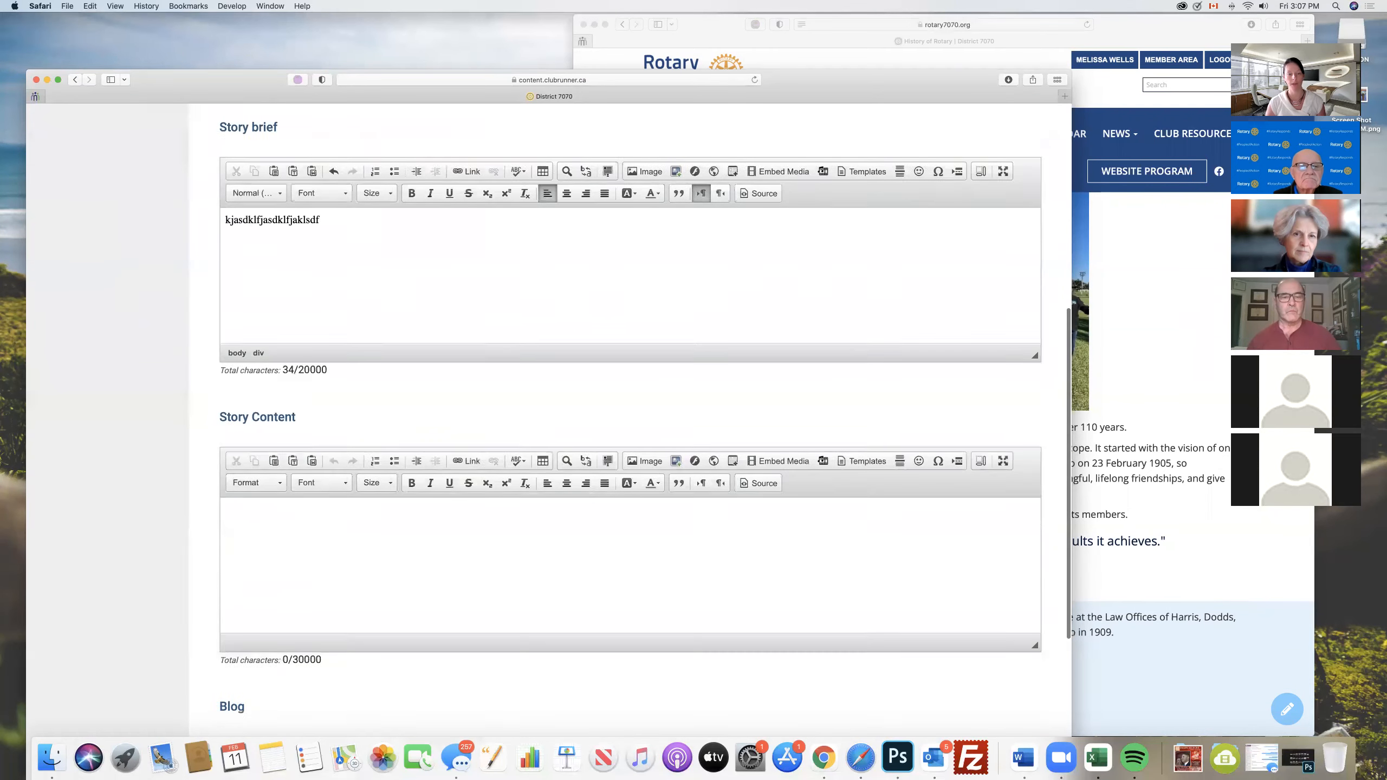
{"action": "left_click", "coordinate": [515, 504]}
{"action": "type", "text": "jskldfjaksldfjalksdjfaklsdfjaklsd"}
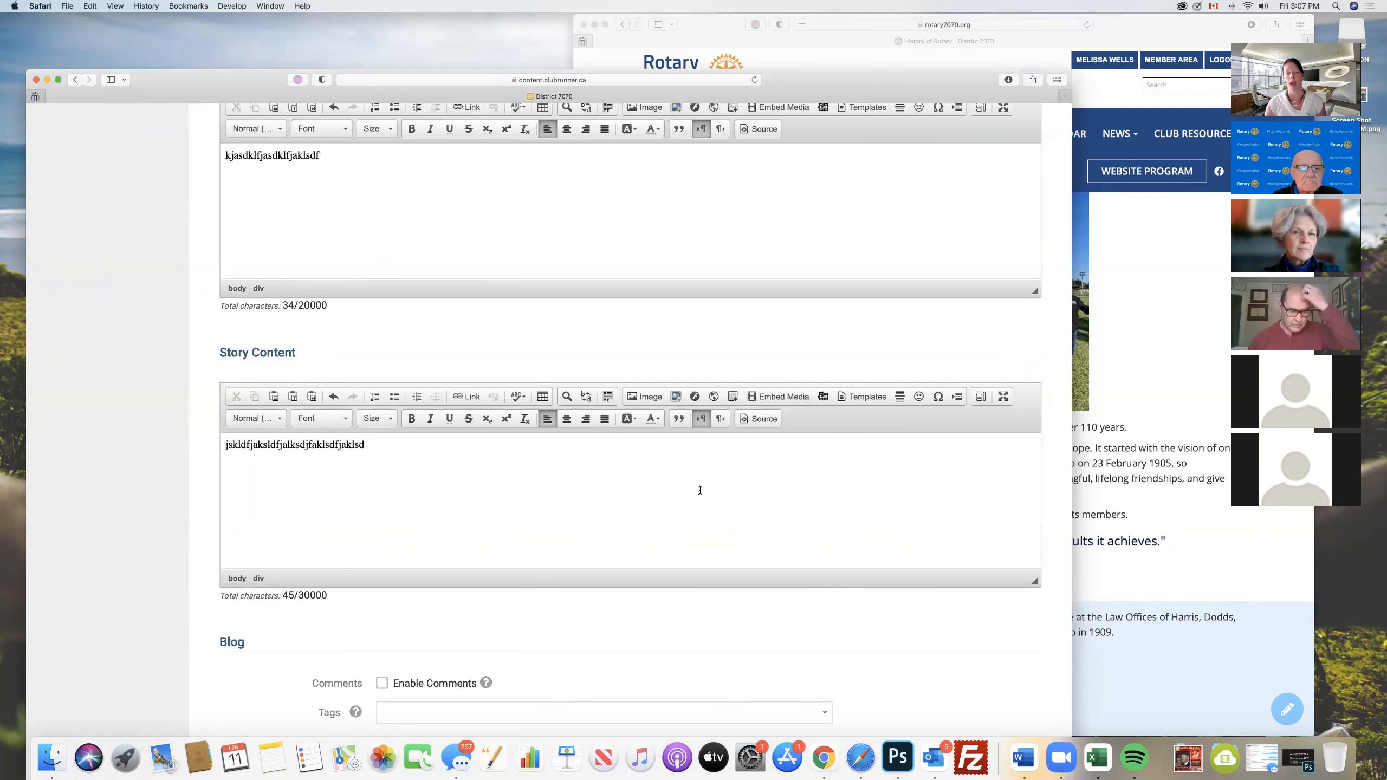
- Save the new story and publish it to both the Home Page Stories widget and the Story List Page
{"action": "scroll", "coordinate": [700, 490], "scroll_direction": "down", "scroll_amount": 4}
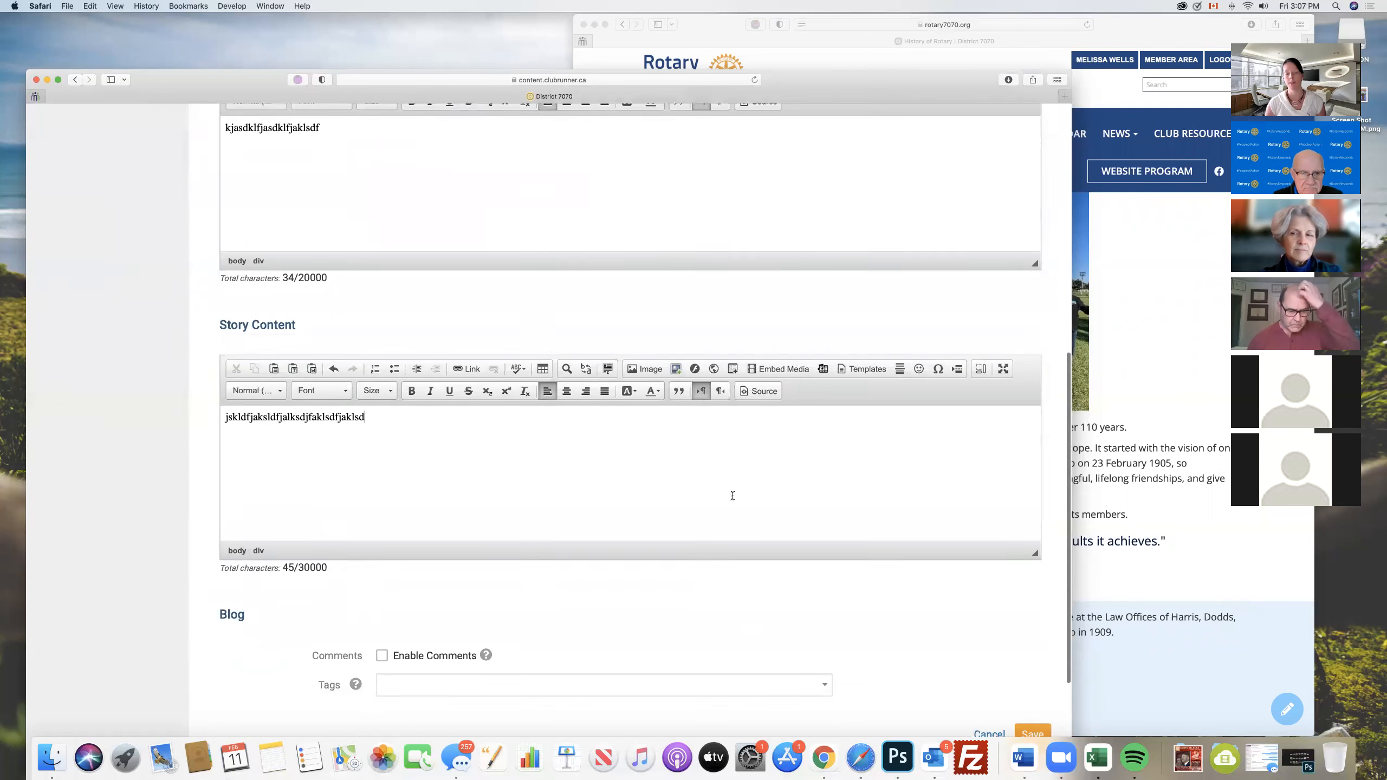
{"action": "left_click", "coordinate": [1027, 512]}
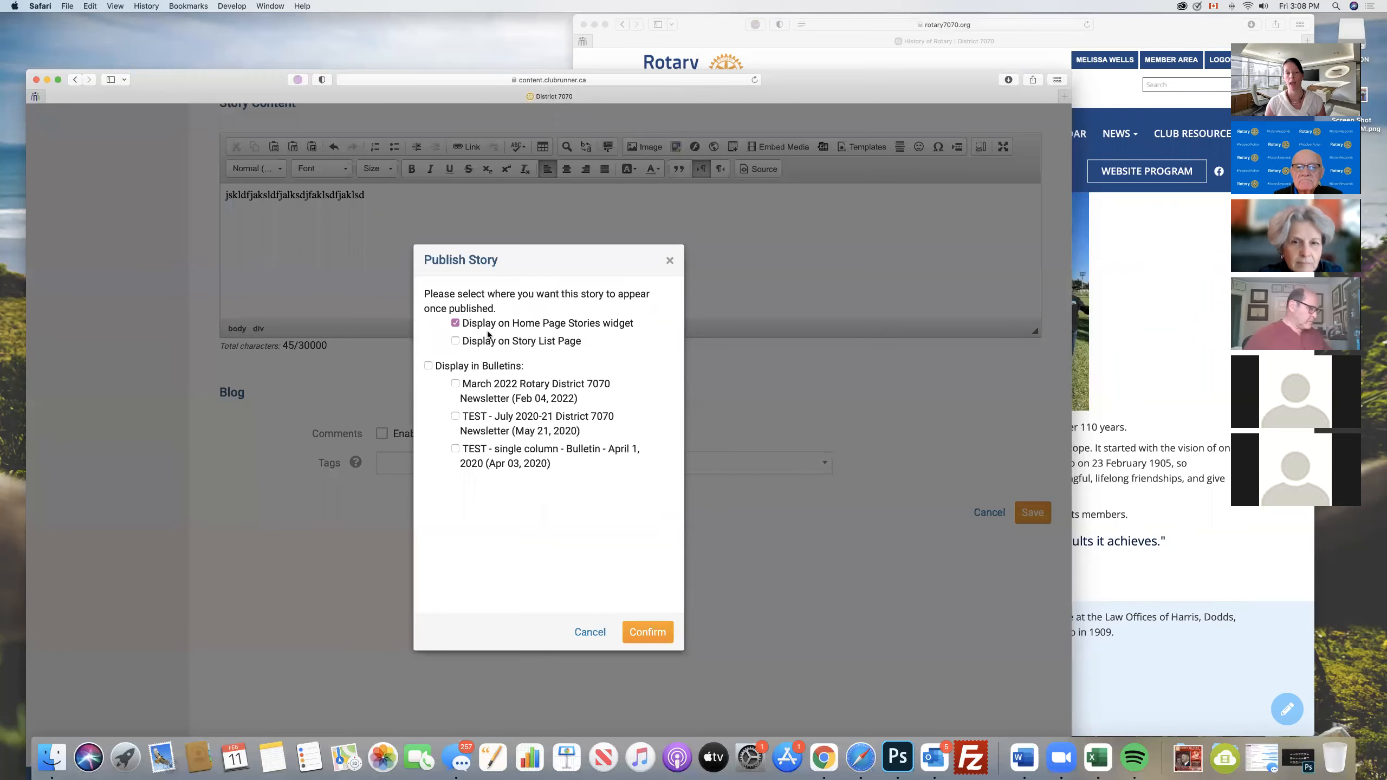
{"action": "left_click", "coordinate": [455, 340]}
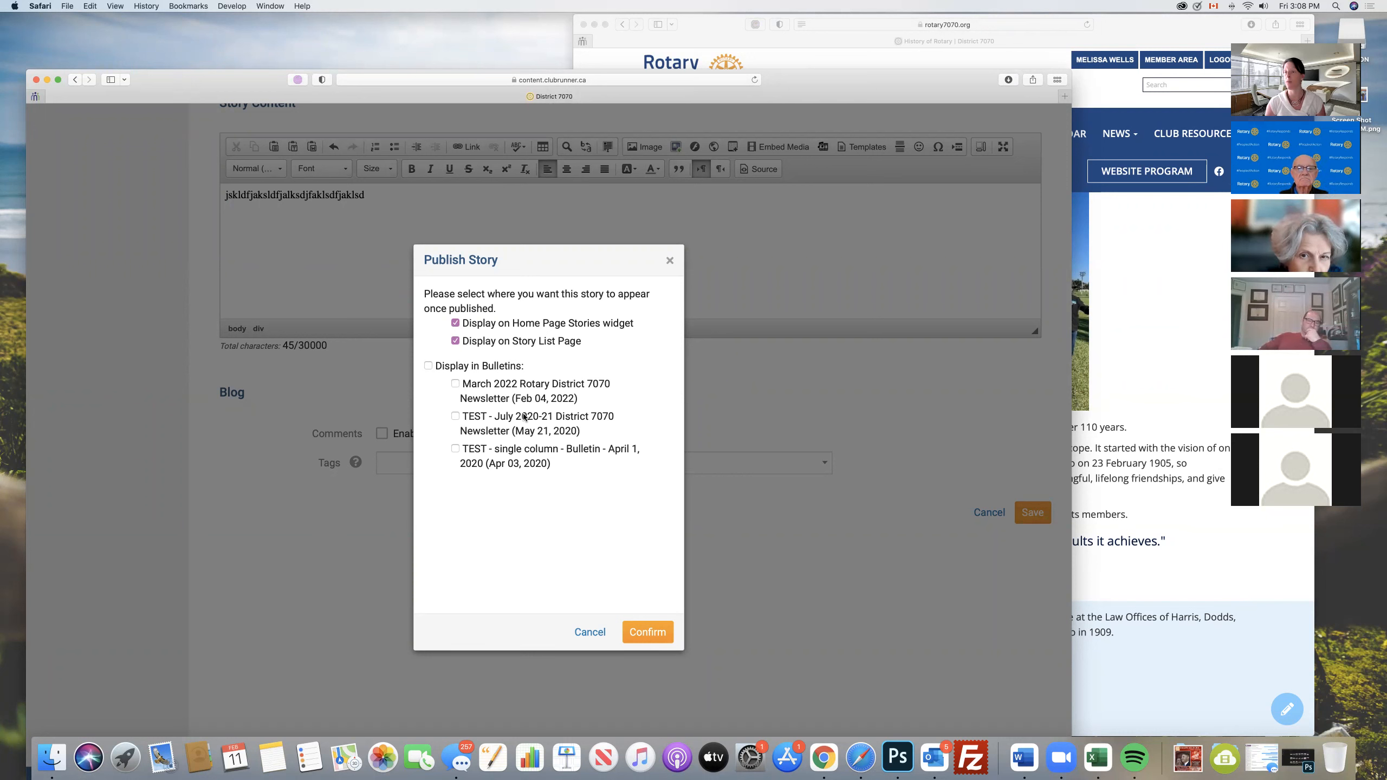
{"action": "left_click", "coordinate": [643, 633]}
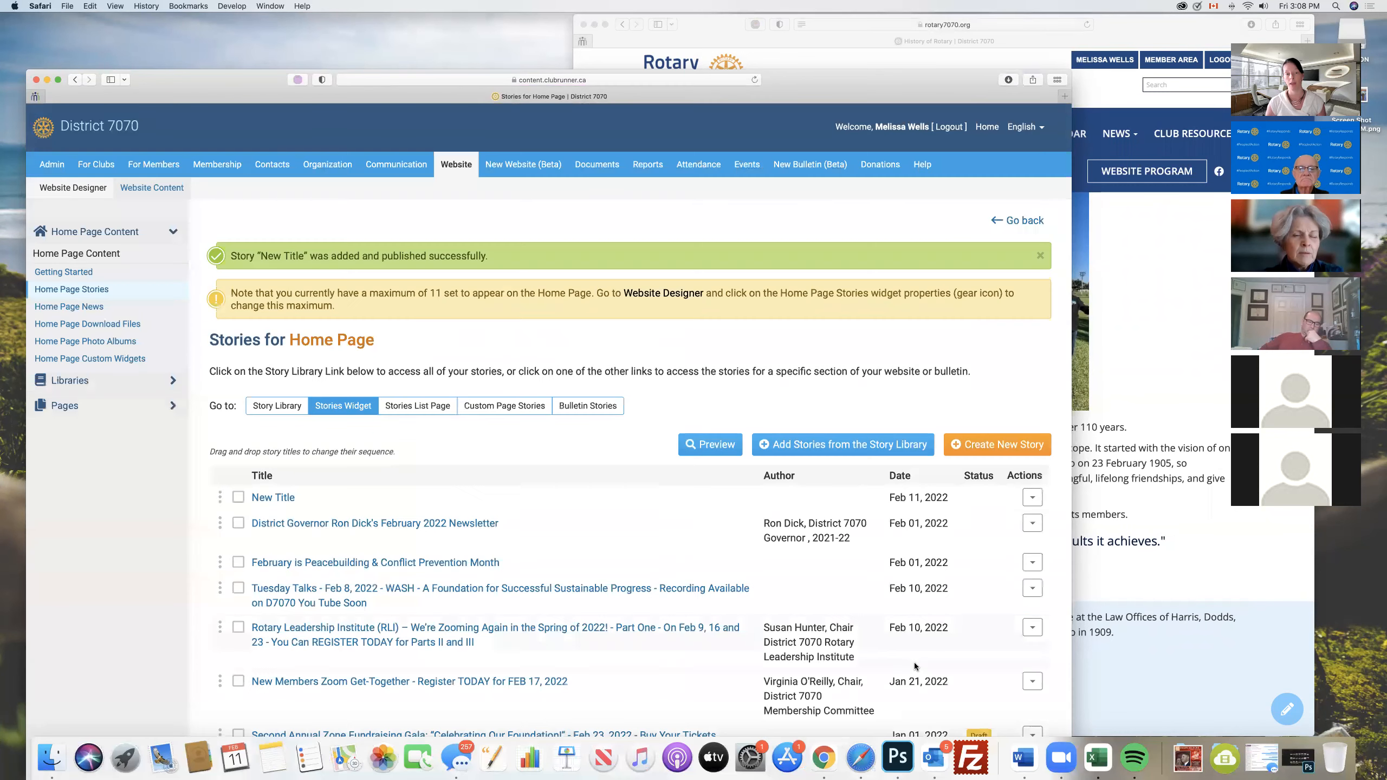